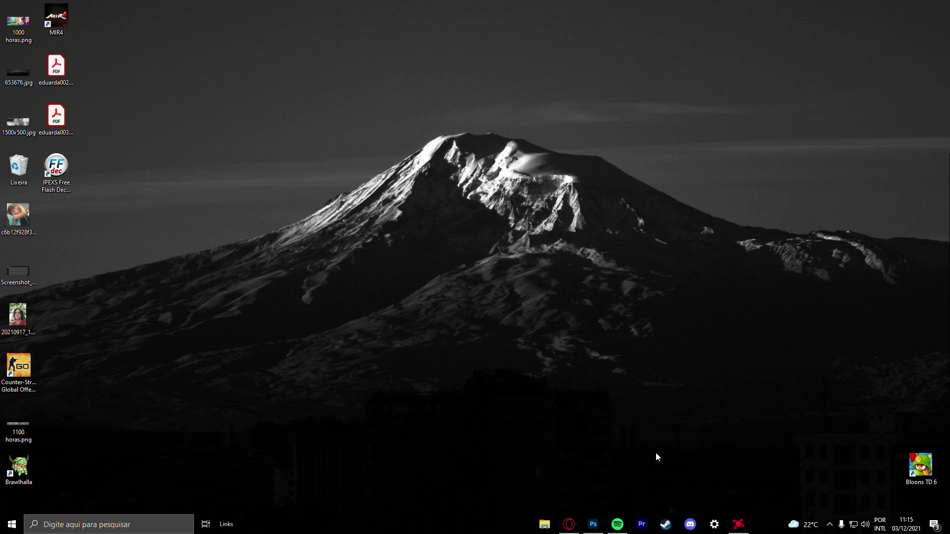
- Open the Thumbs folder in File Explorer
key(super+e)
click(727, 133)
mouse_move(593, 525)
click(545, 524)
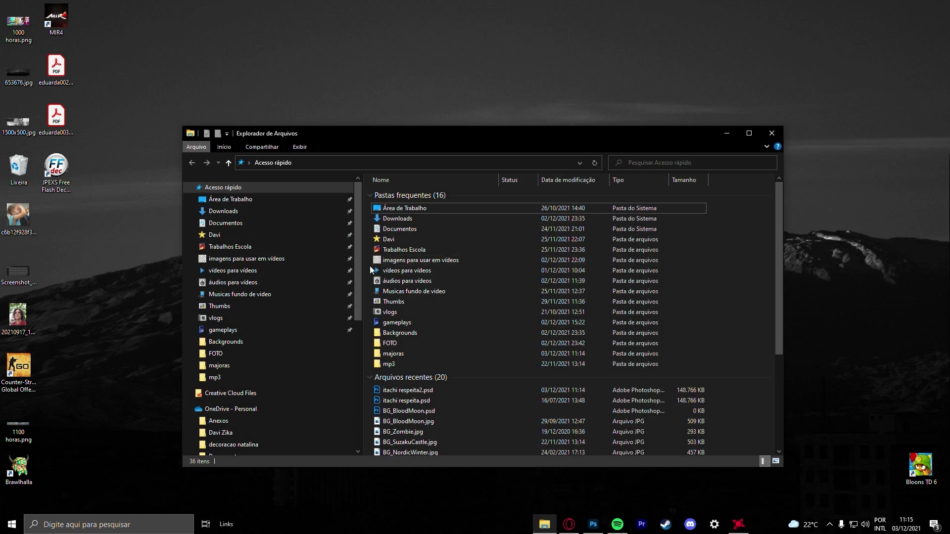
click(297, 306)
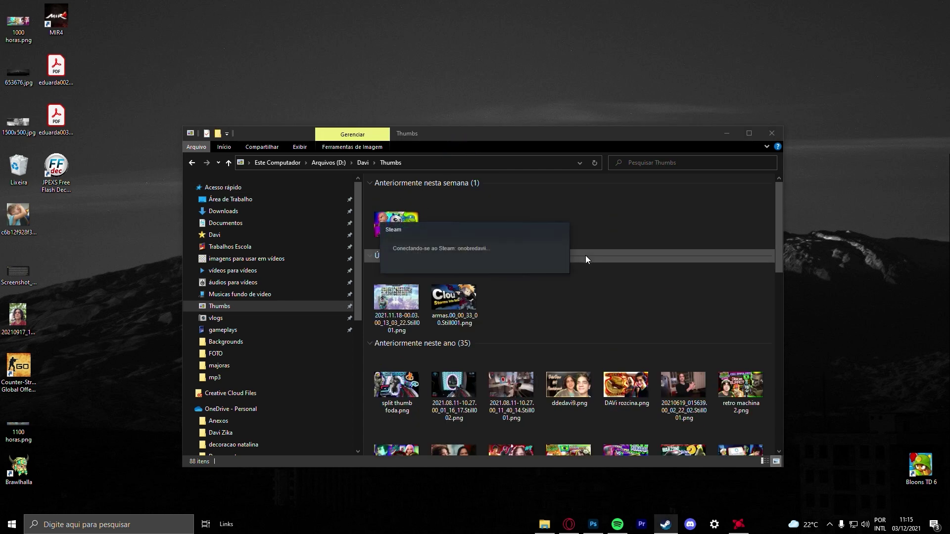
- Switch to Steam and browse Brawlhalla's local files from the game library
drag(475, 238, 478, 230)
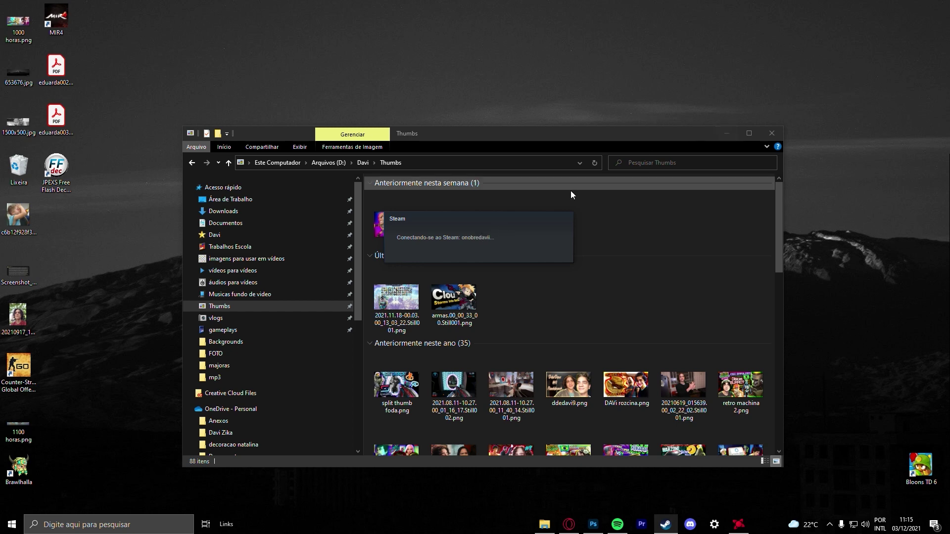
mouse_move(555, 127)
click(508, 135)
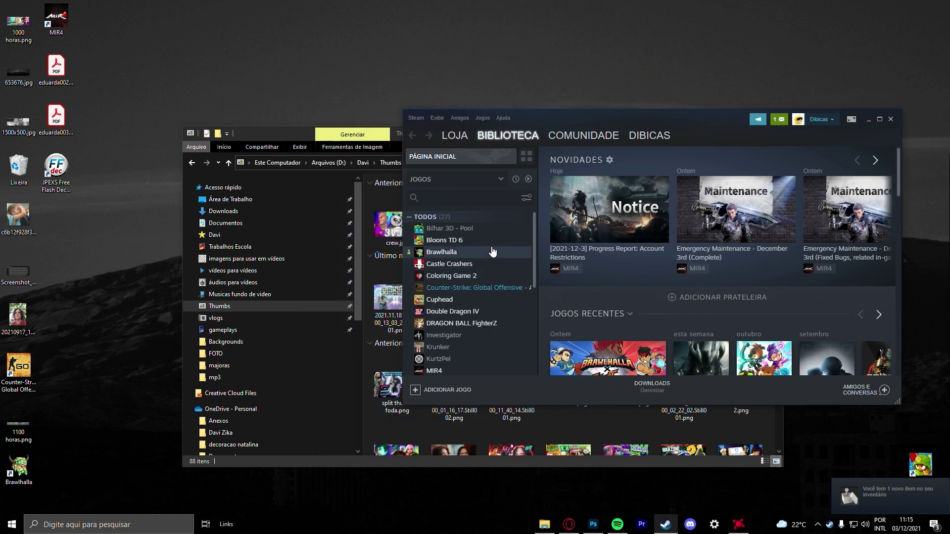
right_click(485, 254)
mouse_move(516, 303)
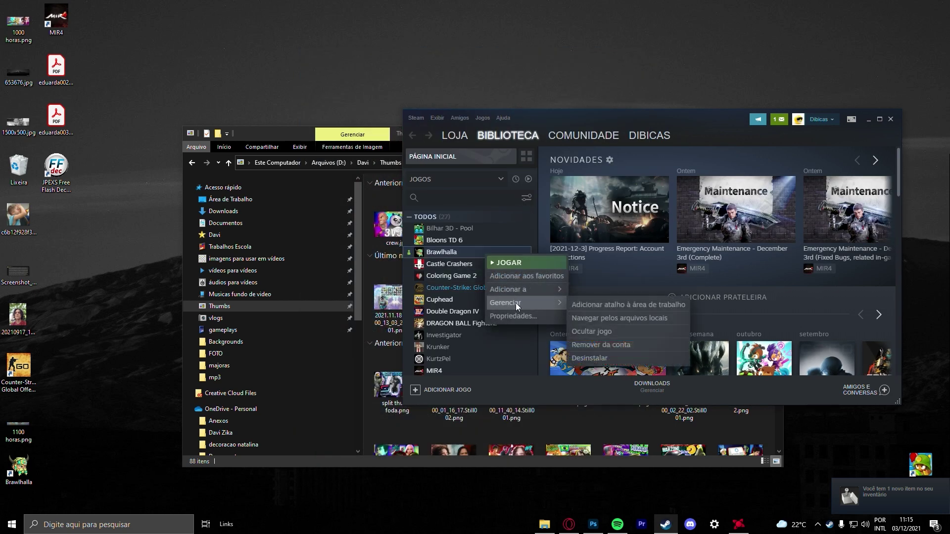
click(645, 311)
- Open the Backgrounds folder inside Brawlhalla's mapArt folder
double_click(441, 280)
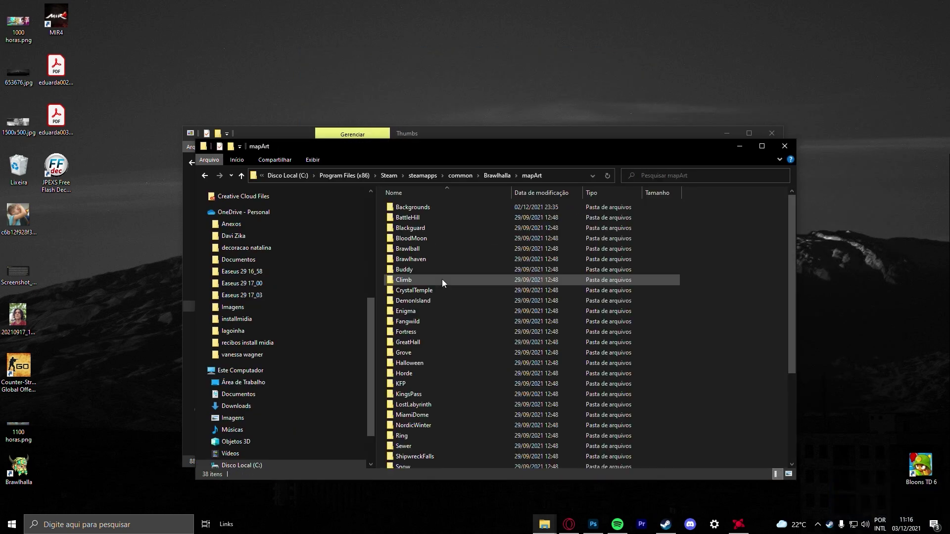
click(444, 209)
double_click(444, 209)
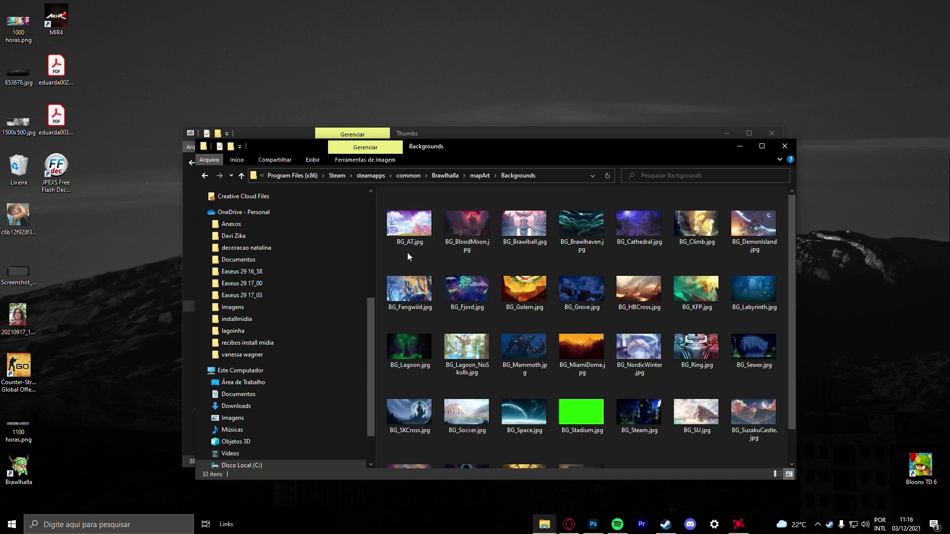
- Preview the map backgrounds BG_Cathedral.jpg, BG_Fjord.jpg and BG_SKCross.jpg one at a time
double_click(642, 213)
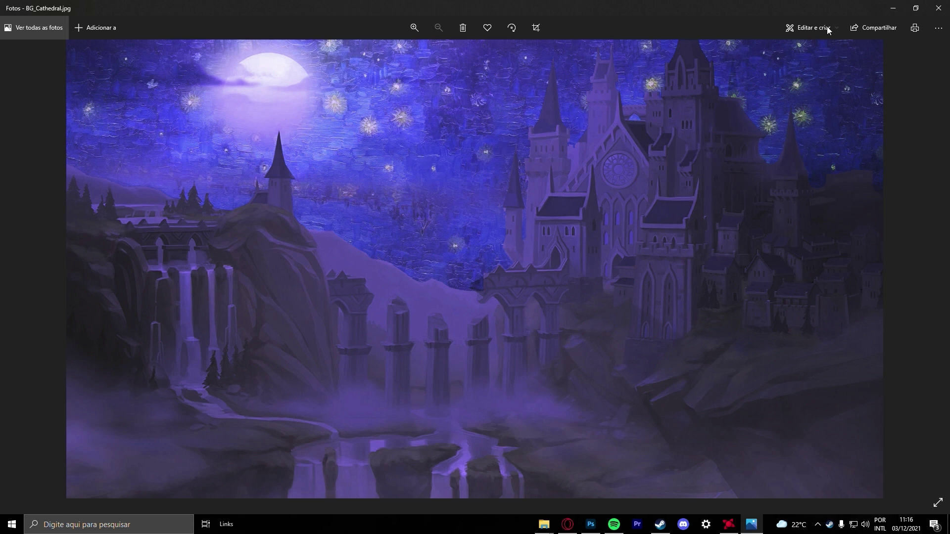
click(938, 8)
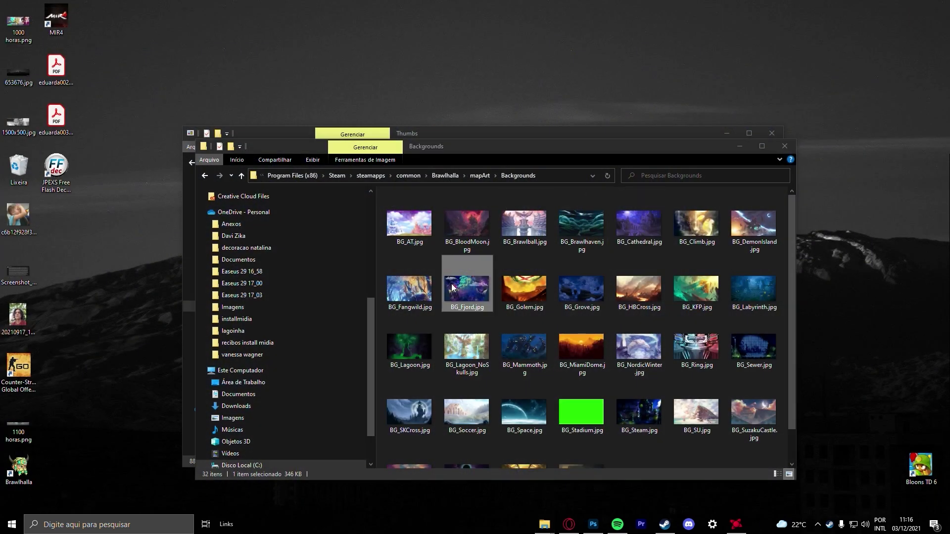
double_click(453, 288)
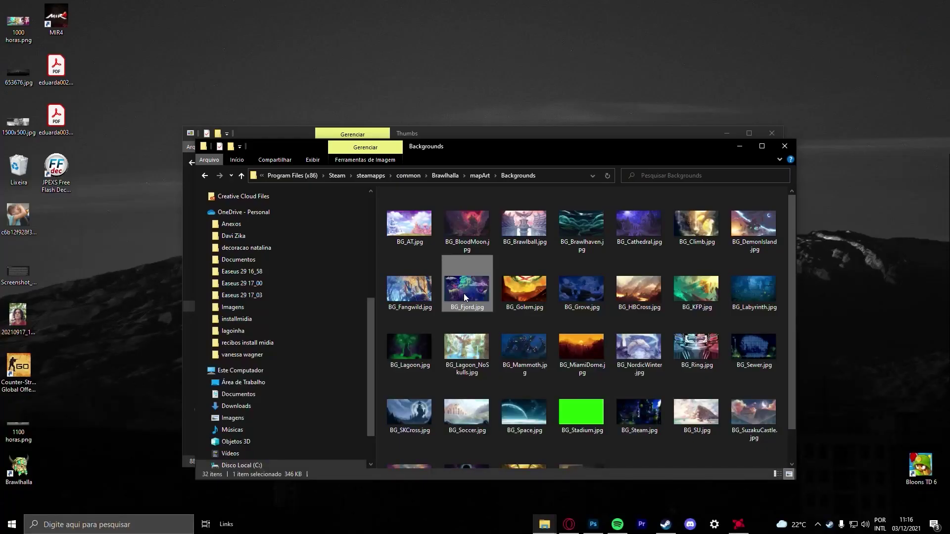
scroll(468, 287, down, 1)
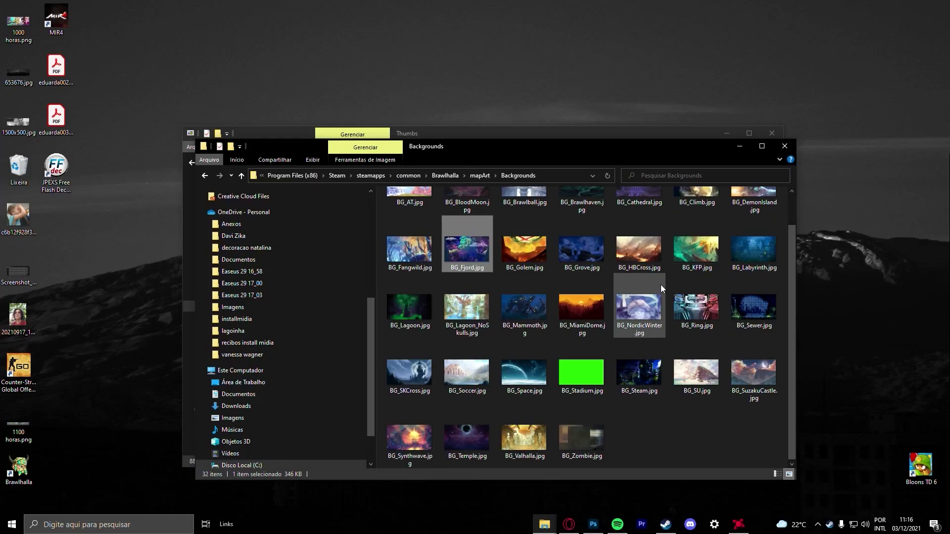
double_click(414, 375)
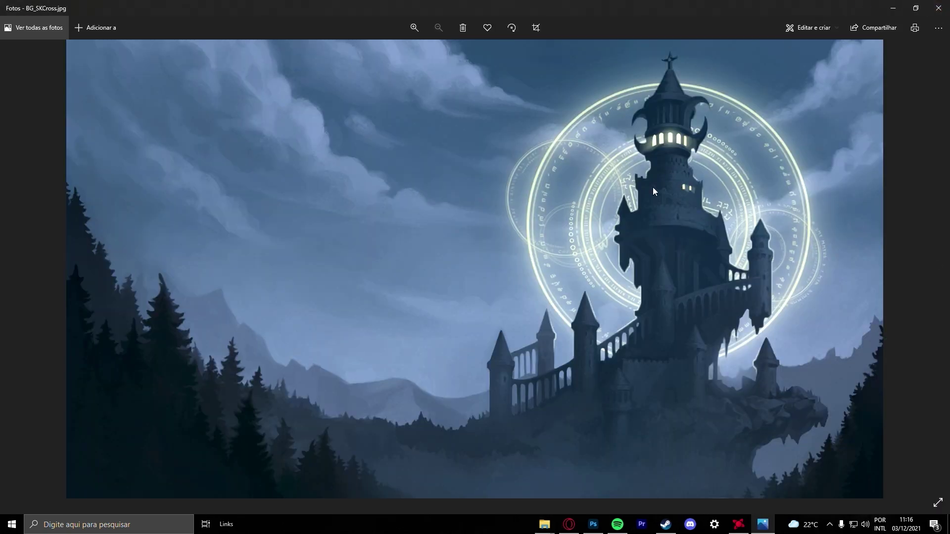
click(938, 8)
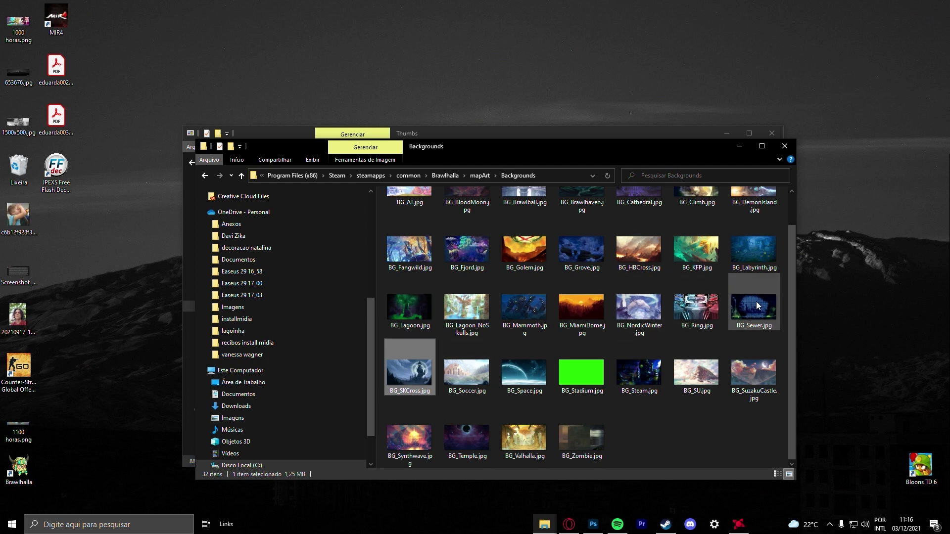
- Clear the Thumbs window out of the way, bring back the Backgrounds folder and preview BG_KFP.jpg
click(739, 146)
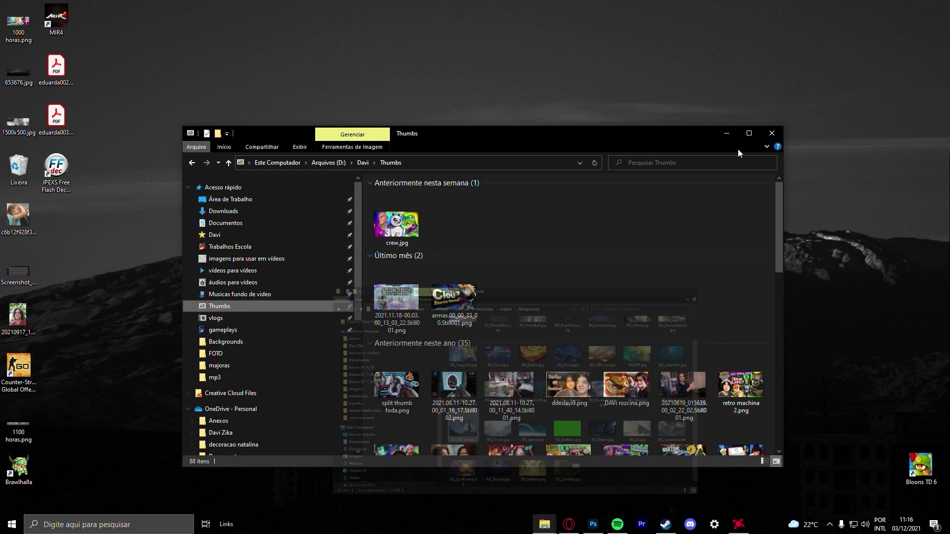
click(726, 133)
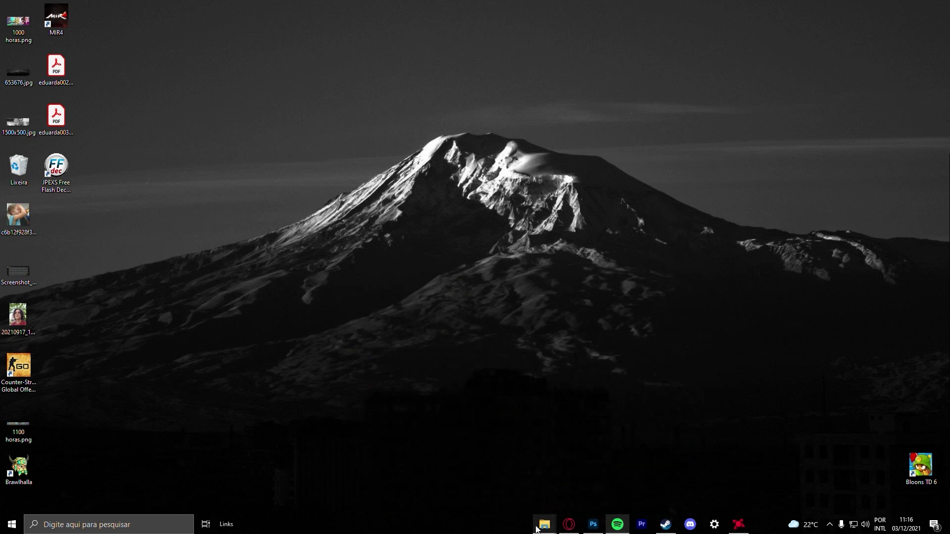
mouse_move(544, 524)
click(628, 481)
double_click(699, 251)
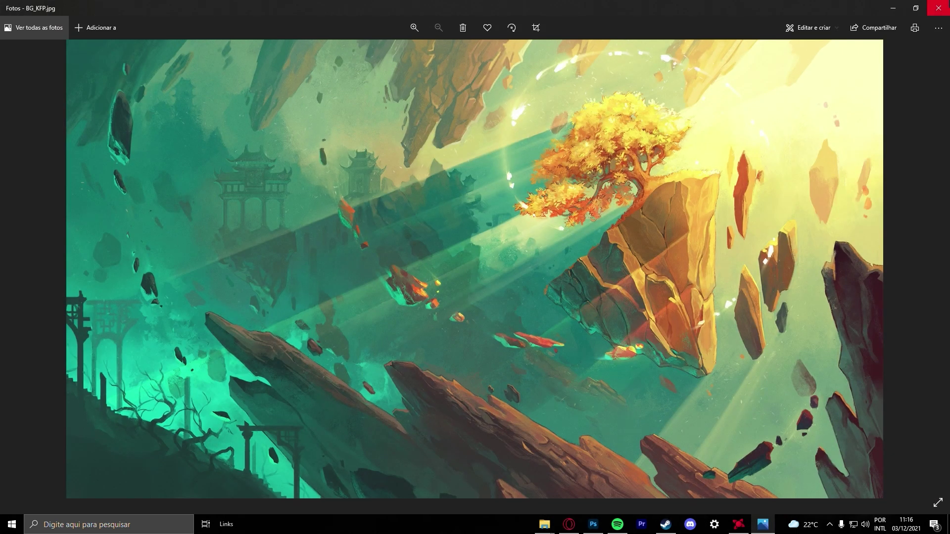
click(939, 8)
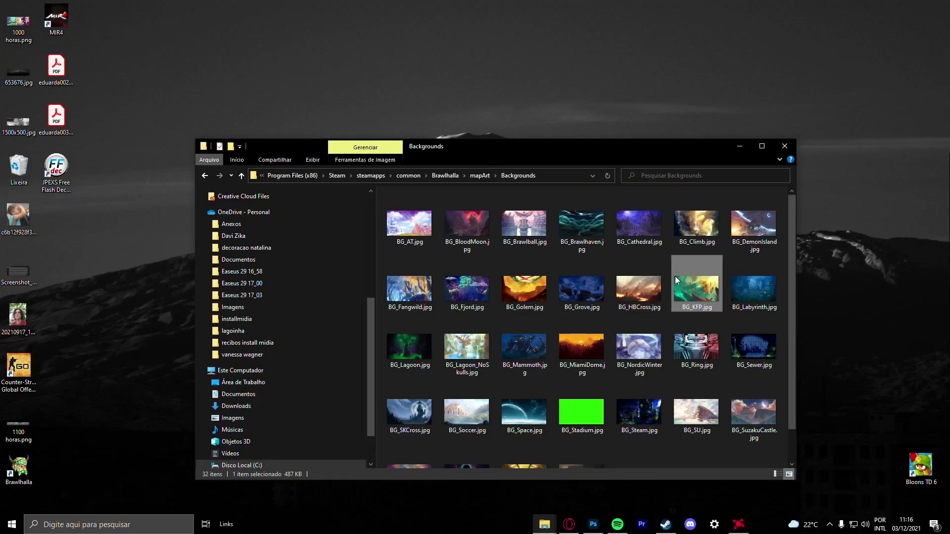
- Look through the remaining backgrounds and preview BG_BloodMoon.jpg
scroll(455, 317, down, 1)
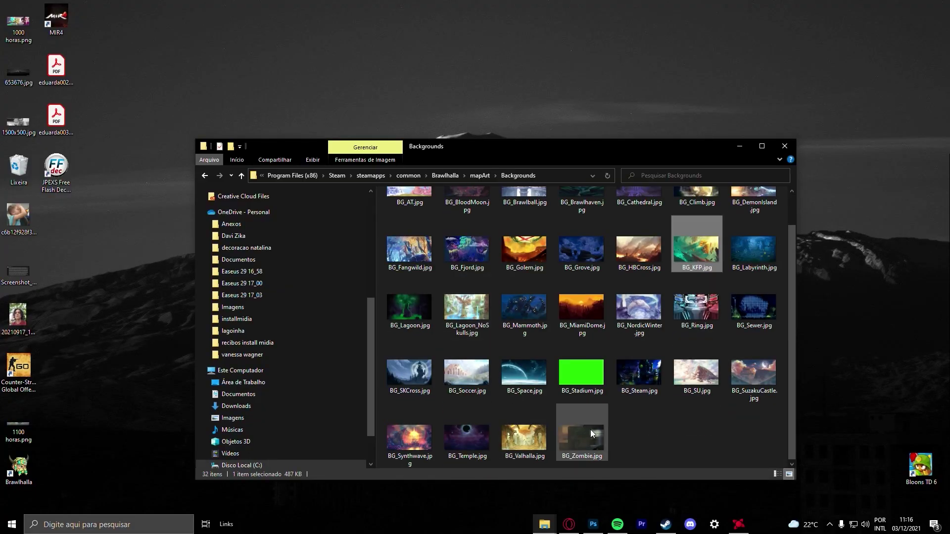
scroll(631, 376, up, 1)
double_click(476, 236)
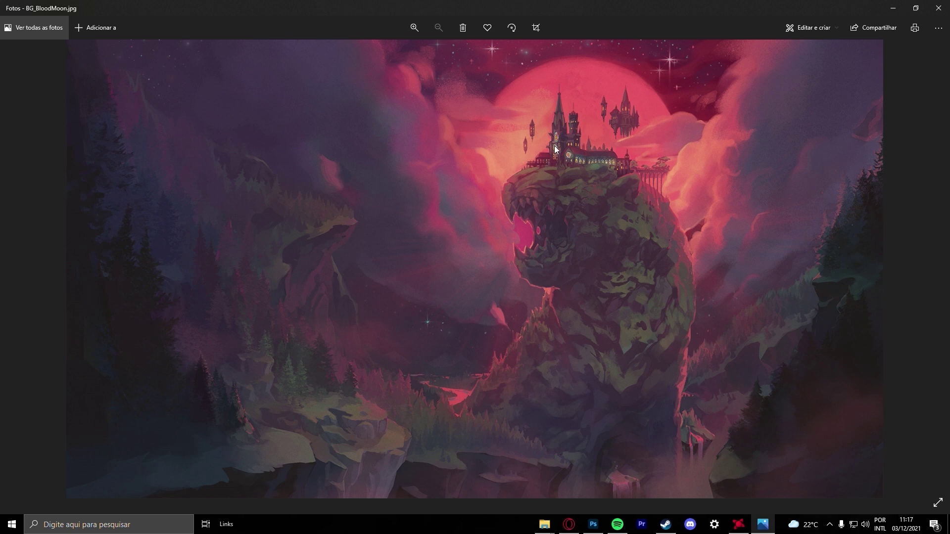
click(939, 7)
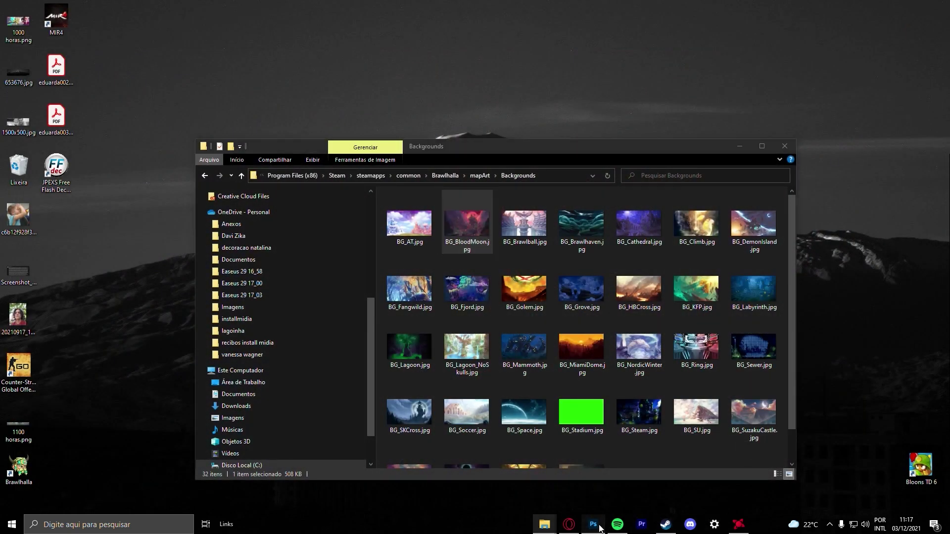
- Switch to Photoshop and examine the artwork in BG_BloodMoon.psd up close
click(598, 527)
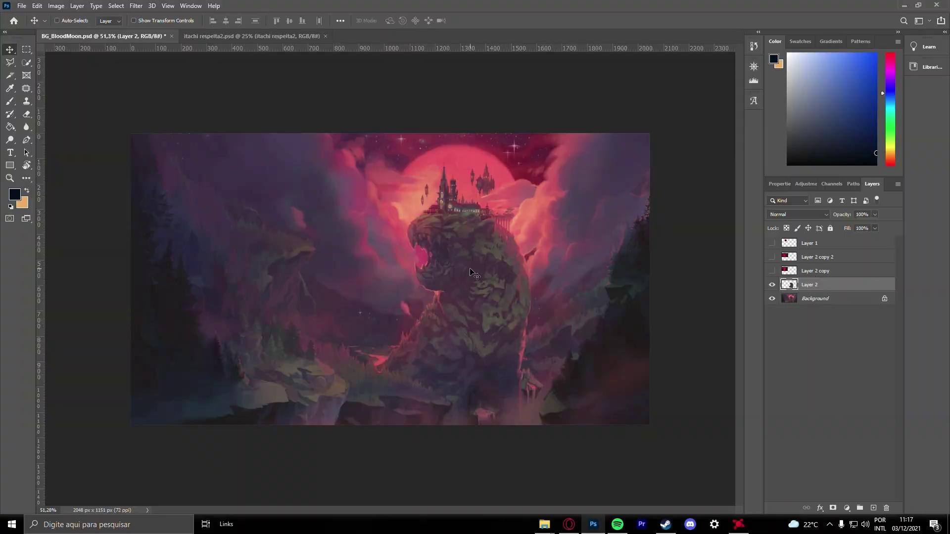
key(super)
key(super)
scroll(505, 255, up, 10)
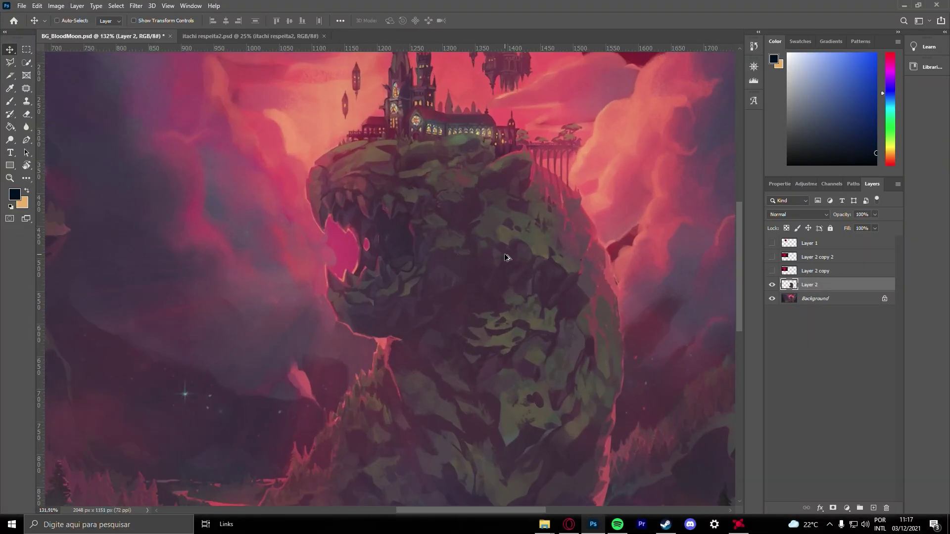
scroll(501, 254, down, 8)
scroll(131, 258, up, 2)
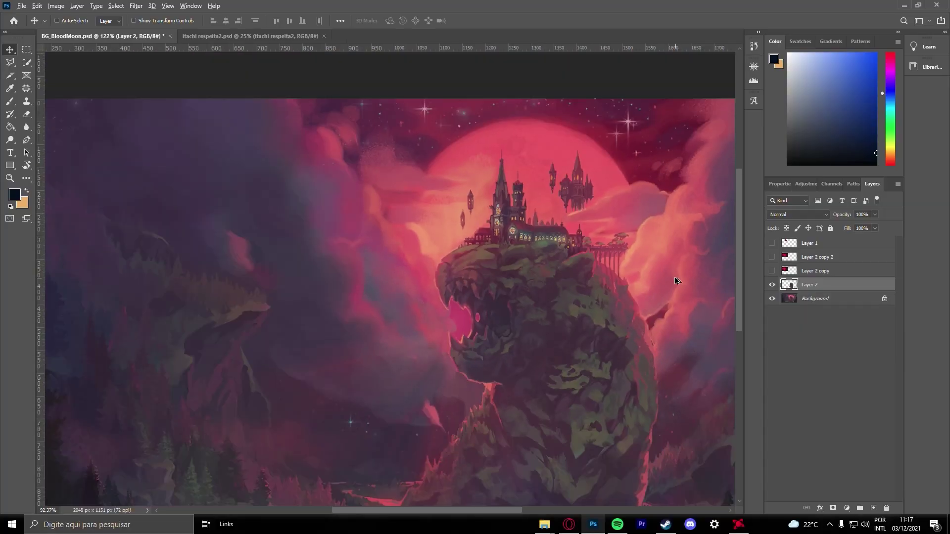
scroll(669, 279, down, 3)
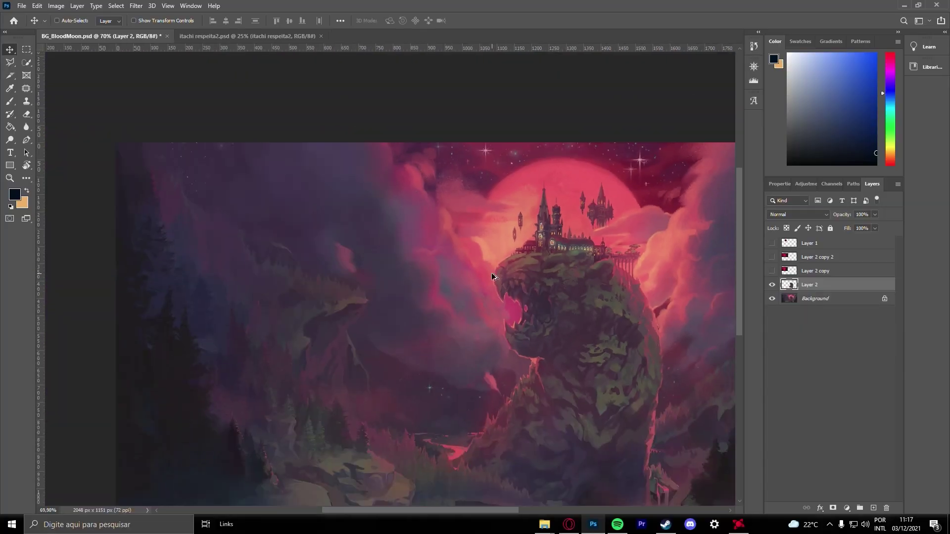
- Show Layer 2 copy, Layer 2 copy 2 and Layer 1 to check their contents and hide all three again
click(772, 271)
click(771, 257)
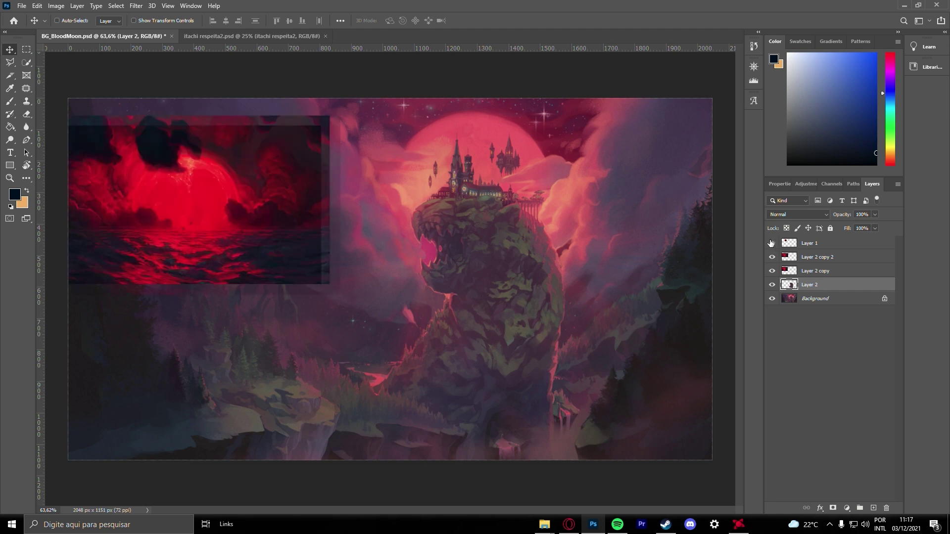
click(771, 245)
click(772, 271)
click(772, 257)
click(772, 244)
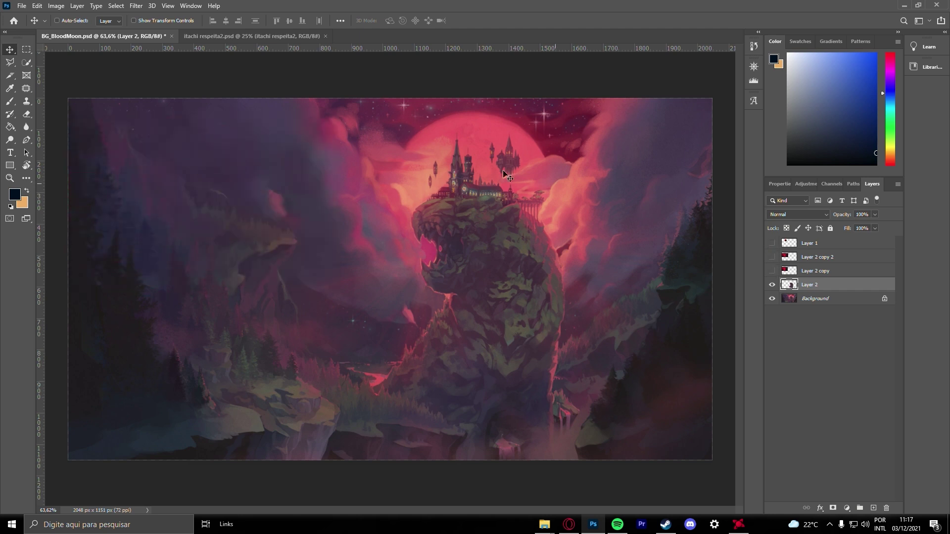
- Compare the artwork in itachi respeita2.psd with BG_BloodMoon.psd, ending on BG_BloodMoon.psd
click(206, 39)
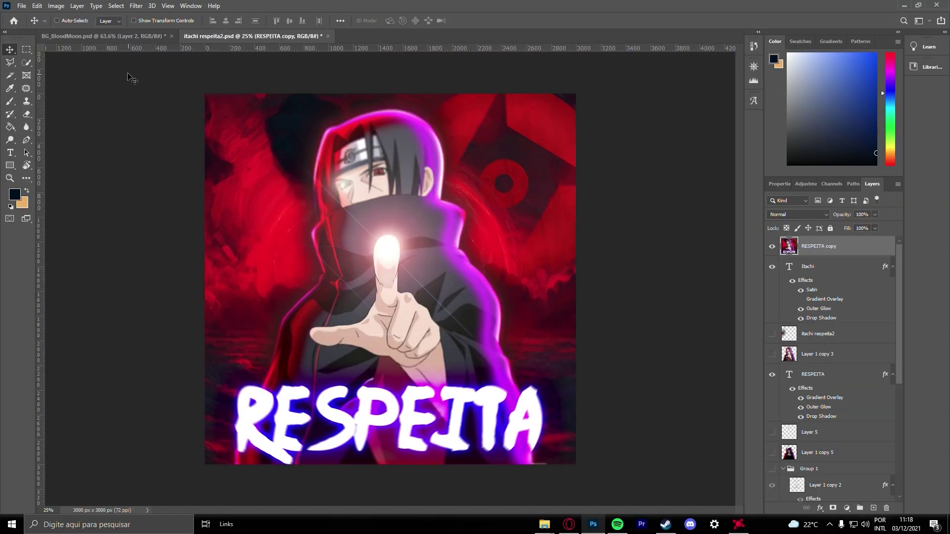
click(136, 36)
click(194, 36)
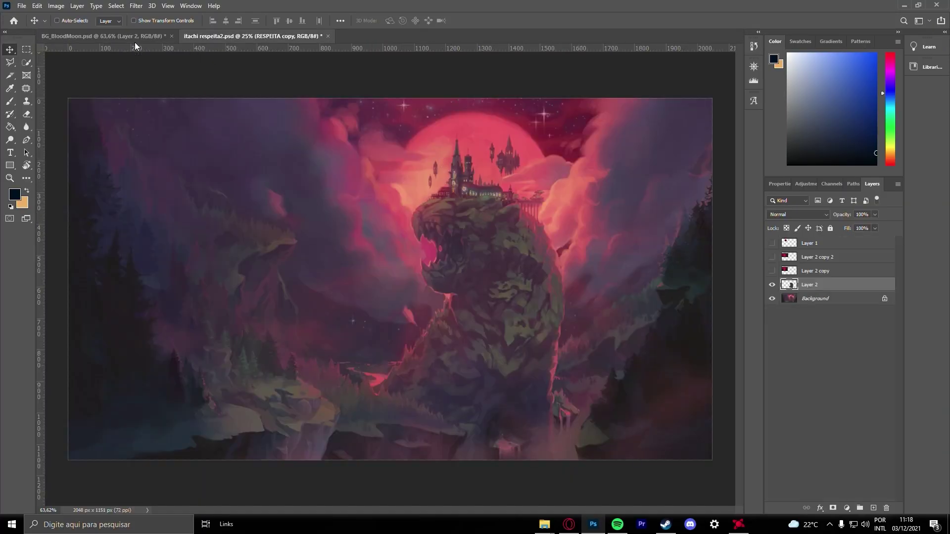
click(123, 42)
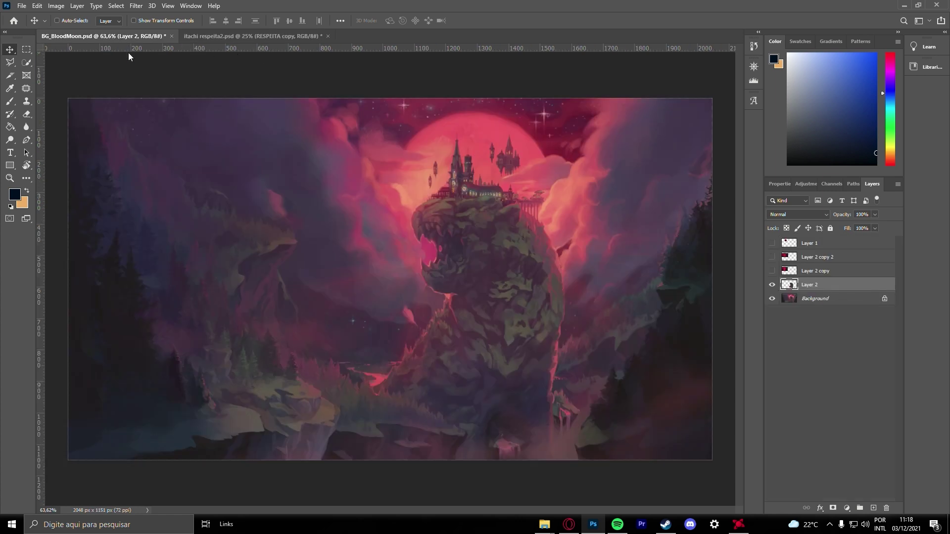
- Check the three hidden layers above Layer 2 once more and inspect the Blood Moon artwork
drag(772, 271, 772, 243)
scroll(442, 204, up, 10)
scroll(500, 311, down, 8)
scroll(517, 352, down, 3)
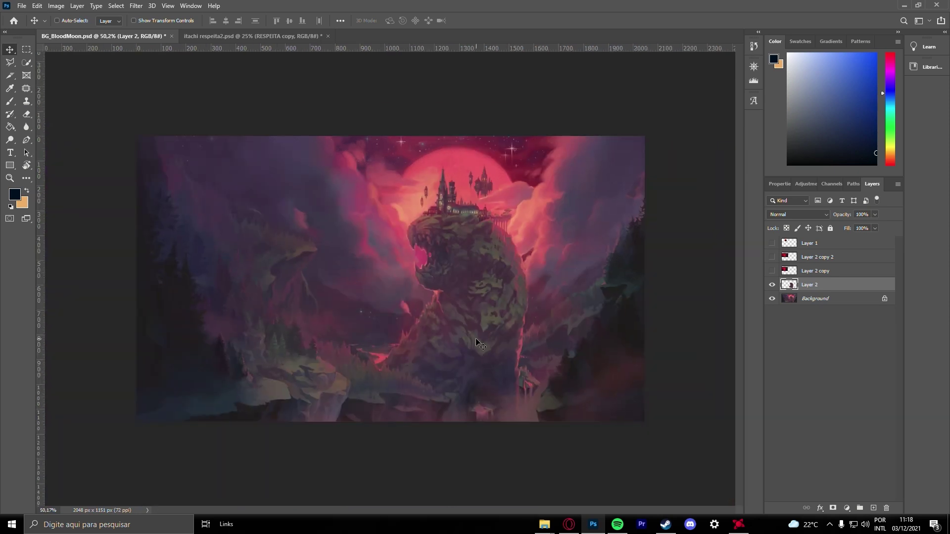
- Try moving the rock creature on Layer 2 across the canvas and undo the move
drag(477, 342, 500, 287)
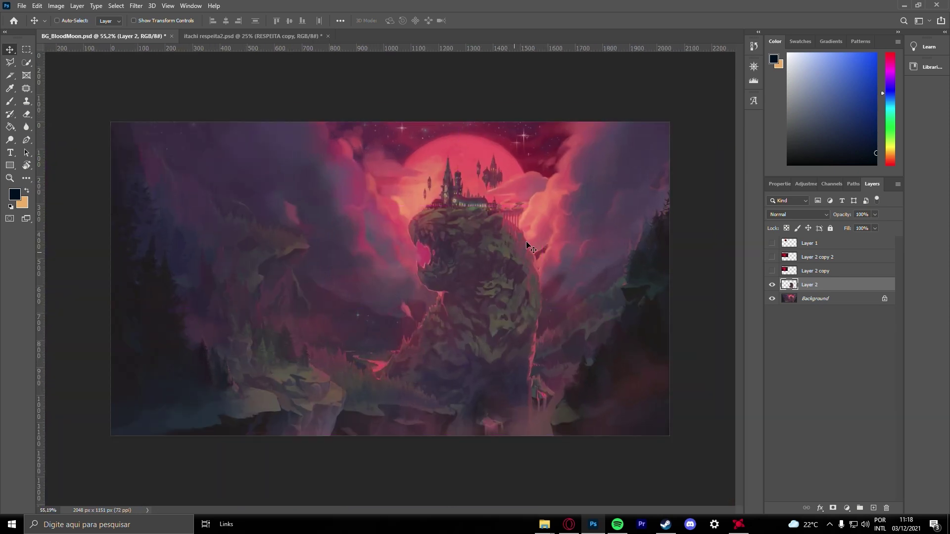
scroll(503, 262, up, 10)
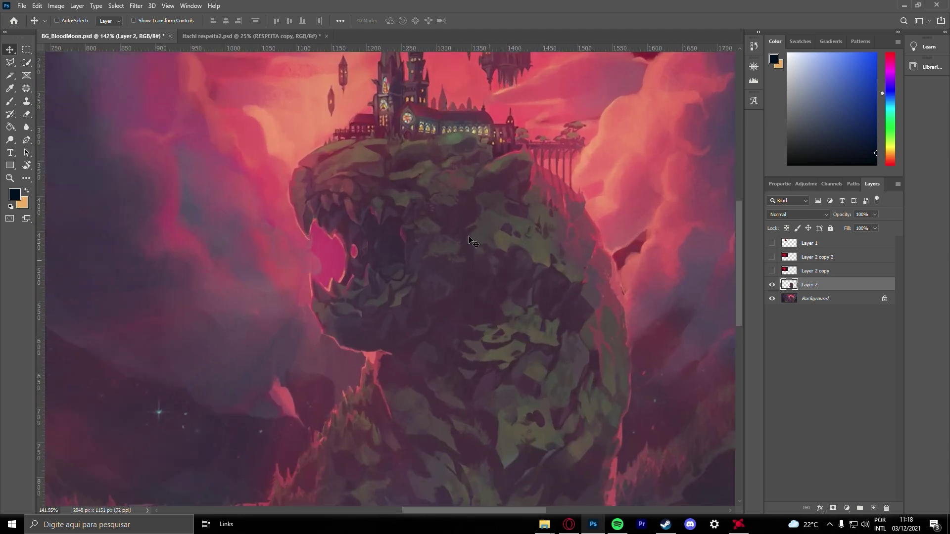
drag(446, 184, 459, 314)
key(ctrl+z)
- Copy a rectangular area around the castle from the Background onto its own layer, and hide Layer 2 and the Background
click(800, 258)
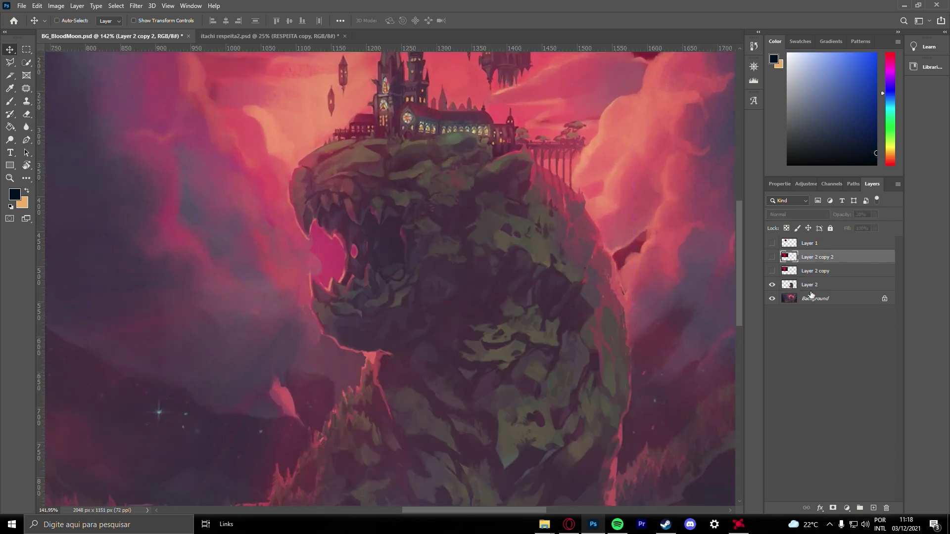
click(816, 299)
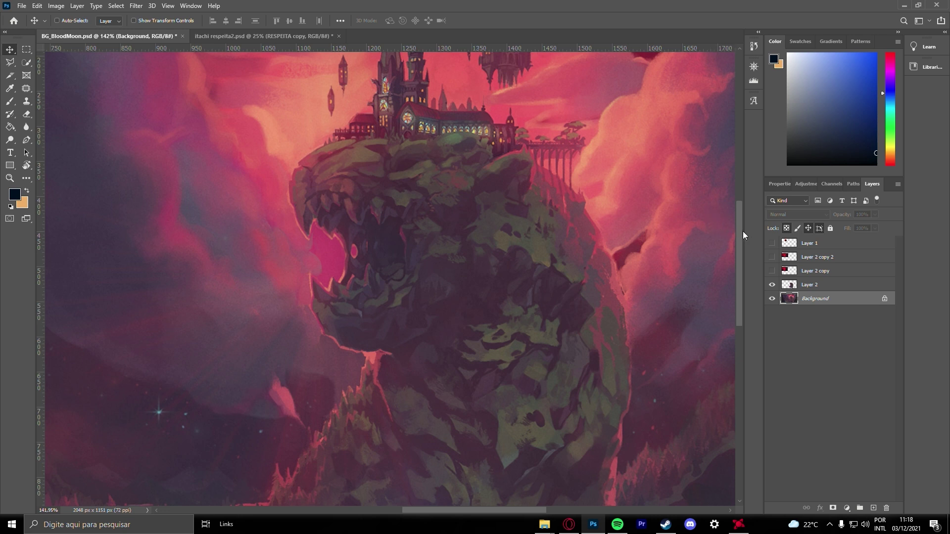
drag(743, 231, 734, 179)
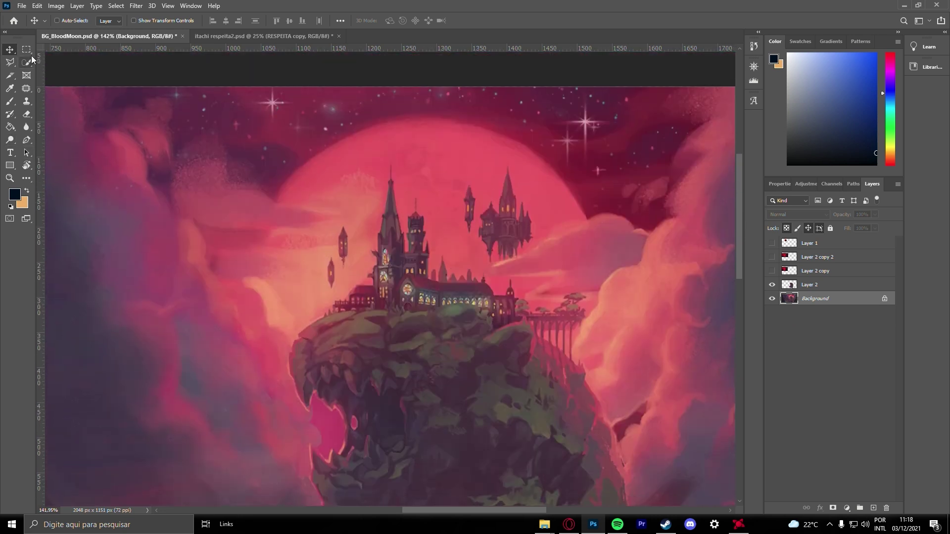
click(27, 50)
drag(231, 140, 644, 371)
key(ctrl+j)
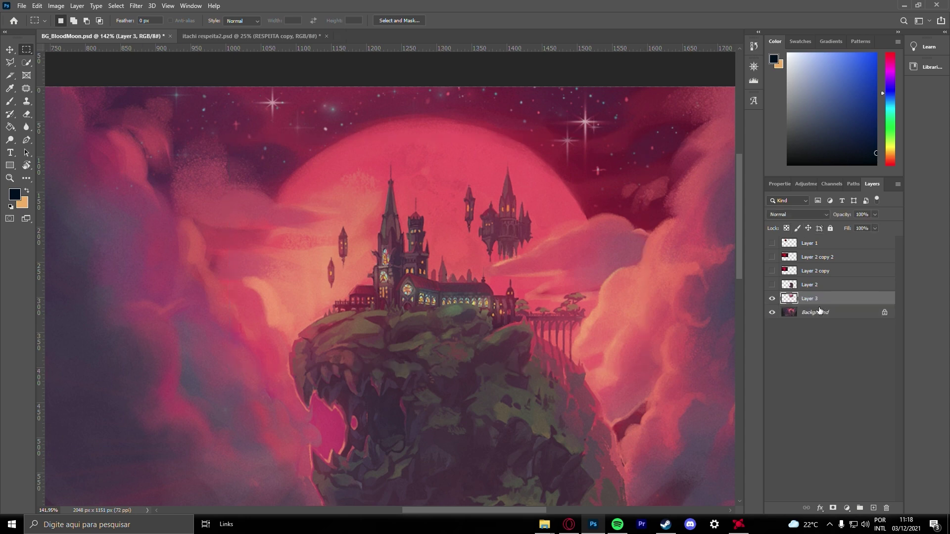
click(772, 313)
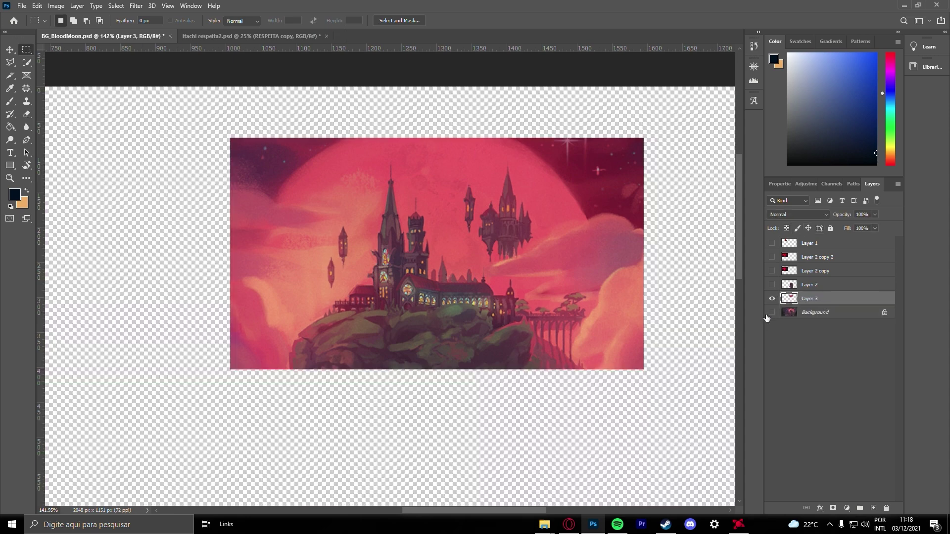
- Erase the rock beneath the castle and the sky along the crop's left and upper edges on Layer 3 with a 64 px Eraser
click(10, 63)
click(44, 72)
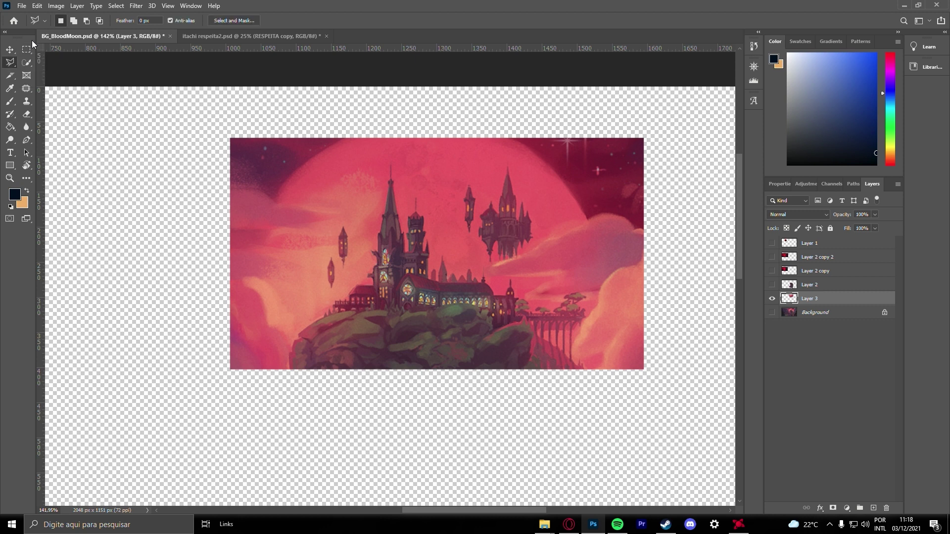
drag(32, 41, 24, 63)
click(26, 32)
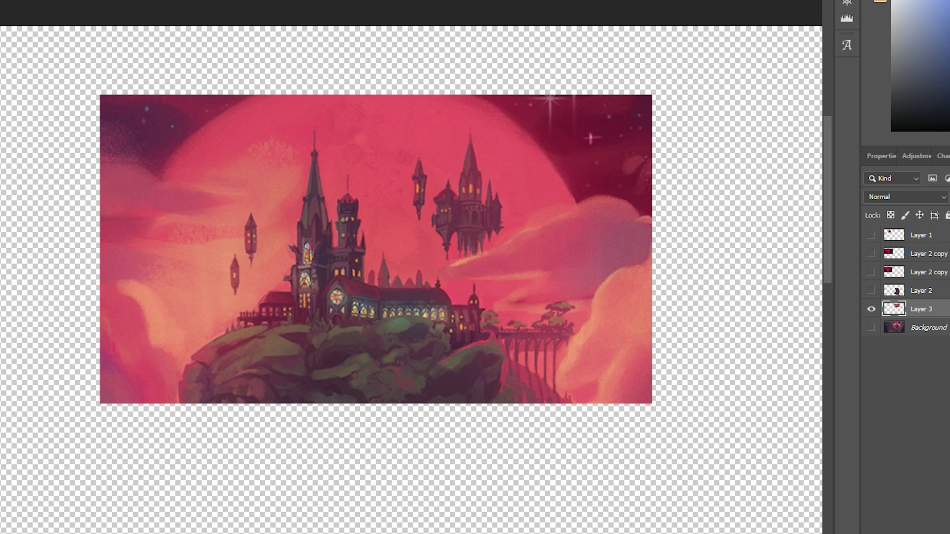
key(e)
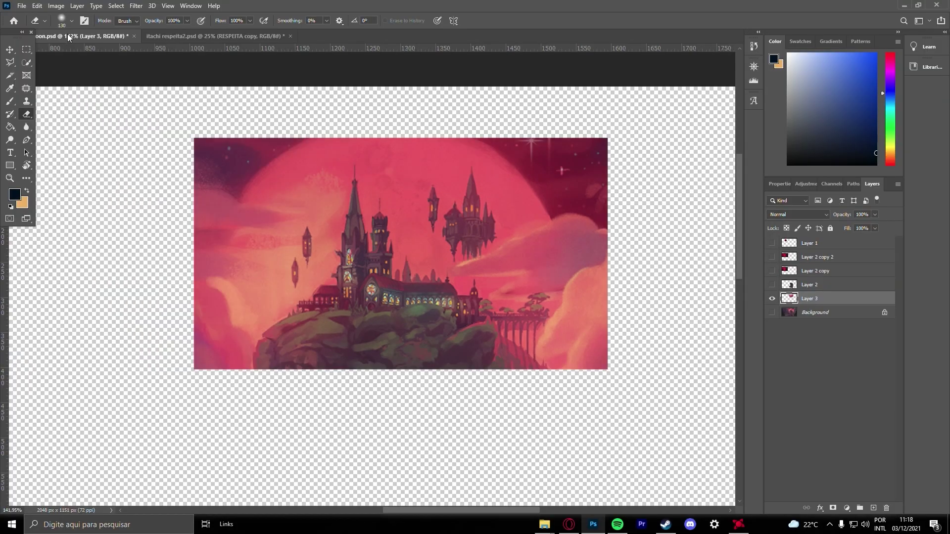
click(71, 21)
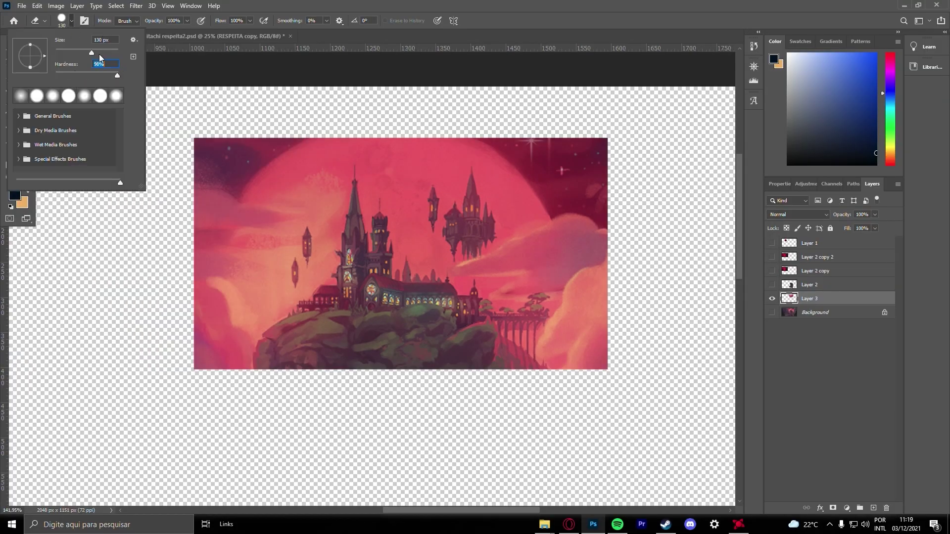
mouse_move(247, 366)
mouse_down()
mouse_move(275, 344)
mouse_move(326, 328)
mouse_move(424, 330)
mouse_up()
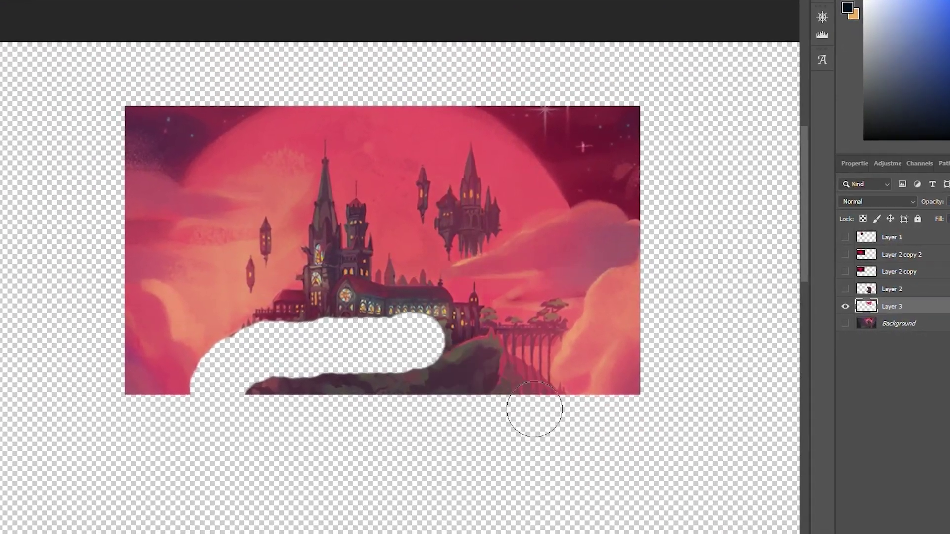
mouse_move(535, 409)
mouse_down()
mouse_move(513, 388)
mouse_move(170, 394)
mouse_up()
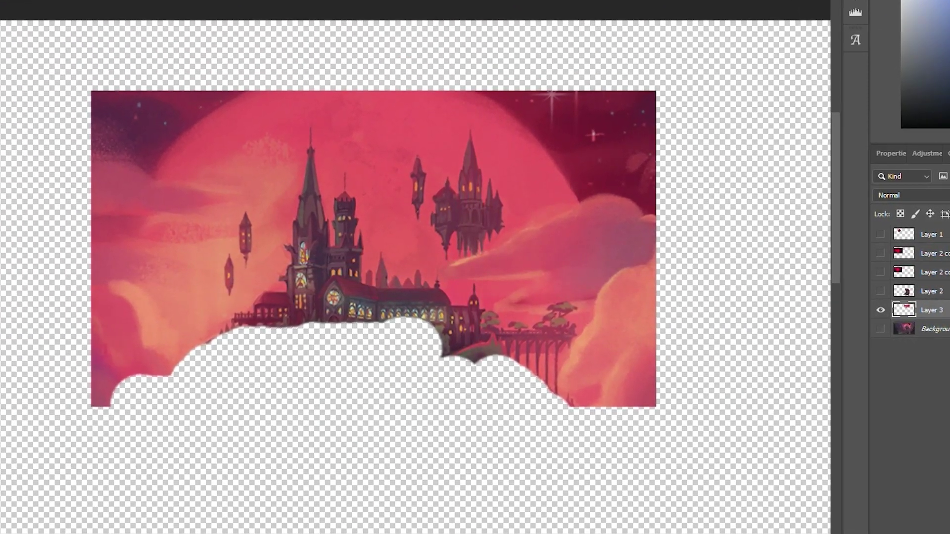
mouse_move(103, 324)
mouse_down()
mouse_move(138, 87)
mouse_move(488, 65)
mouse_up()
- Remove the pink sky, the dark starry corner and the clouds beside the bridge with the Magic Eraser at tolerance 32
key(shift+e)
key(shift+e)
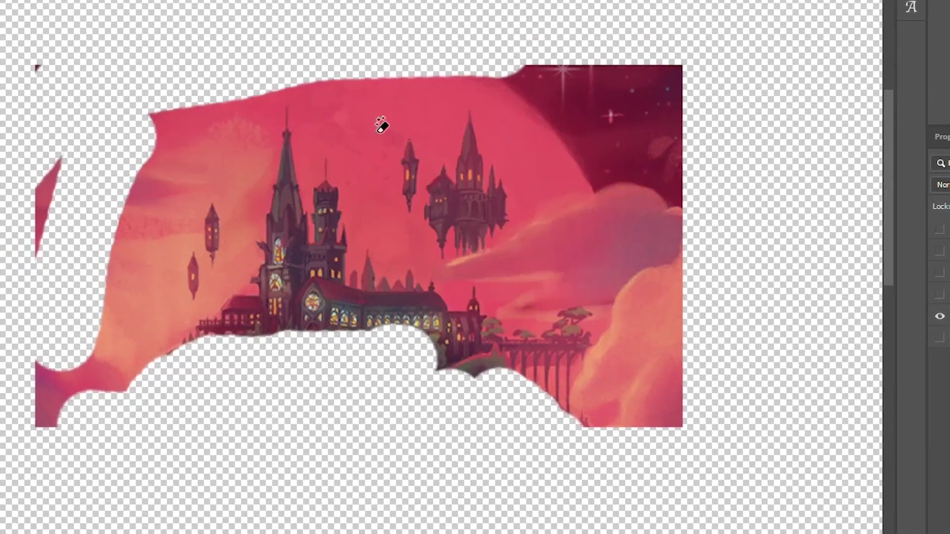
click(381, 125)
click(675, 86)
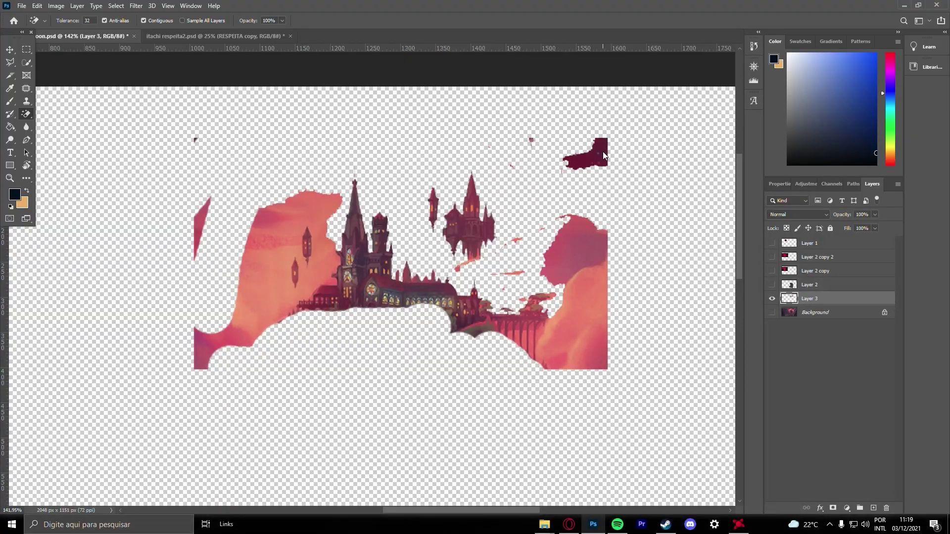
click(584, 253)
click(596, 318)
click(554, 252)
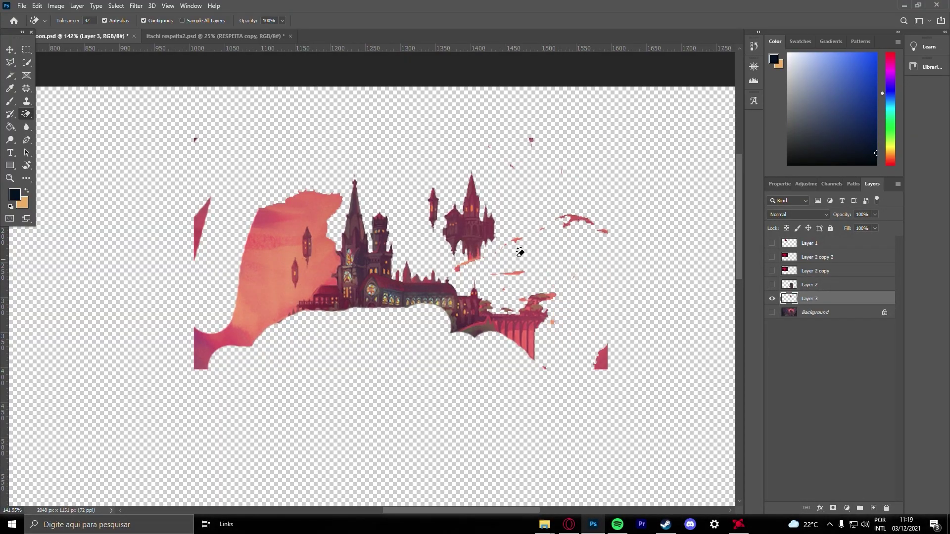
- Erase the leftover sky and cloud fragments around the castle with the 64 px Eraser, undoing and redoing misplaced strokes
key(shift+e)
mouse_move(201, 243)
mouse_down()
mouse_move(490, 159)
mouse_move(576, 207)
mouse_move(605, 370)
mouse_up()
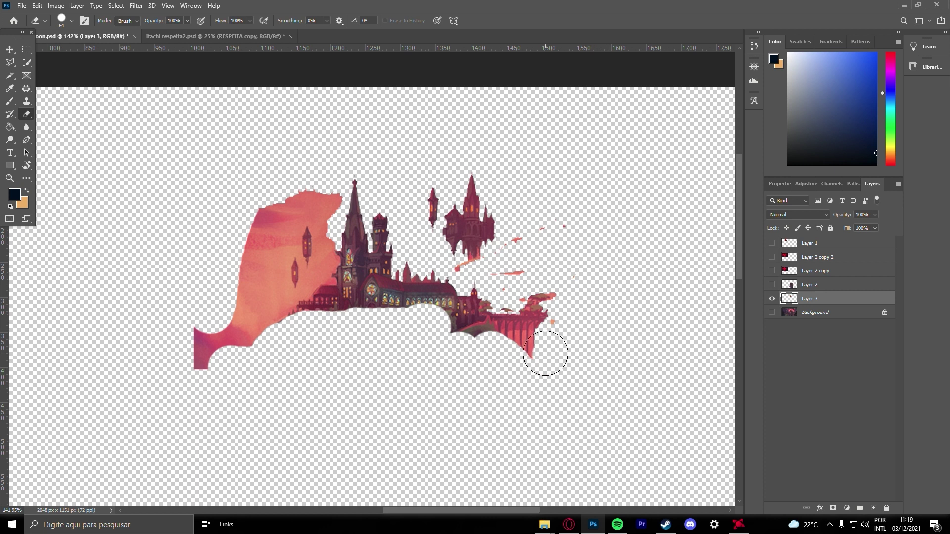
key(ctrl+z)
key(ctrl+z)
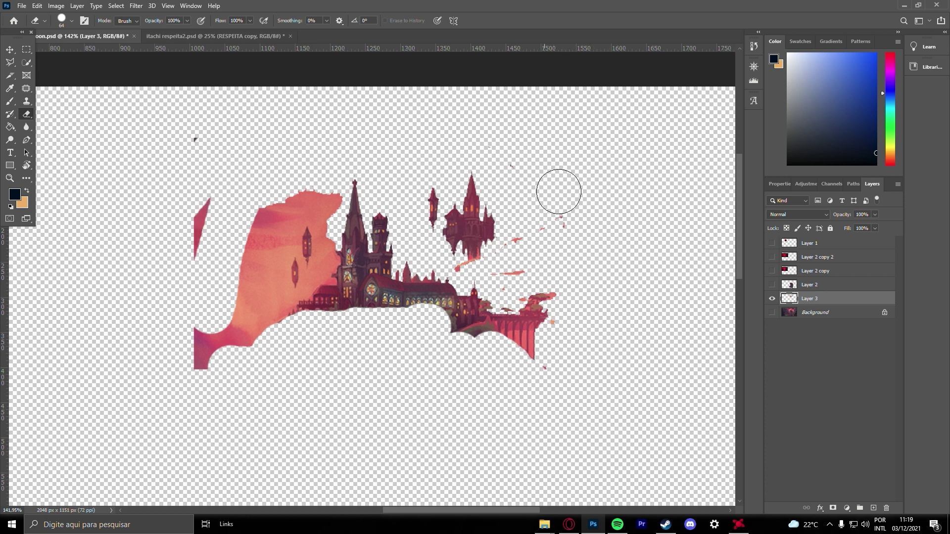
mouse_move(558, 191)
mouse_down()
mouse_move(561, 231)
mouse_move(517, 259)
mouse_move(519, 178)
mouse_move(507, 145)
mouse_move(328, 129)
mouse_move(220, 131)
mouse_move(203, 289)
mouse_move(247, 304)
mouse_up()
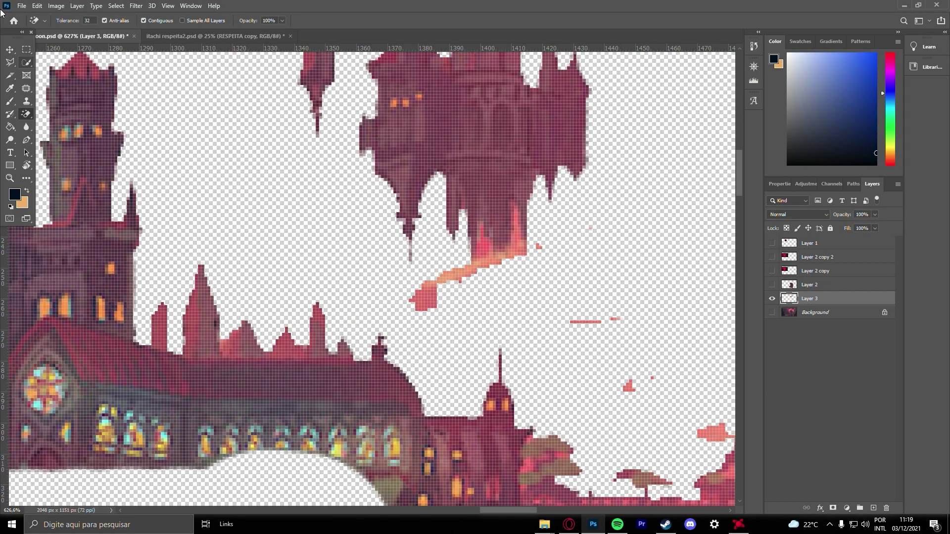
- Clean the orange cloud streak off the underside of the floating castle with an 18 px Eraser and the Magic Eraser
key(shift+e)
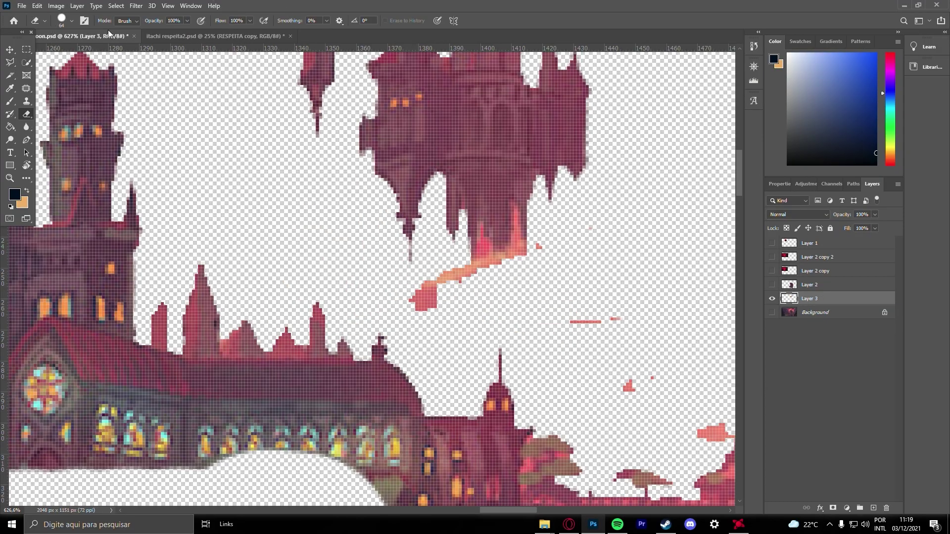
click(71, 22)
drag(76, 54, 67, 55)
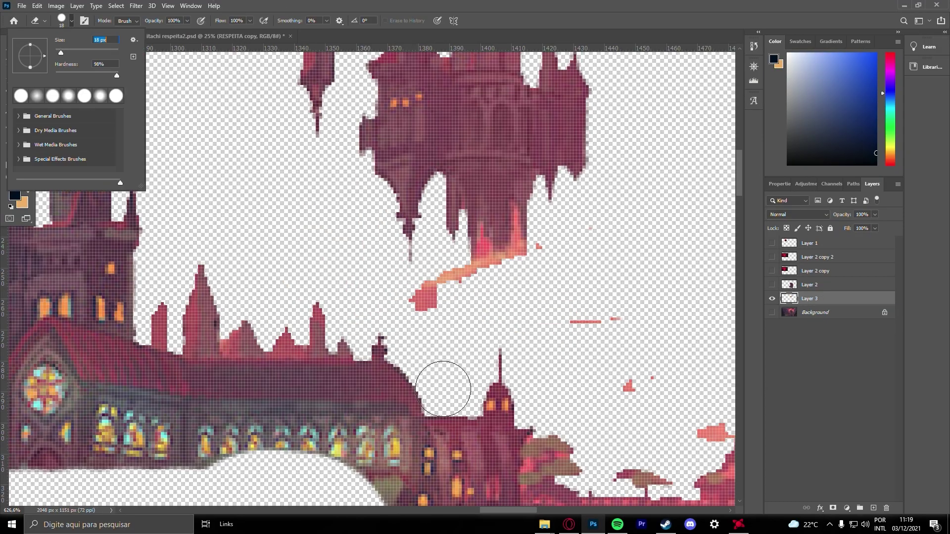
mouse_move(434, 325)
mouse_down()
mouse_move(422, 304)
mouse_move(475, 295)
mouse_up()
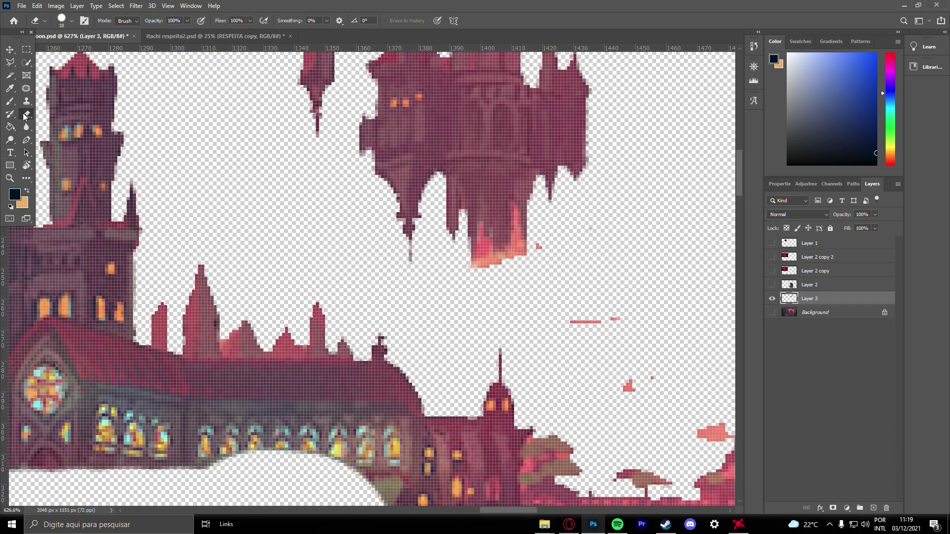
right_click(218, 180)
click(242, 191)
click(521, 248)
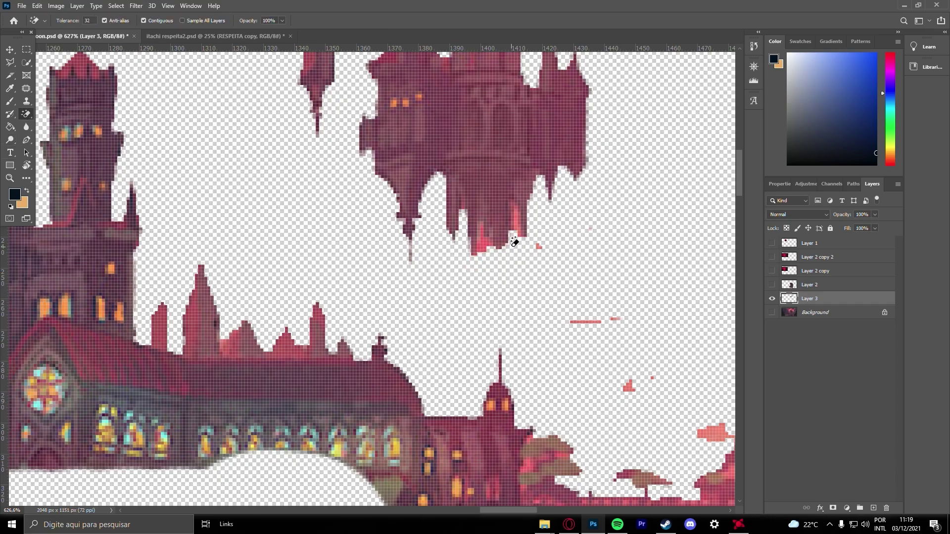
- Show Layer 2 and check how the castle cutout sits on the rock creature's head
scroll(554, 296, down, 3)
click(772, 284)
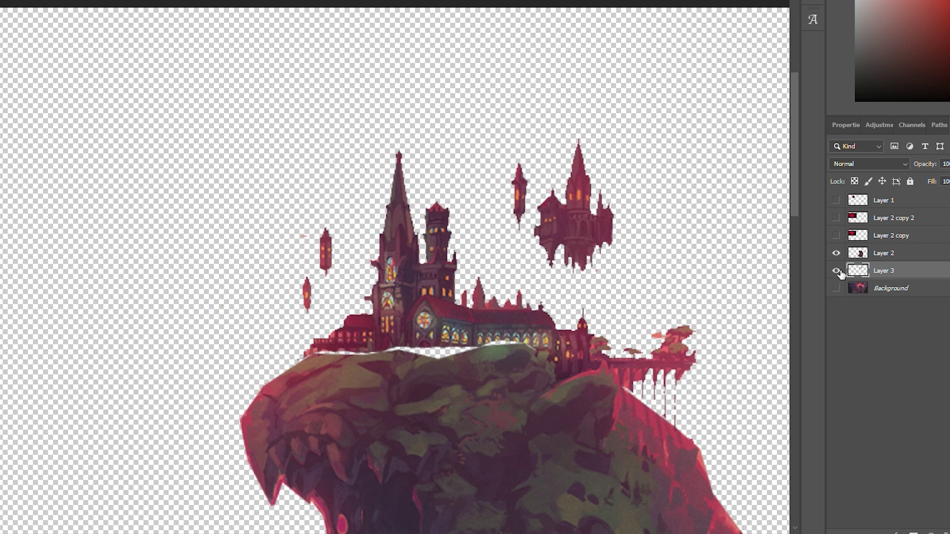
scroll(879, 287, up, 5)
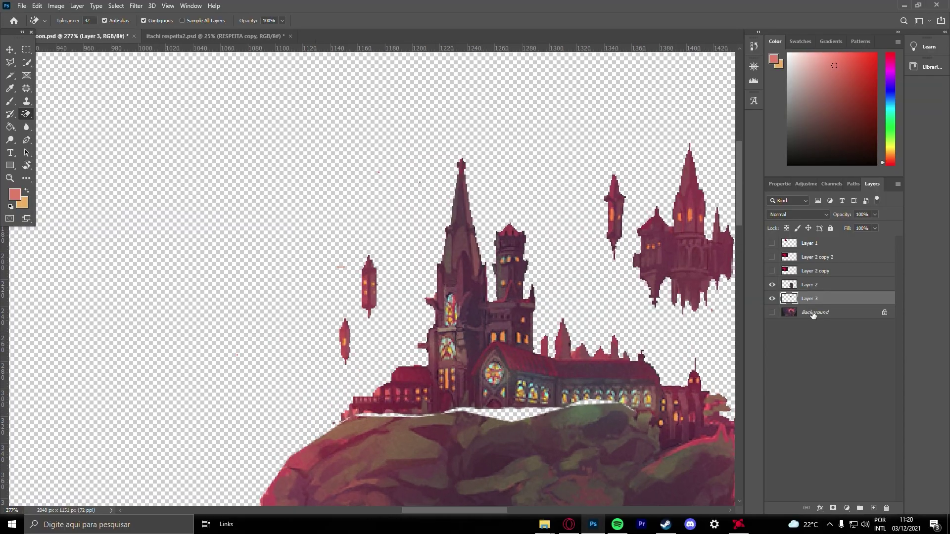
scroll(544, 333, down, 3)
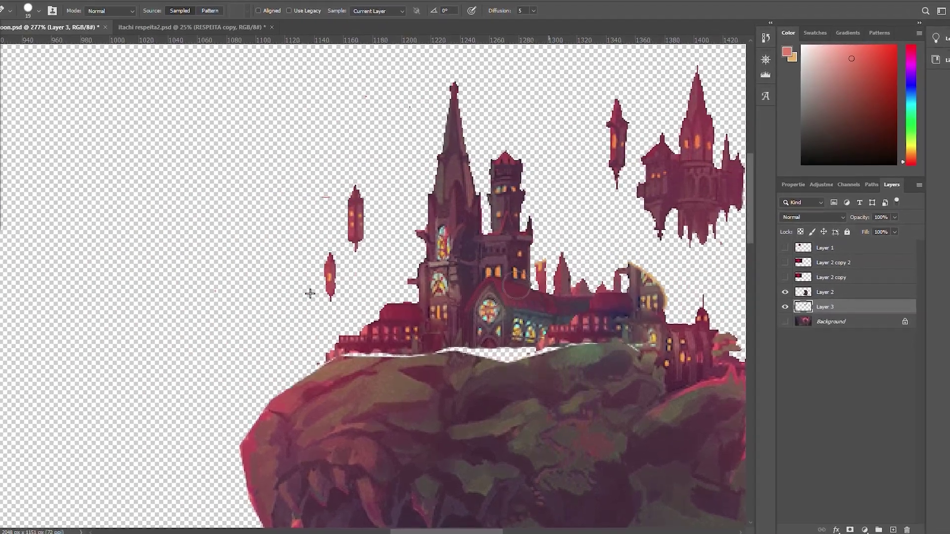
- Try filling the gap beneath the castle with sampled Healing Brush strokes and undo them
mouse_move(517, 285)
mouse_down()
mouse_move(667, 290)
mouse_move(708, 273)
mouse_move(623, 266)
mouse_move(663, 268)
mouse_move(642, 280)
mouse_move(720, 242)
mouse_move(674, 232)
mouse_up()
key(ctrl+z)
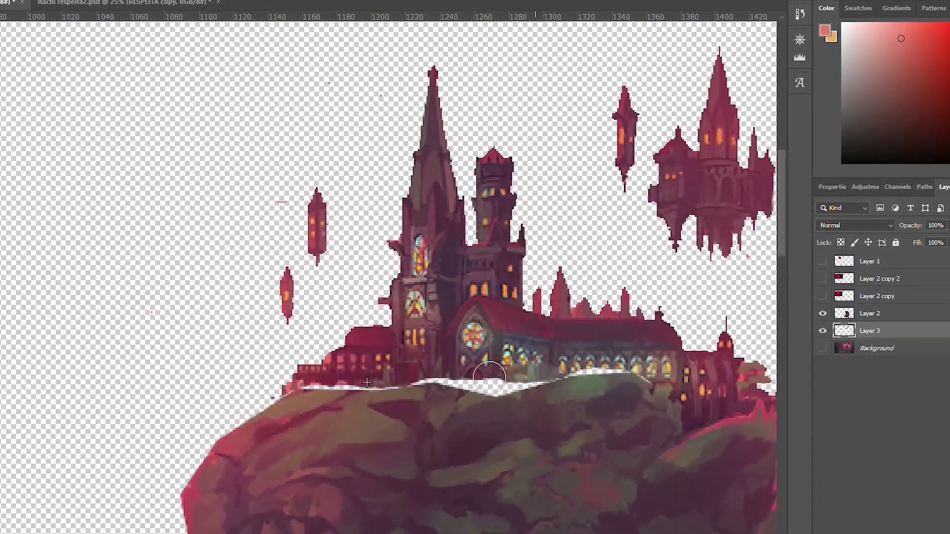
mouse_move(433, 376)
mouse_down()
mouse_move(422, 378)
mouse_move(533, 329)
mouse_move(473, 311)
mouse_move(505, 272)
mouse_move(599, 235)
mouse_move(550, 308)
mouse_move(634, 227)
mouse_move(523, 188)
mouse_move(628, 88)
mouse_move(592, 37)
mouse_up()
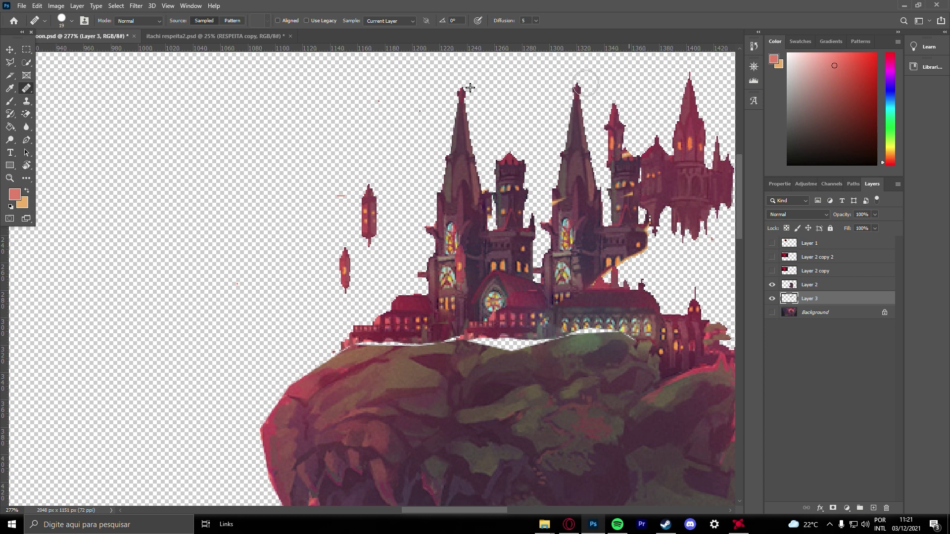
key(ctrl+z)
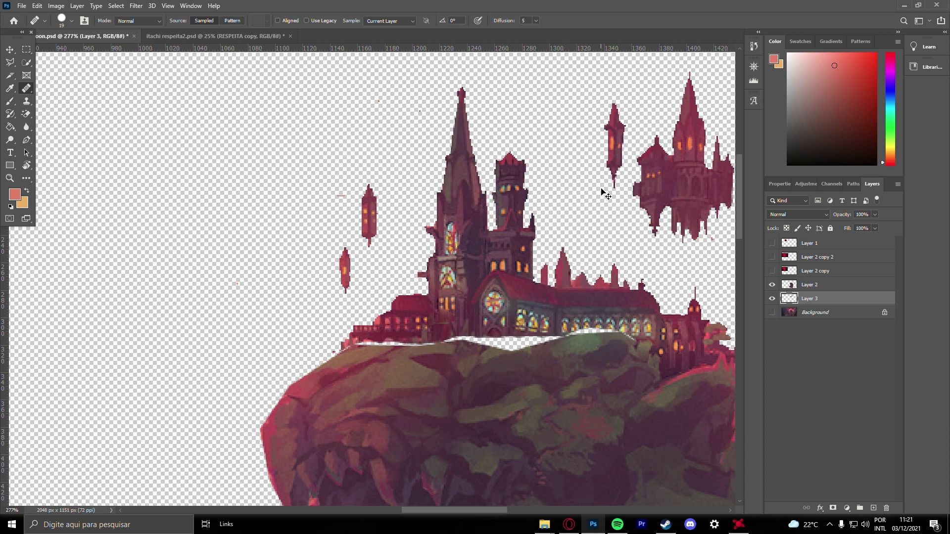
- Fill the gap between the castle and the rock with the Content-Aware Spot Healing Brush, and show the Background again
mouse_move(442, 339)
mouse_down()
mouse_move(403, 340)
mouse_move(438, 340)
mouse_move(366, 344)
mouse_up()
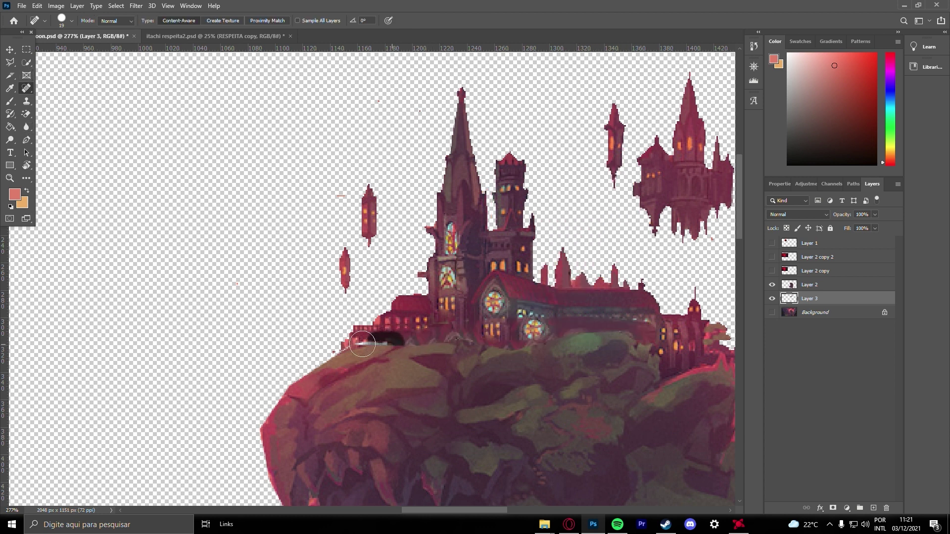
scroll(601, 316, down, 5)
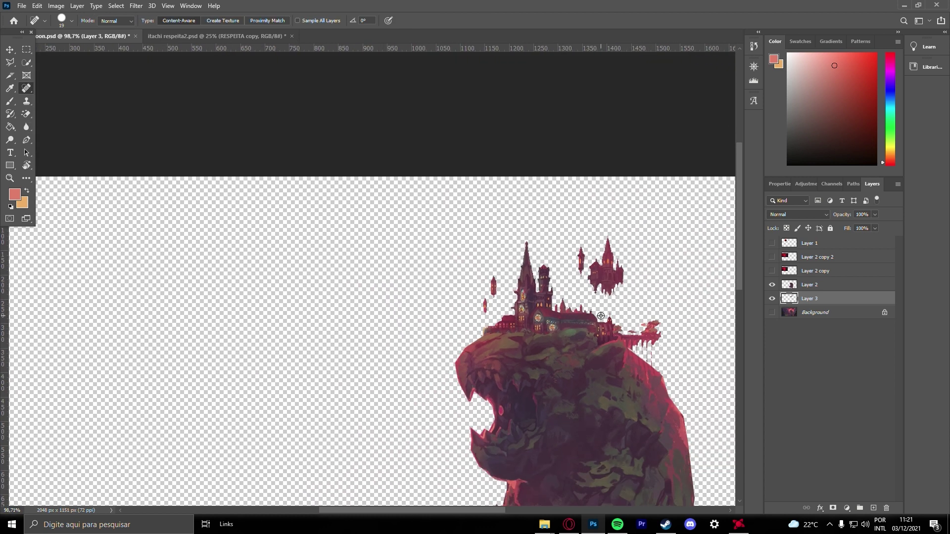
click(9, 51)
scroll(520, 341, down, 2)
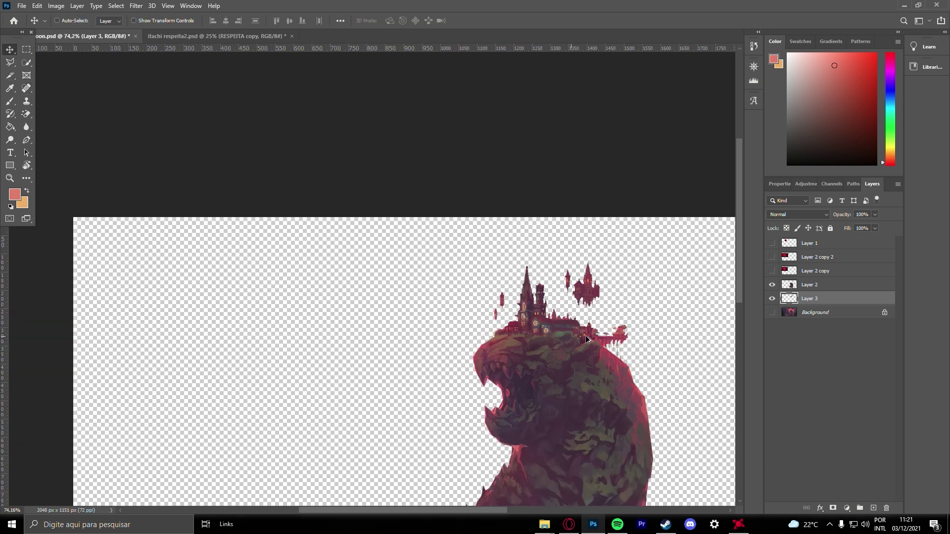
click(773, 313)
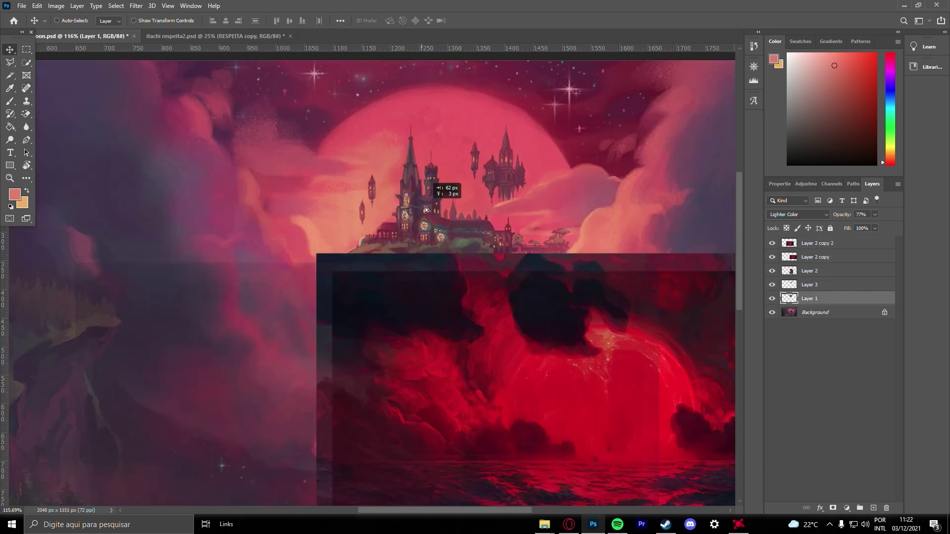
- Move Layer 1's artwork onto the moon behind the castle and scale it to about 156%
key(ctrl)
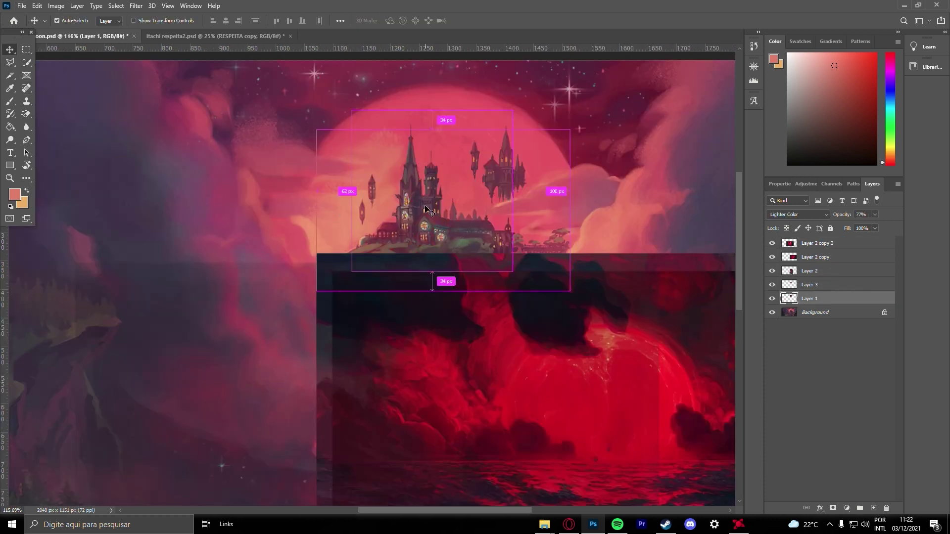
key(ctrl+t)
drag(510, 113, 614, 83)
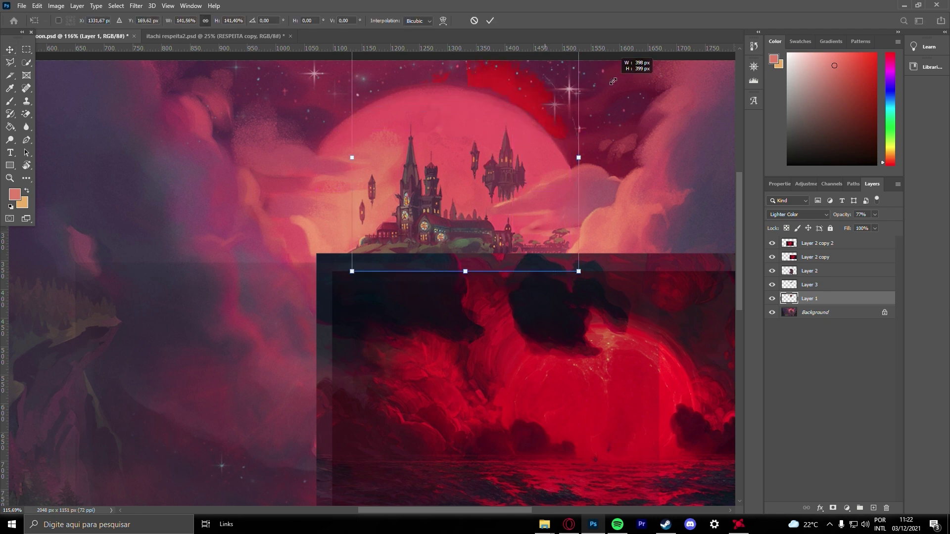
drag(446, 128, 423, 175)
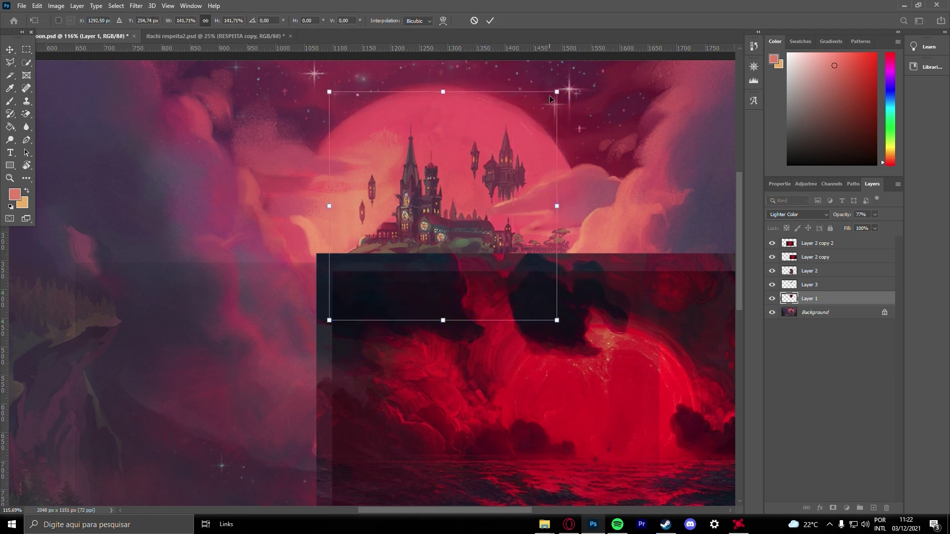
drag(556, 93, 533, 123)
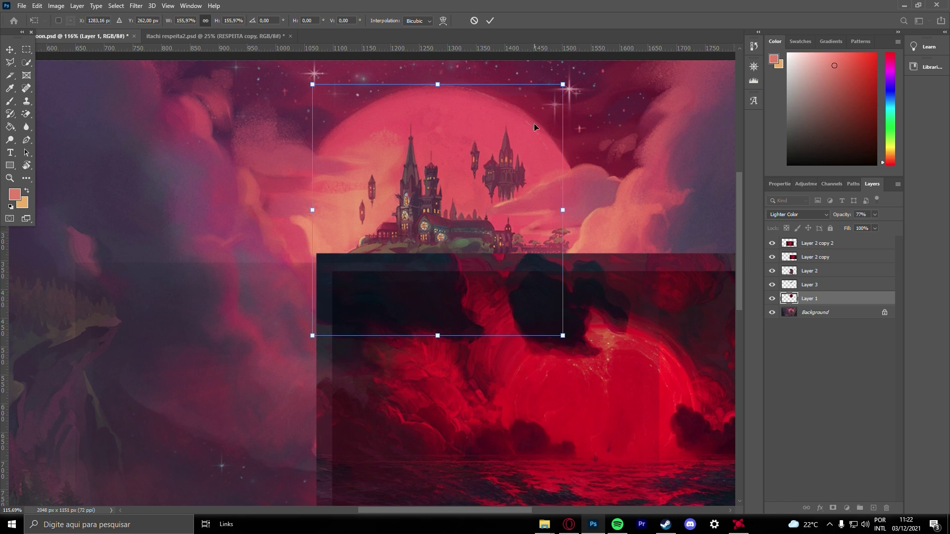
key(Return)
- Raise Layer 1's opacity to 100%, try the Color Dodge blend mode on it, and return it to Normal
scroll(663, 280, down, 4)
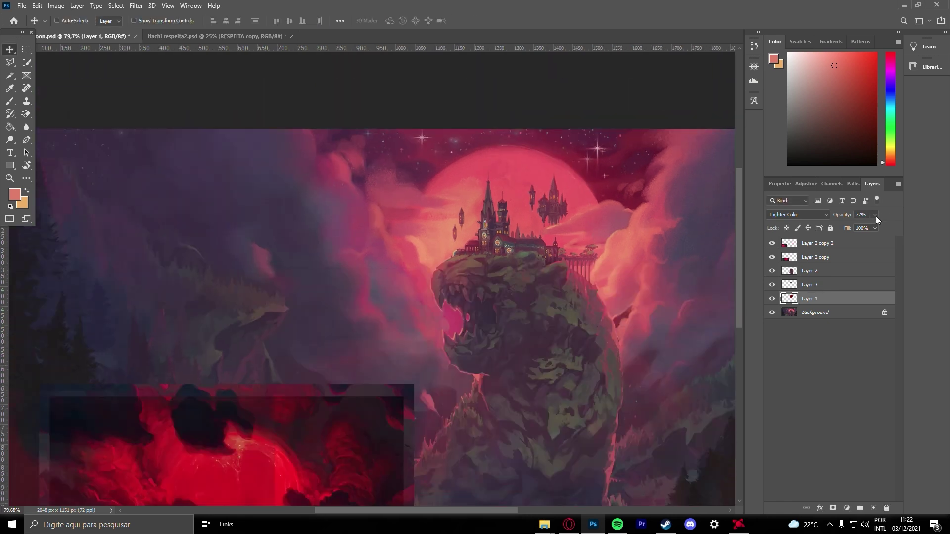
click(797, 214)
click(791, 187)
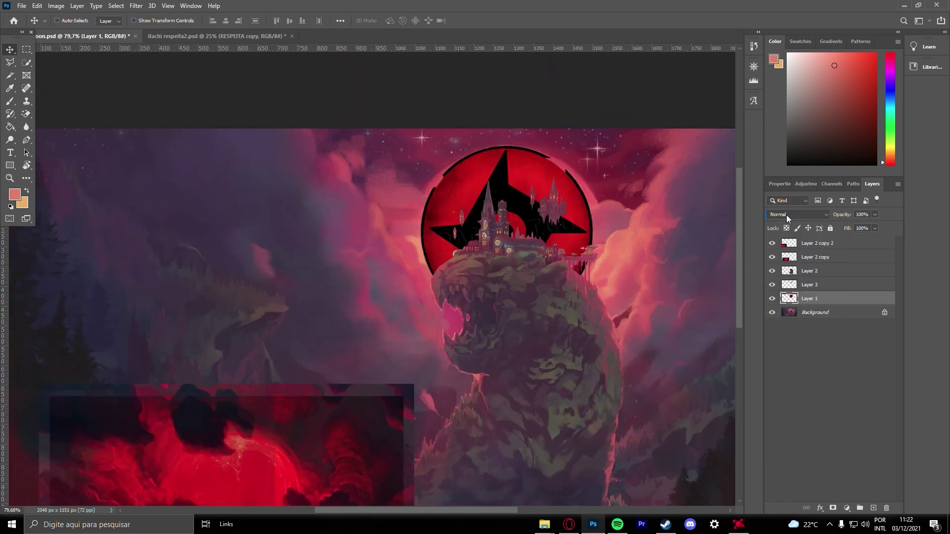
scroll(786, 216, down, 10)
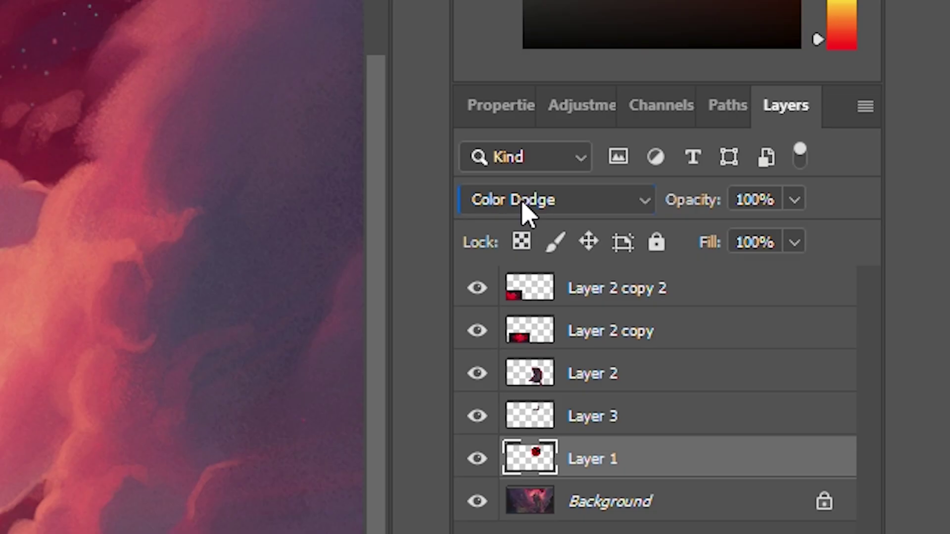
scroll(524, 203, down, 3)
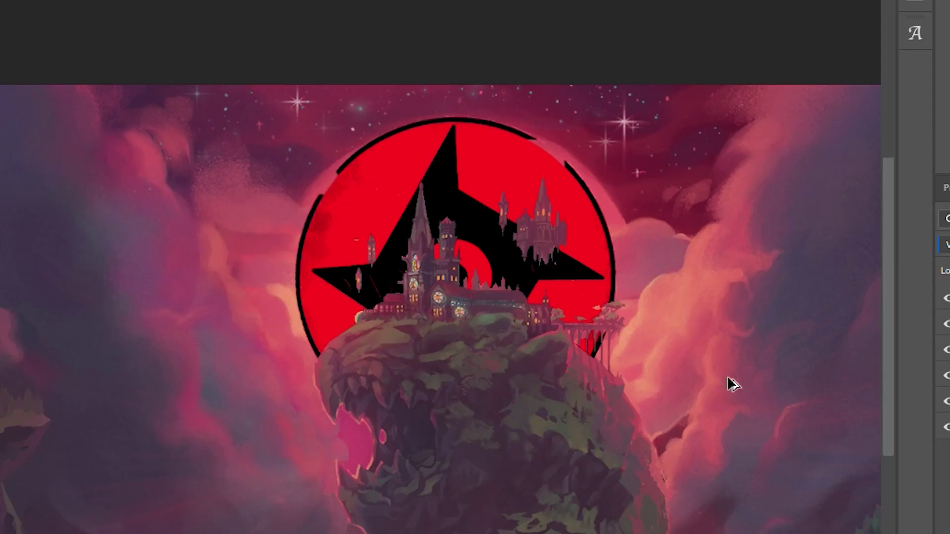
click(944, 245)
click(944, 258)
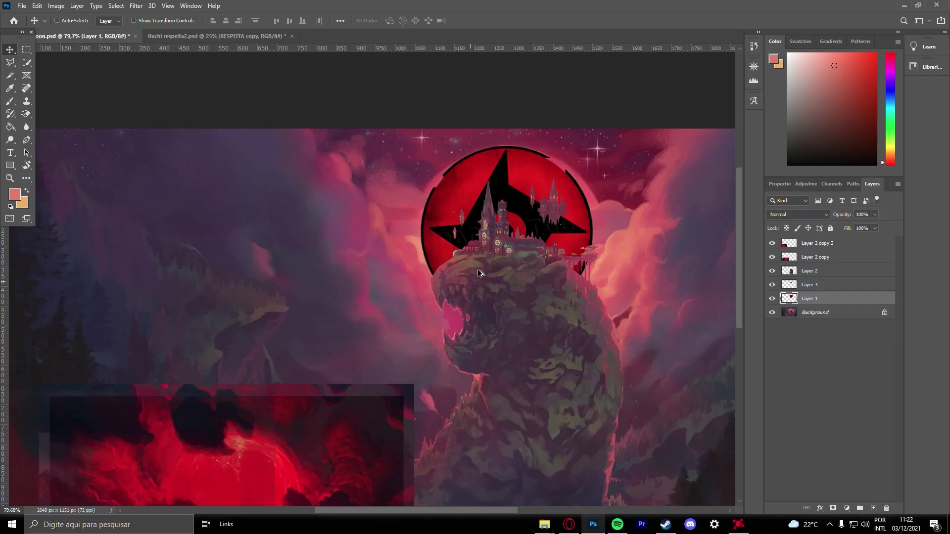
- Try Layer 1 in the Difference and Hue blend modes and switch it to Linear Dodge (Add)
scroll(584, 203, up, 5)
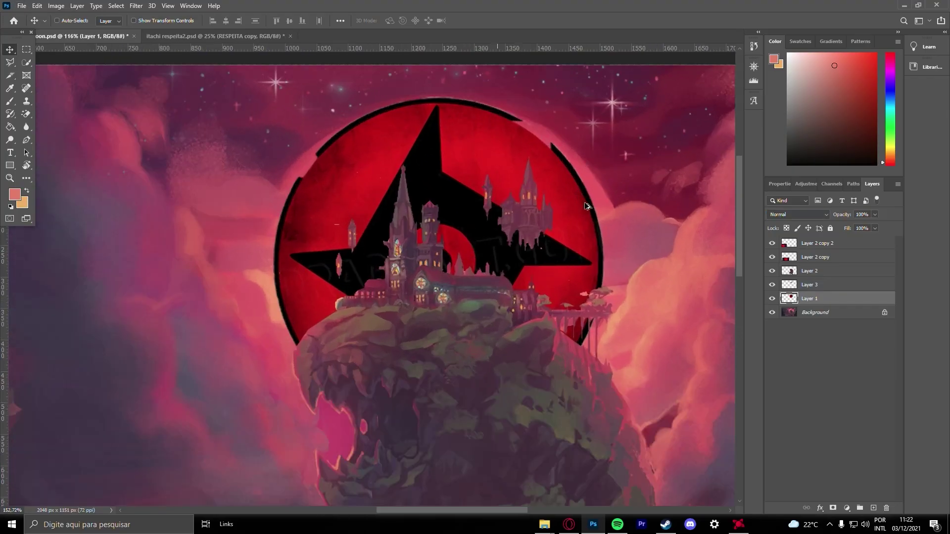
scroll(543, 198, up, 2)
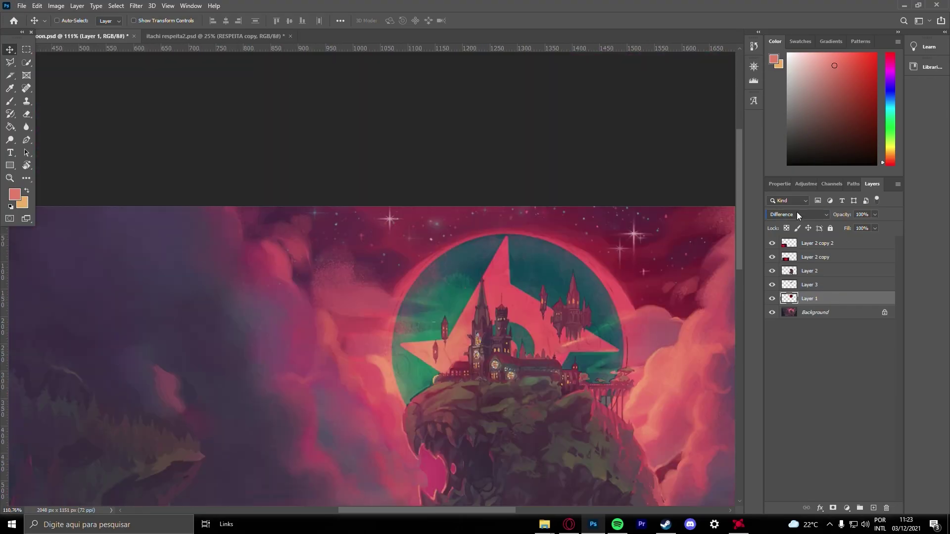
scroll(796, 214, down, 7)
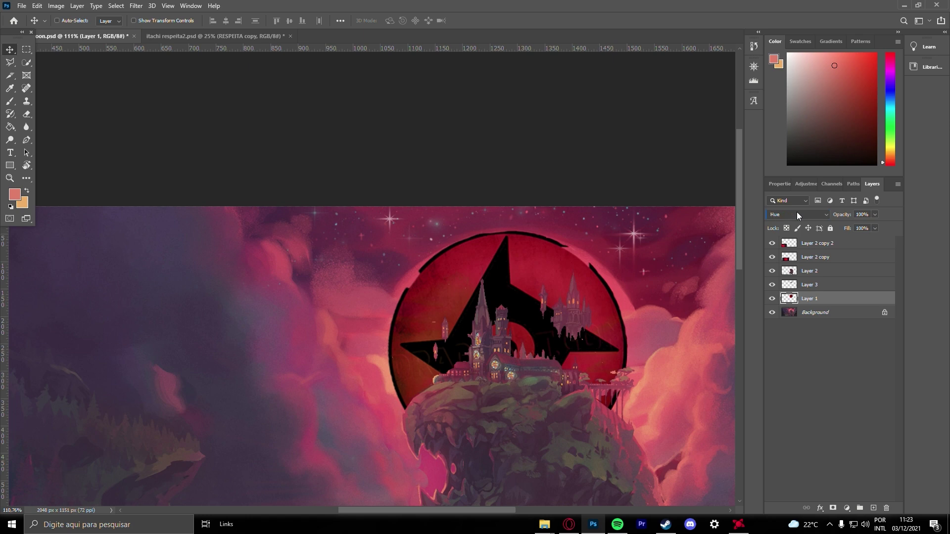
scroll(797, 214, up, 8)
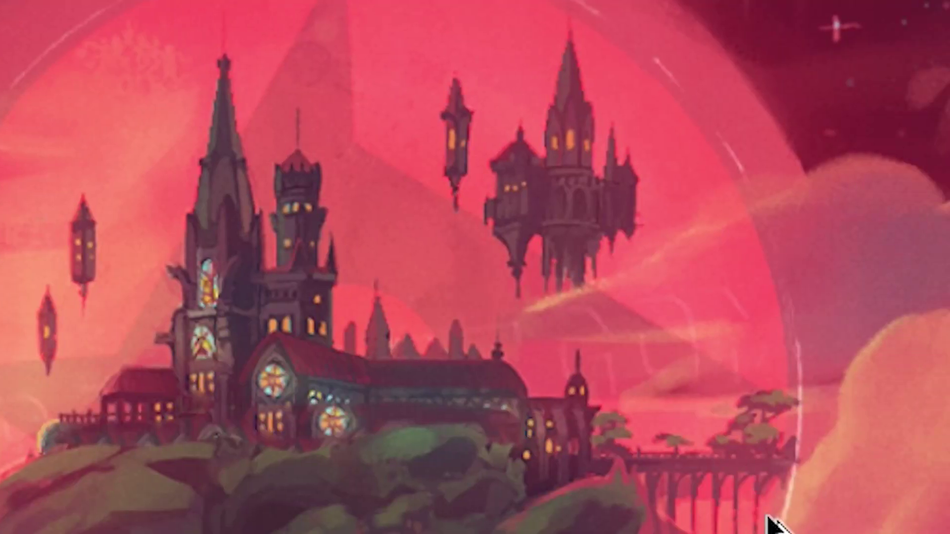
- Erase the pale outline along the right edge of Layer 1's circle, from the upper arc down past the bridge
scroll(797, 462, up, 5)
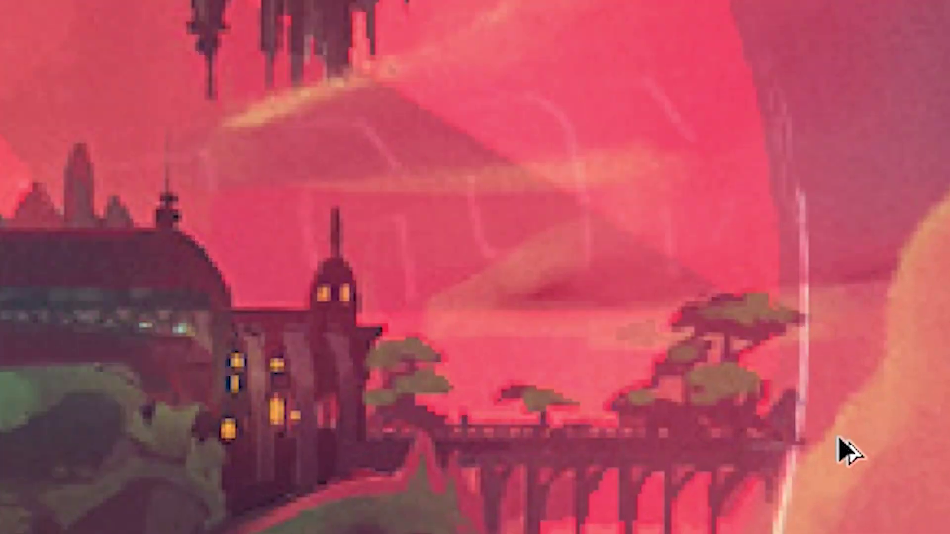
key(e)
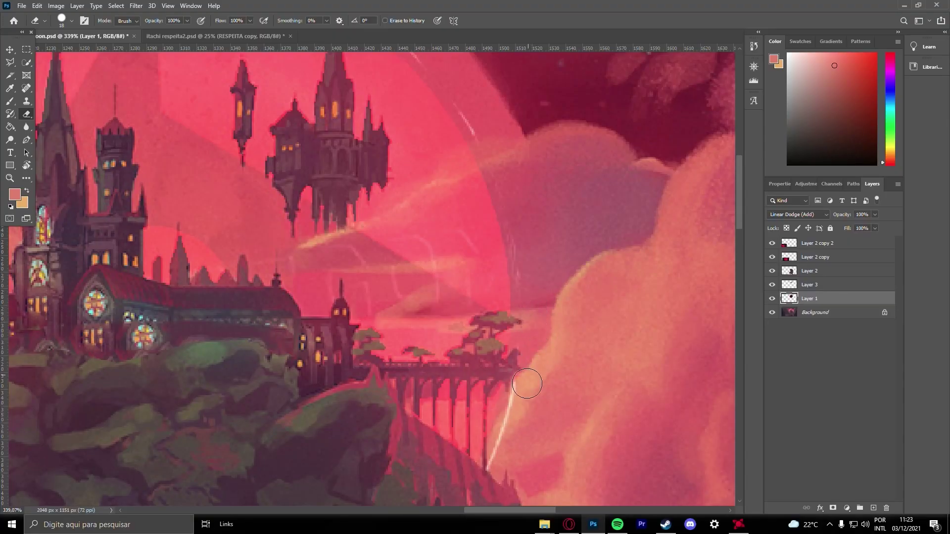
drag(528, 384, 497, 465)
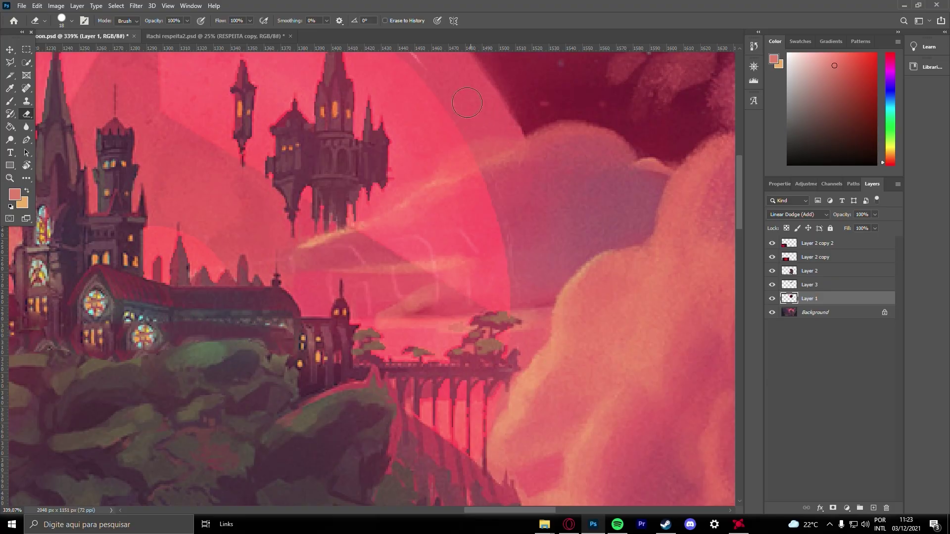
scroll(328, 118, down, 2)
scroll(184, 216, down, 5)
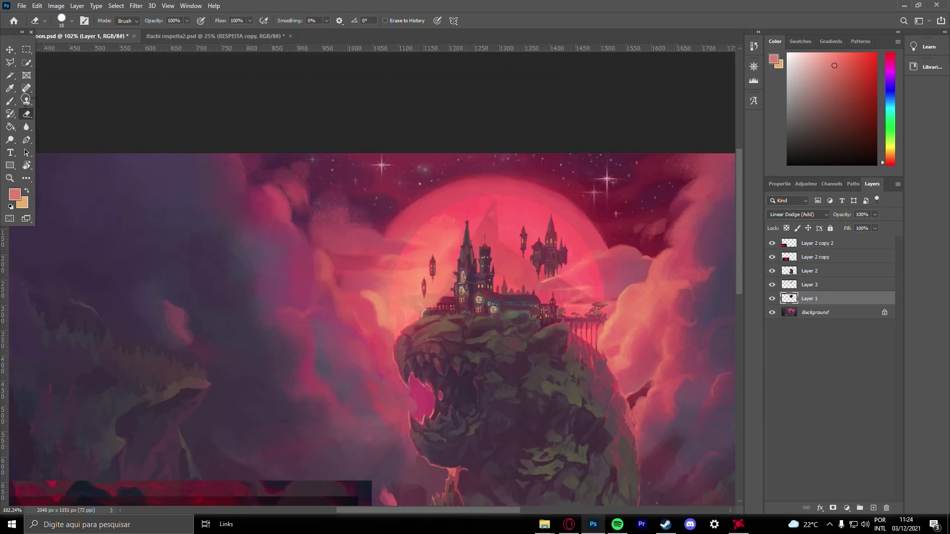
- Enlarge Layer 1's circle slightly with Free Transform to match the moon's edge
click(14, 52)
key(ctrl+t)
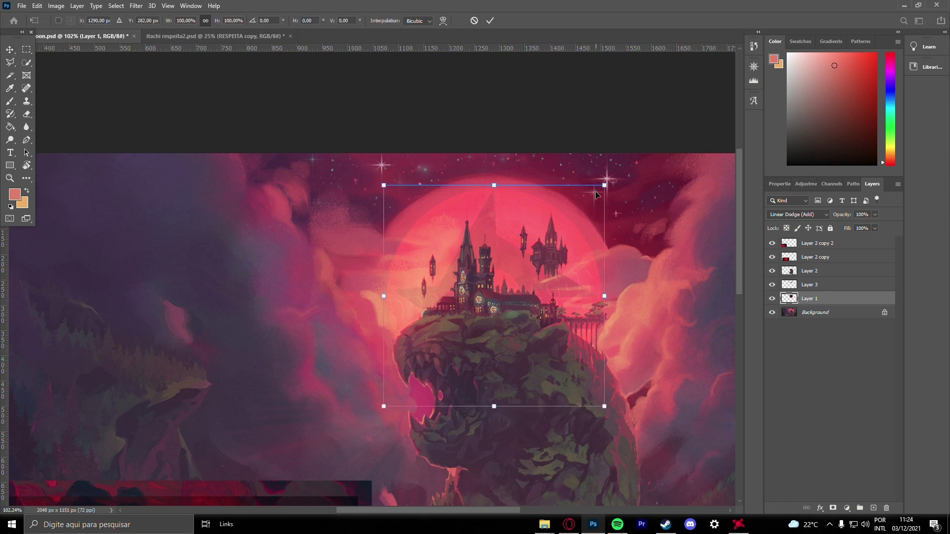
mouse_move(604, 185)
mouse_down()
mouse_move(623, 165)
mouse_move(591, 193)
mouse_up()
key(Return)
- Preview Layer 1 in the Darken, Subtract, Luminosity, Color Dodge, Soft Light, Difference and Divide blend modes
click(805, 215)
click(808, 223)
scroll(805, 214, down, 6)
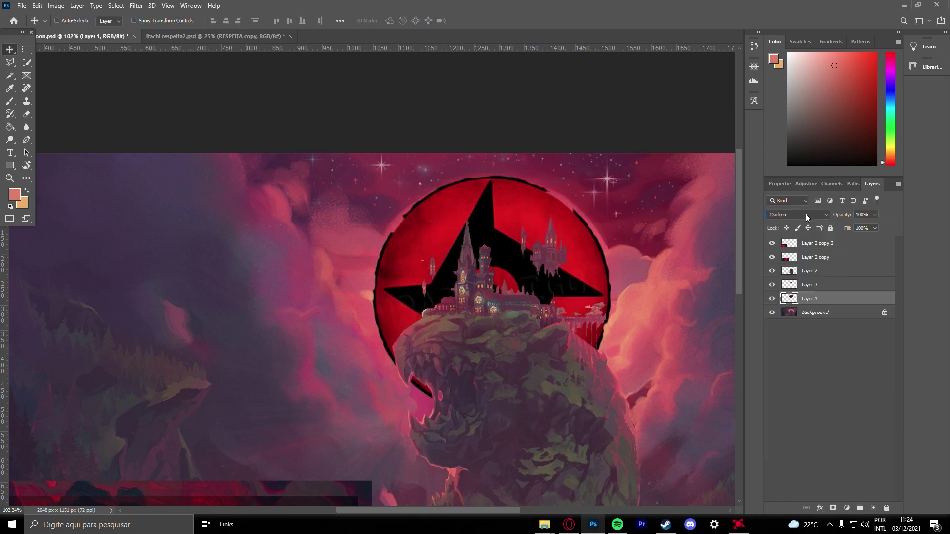
scroll(805, 212, down, 15)
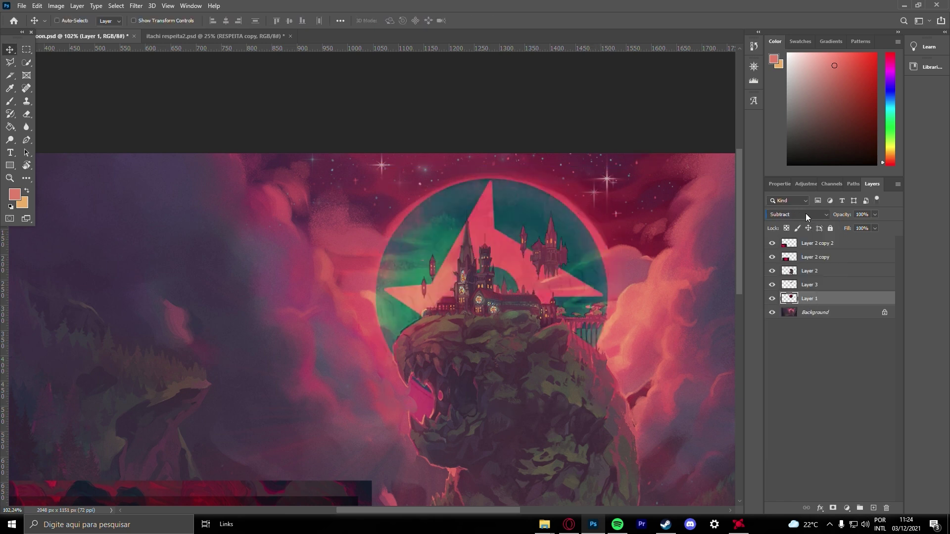
scroll(806, 213, down, 2)
scroll(805, 213, down, 1)
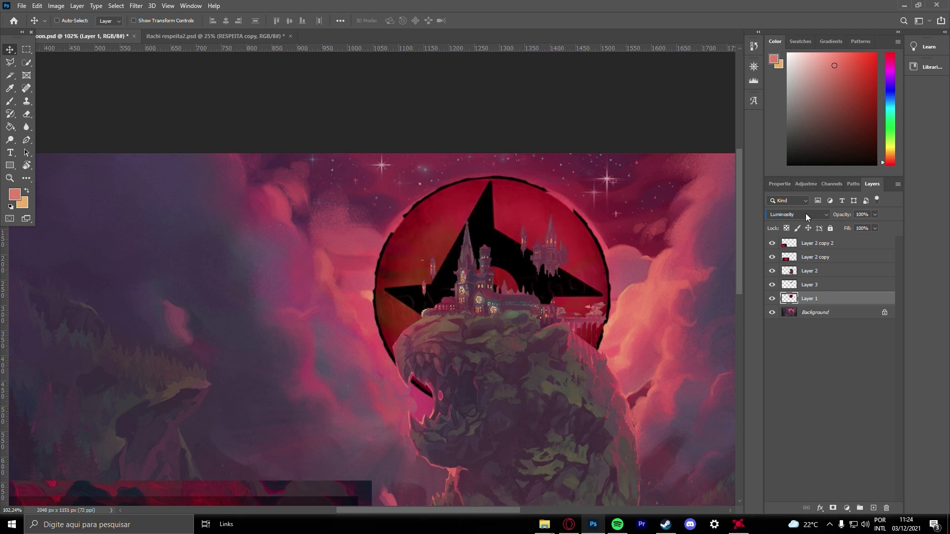
scroll(806, 213, up, 15)
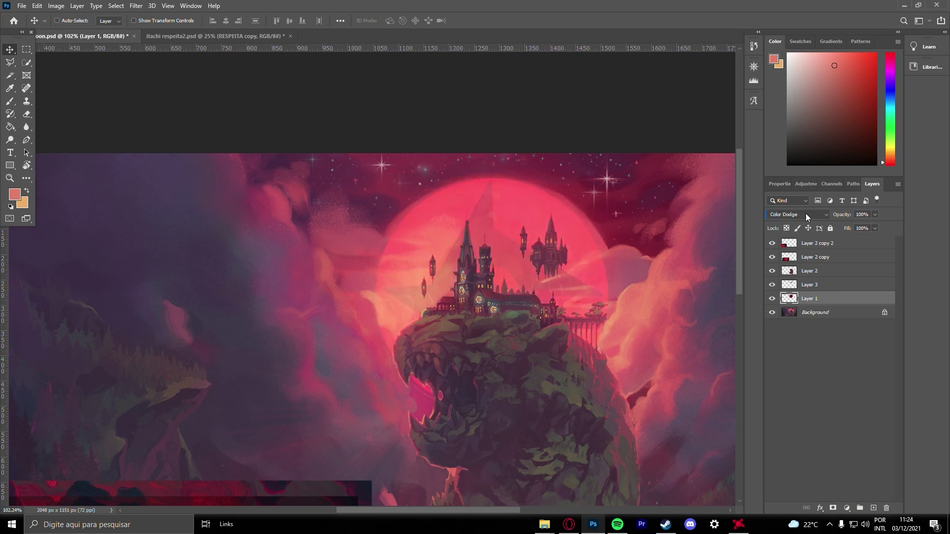
scroll(806, 213, down, 4)
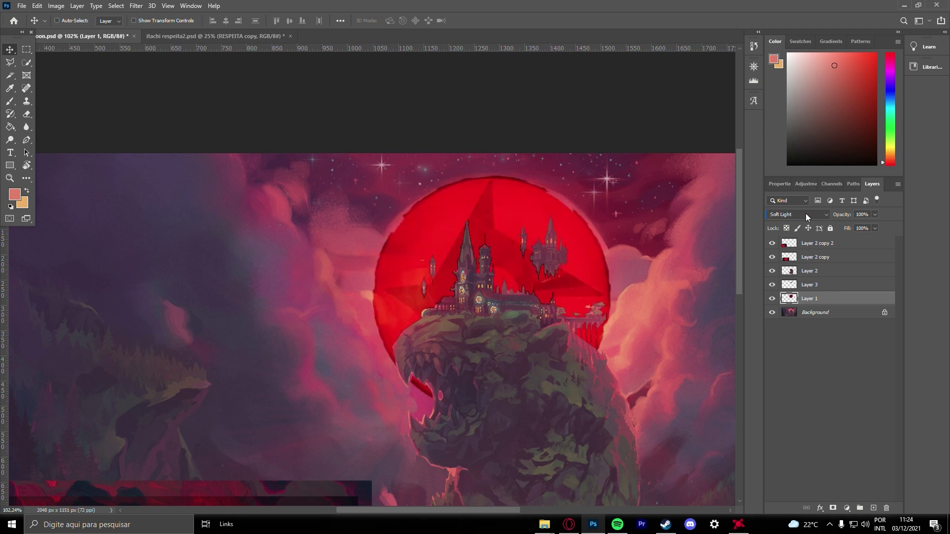
scroll(806, 213, down, 5)
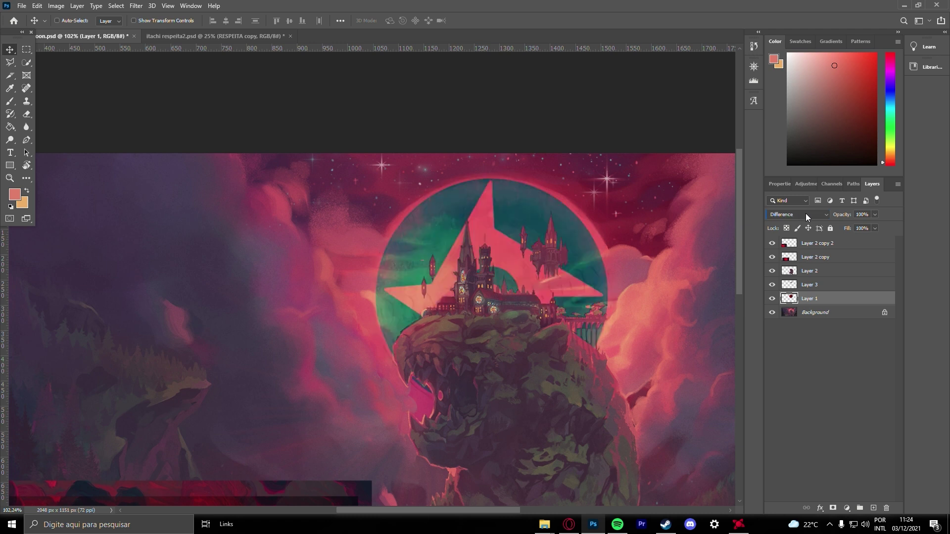
scroll(806, 213, down, 5)
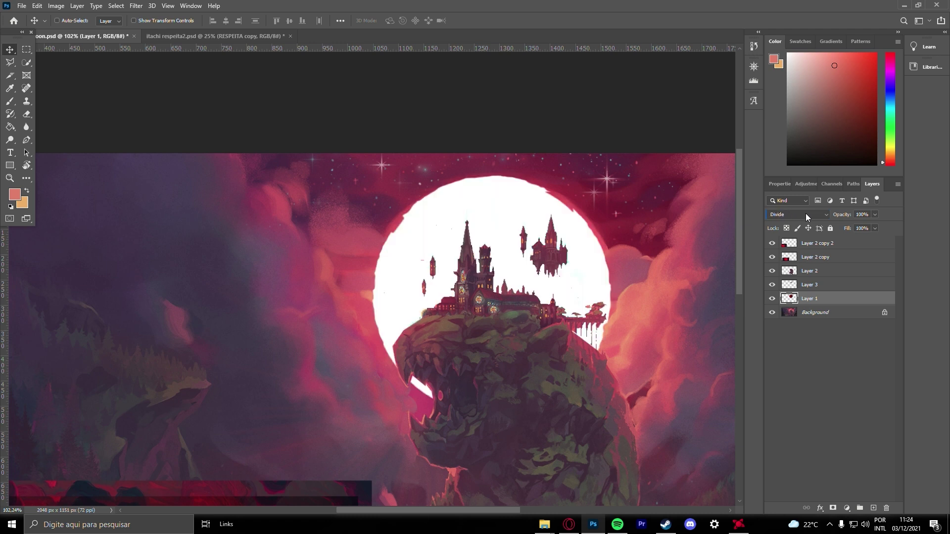
- Consult itachi respeita2.psd, set Layer 1's blend mode to Lighter Color and reposition its circle over the moon
click(216, 36)
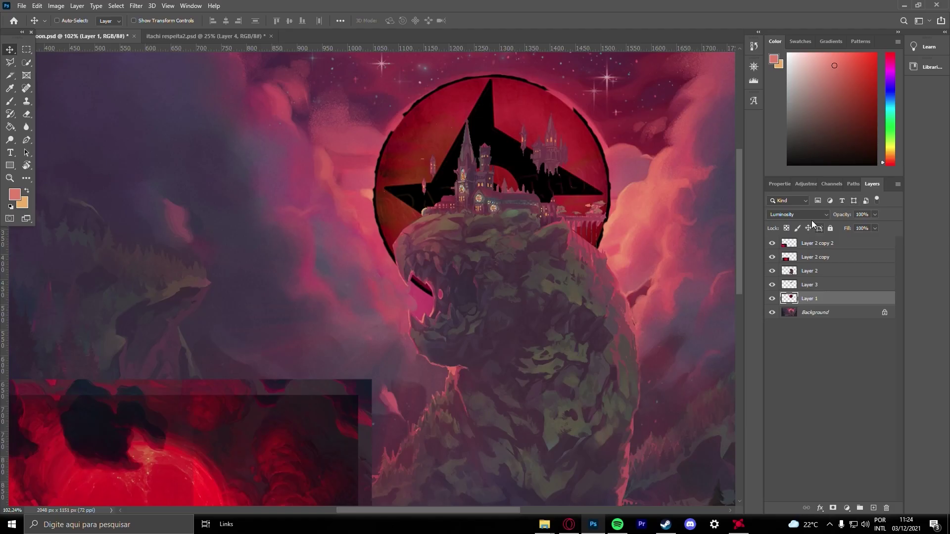
click(811, 216)
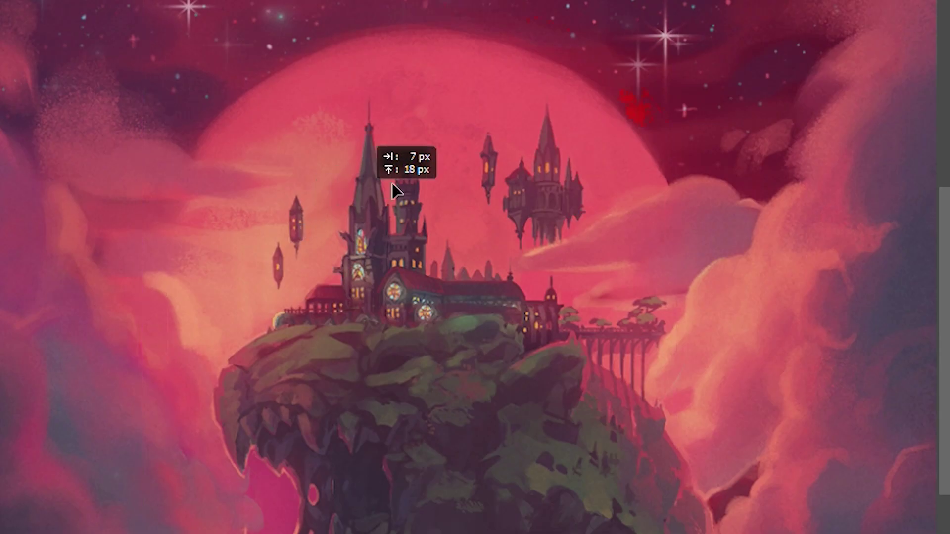
drag(392, 184, 602, 178)
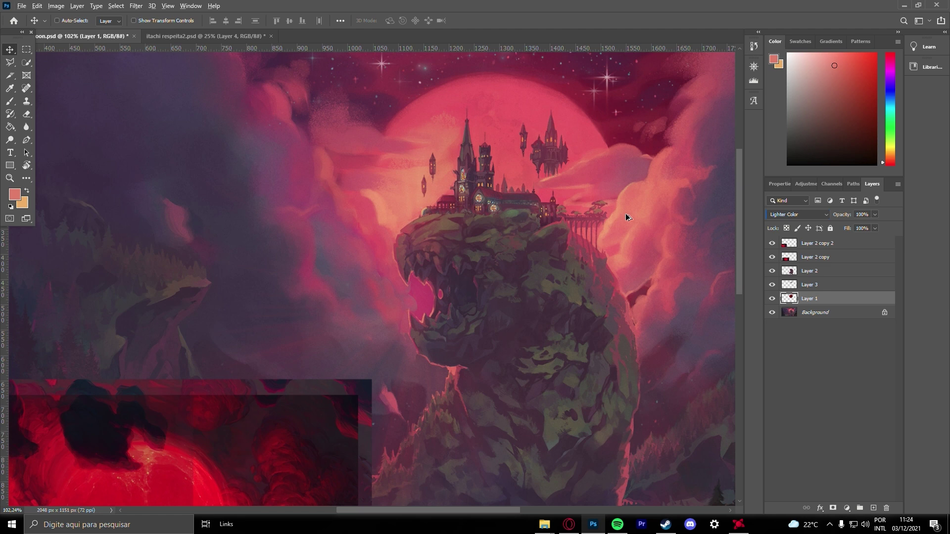
scroll(625, 212, down, 3)
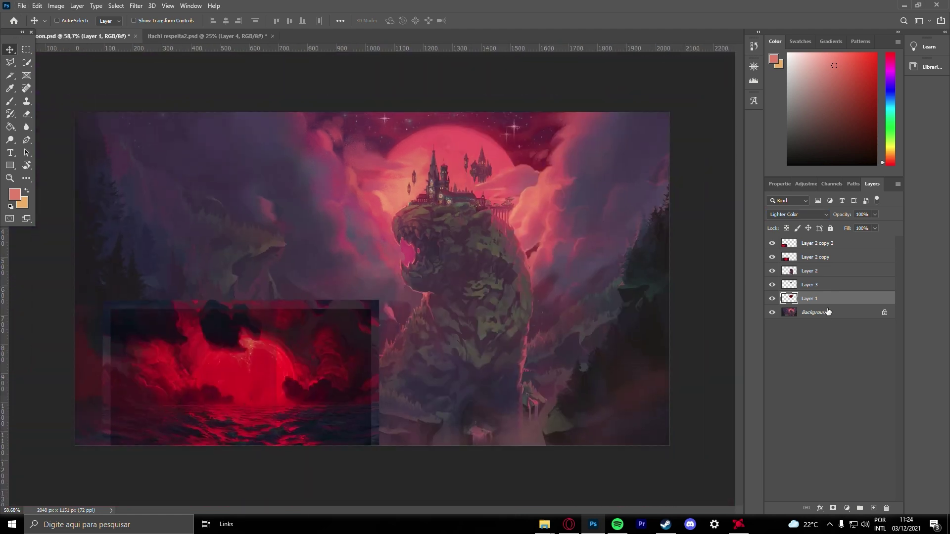
- Apply a Brightness/Contrast adjustment to the Background with brightness -35 and contrast 30
click(815, 312)
click(55, 5)
mouse_move(99, 29)
click(203, 31)
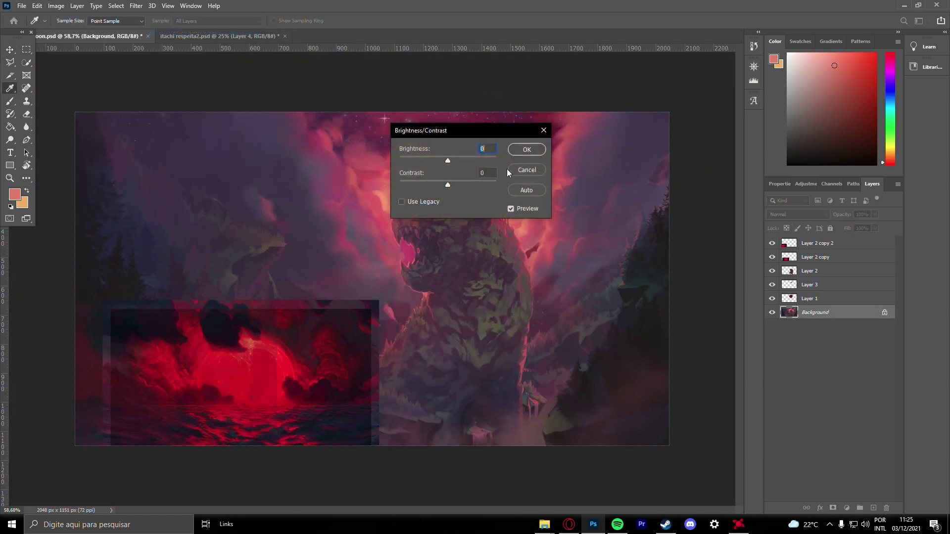
drag(447, 132, 569, 104)
drag(578, 156, 584, 156)
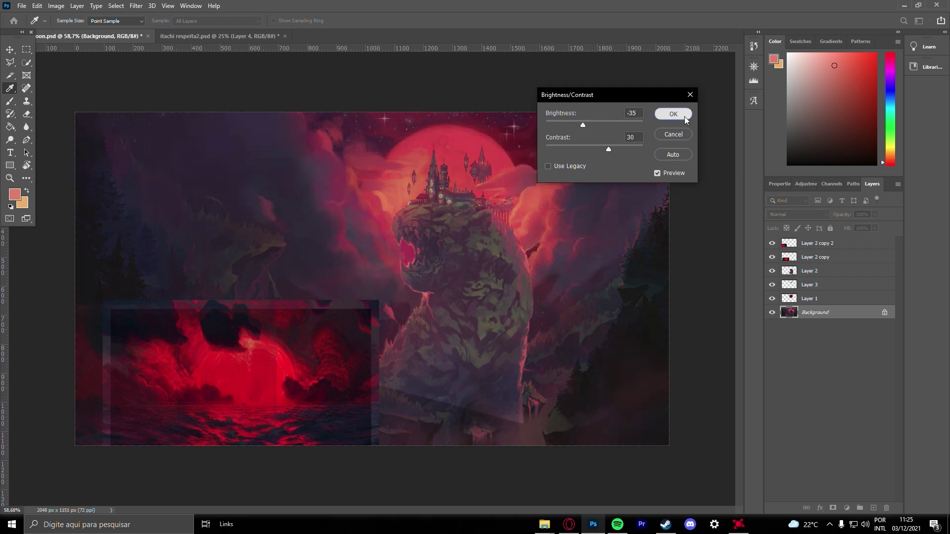
click(673, 114)
key(v)
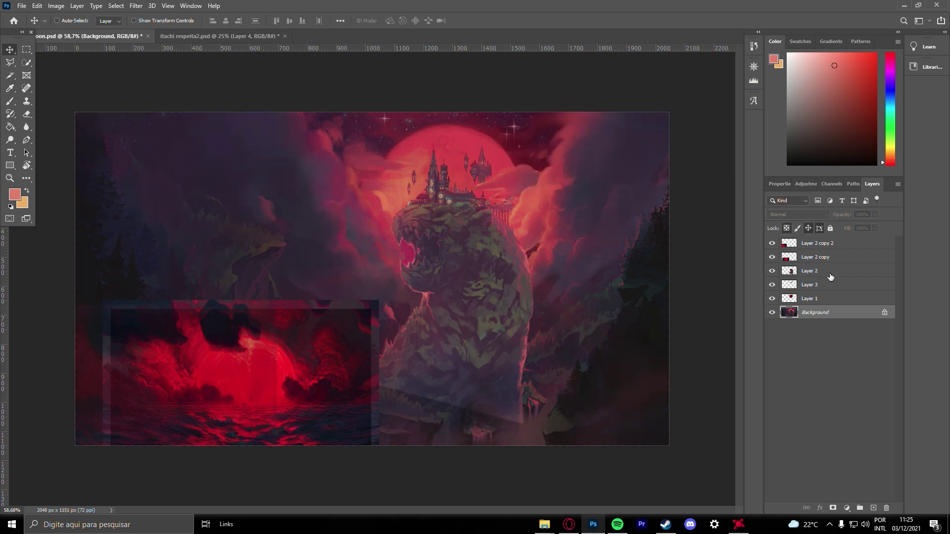
- Darken the rock creature on Layer 2 using Brightness/Contrast with brightness -35 and contrast 30
click(821, 270)
click(75, 6)
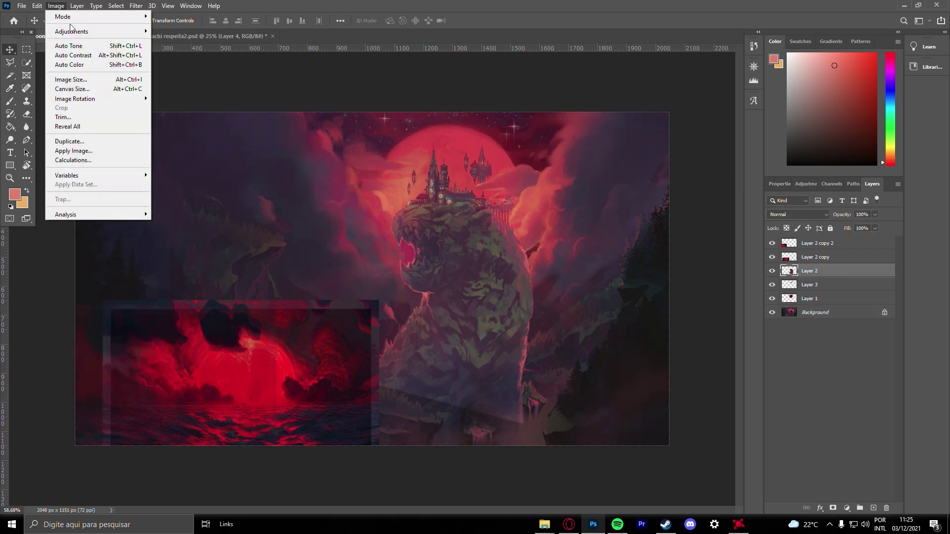
mouse_move(74, 32)
click(154, 32)
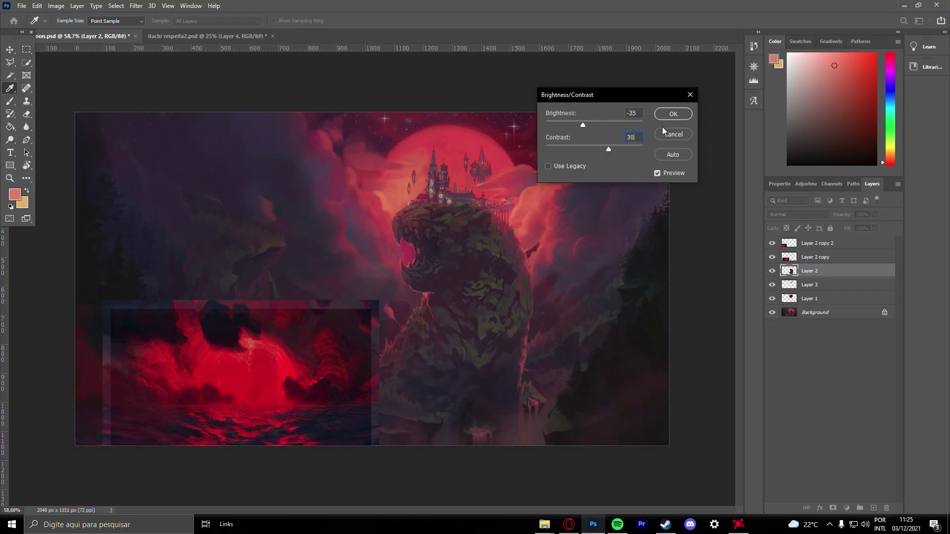
click(668, 116)
- Darken Layer 3 with a Brightness/Contrast adjustment using brightness -35
click(811, 282)
click(55, 6)
mouse_move(79, 32)
click(165, 33)
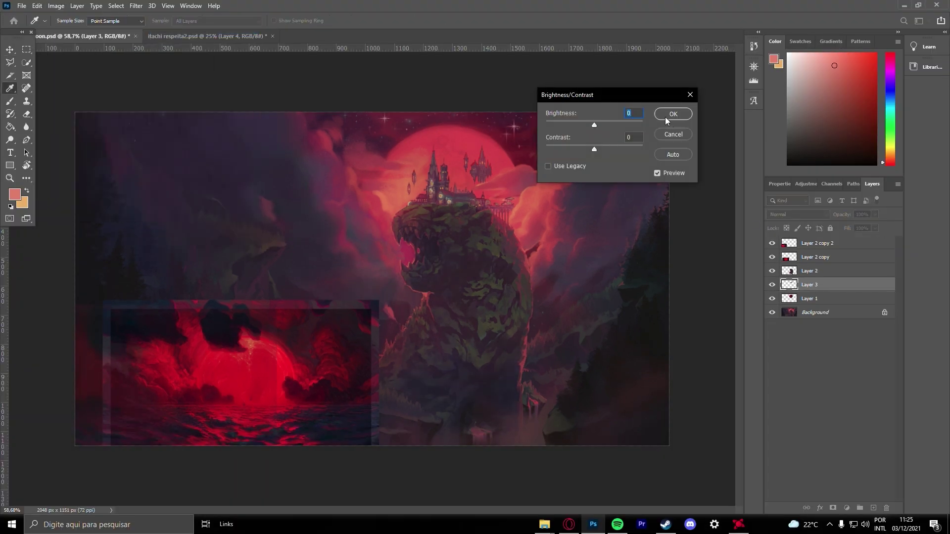
text(-35)
key(Tab)
key(Return)
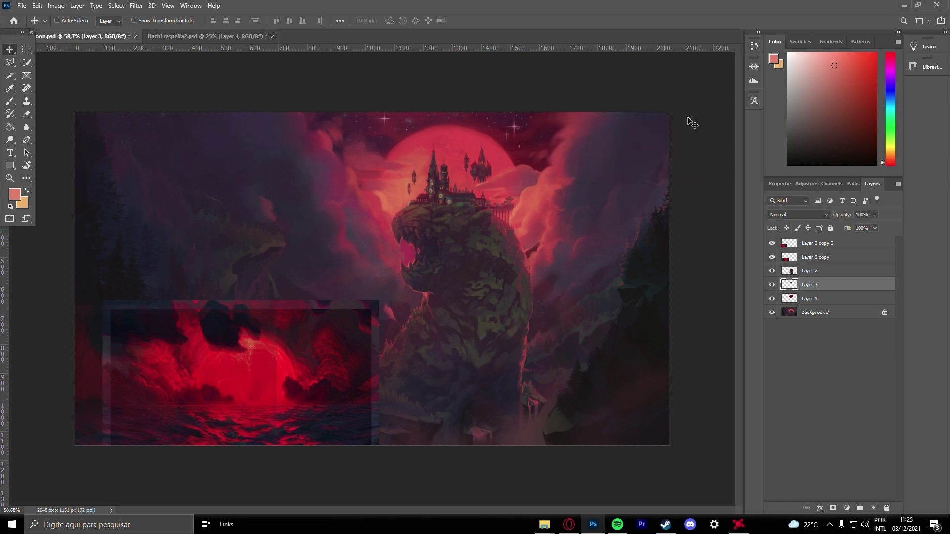
- Return Layer 1 to the Normal blend mode and hide the layer
key(alt+bracketleft)
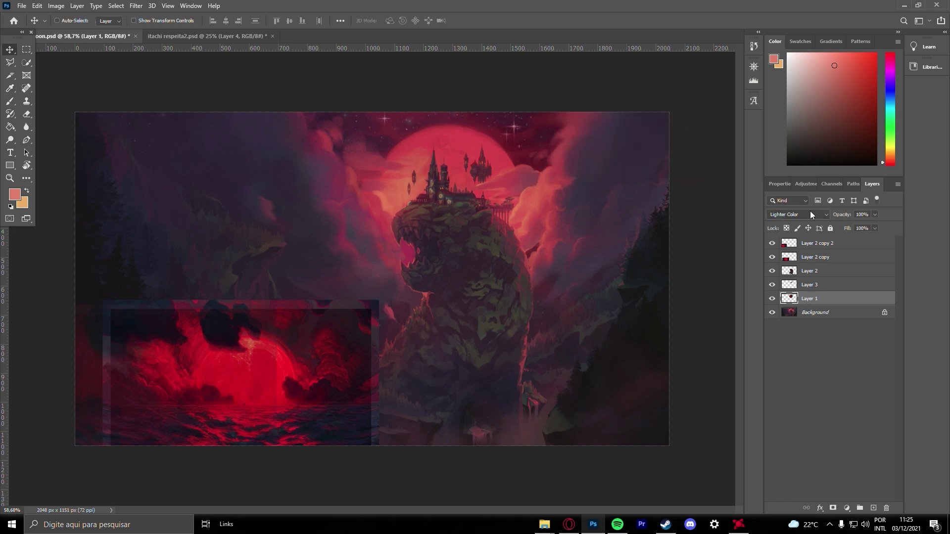
click(810, 214)
click(796, 247)
scroll(810, 217, down, 5)
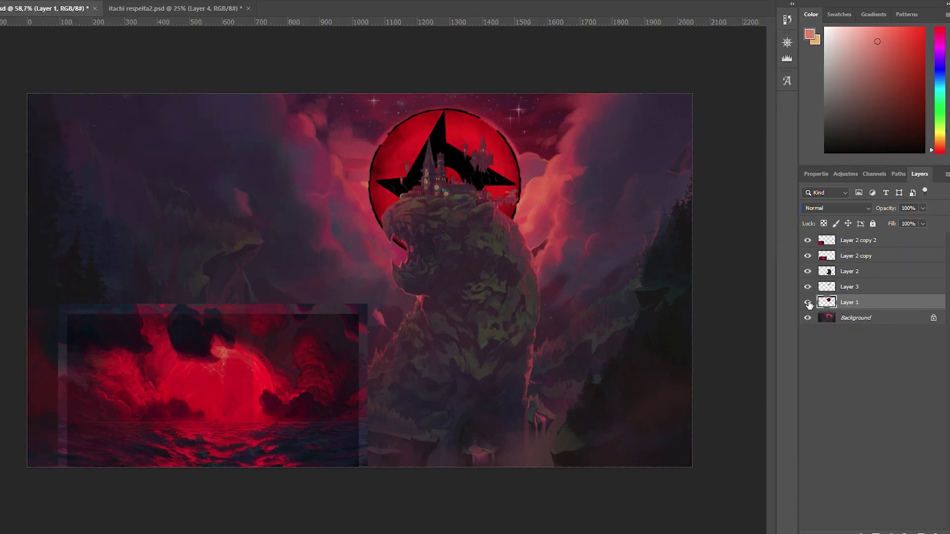
click(772, 299)
click(808, 303)
click(809, 303)
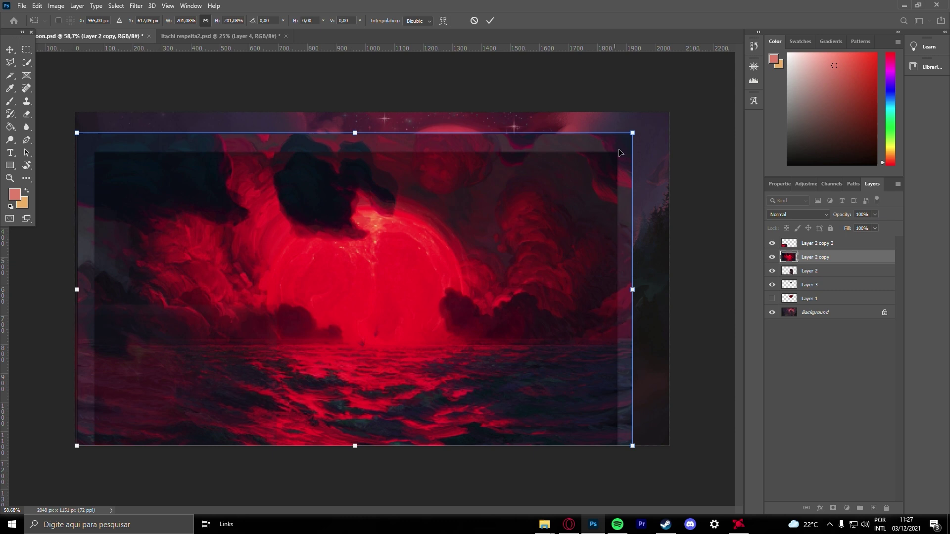
- Enlarge Layer 2 copy's red seascape to cover the whole canvas and place the layer directly above the Background
drag(632, 132, 721, 80)
drag(555, 187, 522, 188)
key(Return)
drag(826, 257, 820, 307)
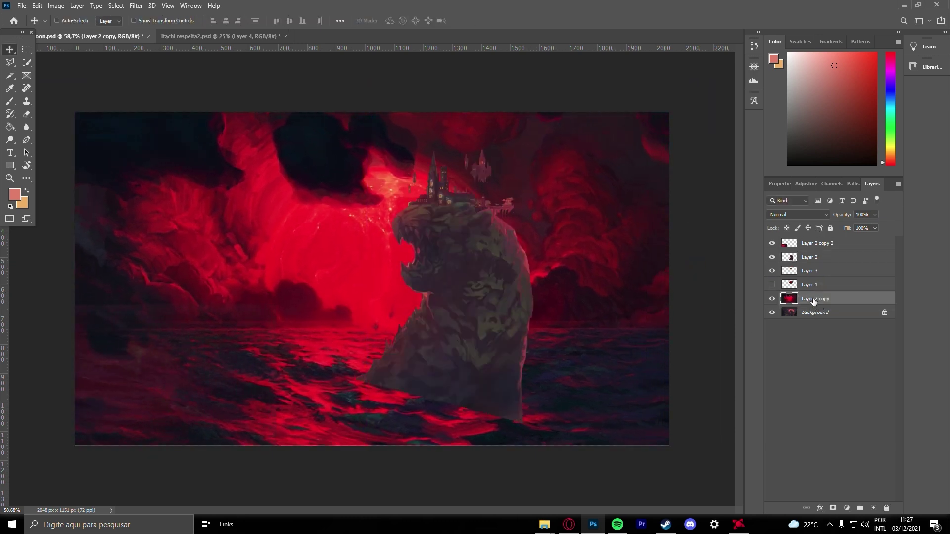
- Preview Layer 2 copy in a series of blend modes, including Darker Color, Hard Light and Hard Mix
click(784, 213)
click(785, 223)
scroll(786, 211, down, 3)
scroll(789, 209, down, 5)
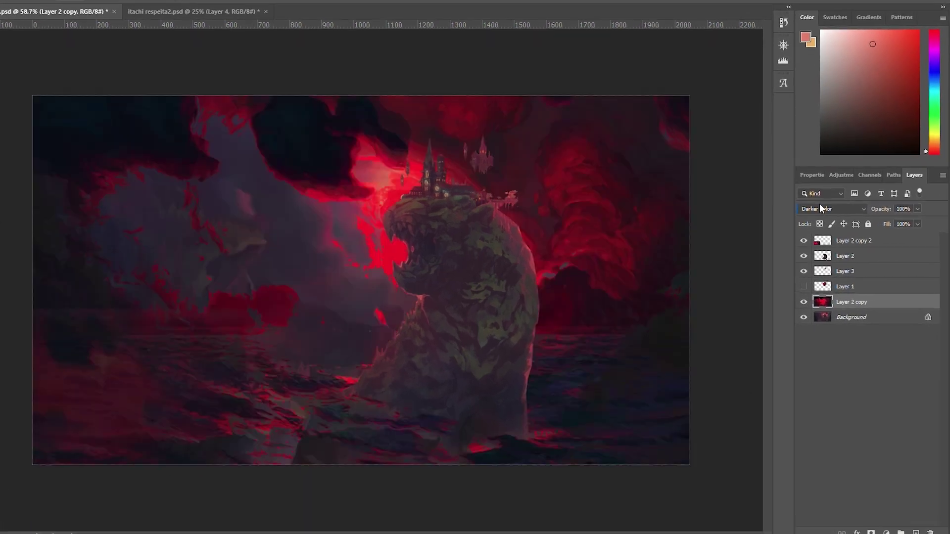
key(Down)
key(Down)
key(Down)
key(Down)
key(Down)
key(Down)
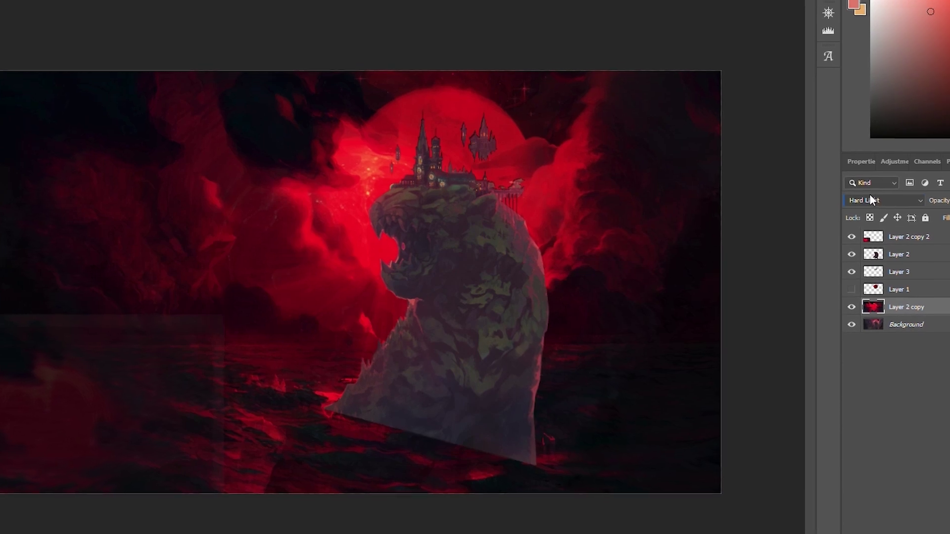
key(Down)
key(Down)
key(Down)
key(Down)
key(Down)
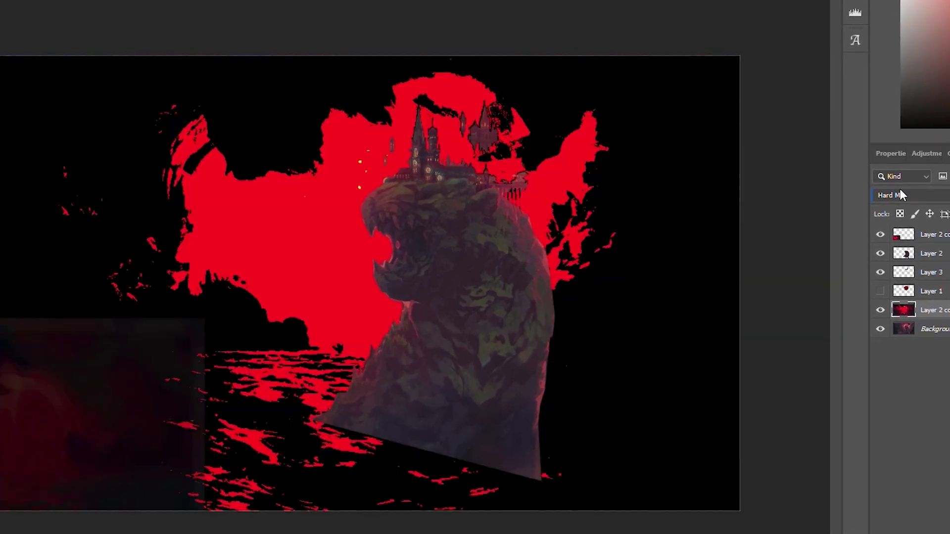
key(Down)
key(Down)
key(Down)
key(Down)
key(Down)
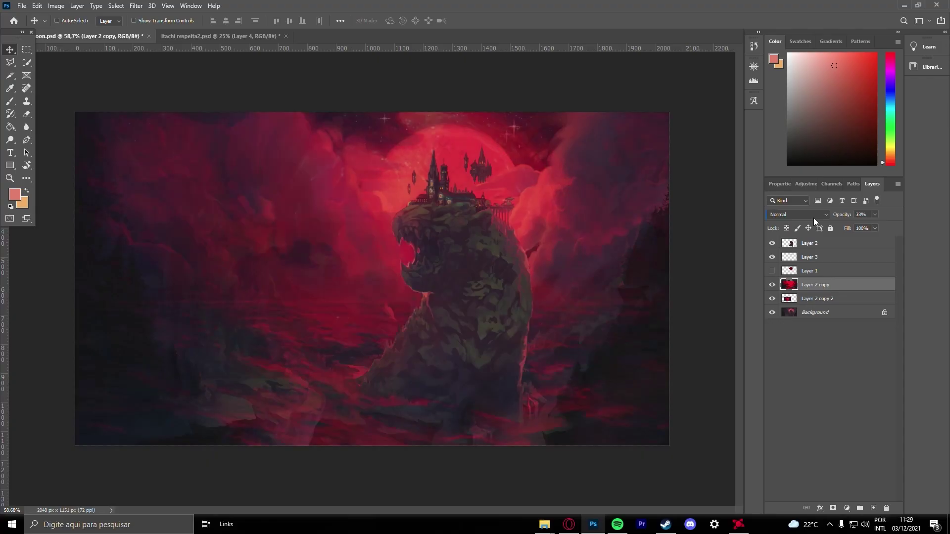
- Set Layer 2 copy's blend mode to Hard Light and its opacity to 25%
scroll(813, 215, down, 12)
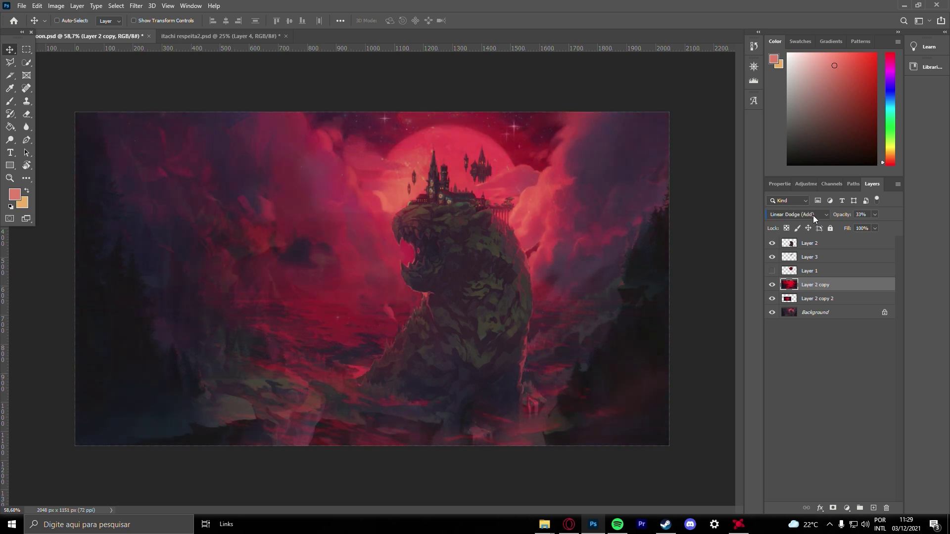
scroll(813, 215, down, 2)
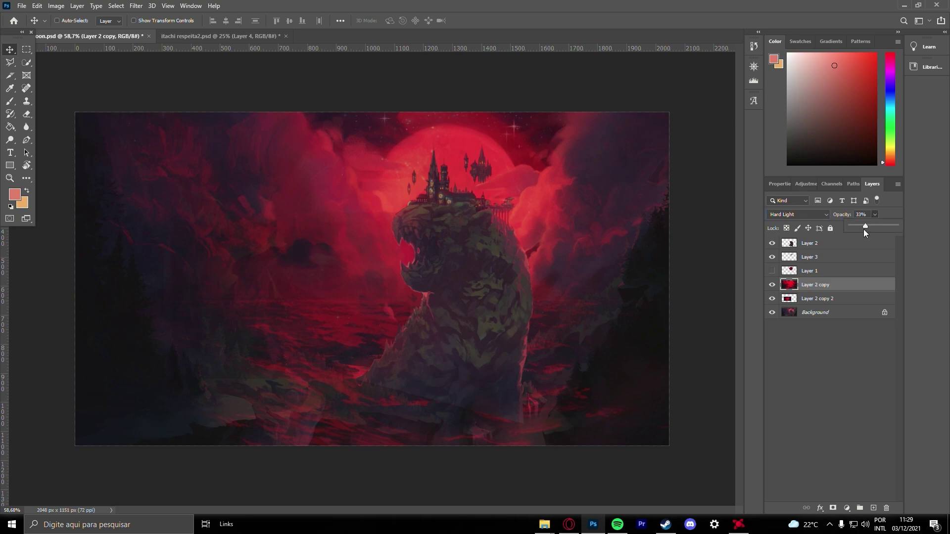
click(858, 227)
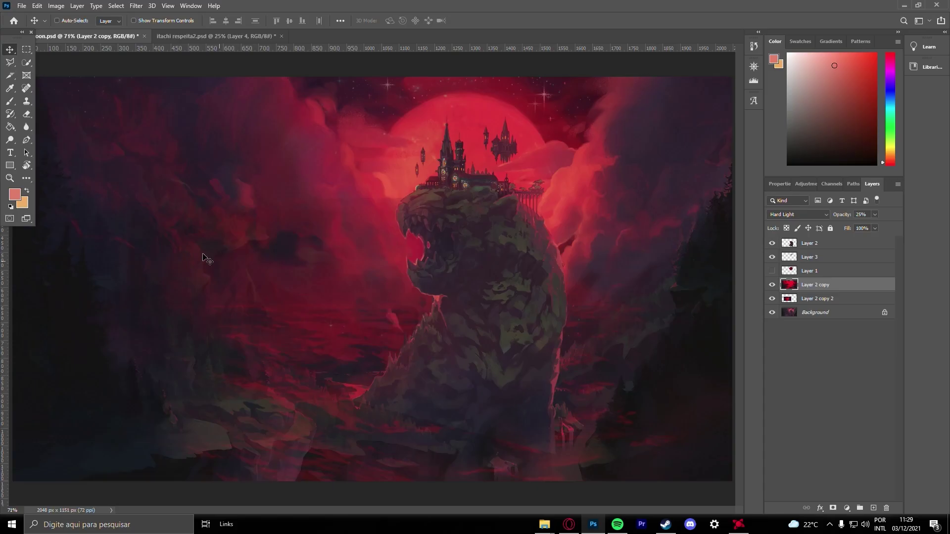
- Erase the hard lower edge of the rock creature on Layer 2 with a large soft eraser
click(27, 114)
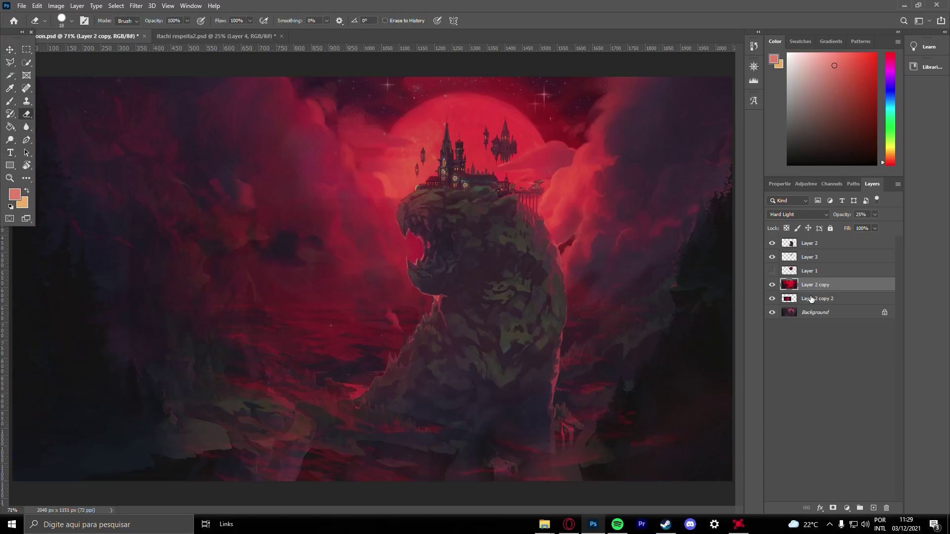
click(812, 243)
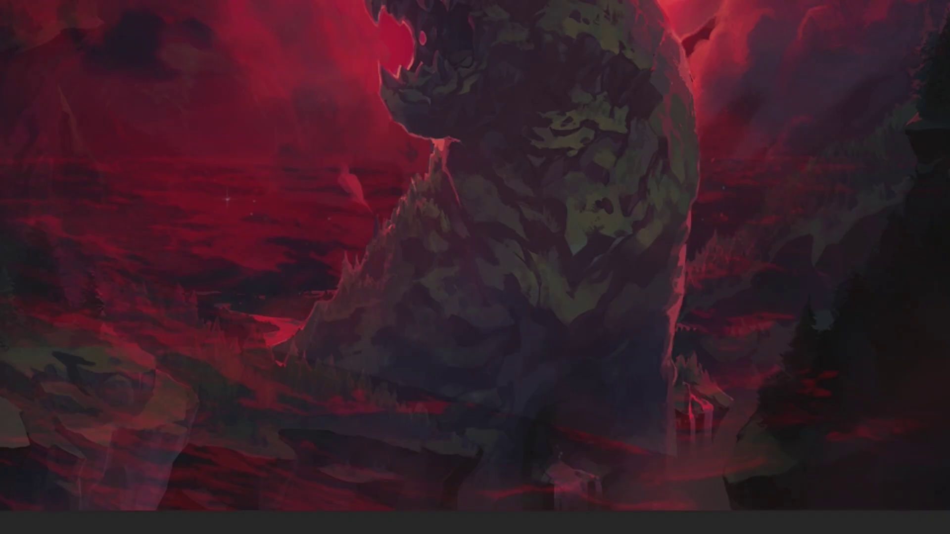
click(72, 21)
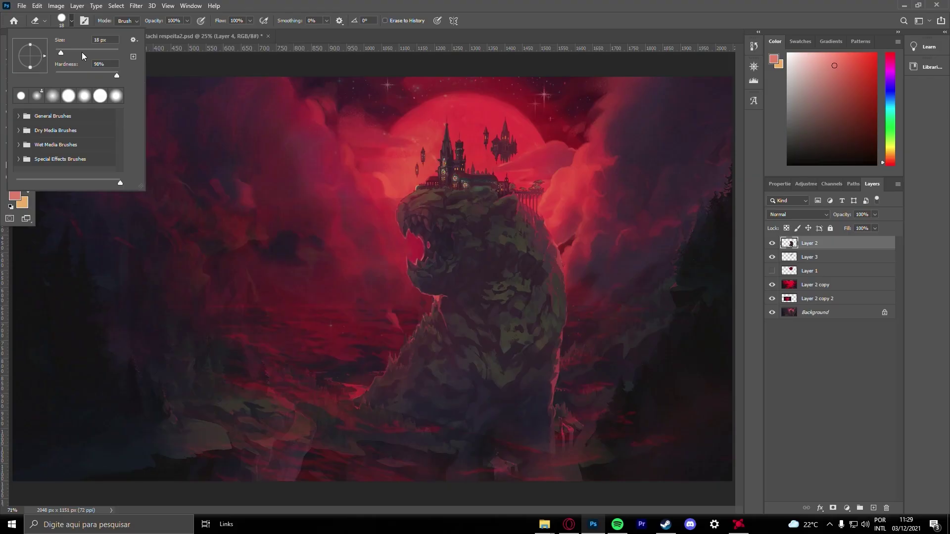
click(72, 76)
drag(337, 407, 554, 466)
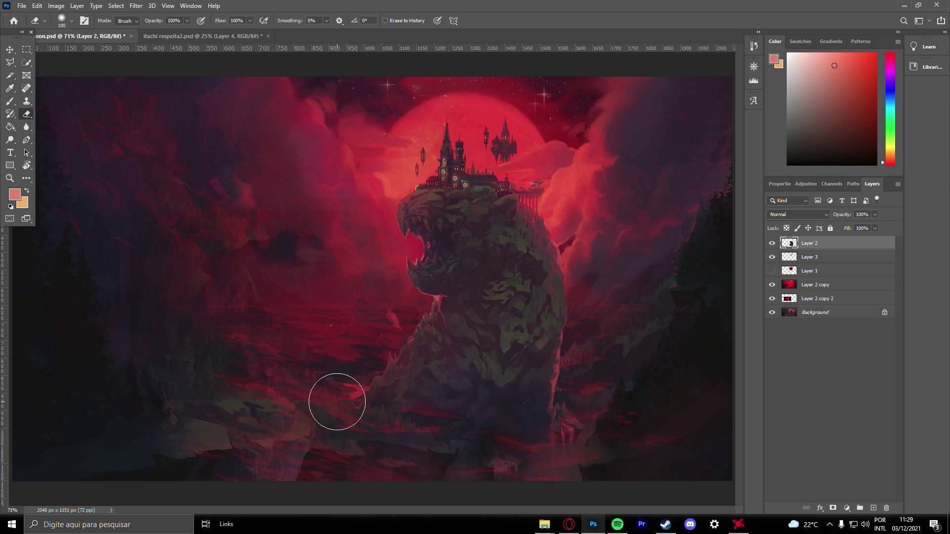
scroll(499, 343, down, 4)
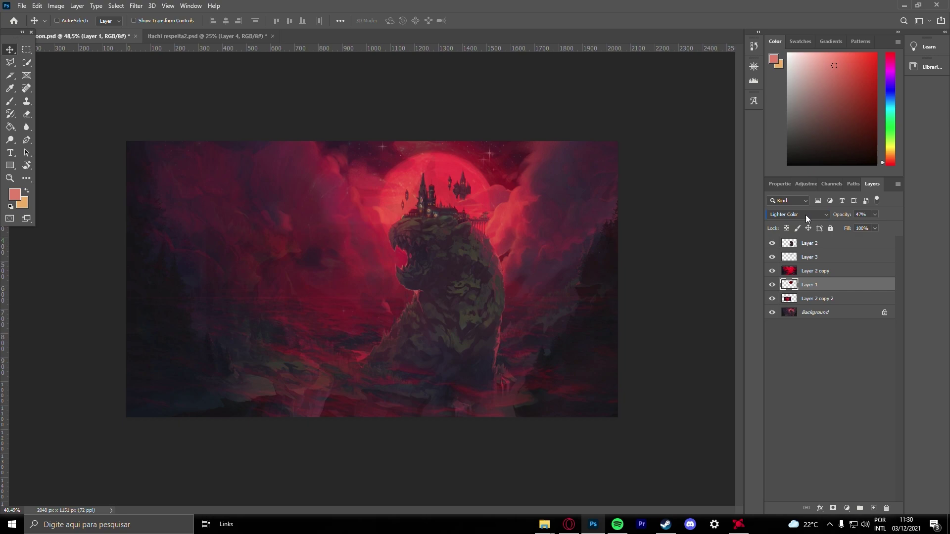
- Compare blend modes such as Pin Light on Layer 1 and set it to Vivid Light
scroll(805, 214, down, 2)
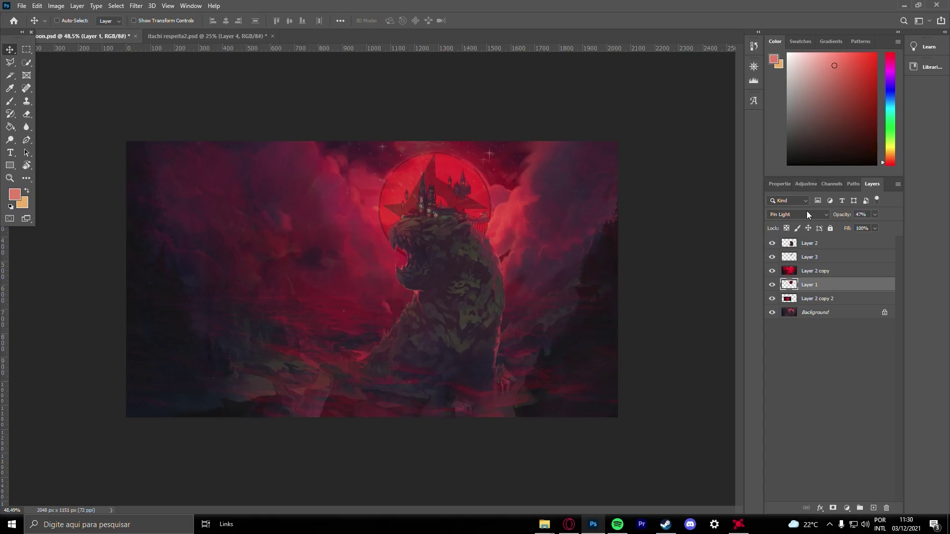
click(807, 213)
click(806, 215)
scroll(806, 215, down, 1)
- Remove the dark outline around Layer 1's eye symbol with the Magic Eraser
scroll(806, 214, up, 5)
scroll(427, 193, up, 4)
drag(22, 117, 64, 134)
click(524, 177)
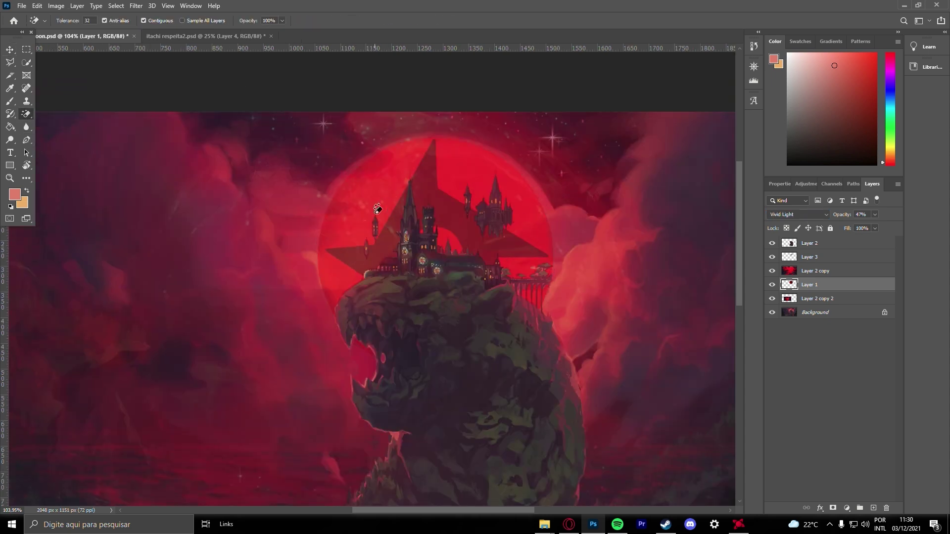
- Scale Layer 1's eye symbol to about 104.94% over the moon and try other blend modes on it
click(11, 50)
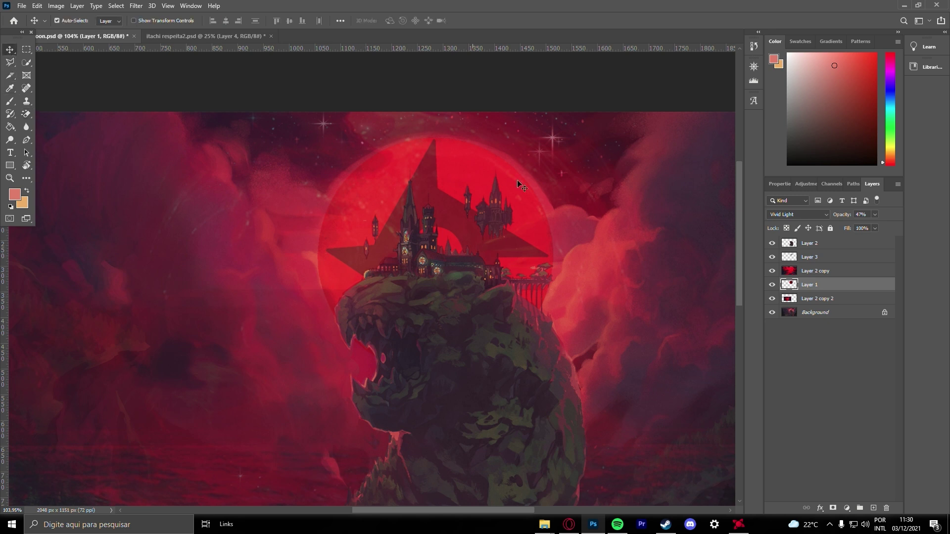
key(ctrl+t)
drag(556, 257, 568, 257)
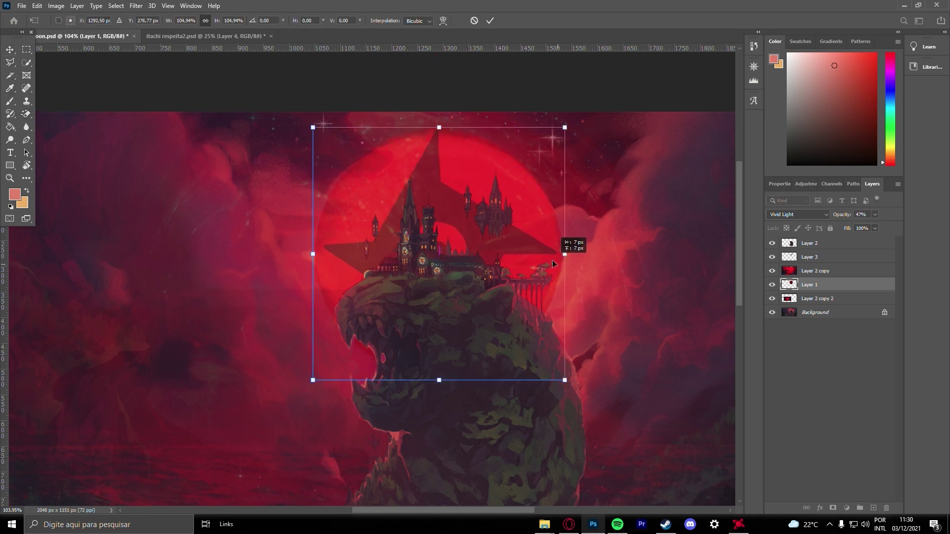
key(Return)
click(798, 214)
click(798, 214)
scroll(799, 214, down, 3)
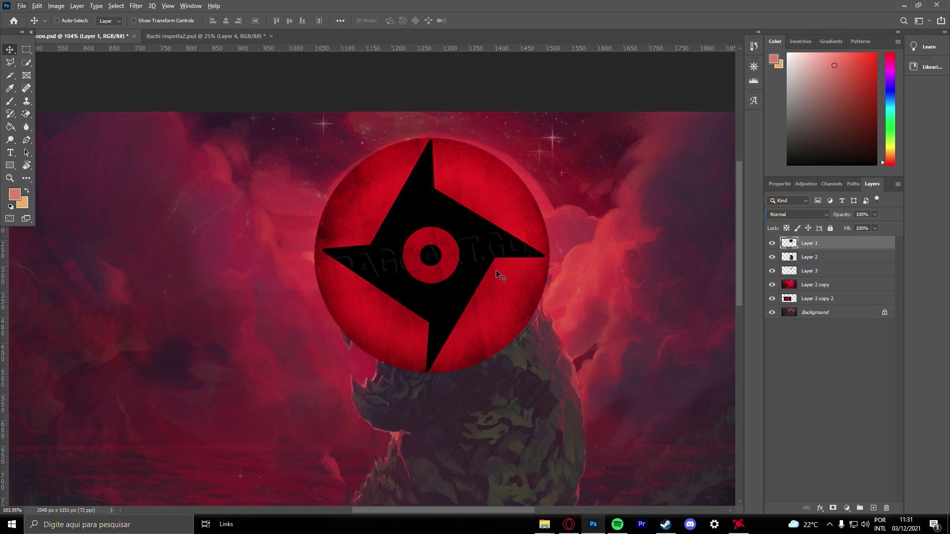
- Sample the eye symbol's black and fill over the watermark lettering in its black star shape with the Paint Bucket
scroll(496, 270, up, 4)
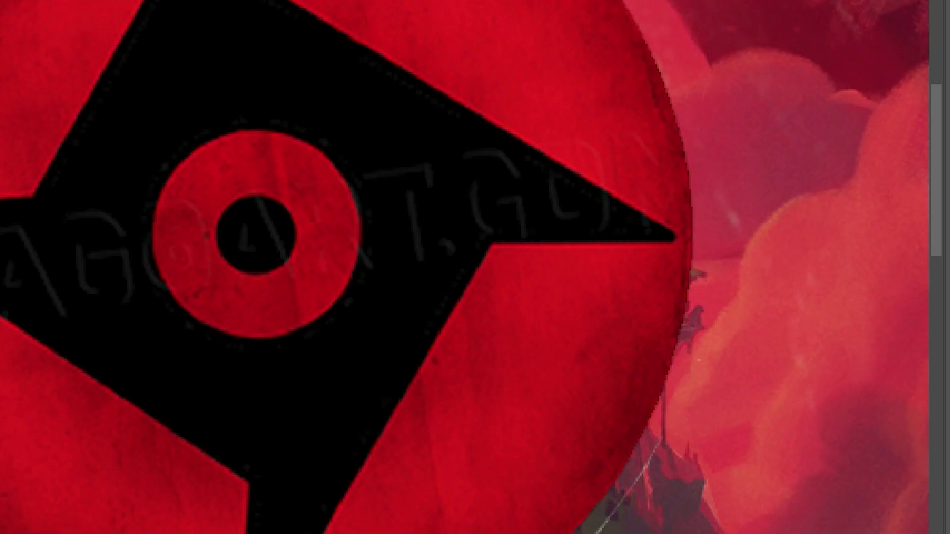
click(6, 129)
click(11, 91)
click(312, 318)
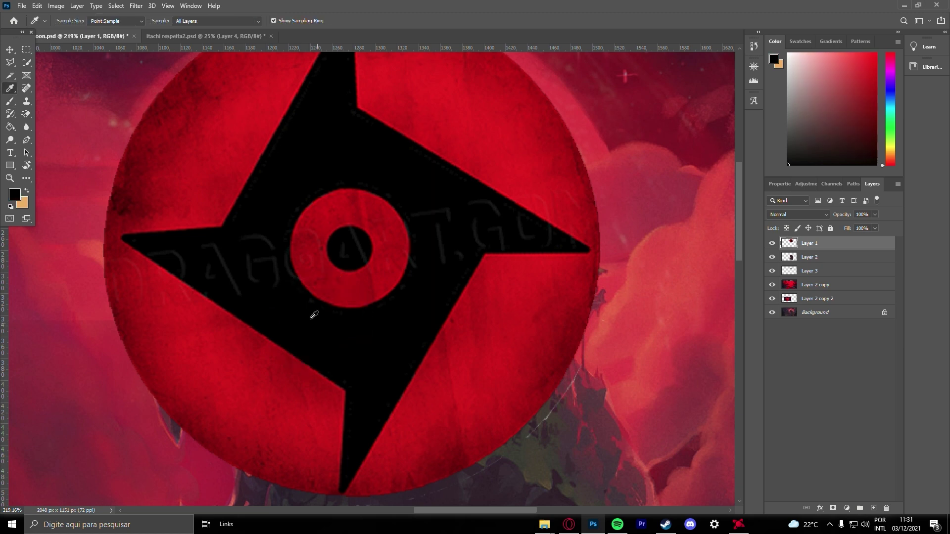
click(11, 128)
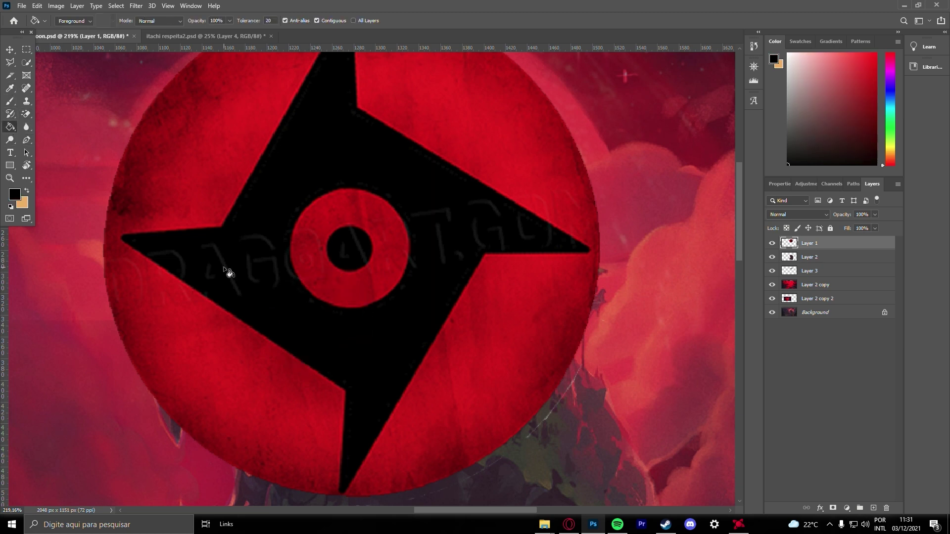
click(289, 278)
click(375, 250)
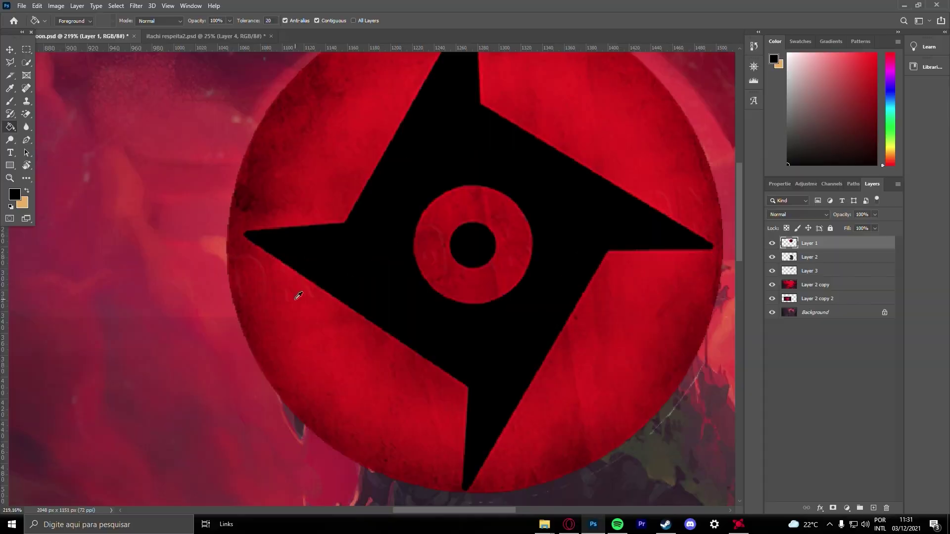
- Heal the watermark traces in the eye symbol's red area beside the star's left point with the Spot Healing Brush
scroll(312, 307, up, 10)
scroll(282, 275, down, 3)
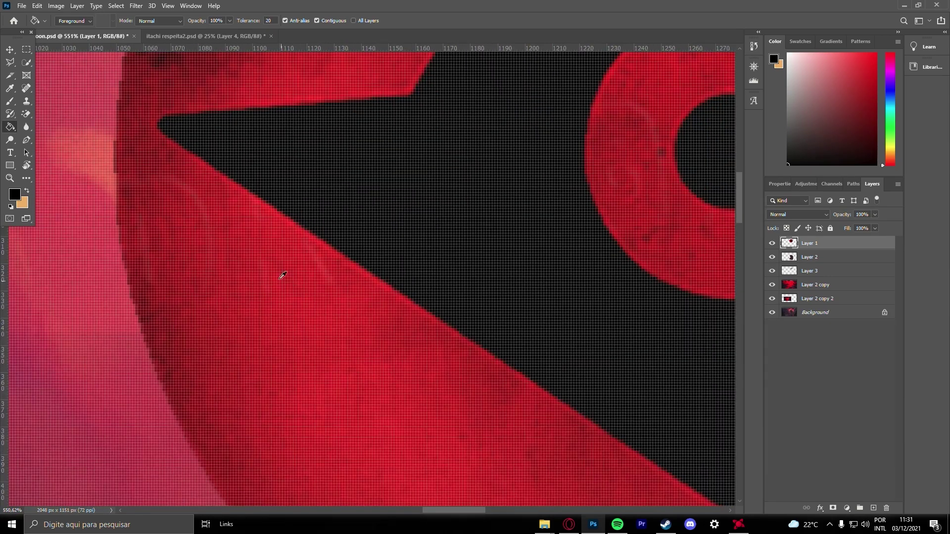
click(26, 89)
mouse_move(175, 191)
mouse_down()
mouse_move(189, 250)
mouse_move(238, 246)
mouse_move(283, 292)
mouse_up()
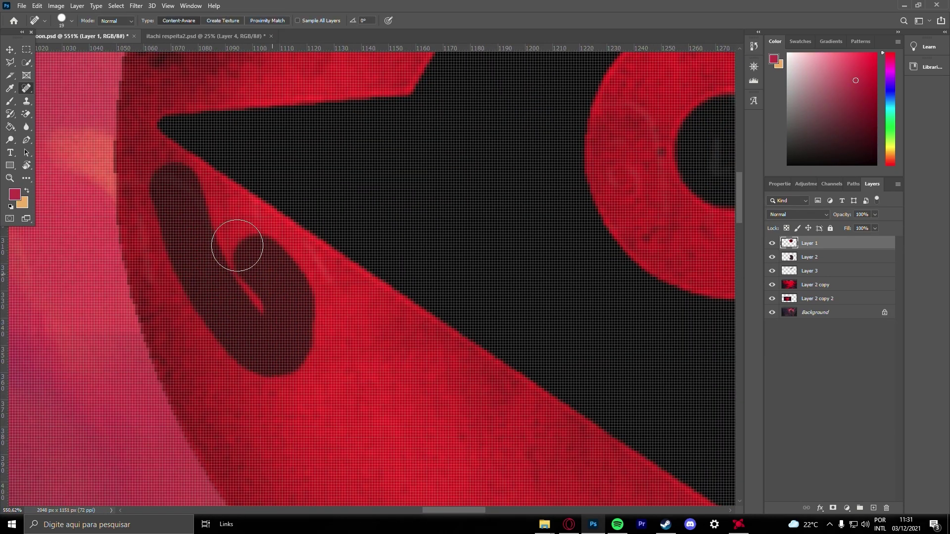
mouse_move(301, 280)
mouse_down()
mouse_move(282, 257)
mouse_move(306, 303)
mouse_move(501, 435)
mouse_up()
scroll(488, 370, down, 5)
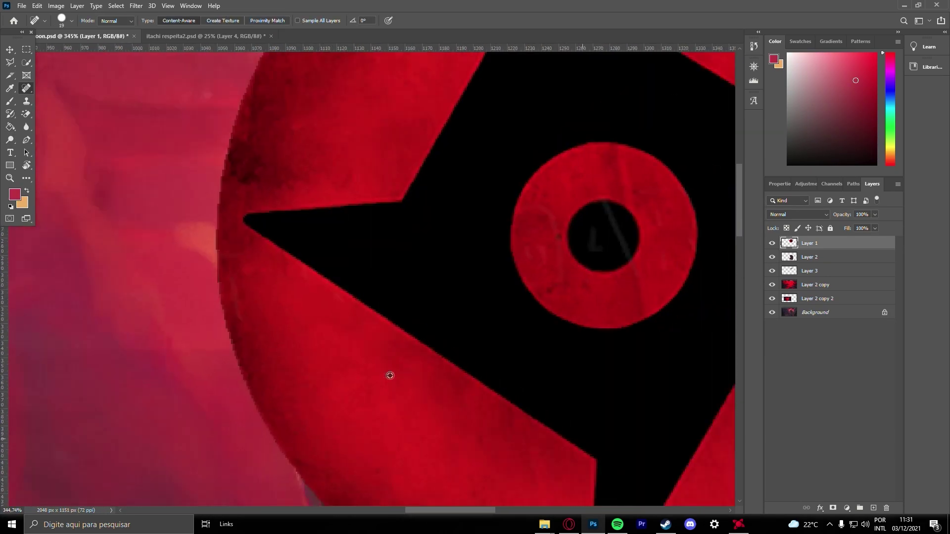
scroll(468, 372, down, 1)
scroll(205, 252, right, 5)
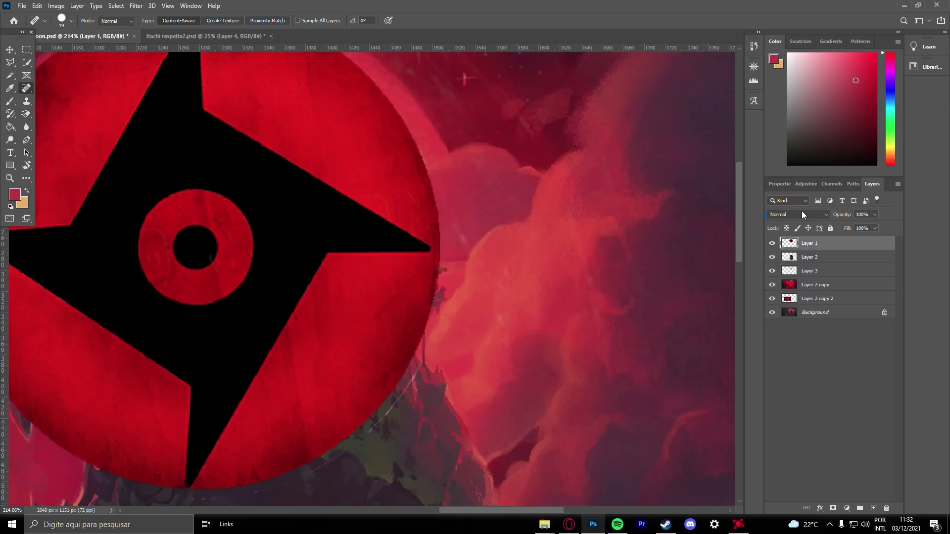
- Try another blend mode on Layer 1 and move Layer 2 copy 2 over the moon and castle
scroll(802, 212, down, 3)
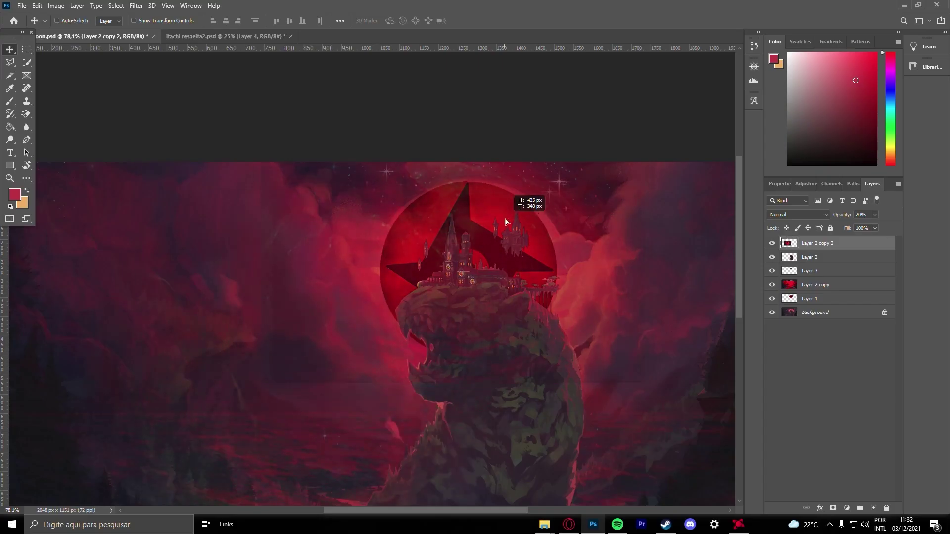
mouse_move(507, 223)
mouse_down()
mouse_move(515, 233)
mouse_move(515, 225)
mouse_up()
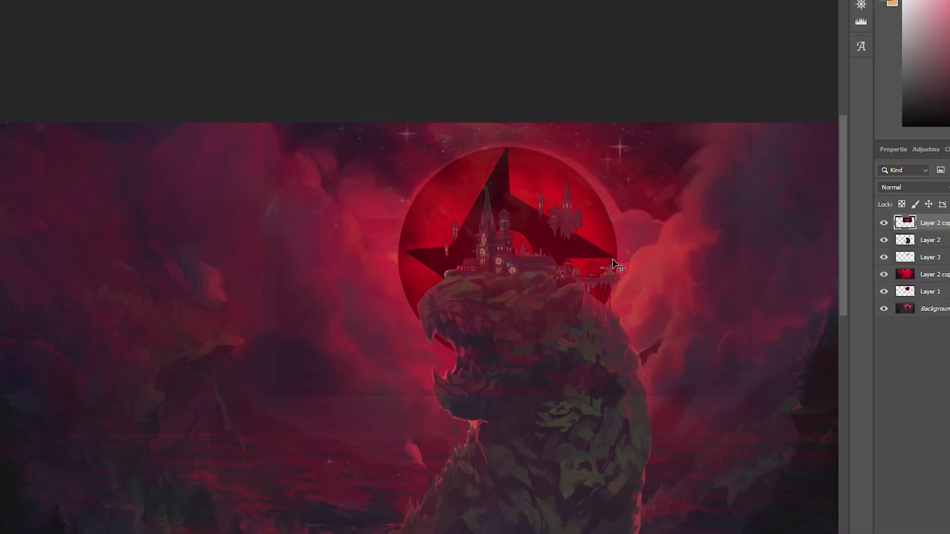
- Erase Layer 2 copy 2 over the rock creature and its surroundings with a large eraser of reduced hardness
scroll(659, 312, up, 4)
right_click(26, 113)
click(14, 62)
click(20, 1)
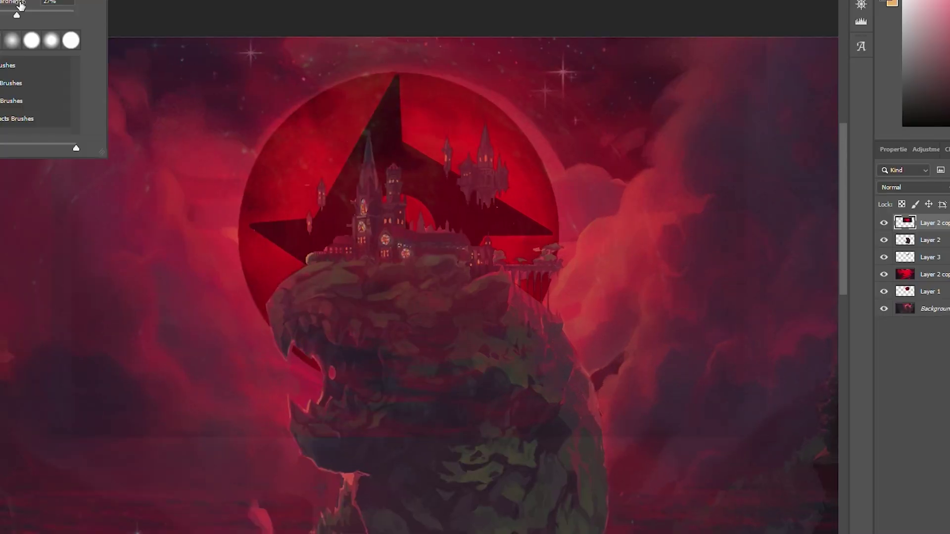
drag(18, 14, 4, 14)
key(bracketleft)
key(bracketright)
mouse_move(90, 453)
mouse_down()
mouse_move(34, 173)
mouse_move(182, 197)
mouse_move(195, 483)
mouse_move(292, 503)
mouse_move(361, 478)
mouse_move(408, 423)
mouse_move(403, 323)
mouse_move(440, 357)
mouse_up()
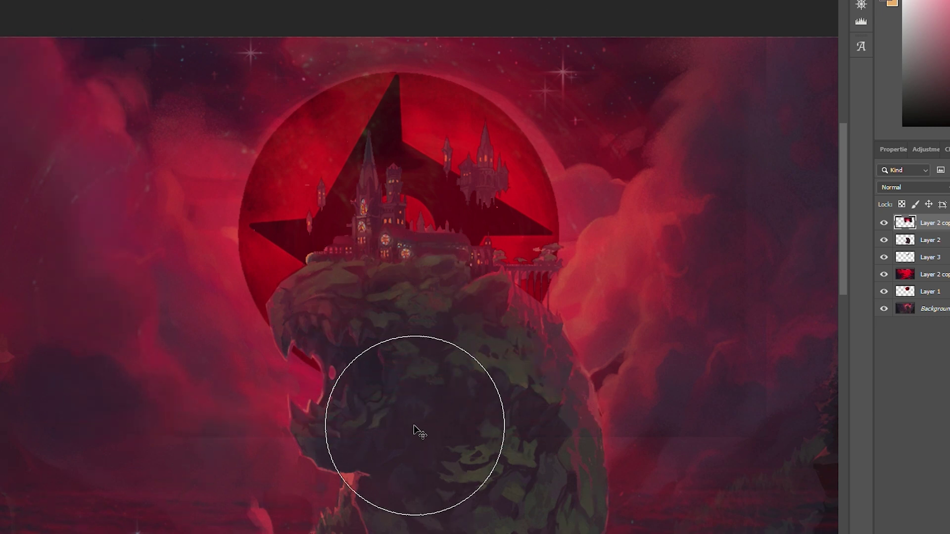
- Erase Layer 2 copy 2 over the castle and surrounding areas, resizing the soft eraser and ending at 306 px with 0% hardness
click(71, 20)
click(82, 53)
drag(344, 431, 322, 425)
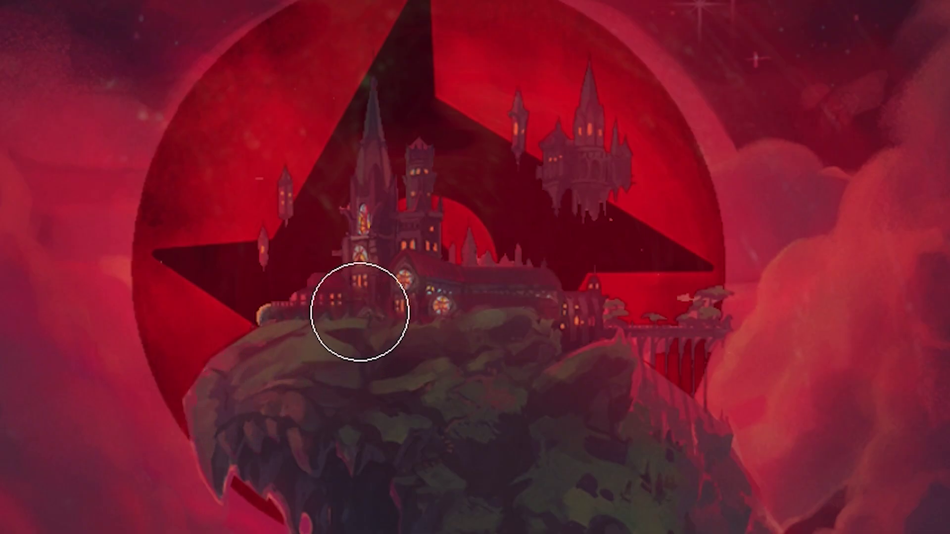
mouse_move(378, 194)
mouse_down()
mouse_move(408, 281)
mouse_move(409, 206)
mouse_move(427, 283)
mouse_move(505, 293)
mouse_move(525, 312)
mouse_up()
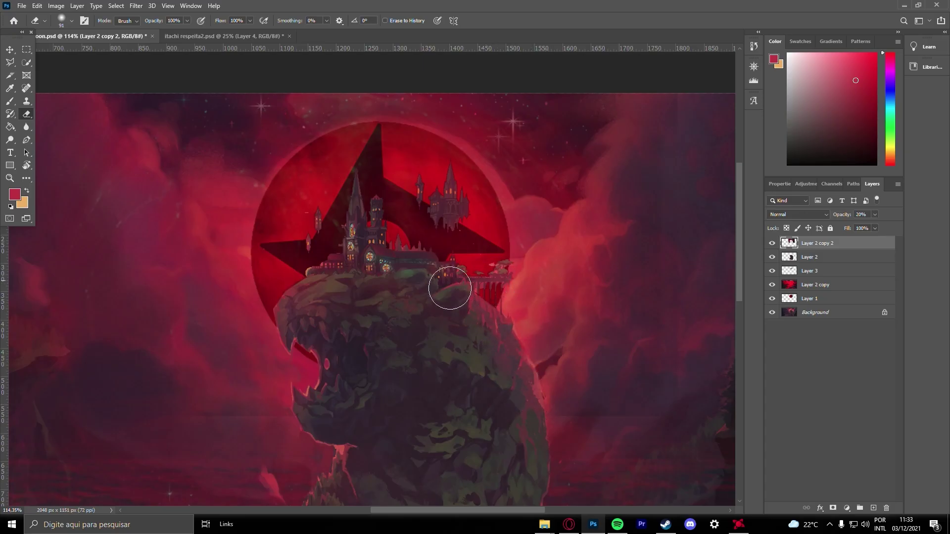
scroll(517, 315, down, 2)
click(72, 21)
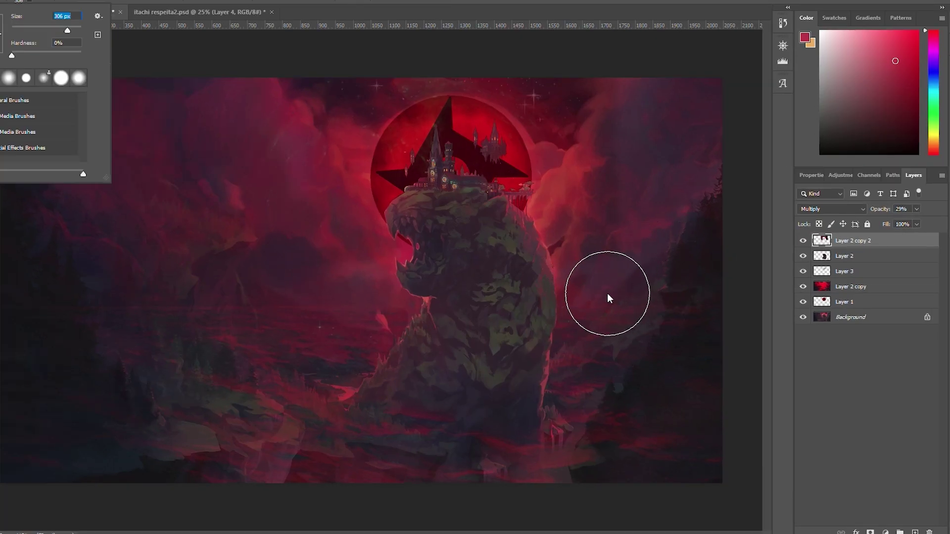
click(593, 292)
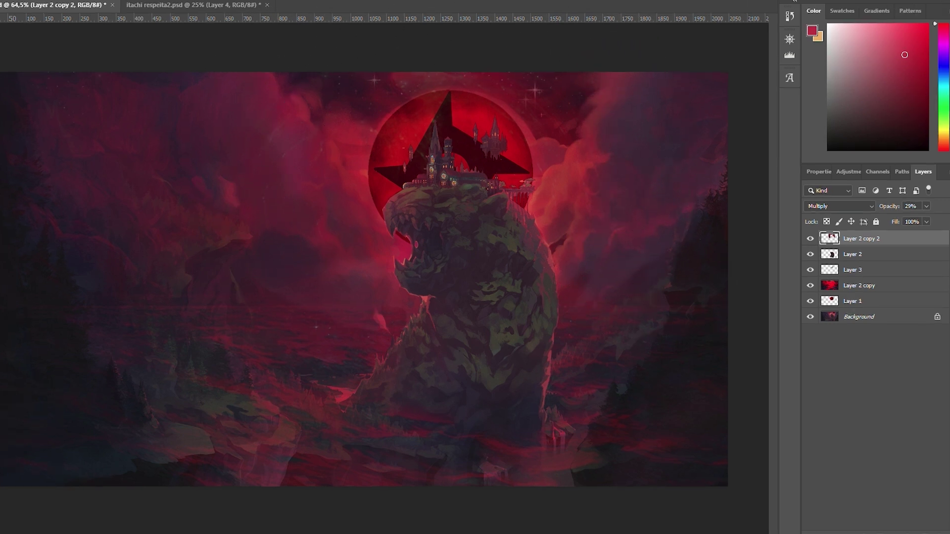
- Try Linear Burn, Linear Light and Luminosity on Layer 2 copy 2 and set its blend mode to Vivid Light
click(848, 206)
click(848, 216)
scroll(848, 206, down, 5)
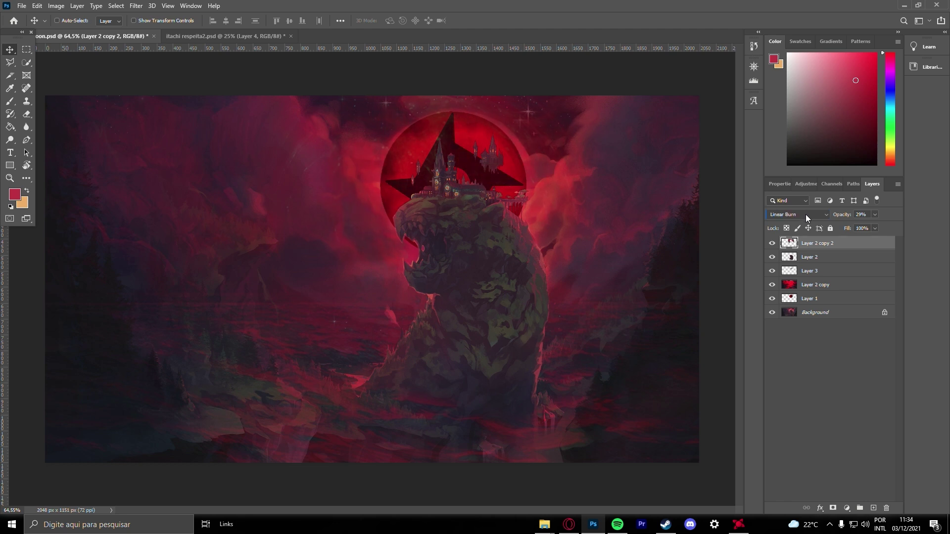
scroll(806, 214, down, 10)
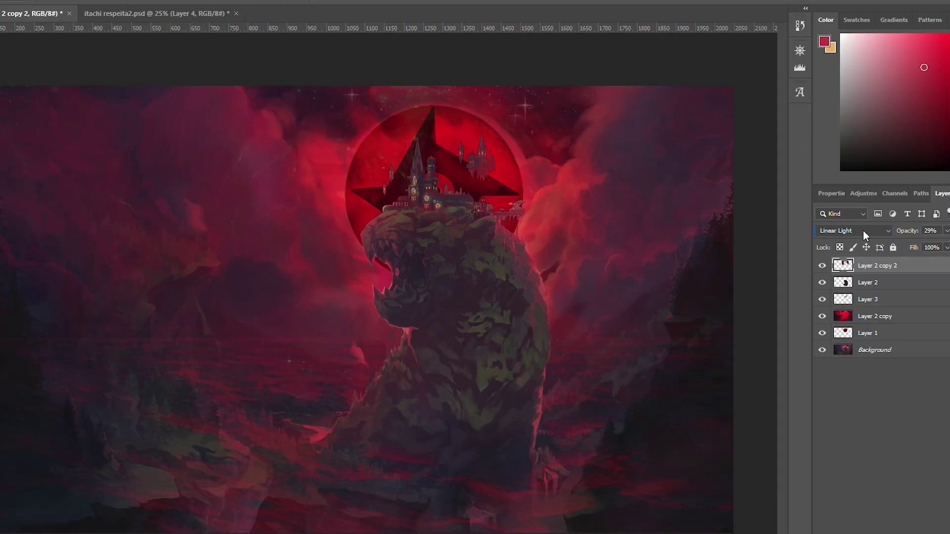
scroll(864, 231, down, 8)
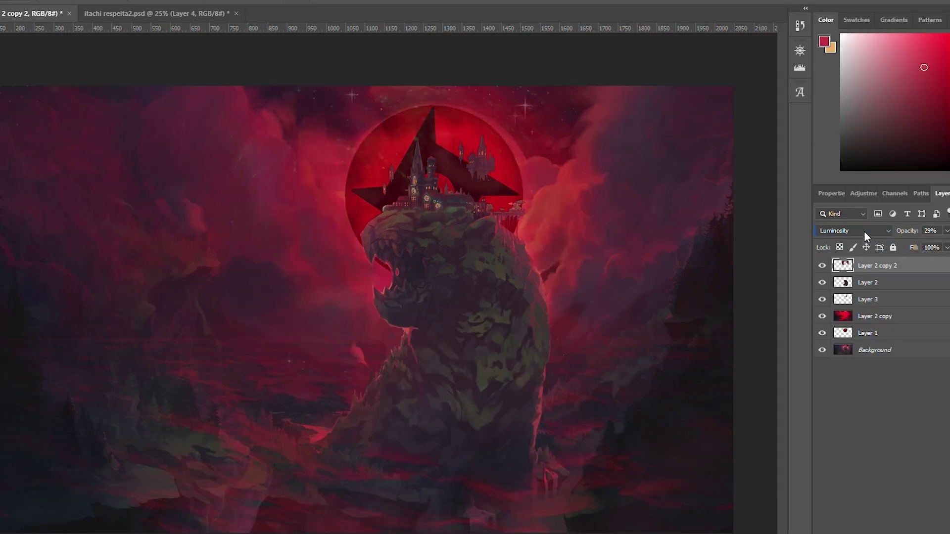
scroll(864, 231, up, 9)
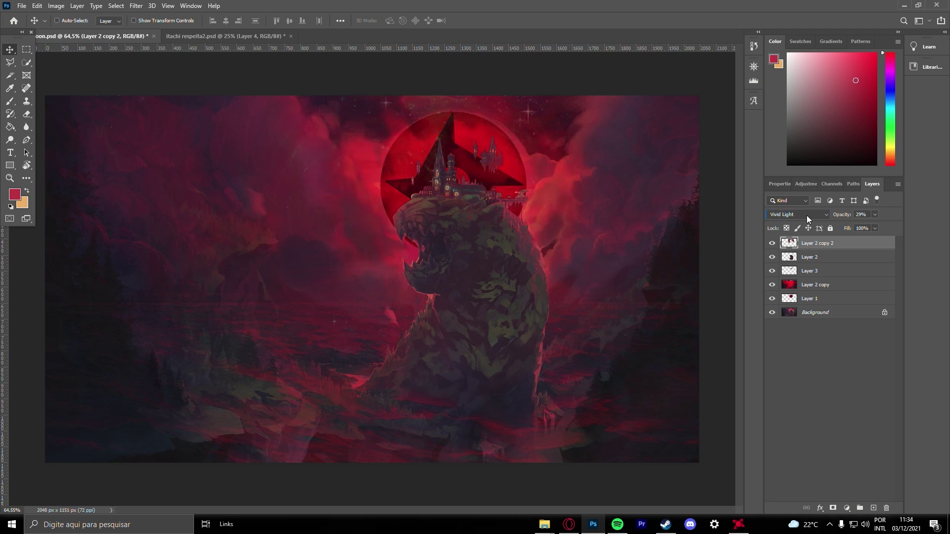
- Set Layer 1's blend mode to Pin Light and lower its opacity to 62%
click(834, 296)
click(865, 206)
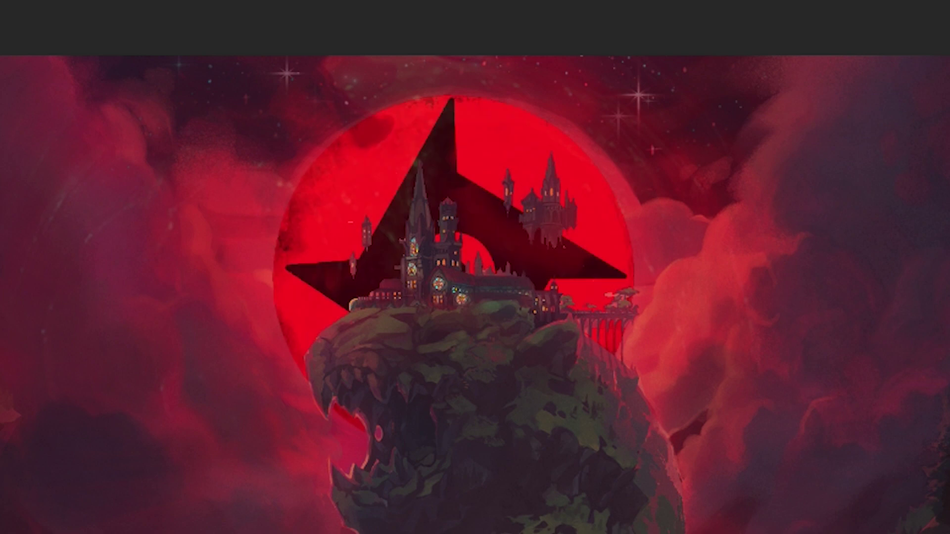
key(Up)
key(Down)
key(Down)
key(Down)
key(Down)
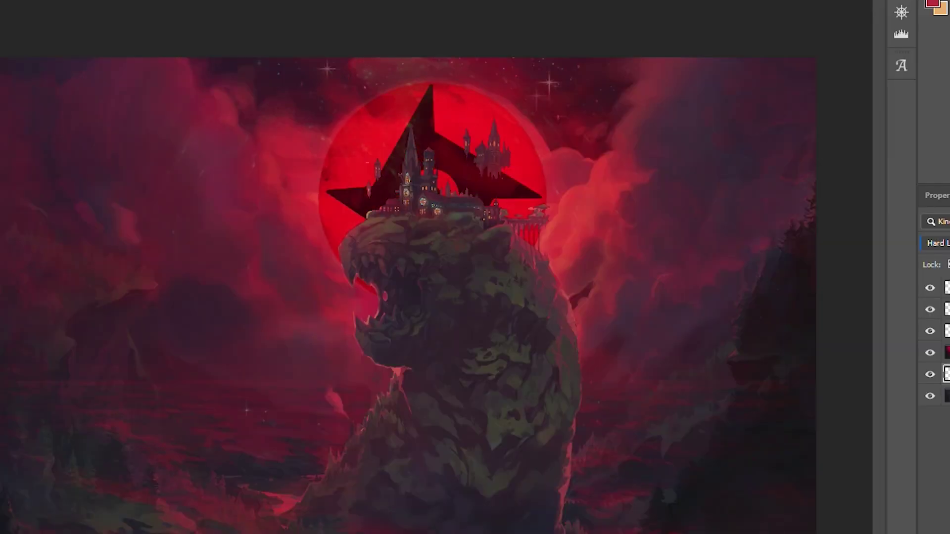
key(Down)
key(Up)
key(Down)
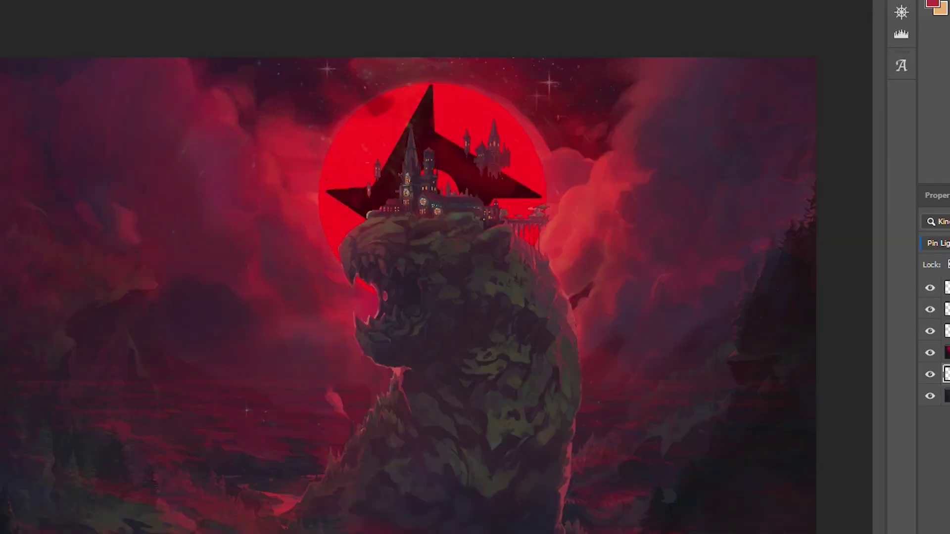
drag(876, 227, 851, 226)
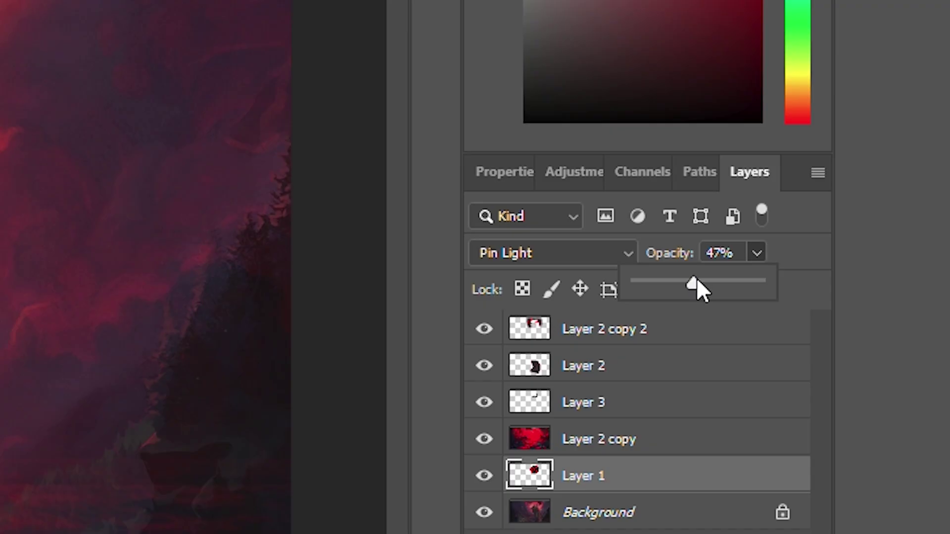
drag(696, 280, 715, 280)
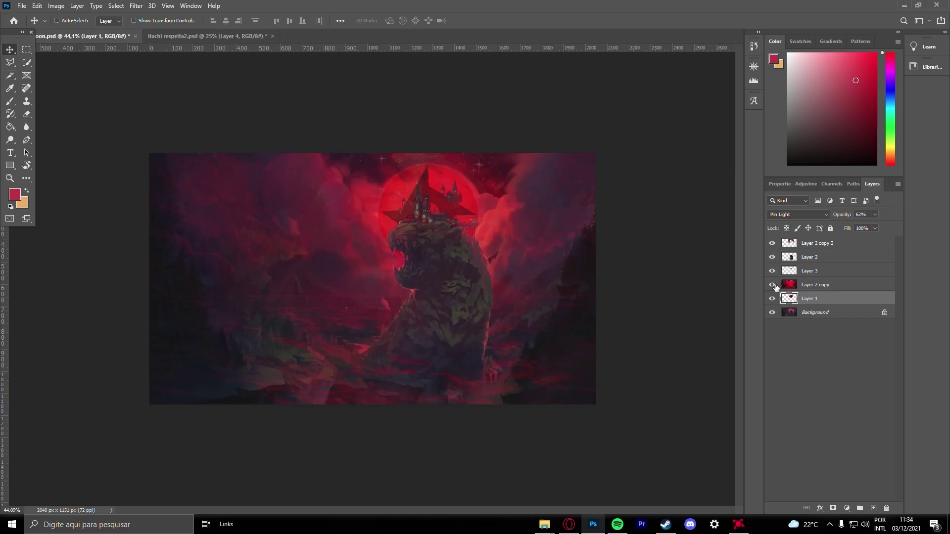
- Convert the Background into a regular layer and move it to the top of the layer stack
click(774, 315)
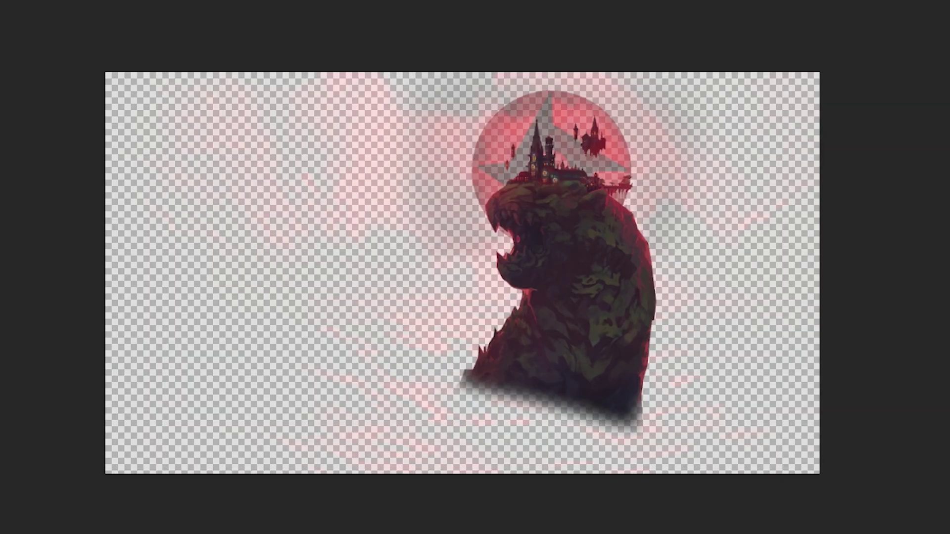
click(768, 275)
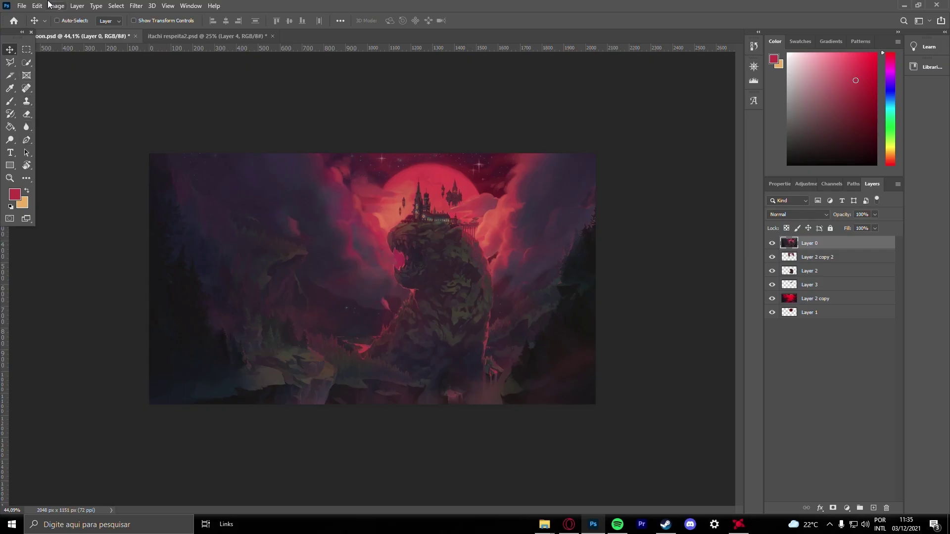
- Try to bring the Layer 1 copy figure from itachi respeita2.psd into the moon document and transform it
click(173, 35)
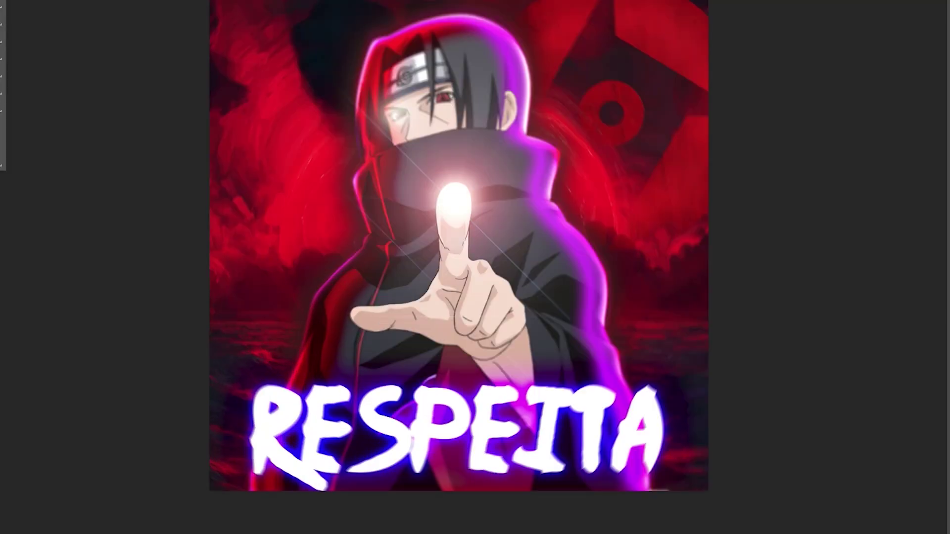
scroll(845, 439, up, 5)
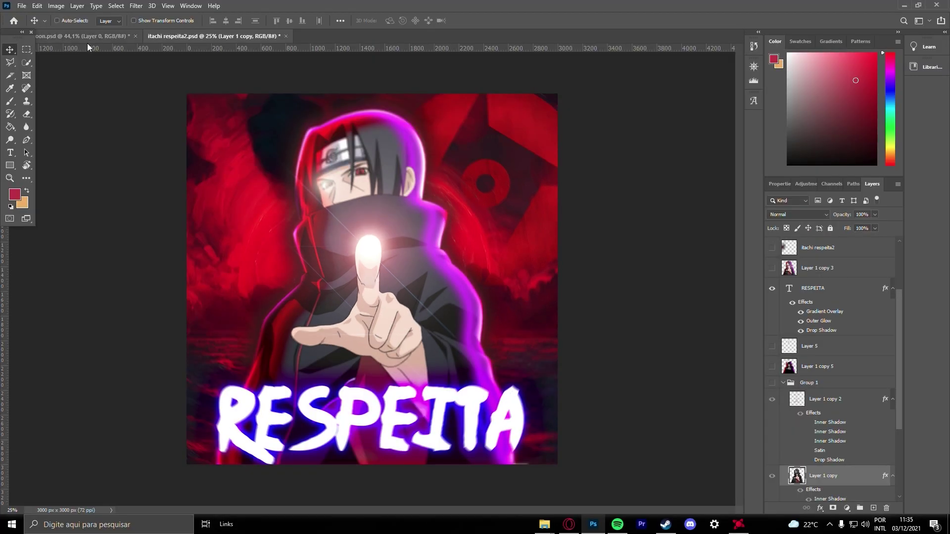
click(86, 37)
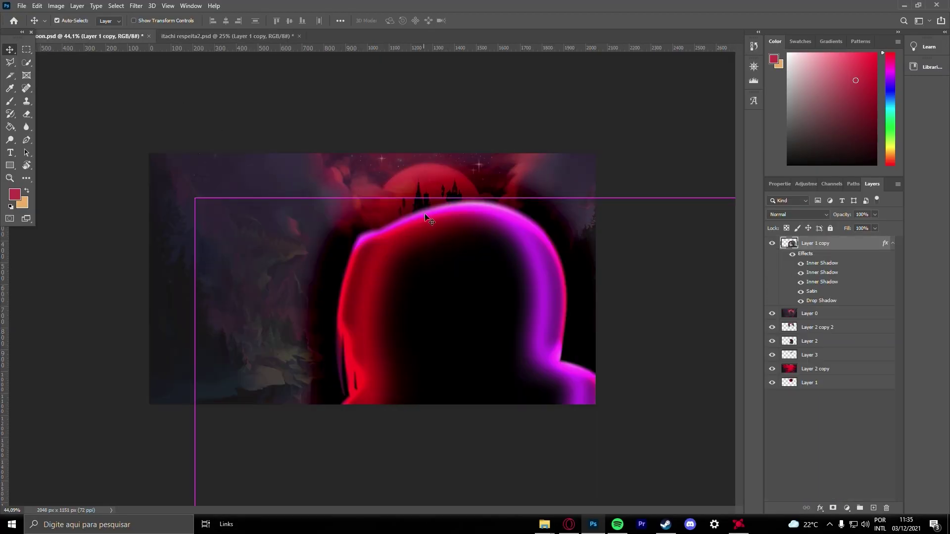
drag(479, 277, 376, 136)
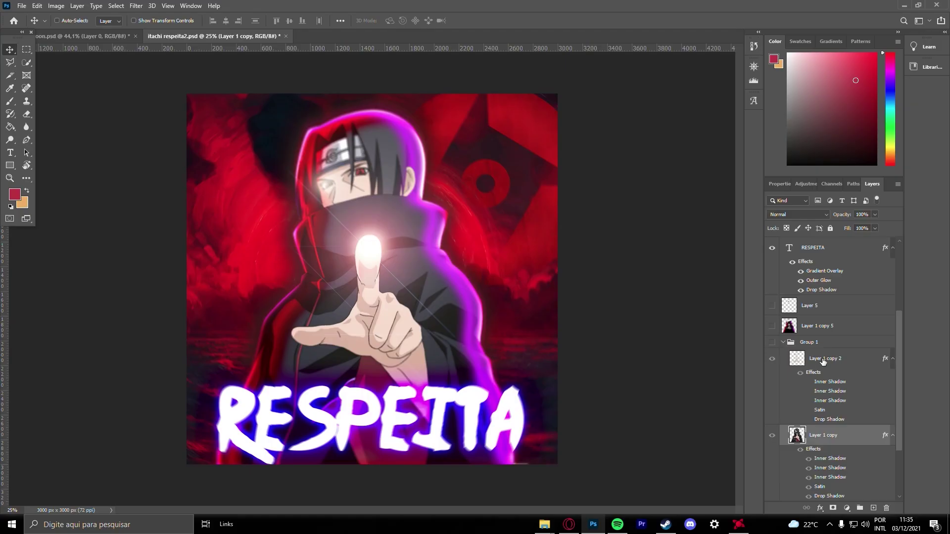
click(822, 361)
scroll(791, 364, down, 3)
click(819, 353)
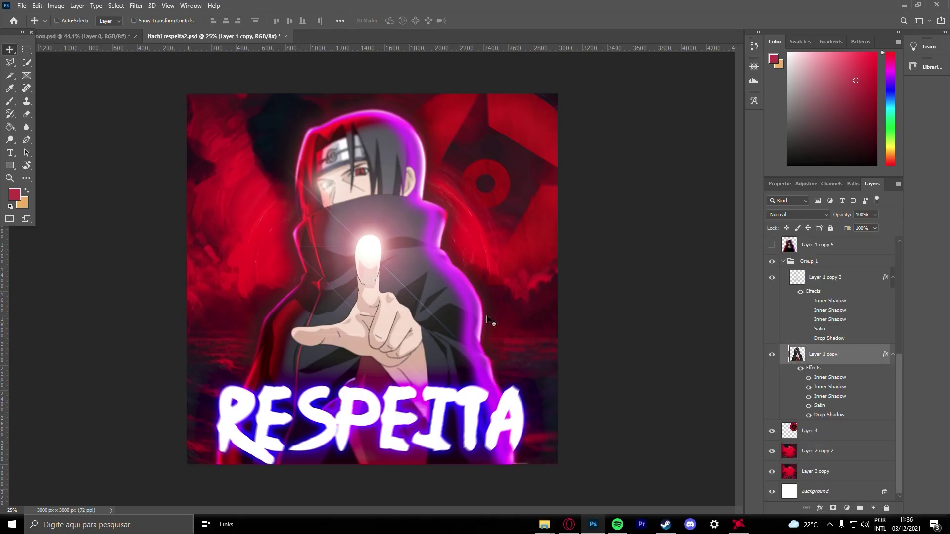
drag(490, 321, 463, 245)
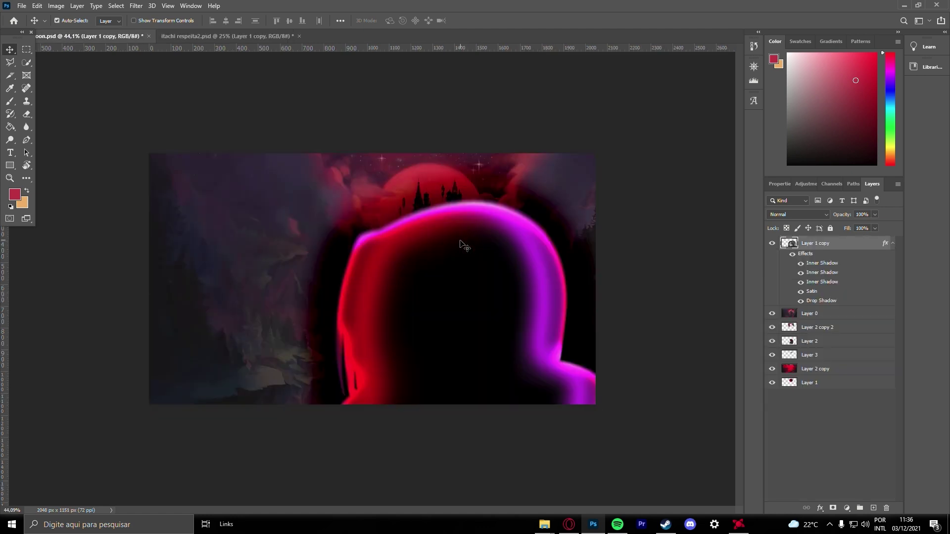
key(ctrl+t)
key(Return)
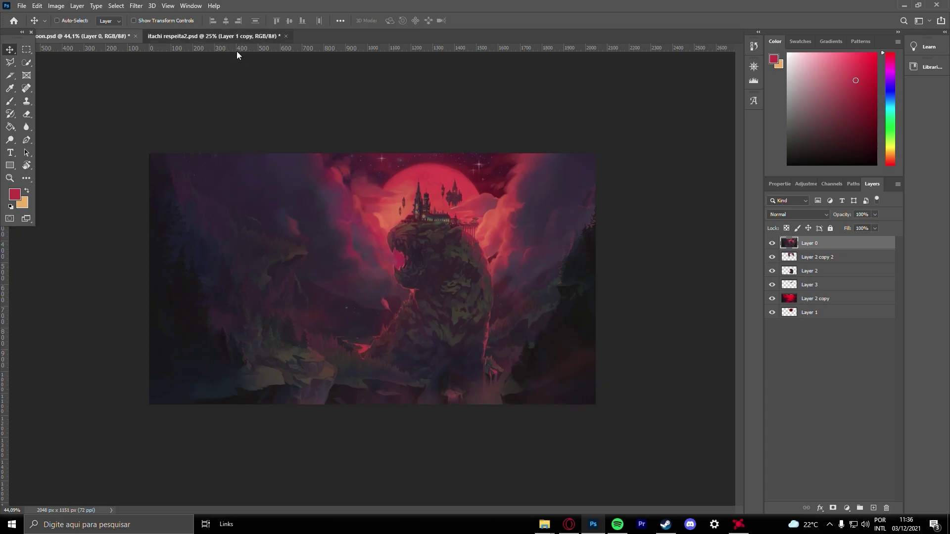
- Bring Layer 1 copy 3 from itachi respeita2.psd into the moon document and scale it down beside the rock creature
click(237, 37)
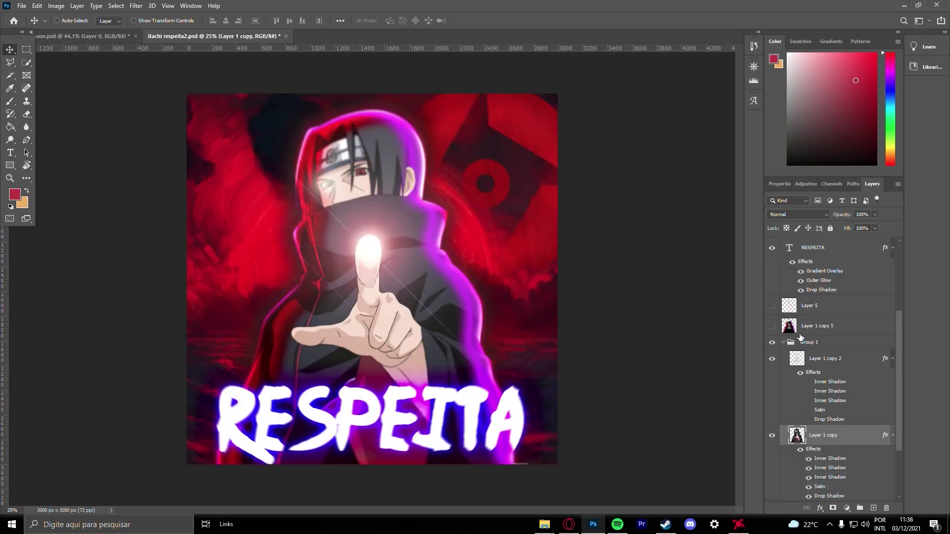
scroll(816, 434, down, 1)
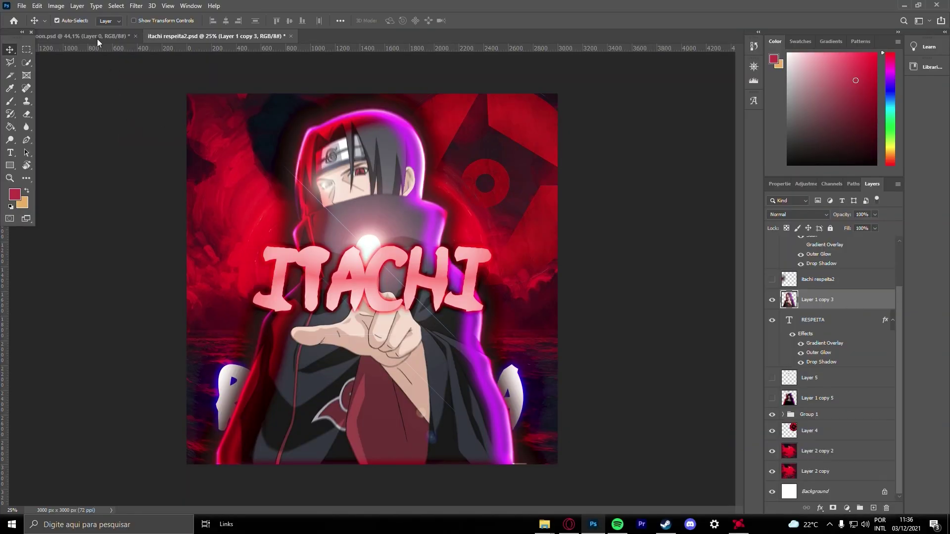
drag(97, 39, 409, 218)
key(ctrl+t)
drag(408, 219, 483, 196)
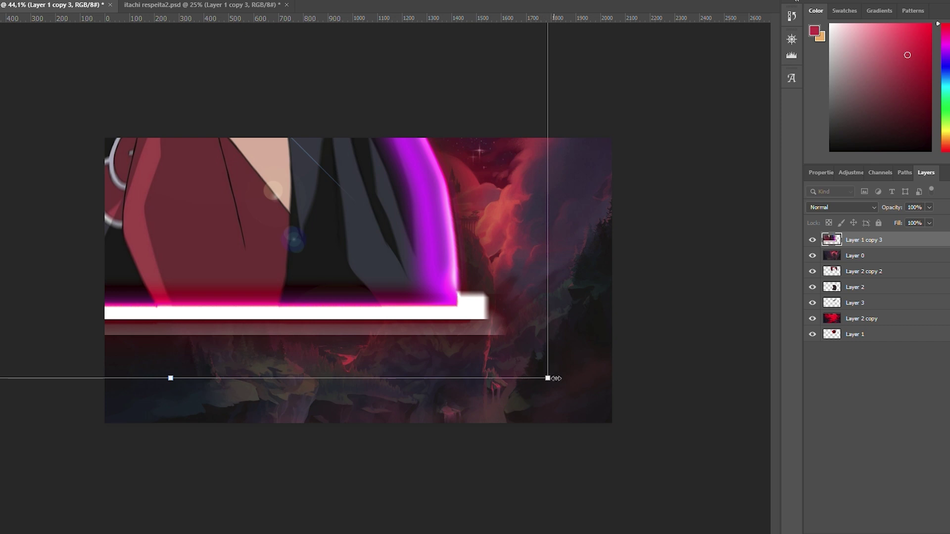
drag(555, 378, 427, 238)
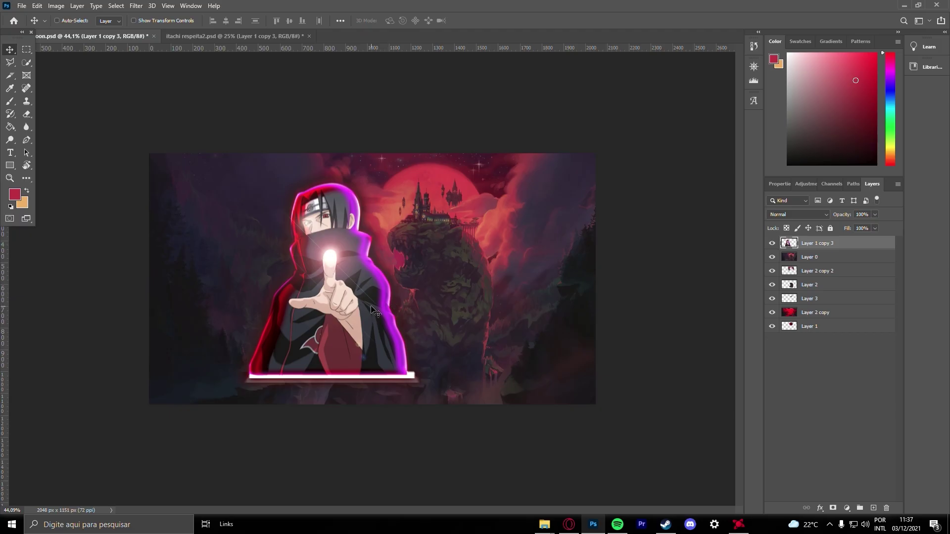
- Flip the Itachi figure on Layer 1 copy 3 horizontally
right_click(371, 307)
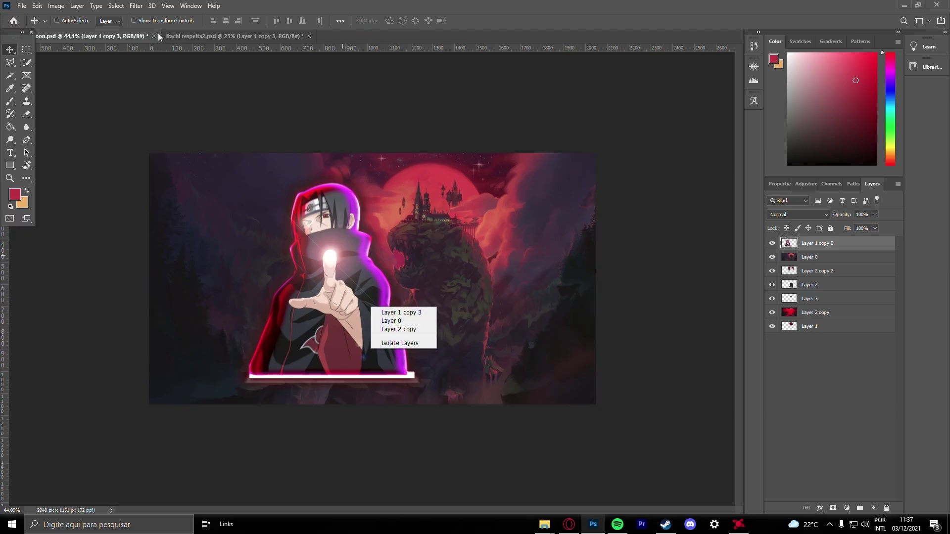
click(56, 6)
click(56, 6)
mouse_move(37, 5)
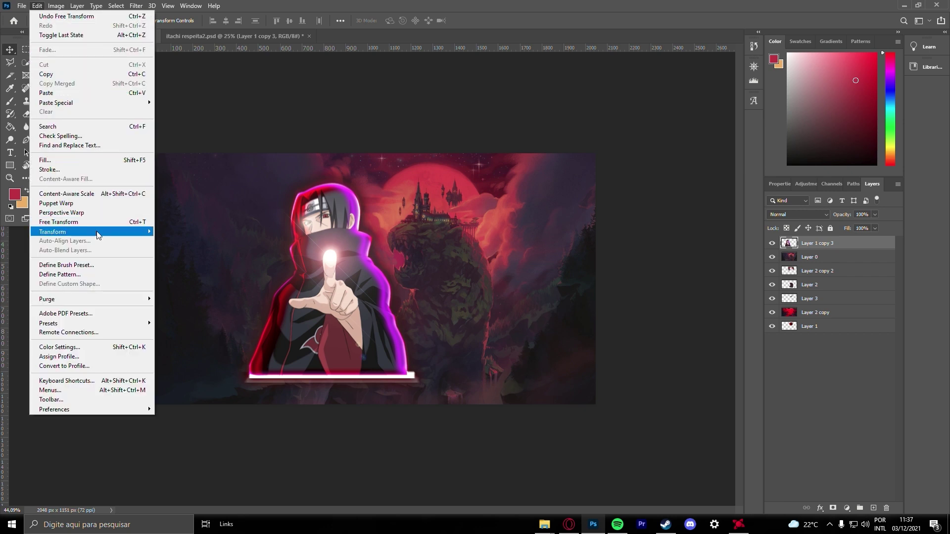
mouse_move(97, 234)
click(225, 383)
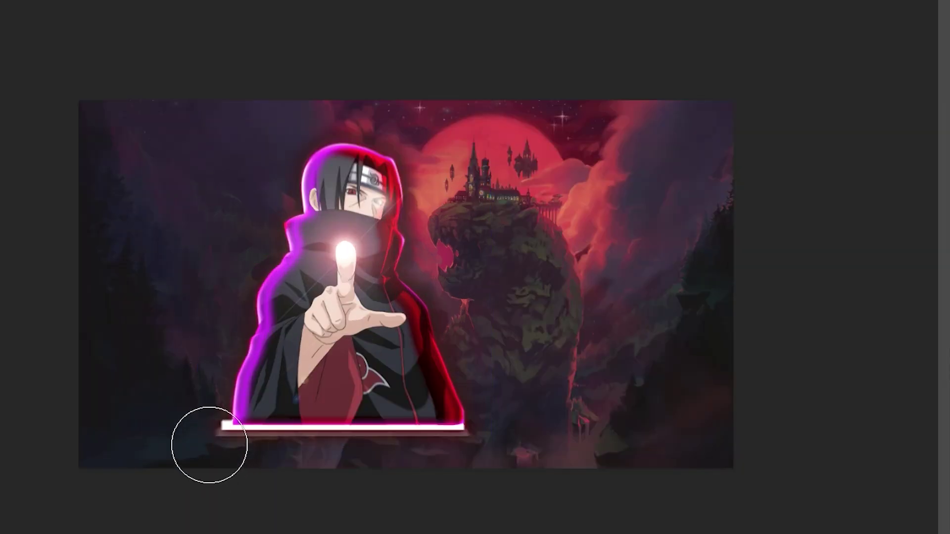
- Erase the white bar and its faded edge along the base of the Itachi figure with the Eraser
mouse_move(240, 433)
mouse_down()
mouse_move(258, 446)
mouse_move(472, 444)
mouse_move(296, 446)
mouse_up()
key(f)
scroll(280, 309, up, 3)
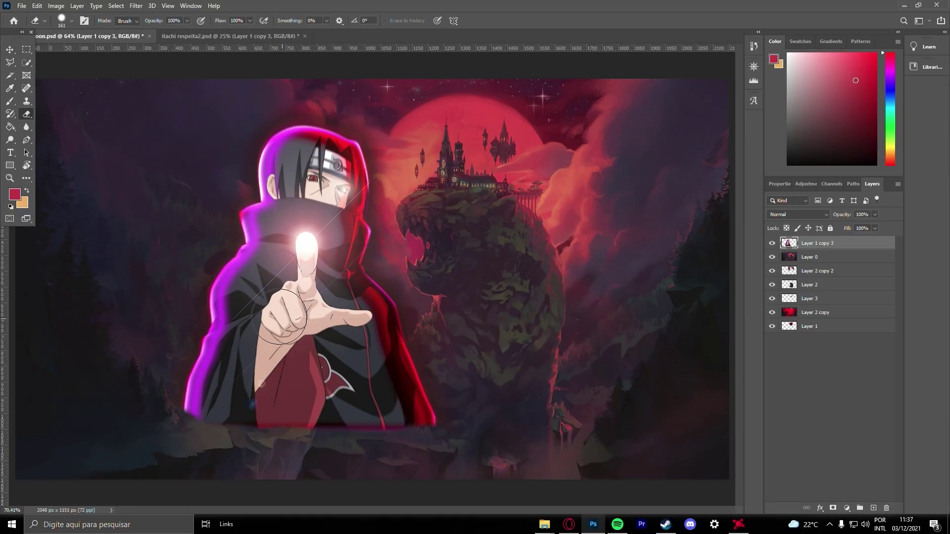
scroll(277, 314, up, 3)
scroll(273, 302, down, 2)
key(v)
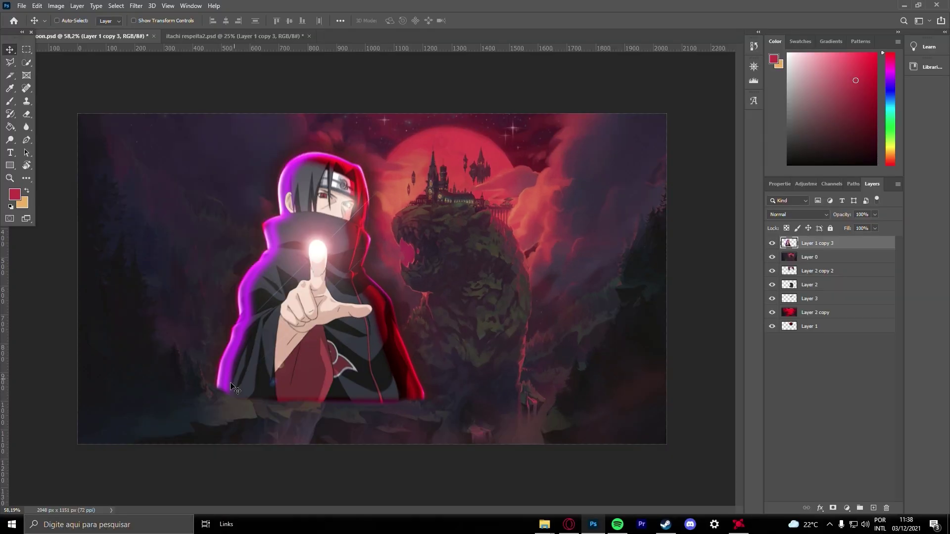
- Add a red Inner Shadow to Layer 1 copy 3 with 88% opacity, 138° angle, 25 px distance and 49 px size
click(820, 508)
click(852, 445)
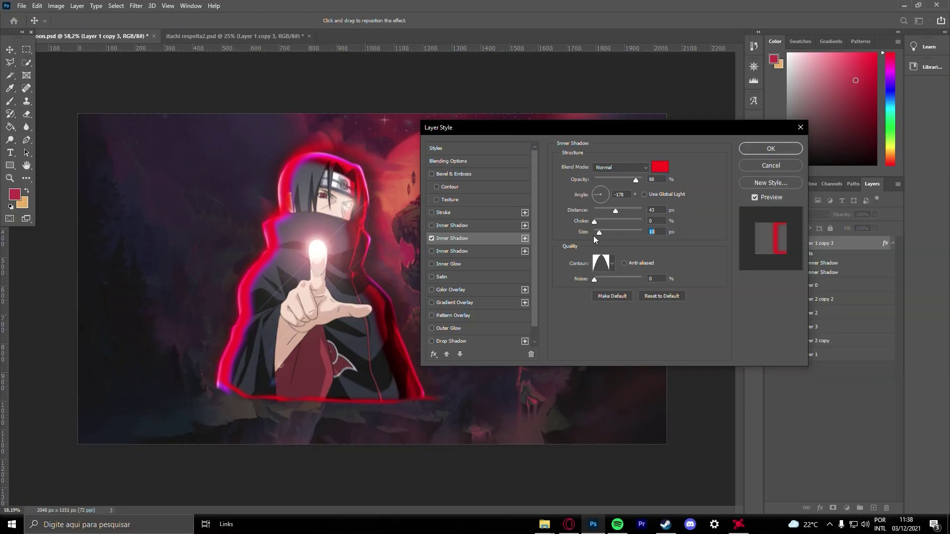
drag(594, 280, 570, 272)
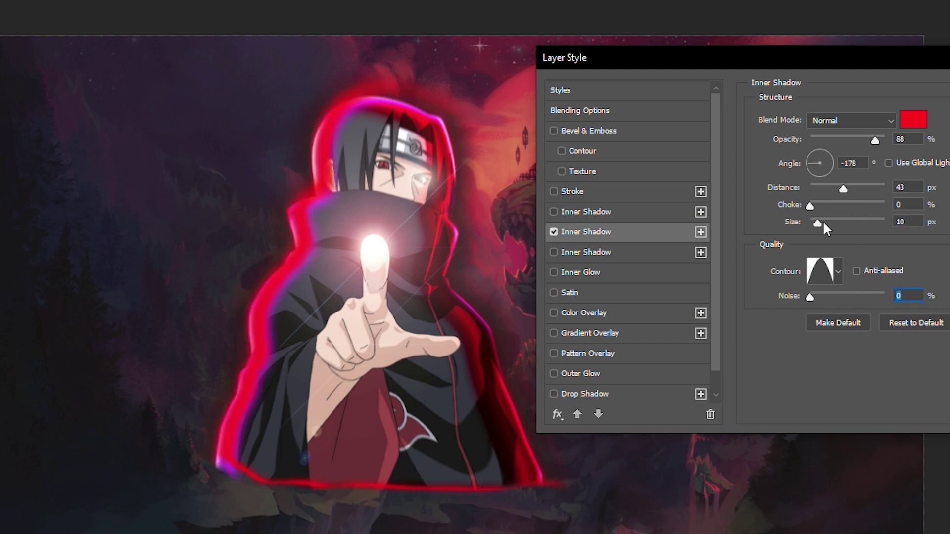
drag(820, 222, 829, 225)
drag(463, 312, 456, 318)
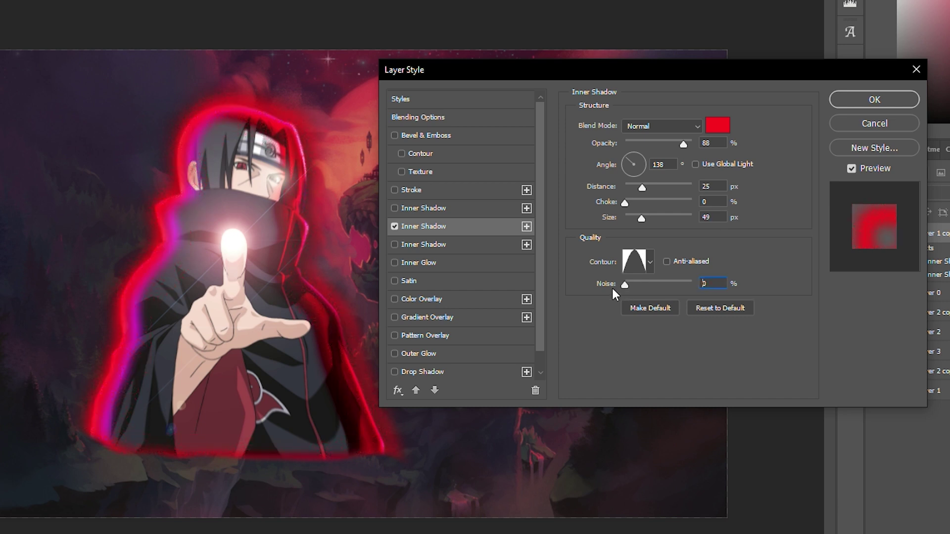
- Change the Inner Shadow to Color blend mode, 155° angle and 73 px size, raise its opacity and distance, and apply it
drag(641, 219, 656, 223)
drag(67, 248, 74, 248)
drag(645, 189, 641, 219)
drag(341, 246, 338, 243)
scroll(664, 124, down, 20)
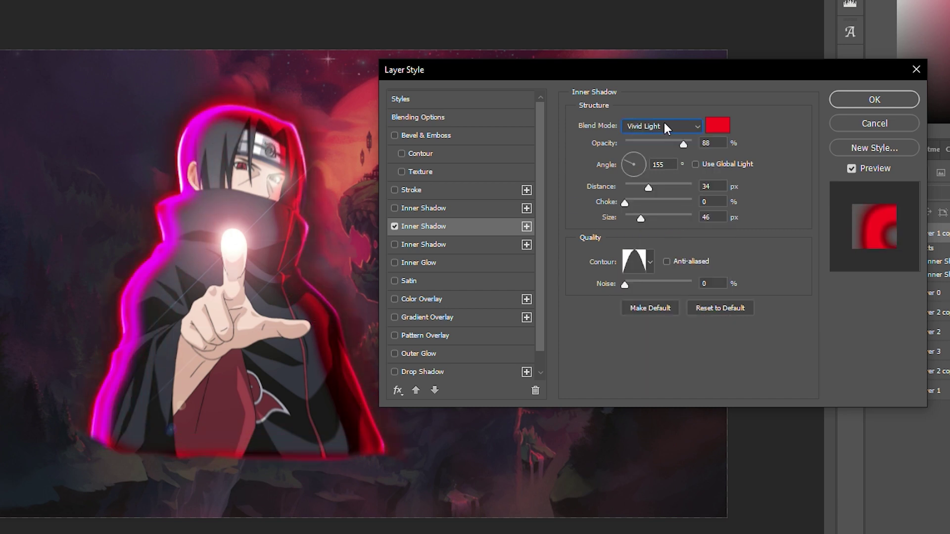
click(657, 216)
drag(658, 220, 592, 223)
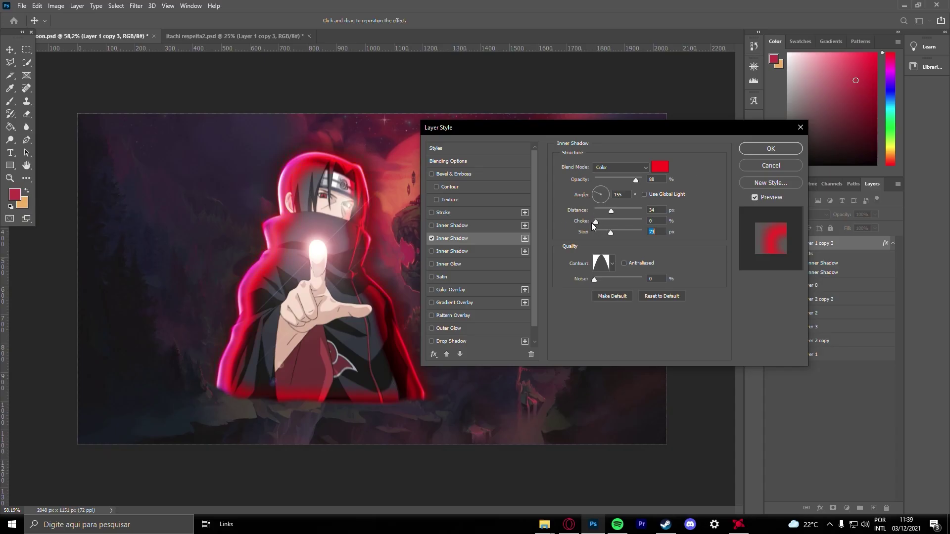
drag(635, 180, 643, 180)
drag(611, 211, 618, 211)
click(763, 151)
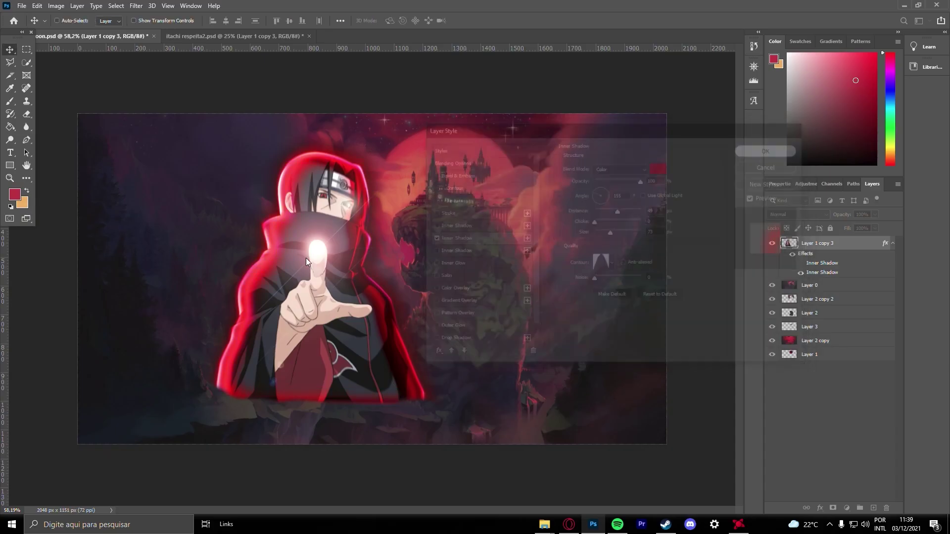
- Move the Itachi figure further away from the rock creature and adjust its size slightly with Free Transform
drag(321, 247, 249, 242)
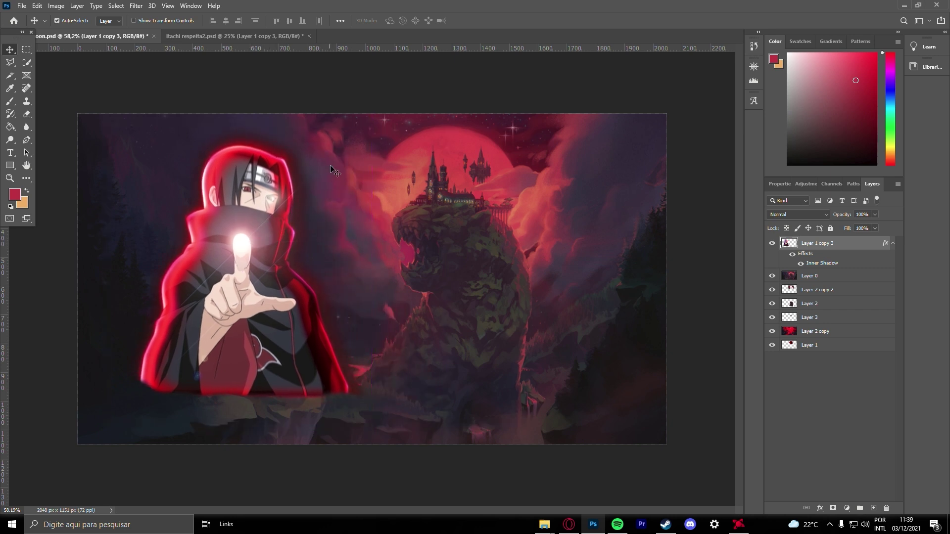
key(ctrl+t)
mouse_move(376, 121)
mouse_down()
mouse_move(322, 203)
mouse_move(416, 149)
mouse_move(418, 94)
mouse_move(346, 132)
mouse_move(364, 137)
mouse_move(377, 106)
mouse_up()
key(Return)
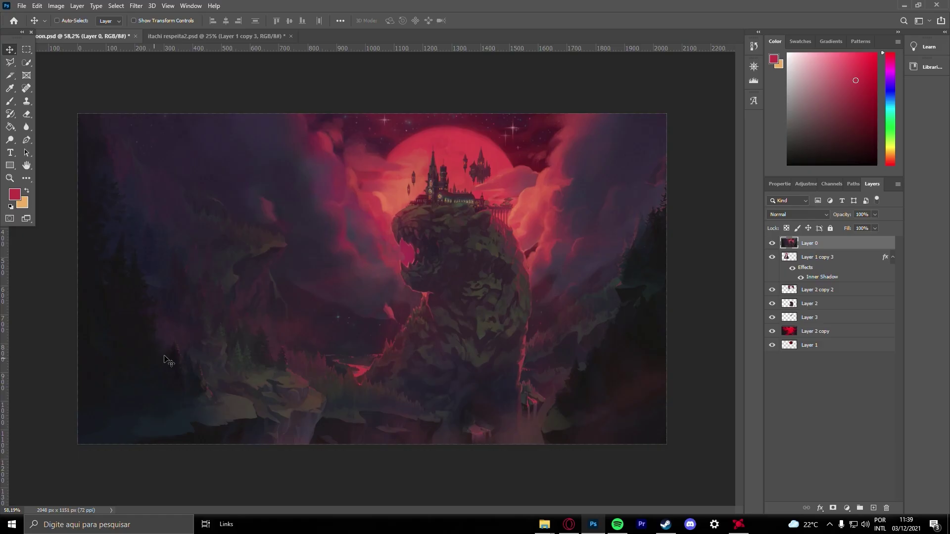
- Outline the mountain slope, overhanging cliff and foreground on Layer 0 with the Polygonal Lasso and copy the selection to a new layer
key(ctrl+plus)
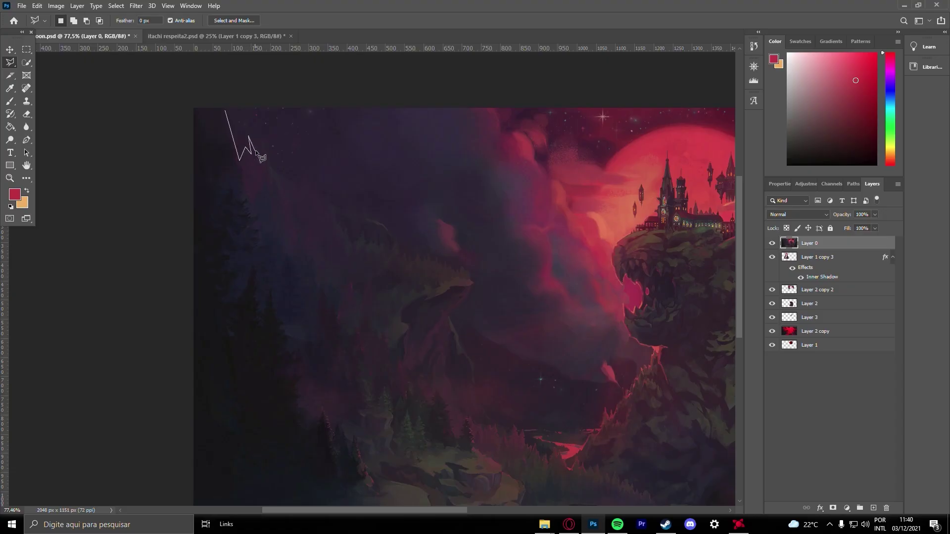
click(259, 150)
click(262, 134)
click(268, 164)
click(286, 180)
click(297, 185)
click(315, 195)
click(344, 213)
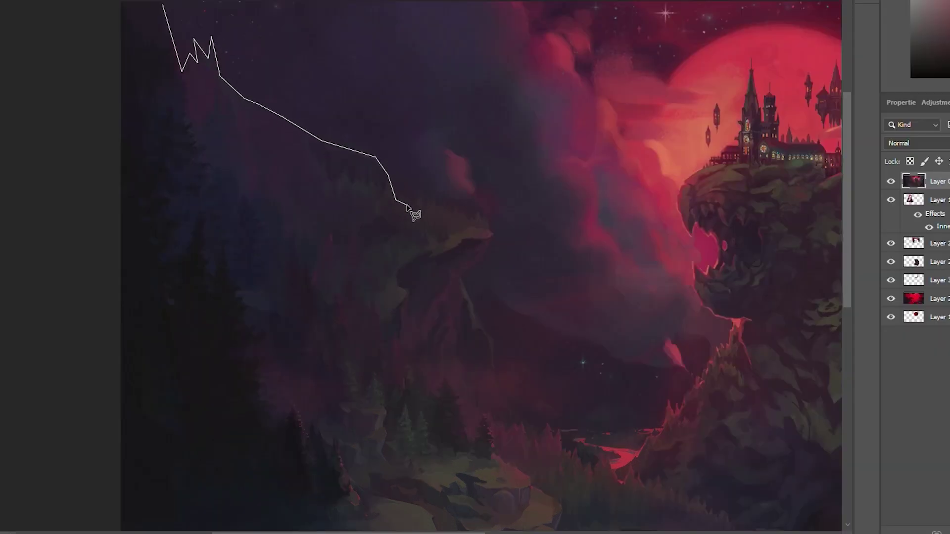
click(400, 190)
click(453, 198)
click(494, 345)
click(507, 389)
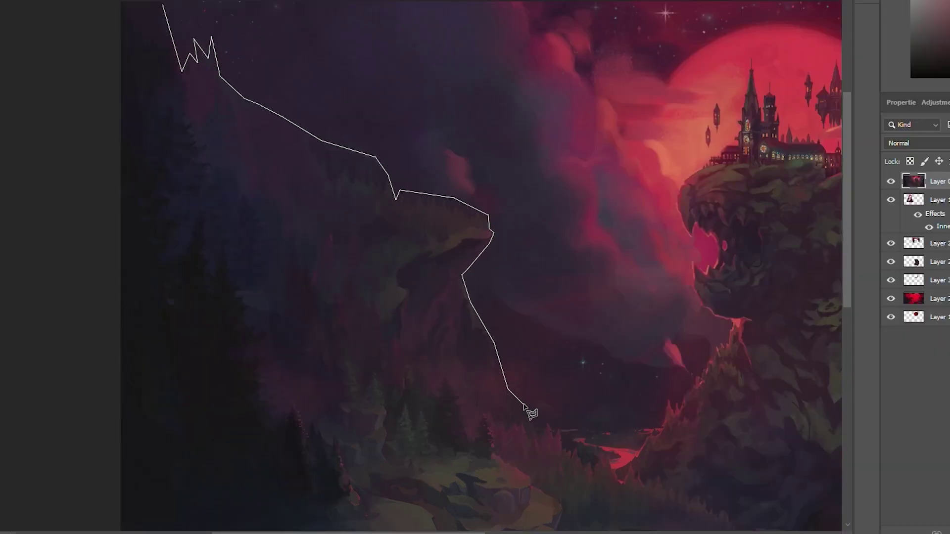
click(663, 422)
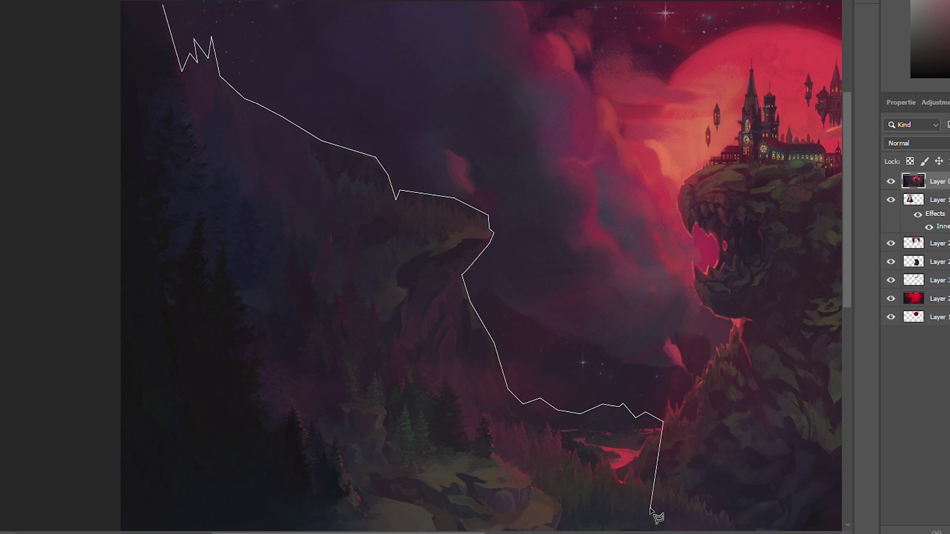
key(ctrl+minus)
click(681, 327)
click(730, 435)
click(0, 419)
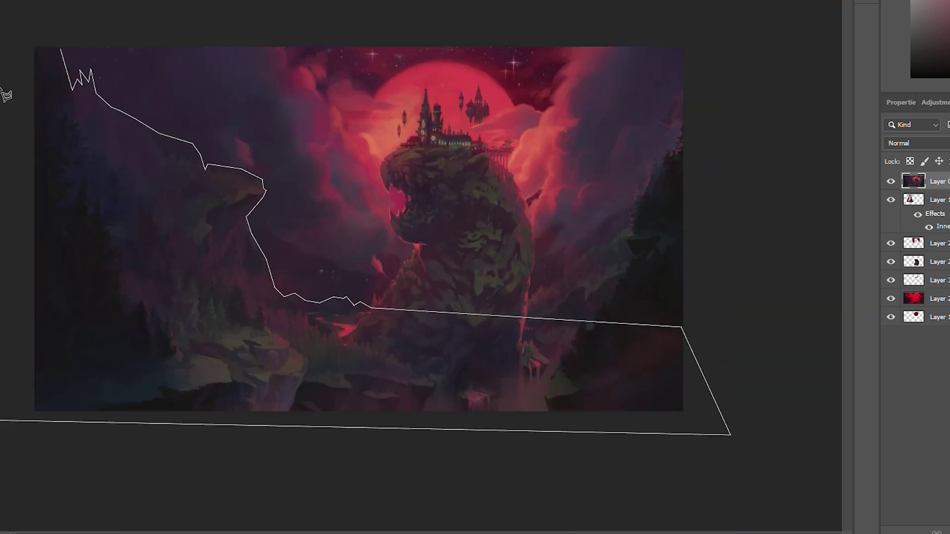
click(1, 91)
click(61, 48)
key(ctrl+j)
- Move Layer 0 down the layer stack to sit between Layer 2 copy and Layer 1
drag(940, 199, 949, 332)
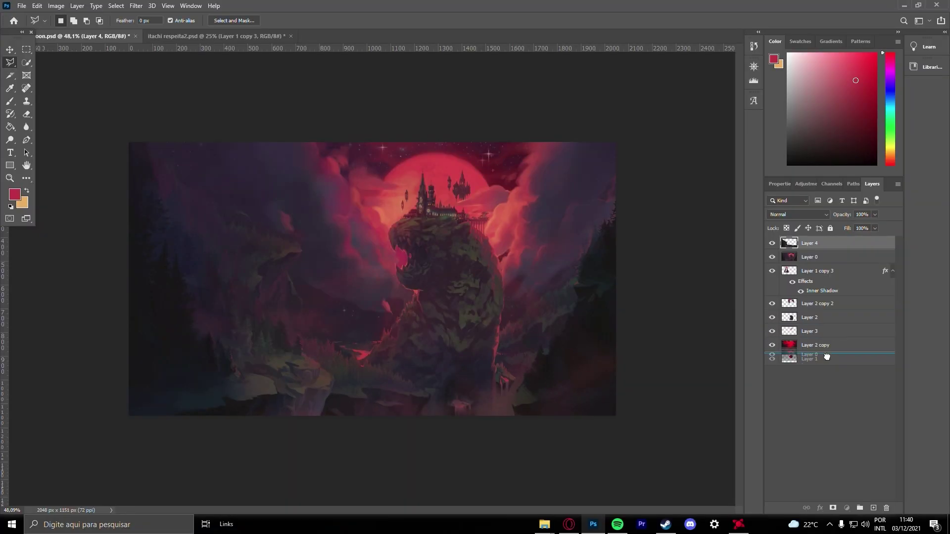
drag(827, 356, 825, 355)
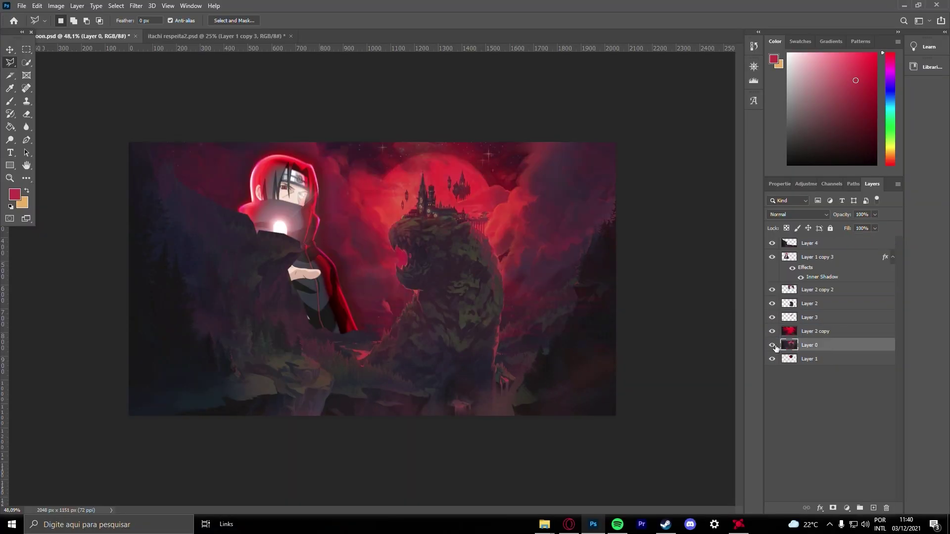
click(27, 49)
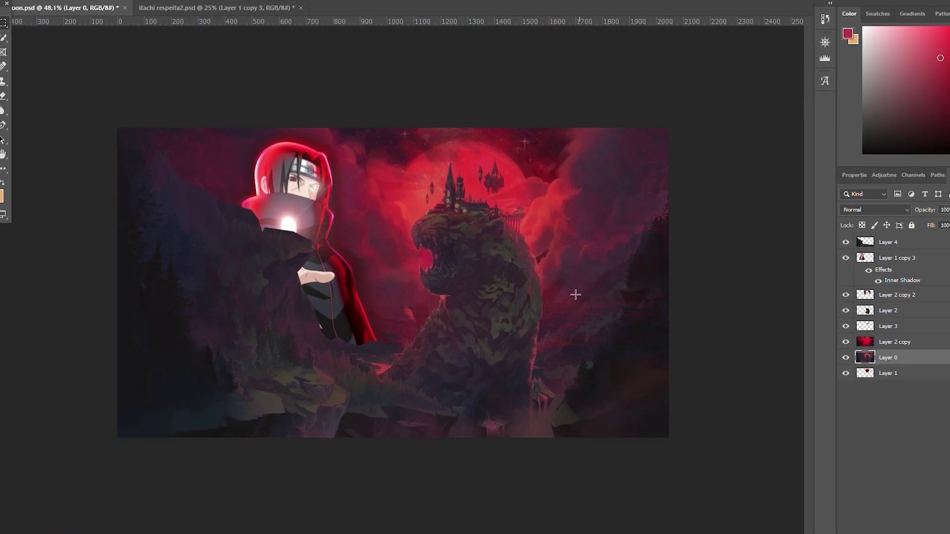
- Reposition the Itachi figure on Layer 1 copy 3 behind the cliff and enlarge it
drag(291, 241, 260, 235)
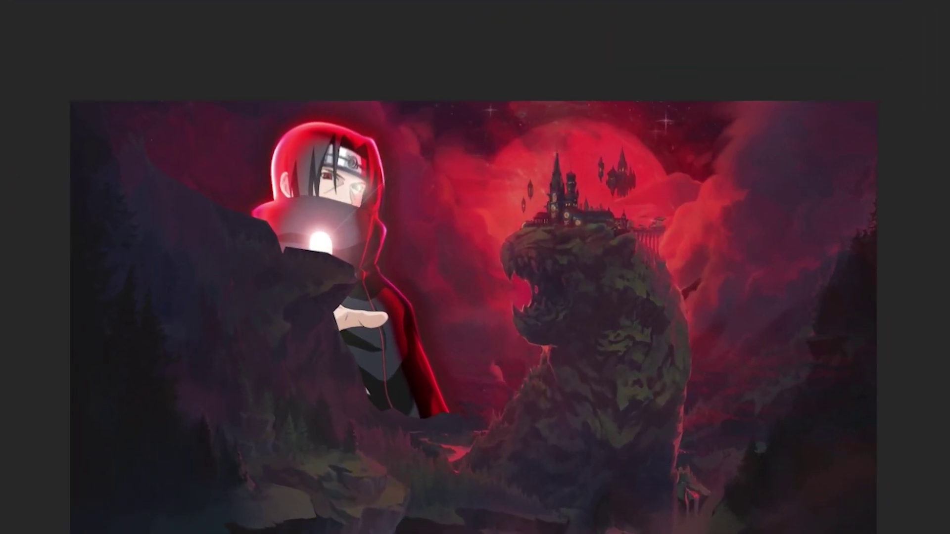
drag(236, 259, 211, 252)
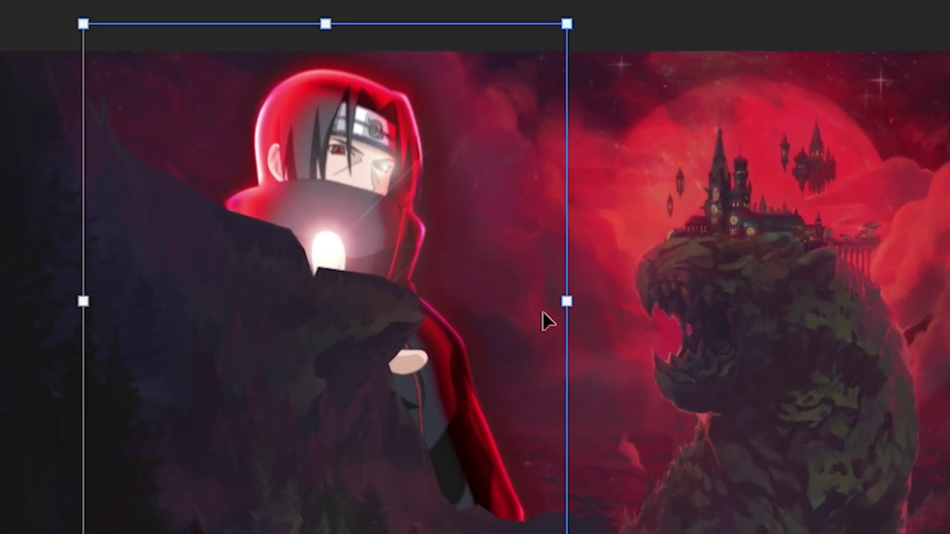
drag(566, 301, 621, 295)
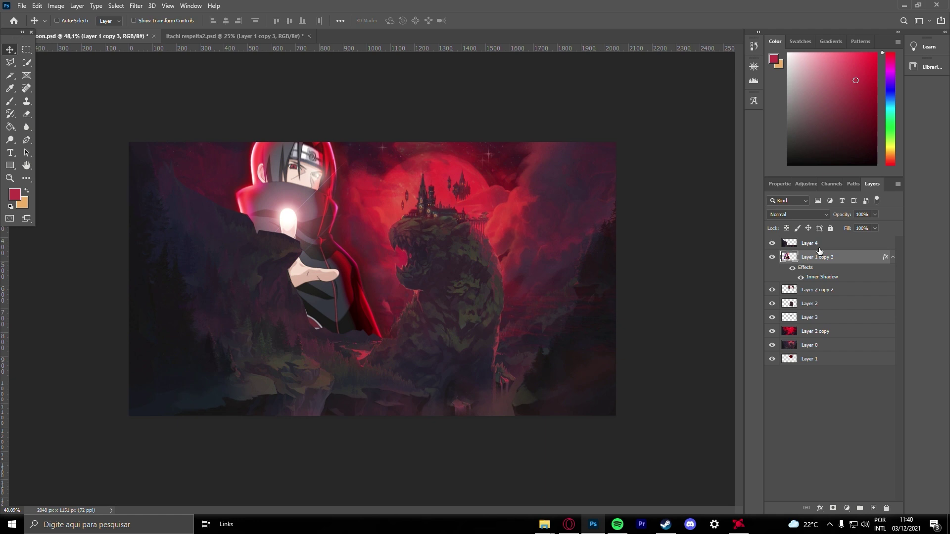
- Try to clean up the cliff on Layer 4 with the Magic Eraser at tolerance 32
click(819, 247)
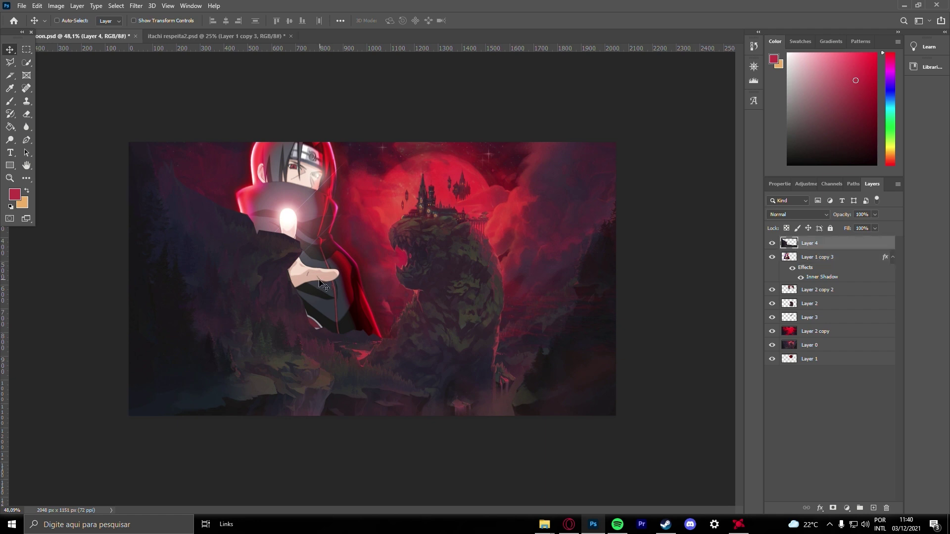
scroll(207, 284, up, 6)
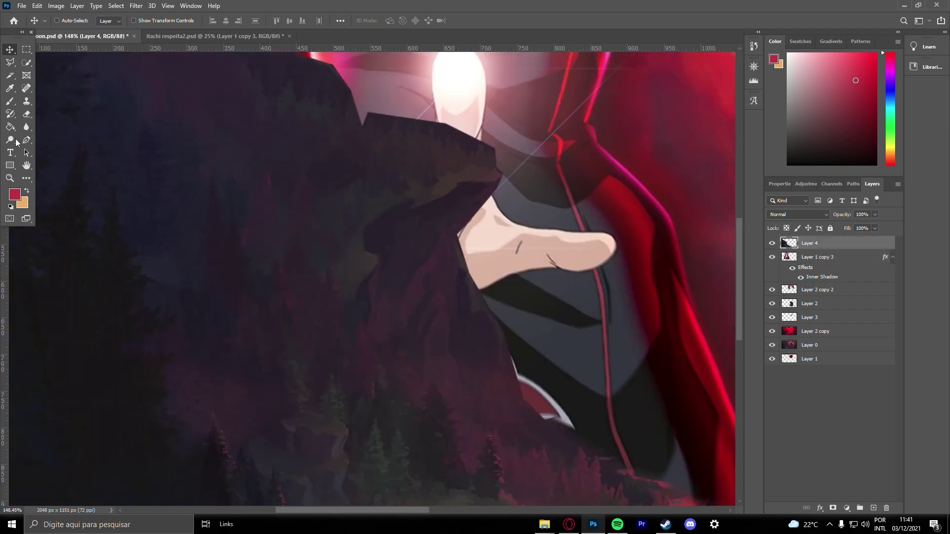
click(27, 114)
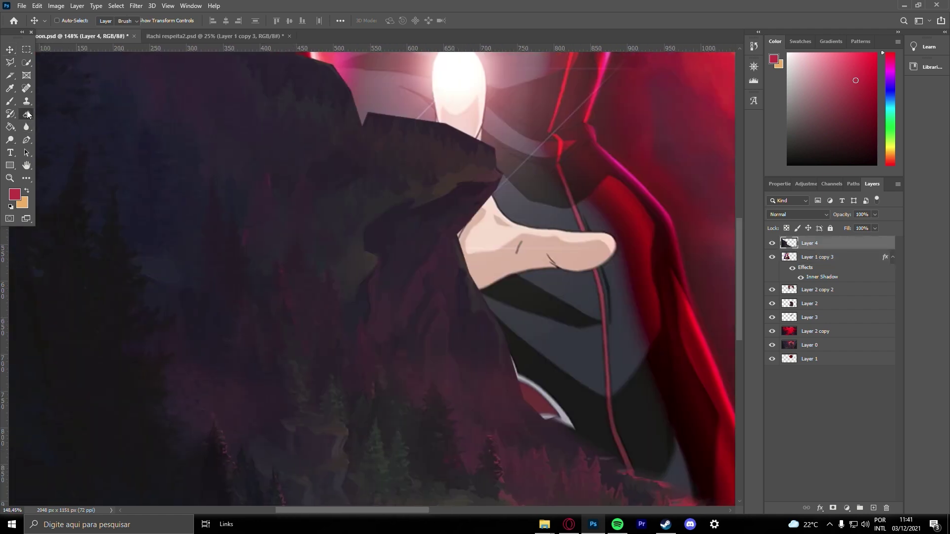
click(70, 132)
click(390, 115)
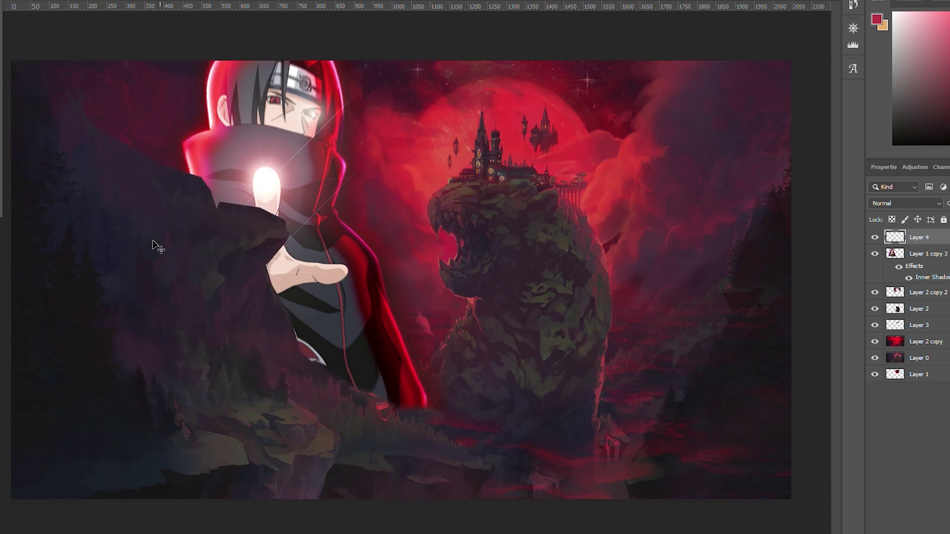
click(109, 372)
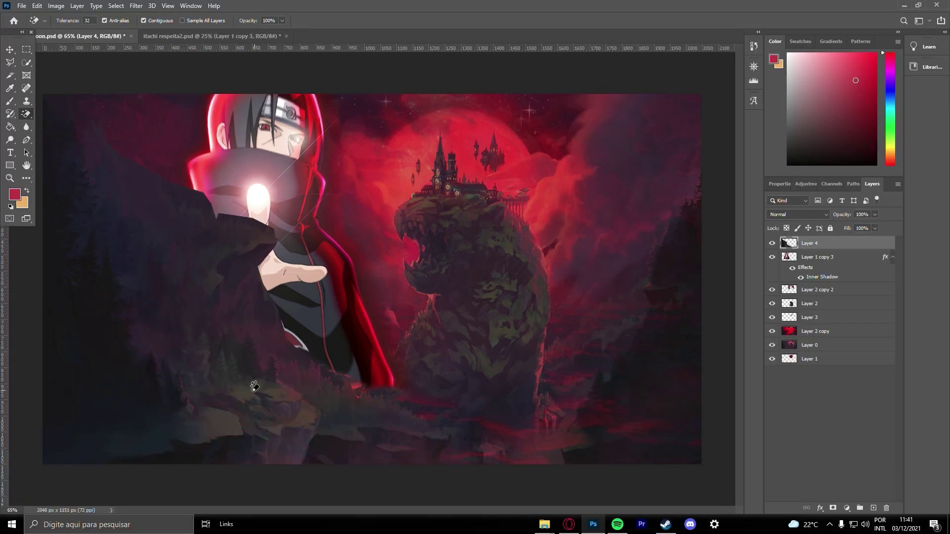
- Cut a jagged treeline into the overhanging cliff's top edge on Layer 4 by deleting a Polygonal Lasso selection, and deselect
scroll(233, 388, up, 10)
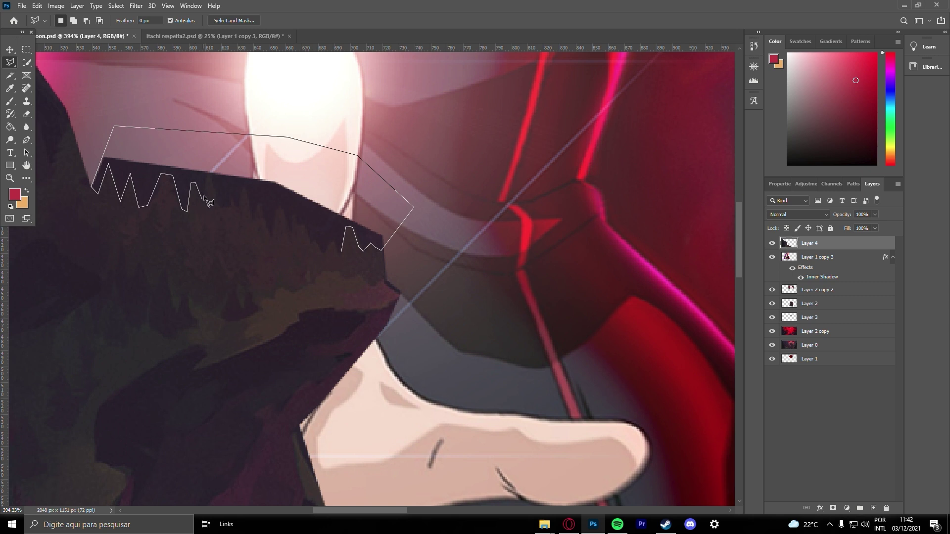
click(238, 209)
click(242, 186)
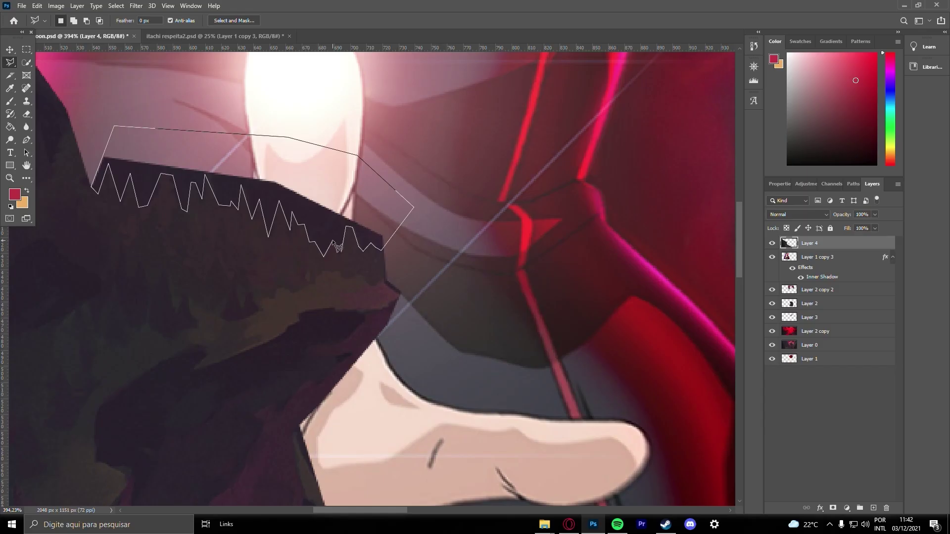
click(339, 251)
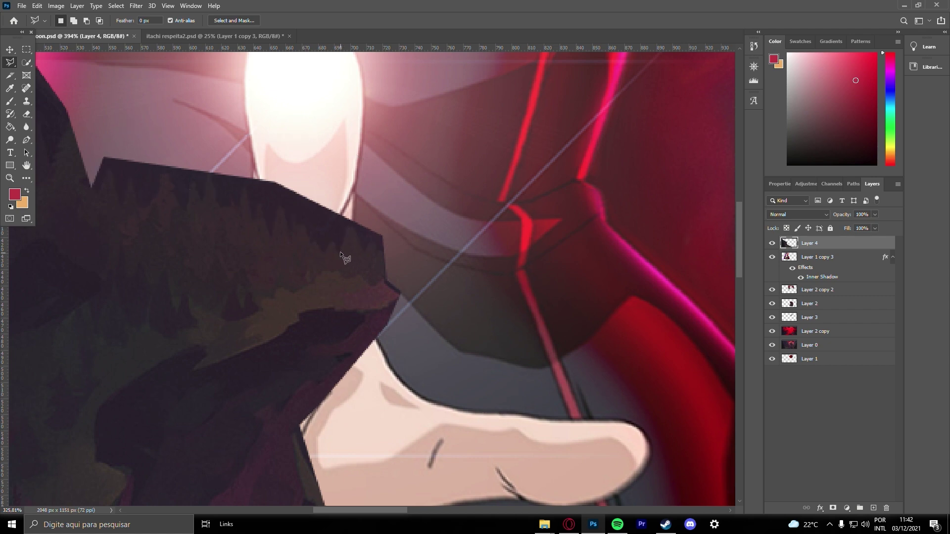
key(Delete)
key(ctrl+d)
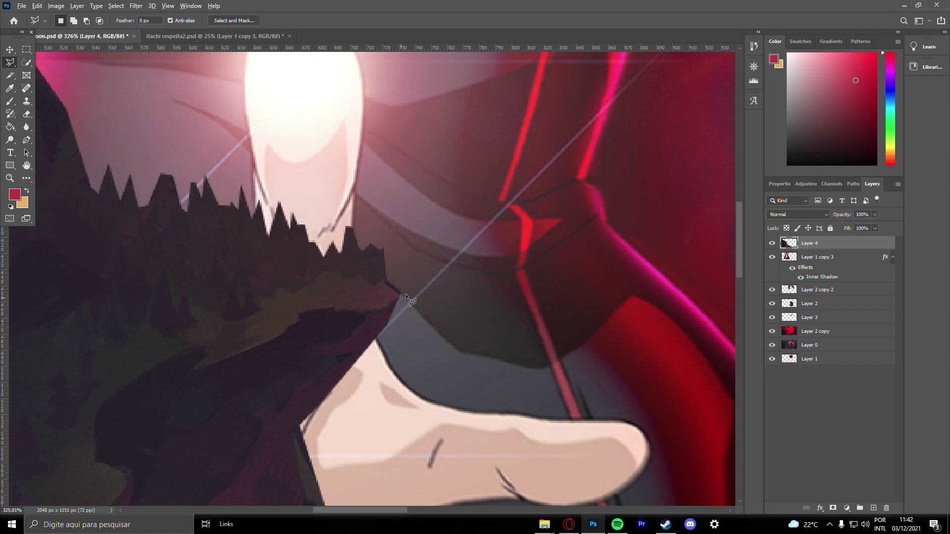
- Smooth the hard mountain edge beside the new treeline on Layer 4 with a smaller round Eraser brush
scroll(393, 285, down, 5)
drag(243, 196, 341, 233)
scroll(341, 232, up, 2)
scroll(345, 238, up, 2)
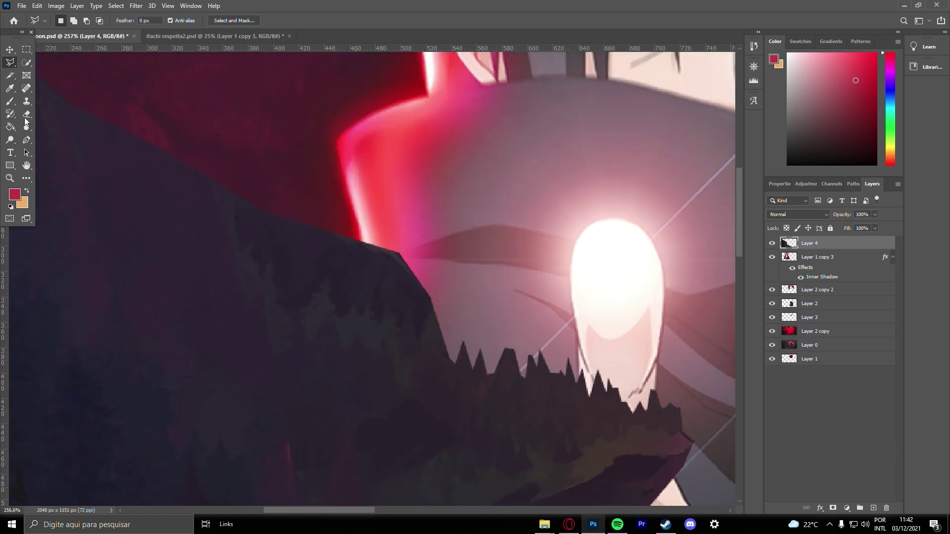
click(31, 114)
click(69, 18)
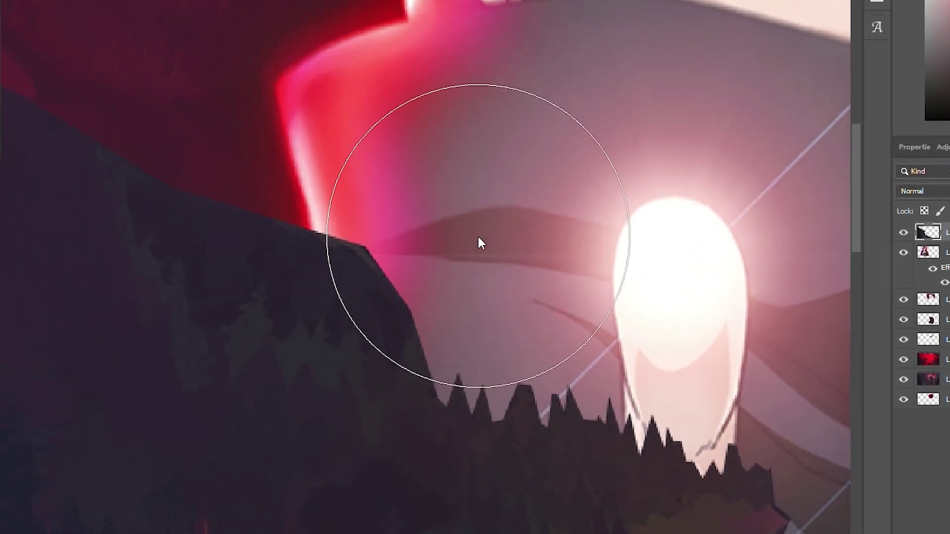
key(bracketleft)
key(bracketleft)
key(bracketleft)
key(bracketleft)
key(bracketleft)
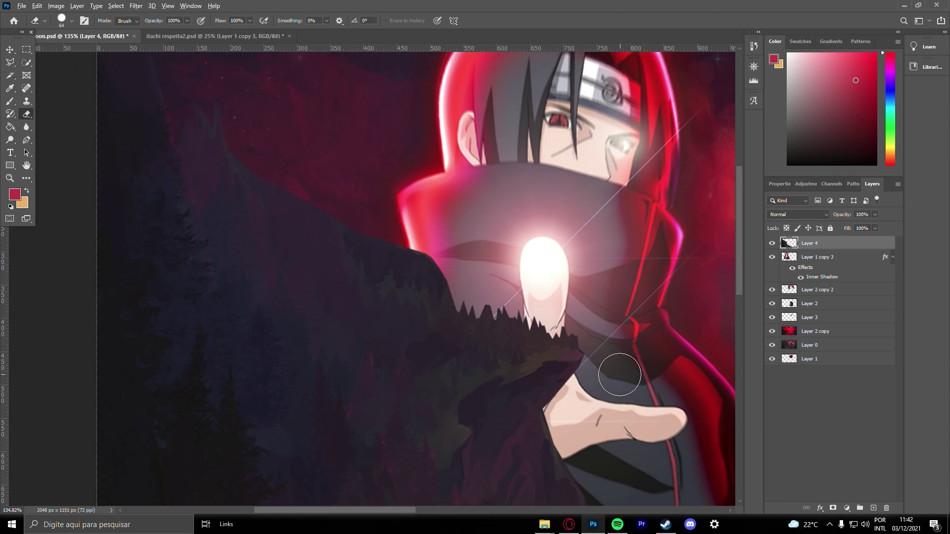
scroll(619, 373, up, 3)
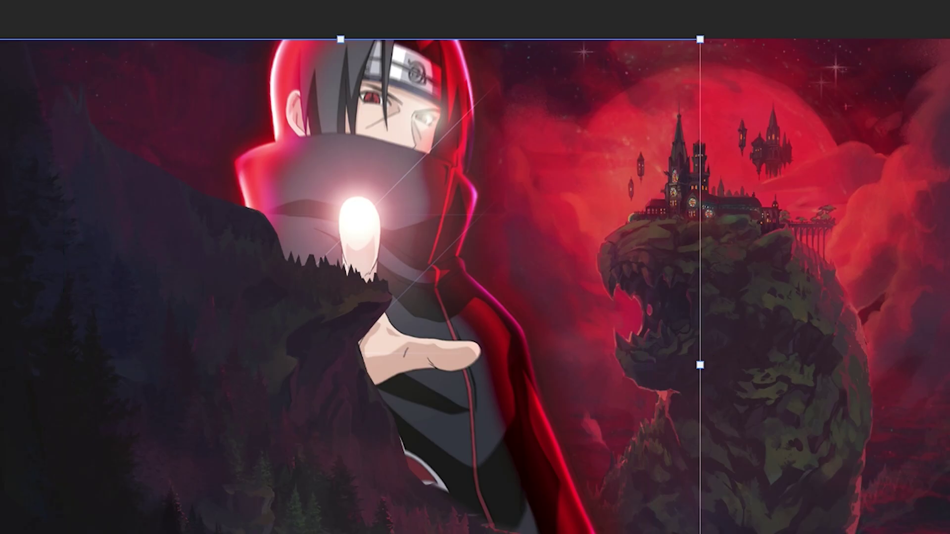
- Scale the Itachi figure down to fit inside the canvas and shift the cliff on Layer 4 to the left
key(Return)
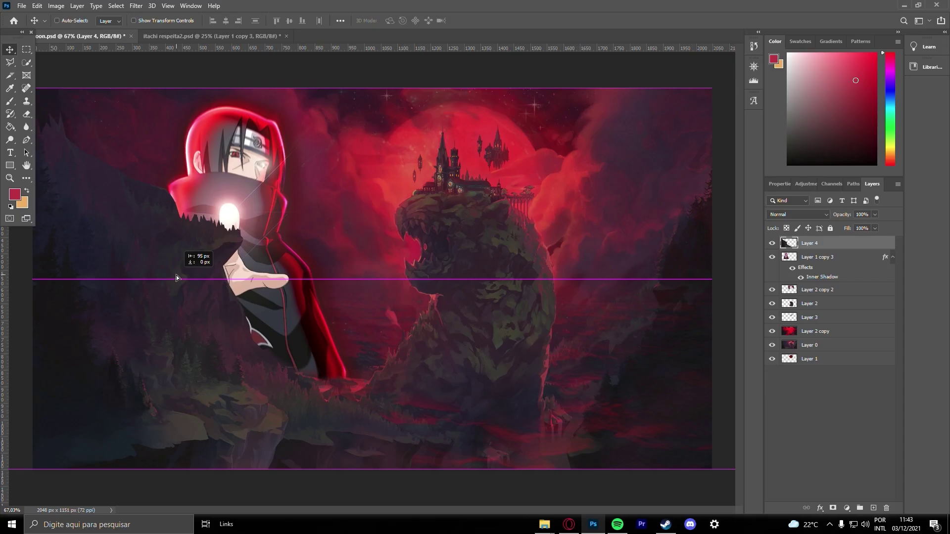
drag(178, 277, 166, 275)
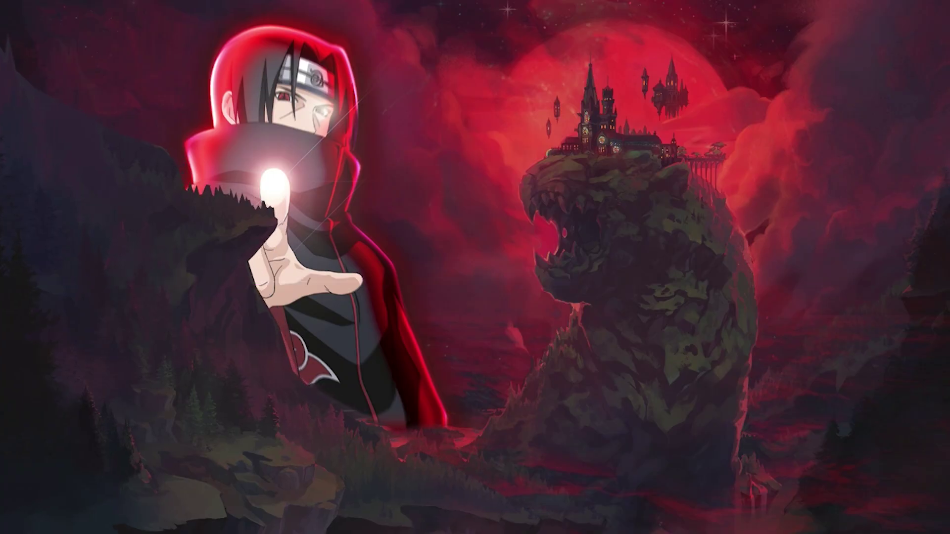
key(ctrl+t)
drag(447, 107, 449, 106)
key(Return)
- Move the Itachi figure on Layer 1 copy 3 right and down, bringing his whole hand out from behind the cliff
click(804, 260)
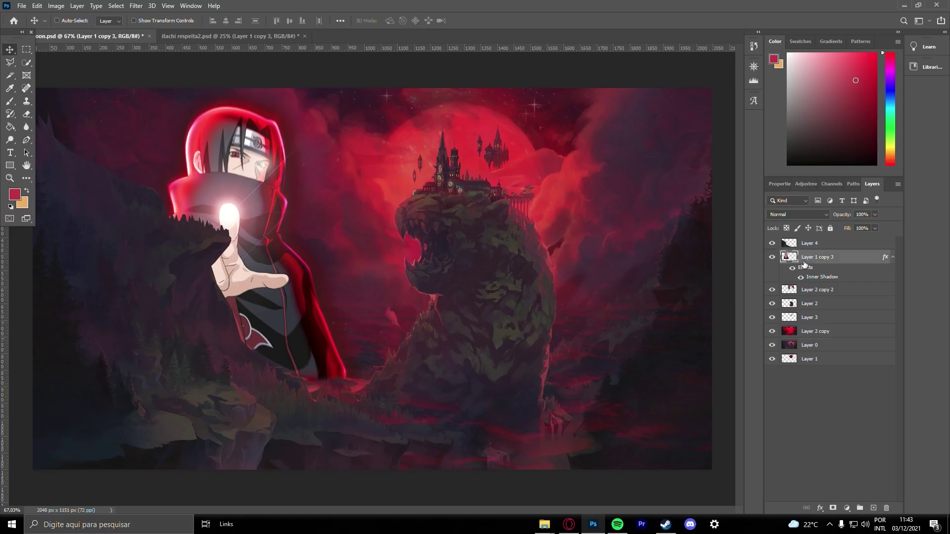
key(ctrl+t)
drag(334, 287, 373, 287)
mouse_move(329, 242)
mouse_down()
mouse_move(317, 266)
mouse_move(330, 265)
mouse_up()
key(Return)
- Erase the leftover strip of Layer 4 that covers the lower part of Itachi's cloak above the trees
scroll(374, 401, up, 7)
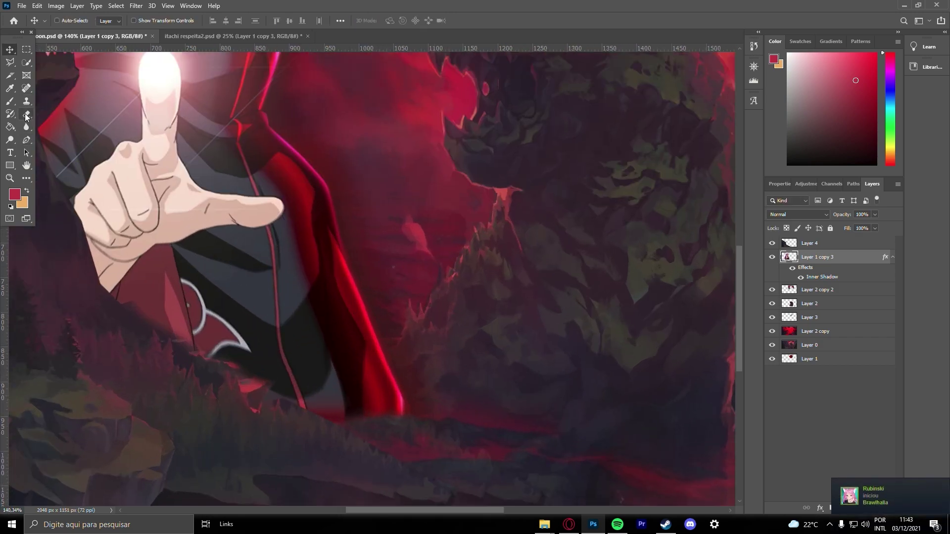
click(26, 114)
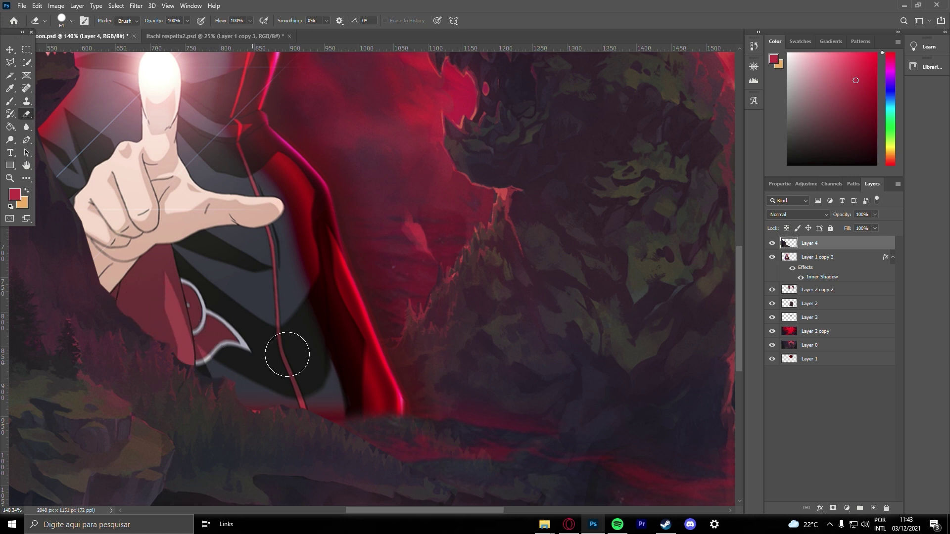
scroll(288, 354, down, 7)
- Move Layer 1 copy 3 directly beneath Layer 2 and raise Layer 0 to the top of the layer stack
click(9, 49)
drag(811, 260, 812, 312)
click(809, 272)
drag(526, 294, 521, 298)
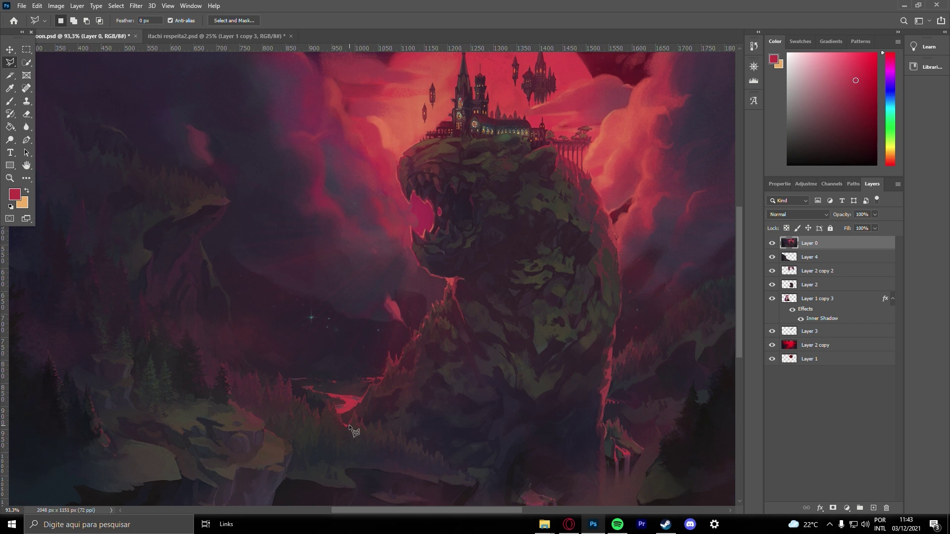
- Copy a lassoed area around the rock creature's base from Layer 0 onto a new layer, and return Layer 0 beneath Layer 2 copy
scroll(349, 425, down, 3)
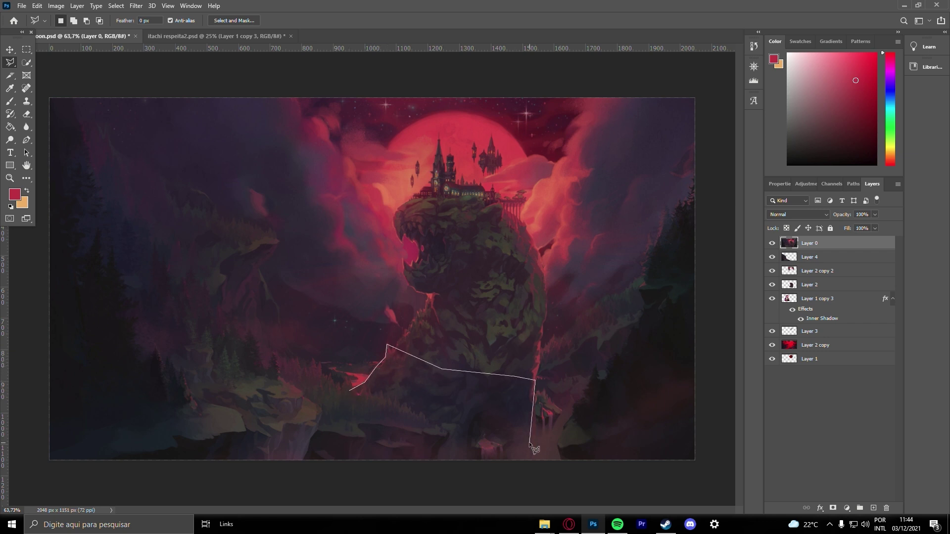
click(357, 399)
drag(823, 255, 811, 352)
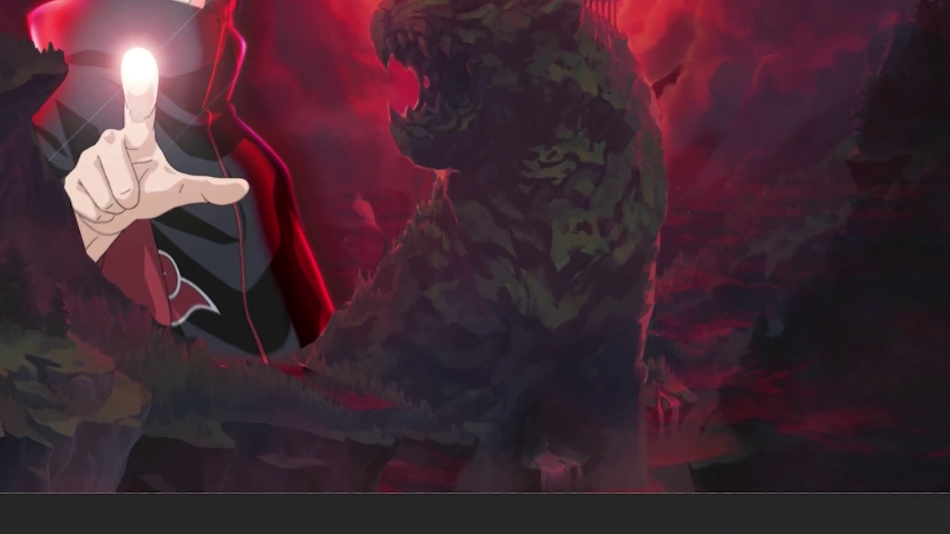
- Move Layer 5 directly above Layer 2 and merge the two layers
drag(818, 285, 819, 275)
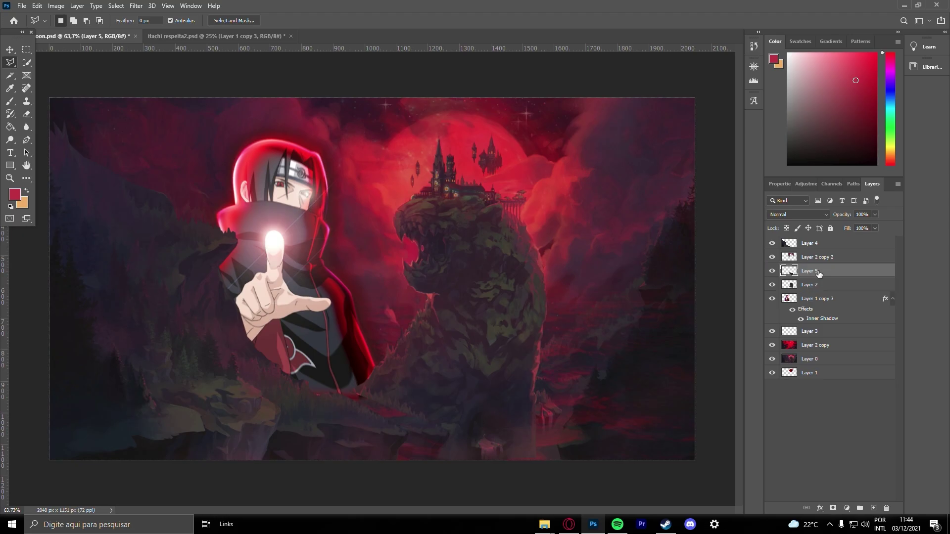
right_click(821, 289)
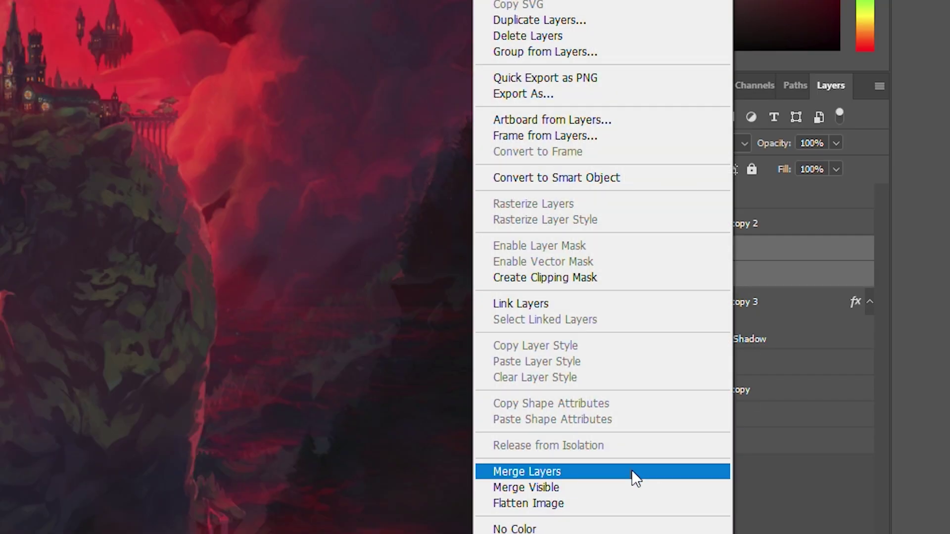
click(632, 470)
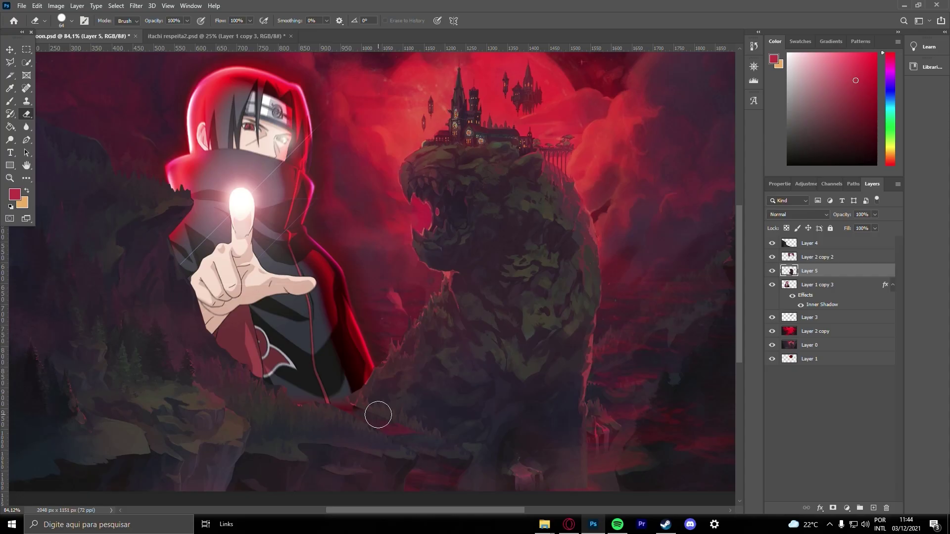
- Erase the part of Layer 5 that overlaps the lower edge of Itachi's cloak near the trees
scroll(375, 384, up, 3)
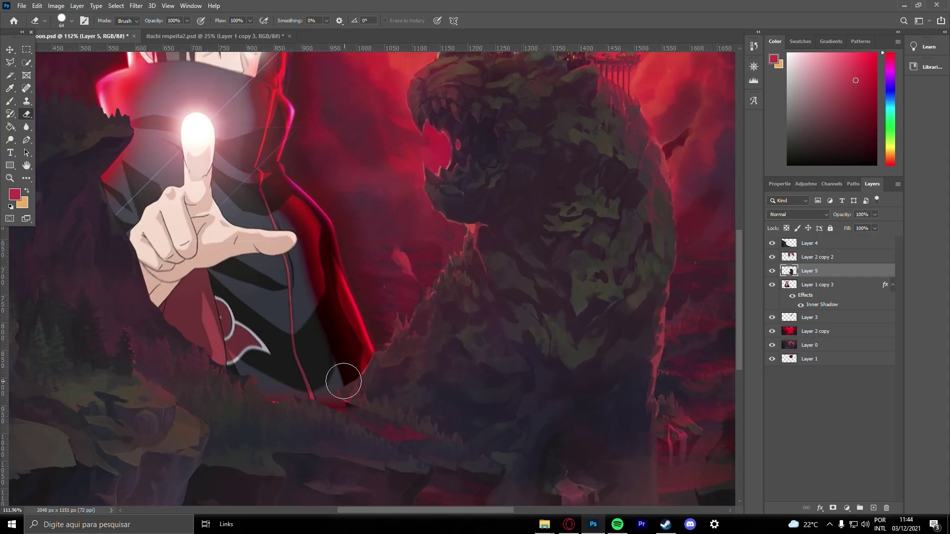
drag(337, 350, 330, 364)
scroll(303, 437, up, 3)
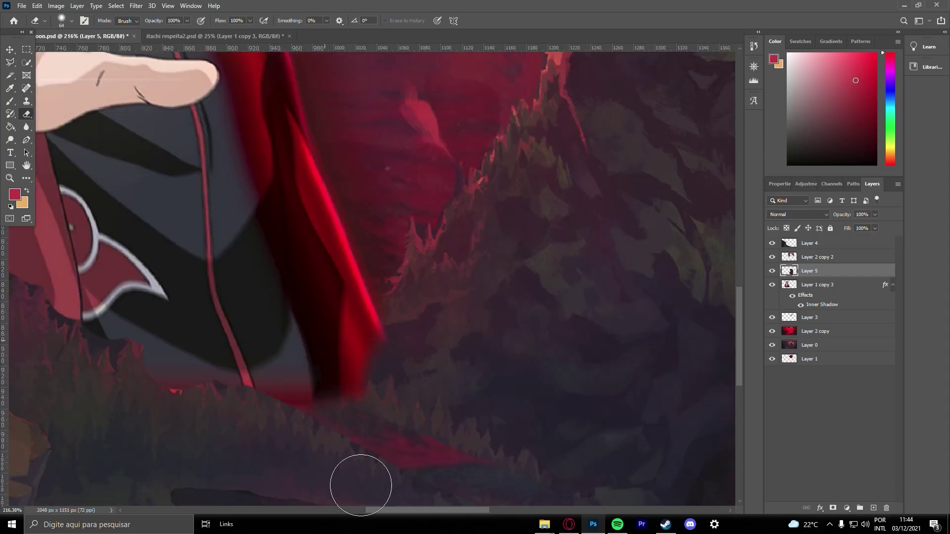
scroll(529, 375, down, 4)
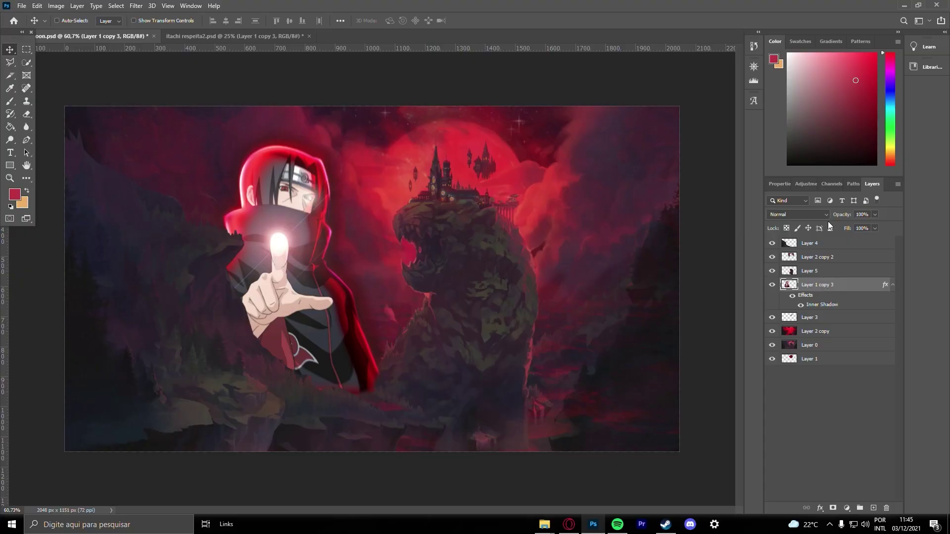
- Try Layer 1 copy 3 at 74% opacity with blend modes such as Lighten, Exclusion, Saturation and Linear Light
click(826, 214)
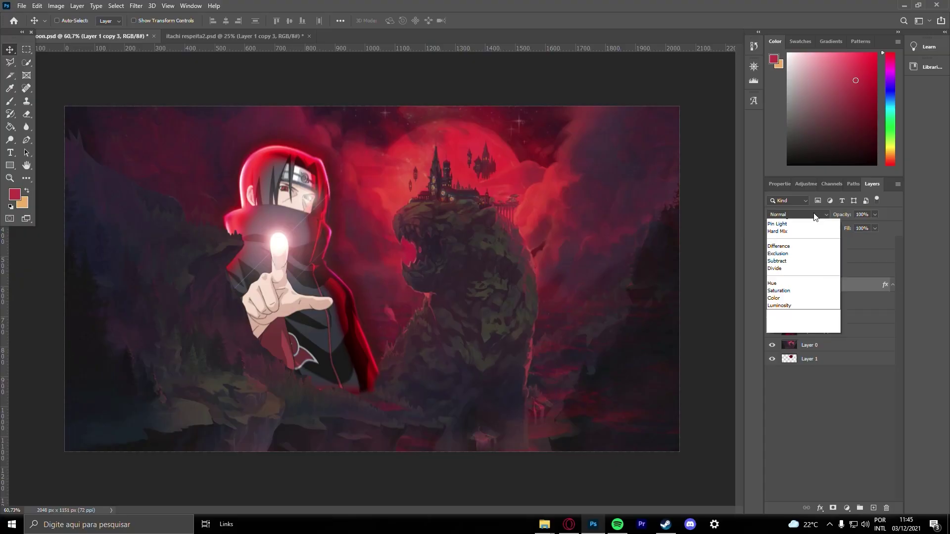
click(885, 216)
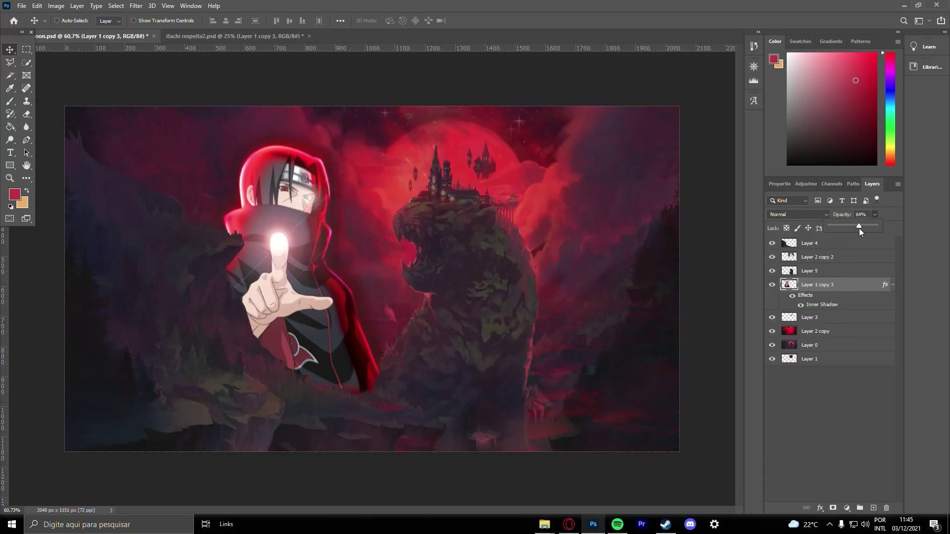
drag(859, 227, 864, 227)
click(802, 216)
scroll(803, 215, down, 7)
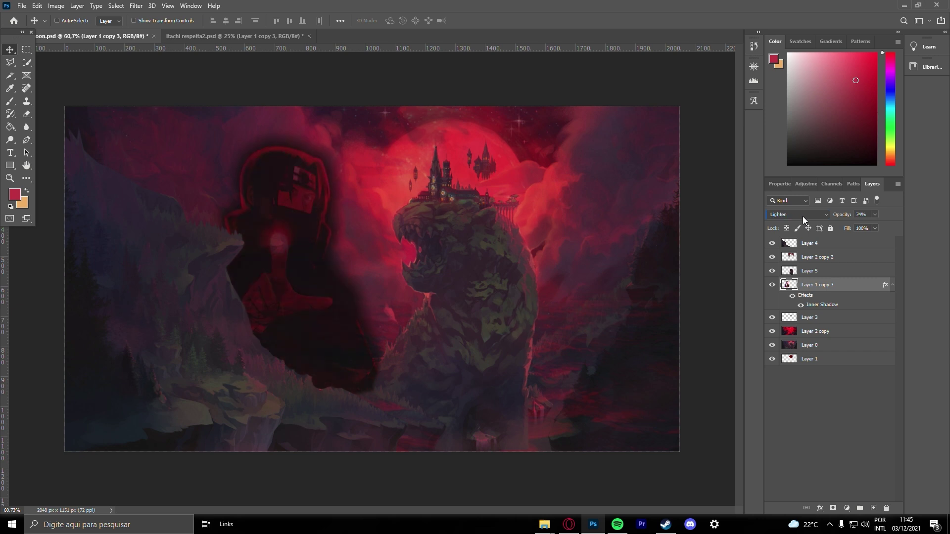
scroll(802, 215, down, 13)
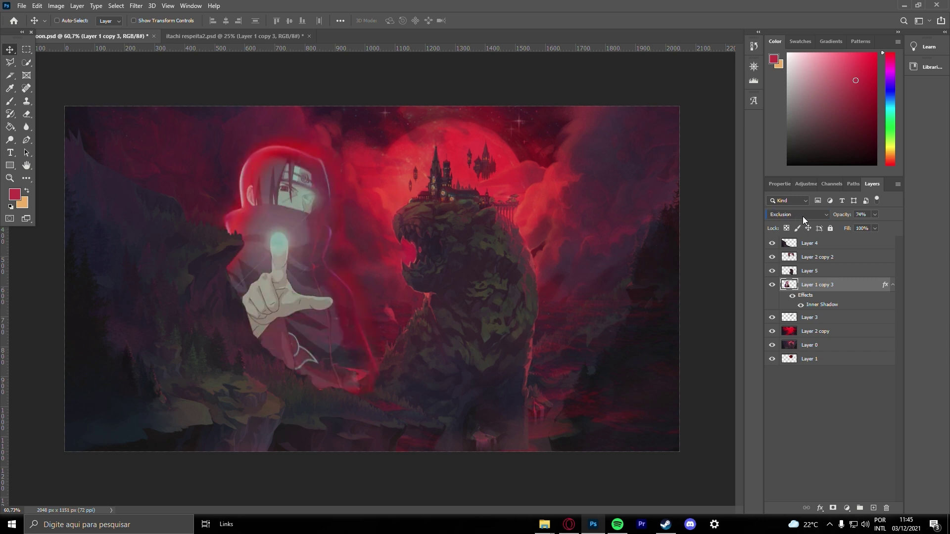
scroll(802, 216, down, 5)
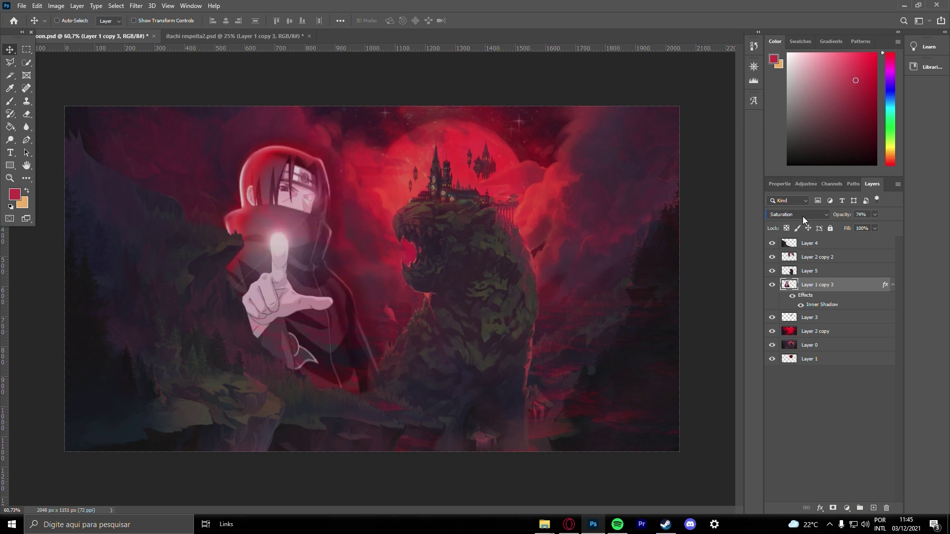
scroll(803, 216, up, 8)
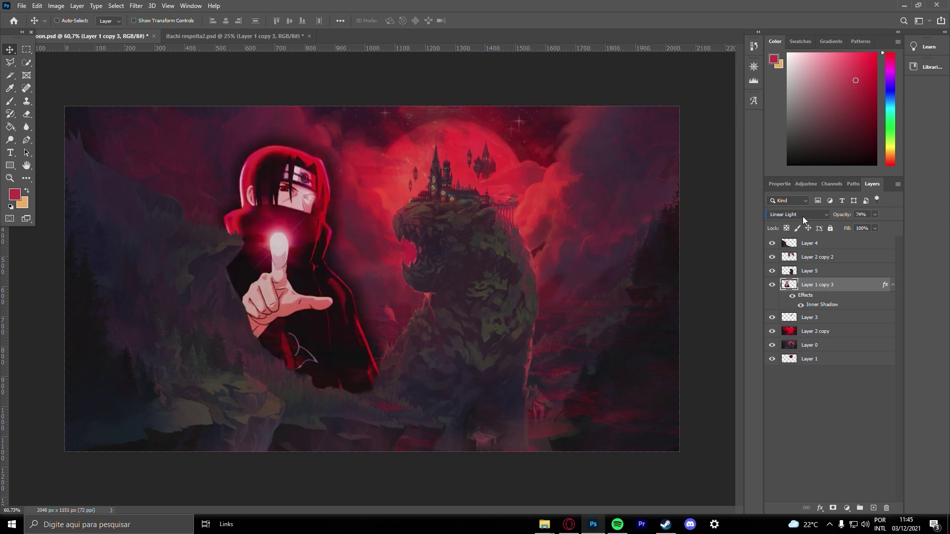
scroll(802, 216, up, 3)
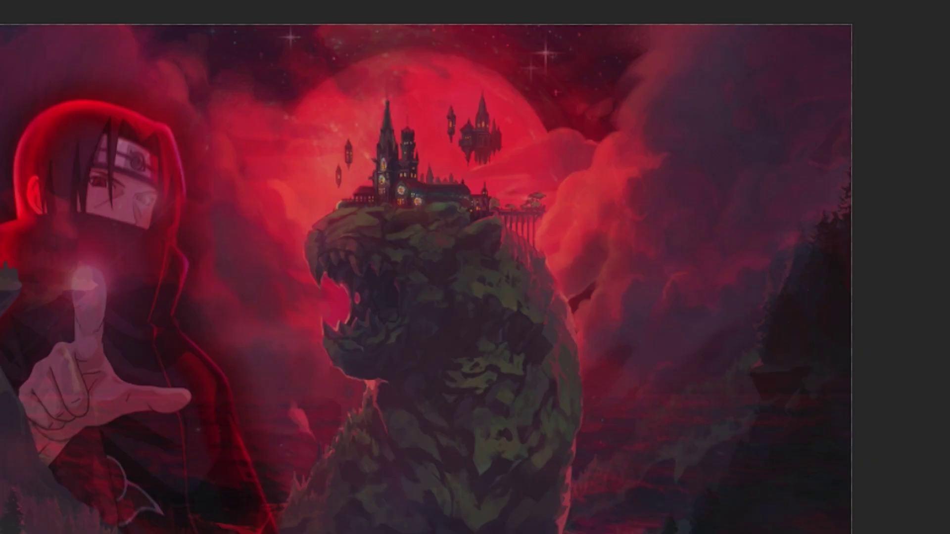
scroll(794, 214, up, 1)
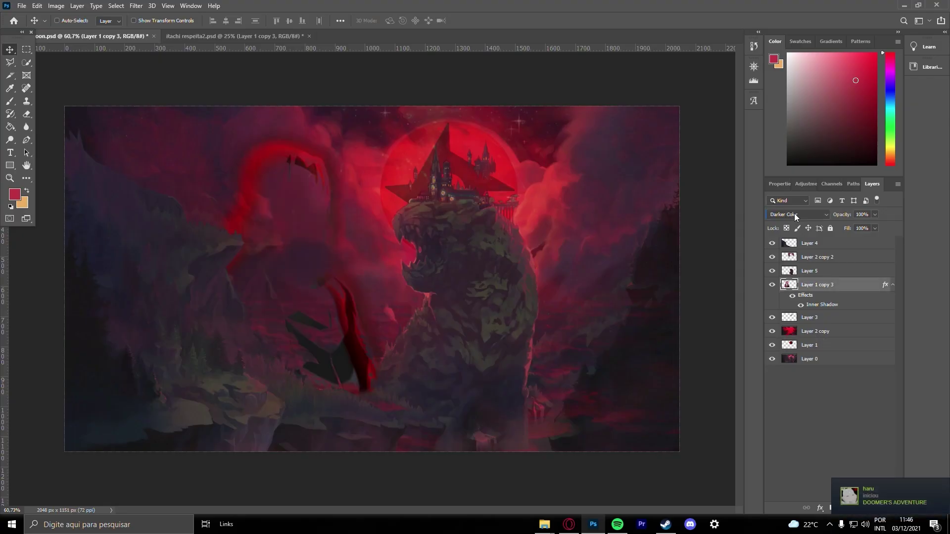
- Compare Darker Color, Overlay, Soft Light and Linear Light on Layer 1 copy 3, and set its blend mode to Lighter Color
scroll(794, 215, down, 1)
scroll(794, 214, up, 1)
scroll(794, 214, down, 4)
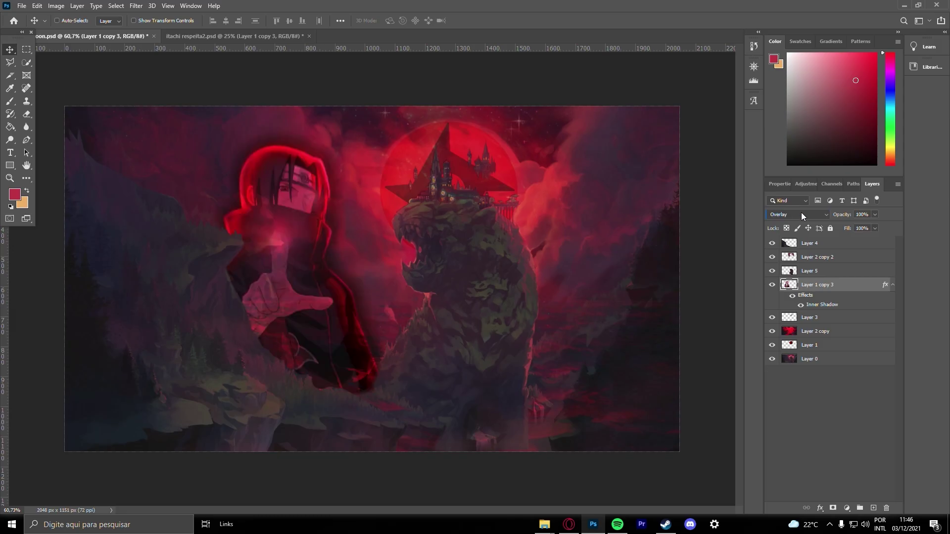
scroll(801, 215, down, 4)
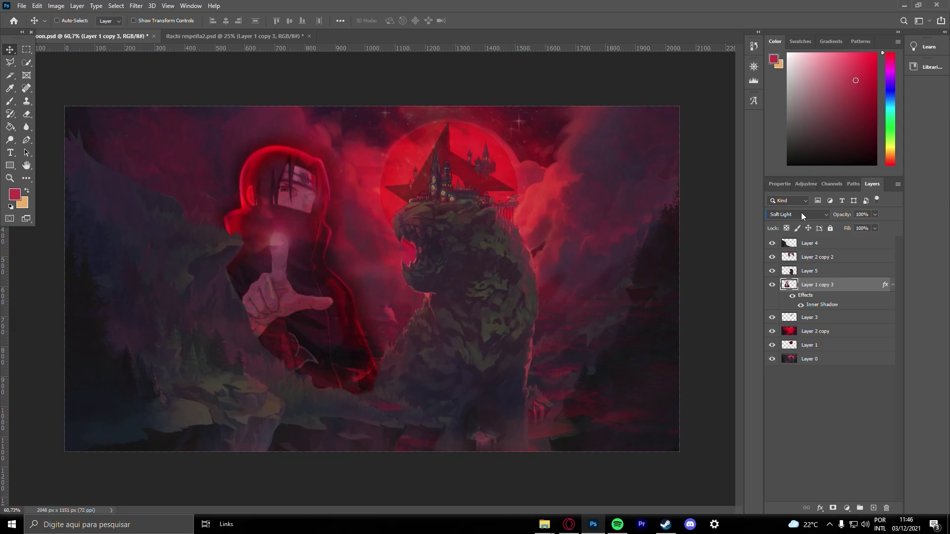
click(801, 214)
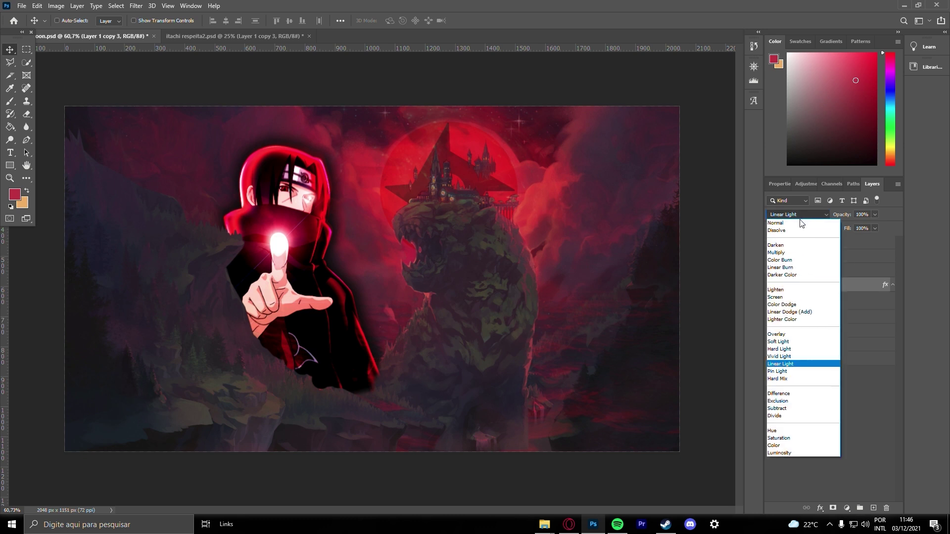
click(797, 303)
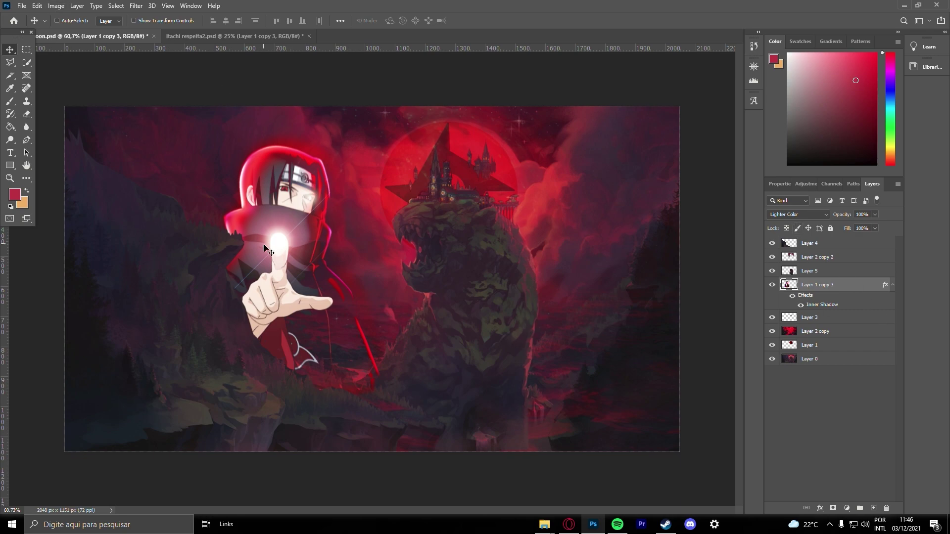
- Examine the artwork and layer stack of itachi respeita2.psd and return to the Blood Moon document
scroll(267, 249, up, 5)
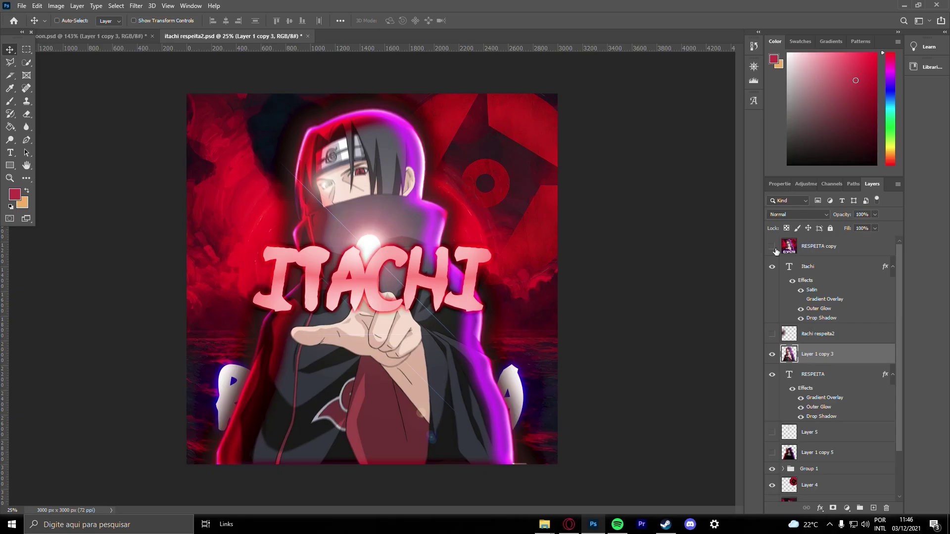
scroll(815, 365, down, 1)
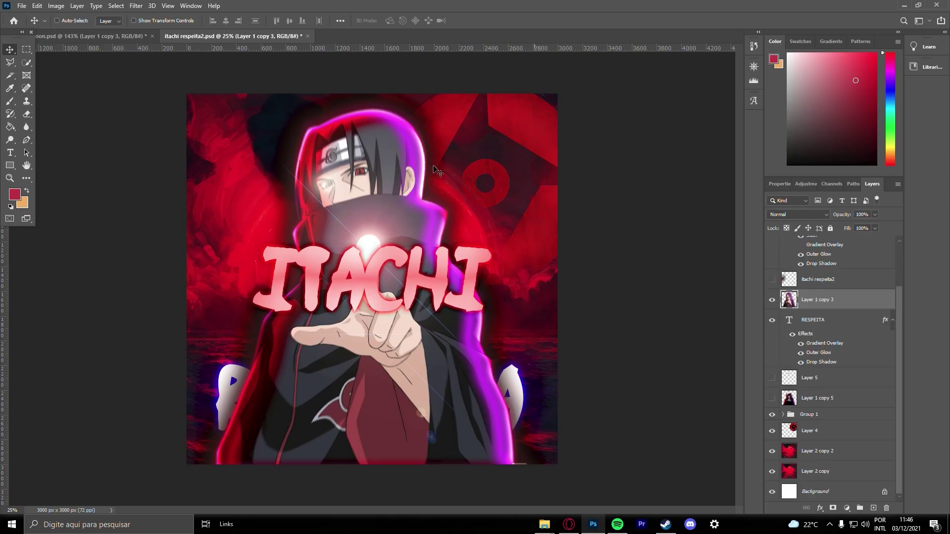
click(91, 35)
scroll(455, 309, down, 5)
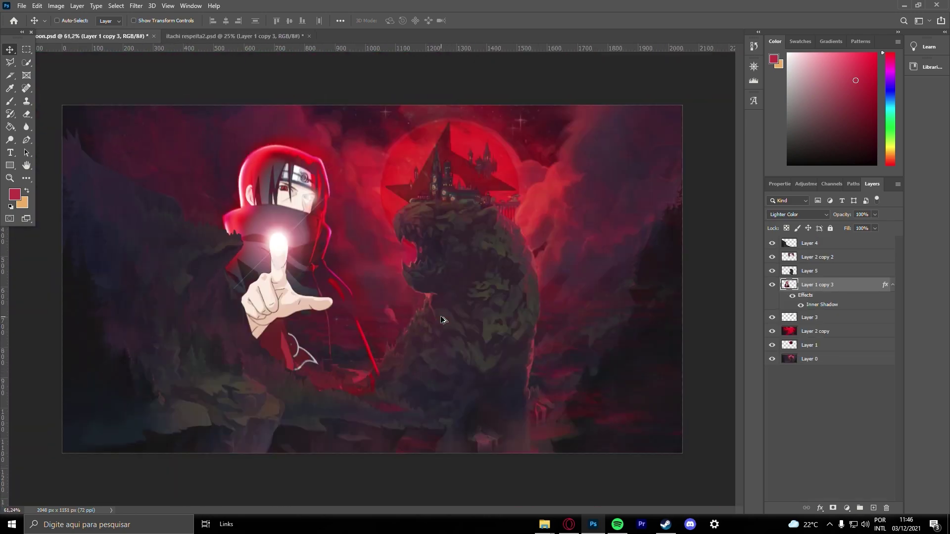
- Copy the RESPEITA text layer from itachi respeita2.psd into the Blood Moon document, above Layer 1 copy 3
click(201, 36)
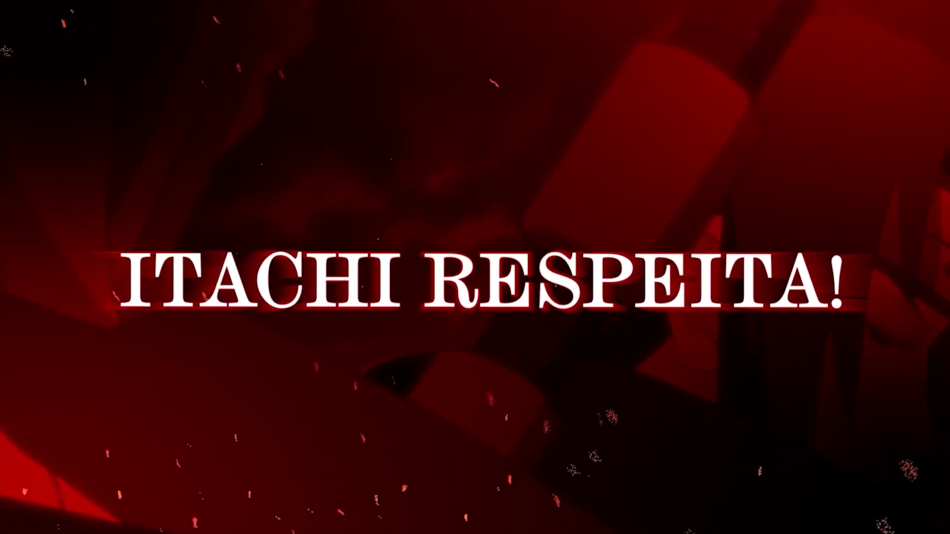
click(823, 376)
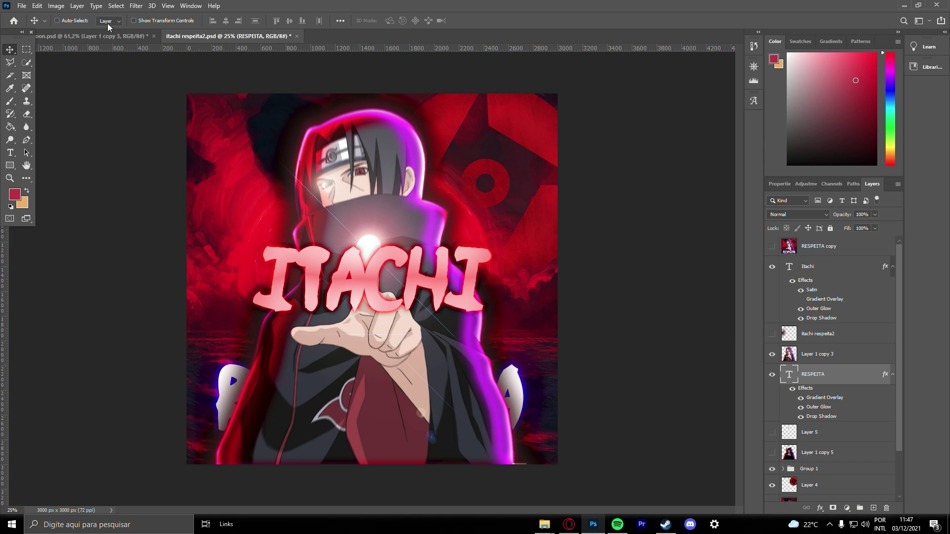
click(112, 37)
key(ctrl+v)
key(ctrl+shift+bracketright)
- Scale the RESPEITA text down over Itachi's lower cloak and recolour its drop shadow red
key(ctrl+t)
drag(683, 181, 351, 233)
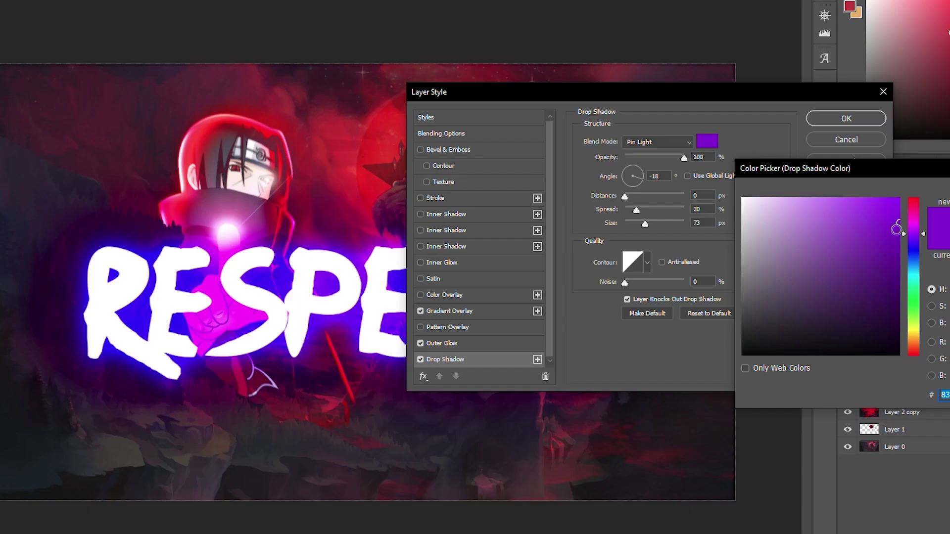
drag(913, 232, 917, 184)
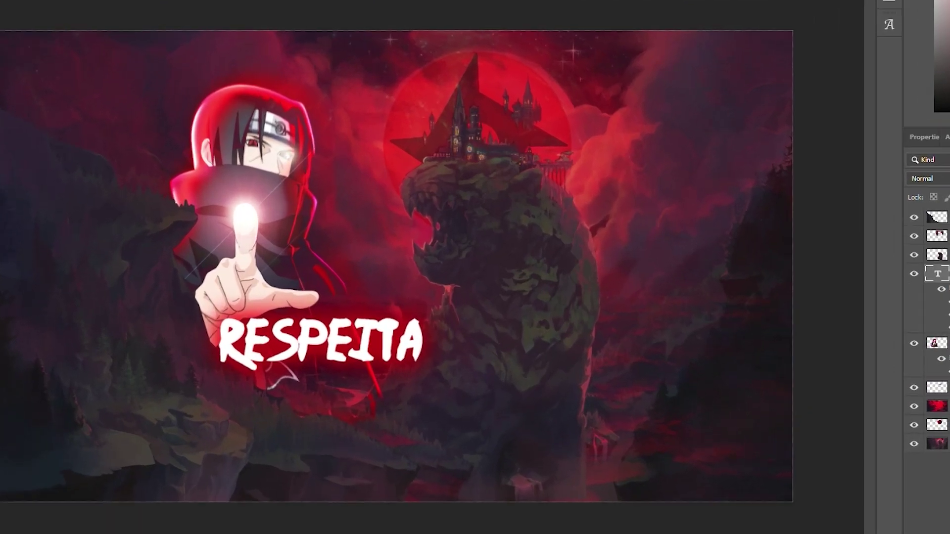
- Compare blend modes such as Darker Color, Lighten, Hard Light and Hue on the RESPEITA text, and set it to Overlay
click(808, 214)
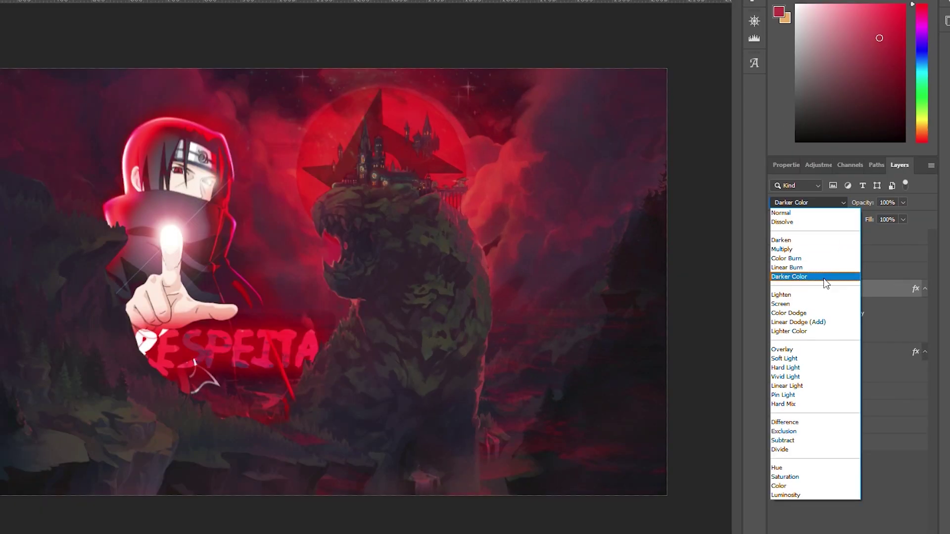
click(809, 276)
scroll(829, 202, down, 5)
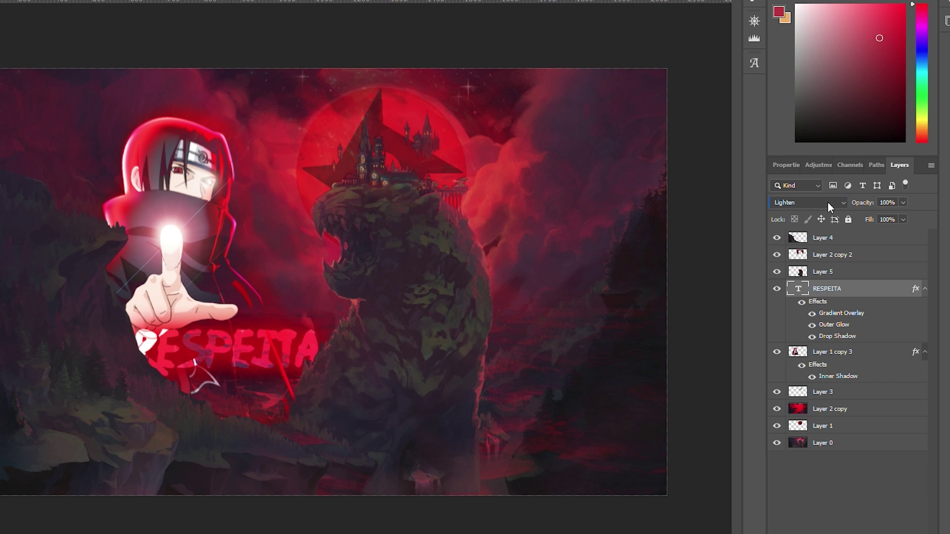
scroll(828, 203, down, 3)
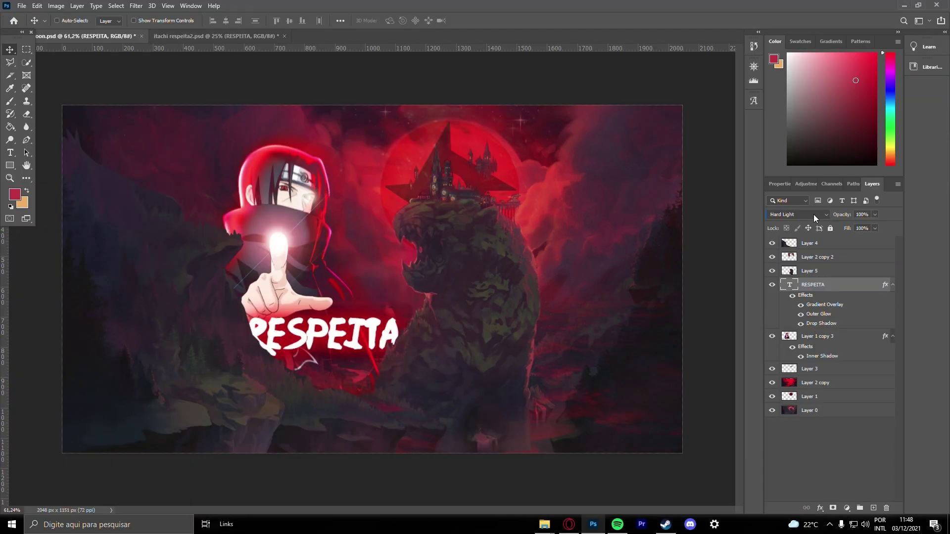
scroll(813, 215, down, 3)
scroll(813, 215, down, 9)
scroll(814, 215, up, 4)
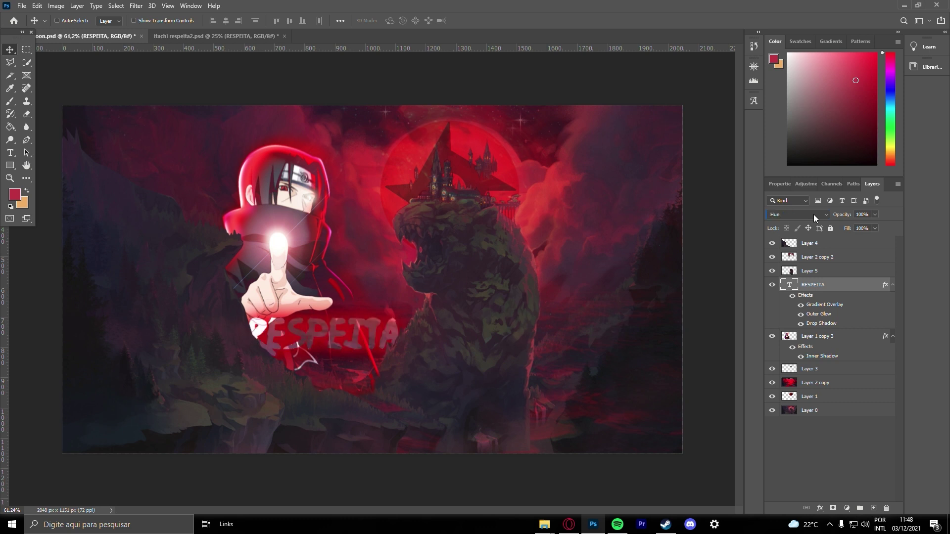
scroll(814, 215, up, 9)
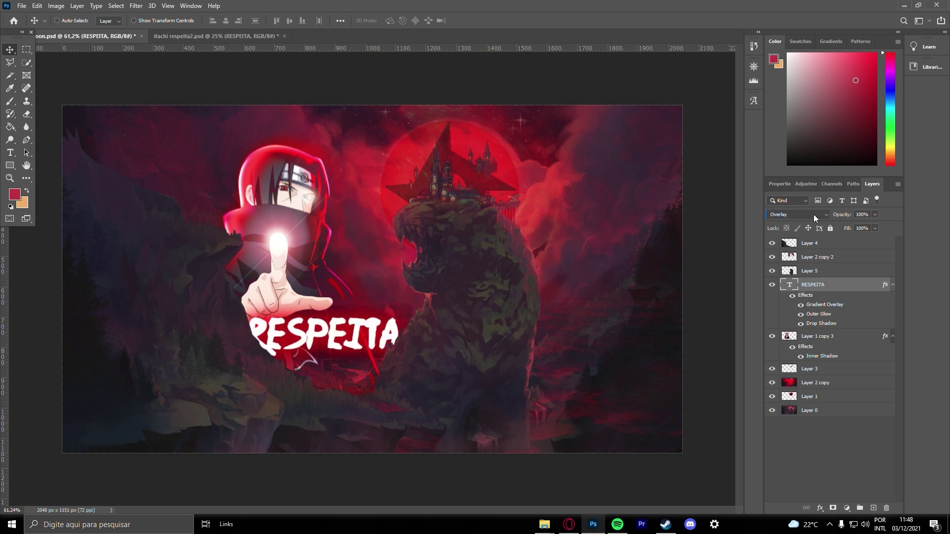
- Scale the RESPEITA text to 79.24% and place it just below Itachi's hand, clear of the foreground rocks
mouse_move(356, 338)
mouse_down()
mouse_move(396, 318)
mouse_move(368, 325)
mouse_up()
key(ctrl+t)
drag(330, 333, 352, 340)
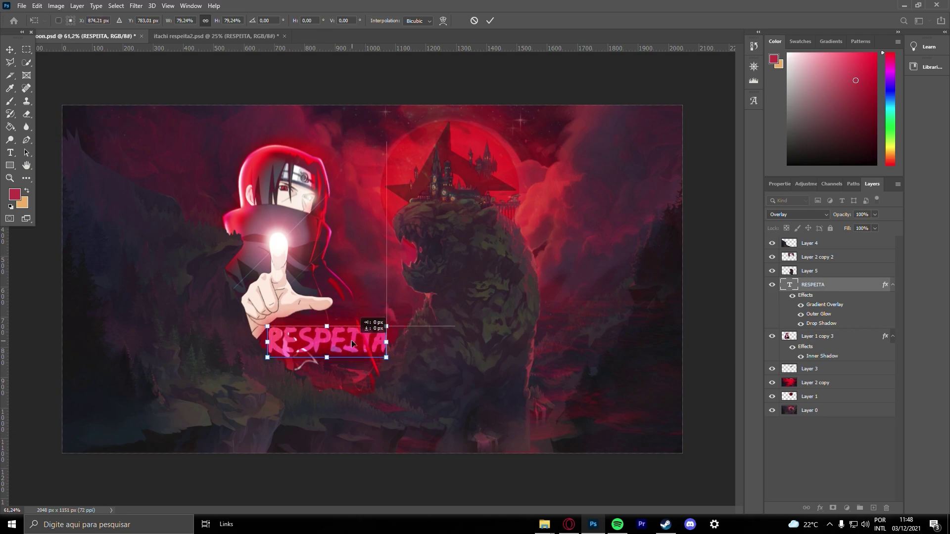
key(Return)
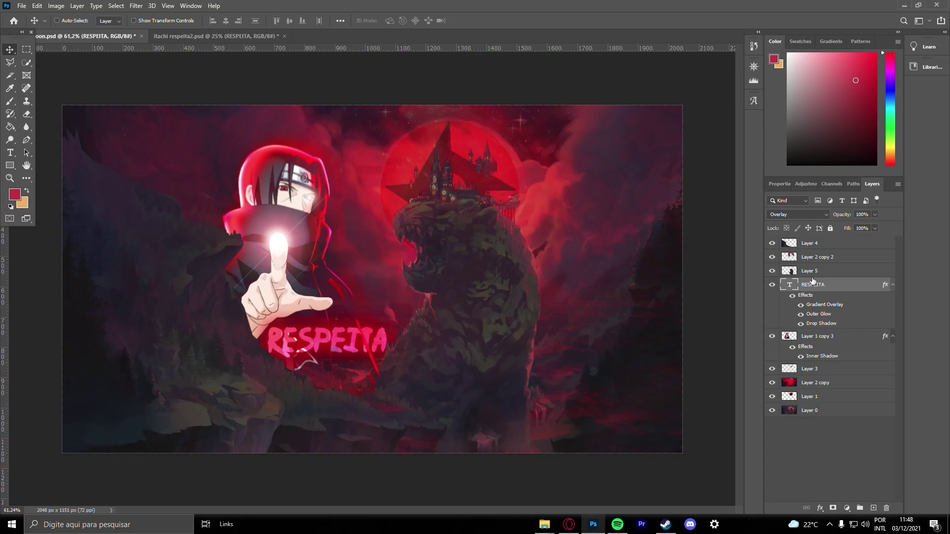
- Add an Inner Shadow effect to Layer 5
click(812, 275)
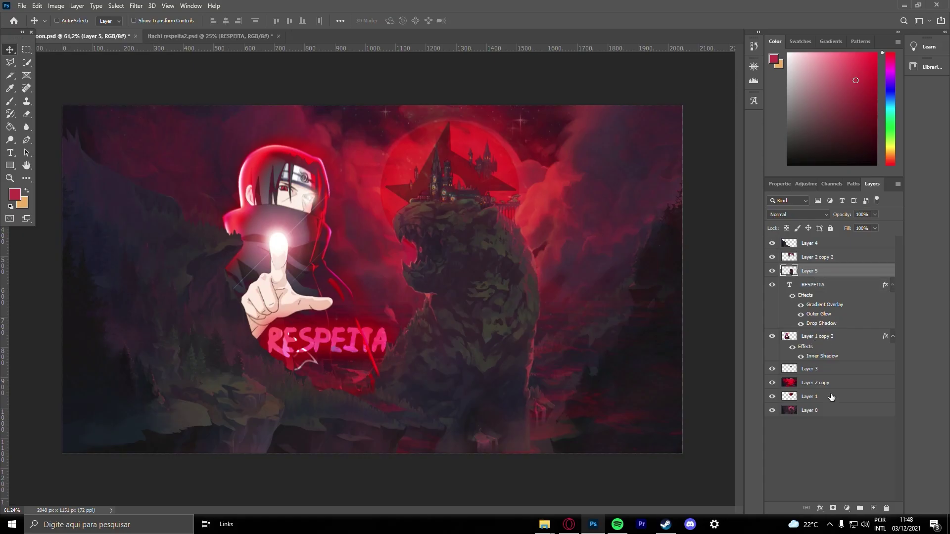
click(820, 508)
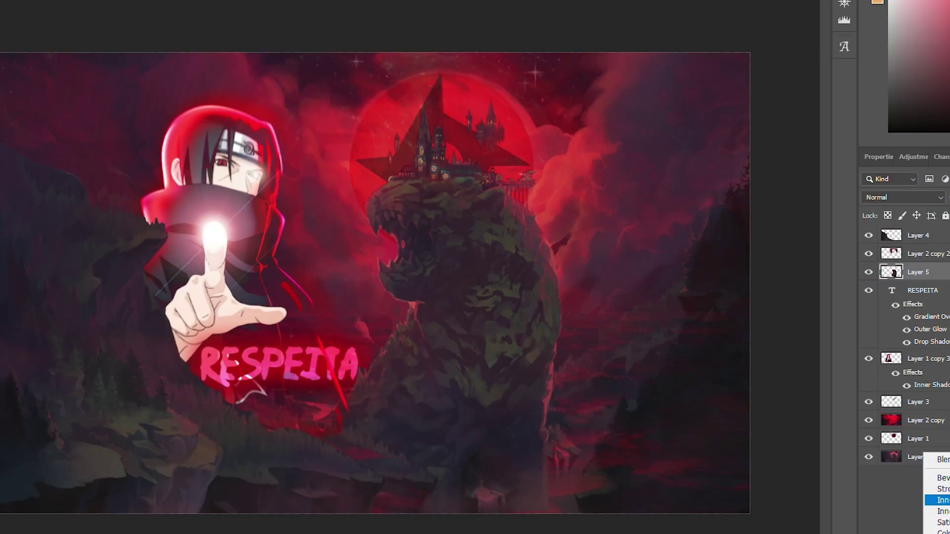
click(849, 444)
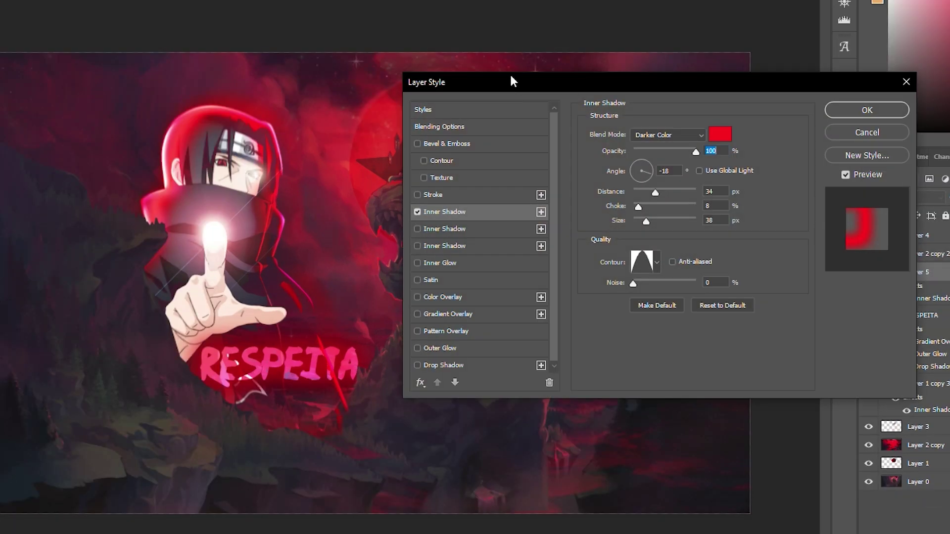
- Try a red inner shadow around the rock beast on Layer 5 using the Linear Dodge (Add) blend mode
drag(509, 79, 698, 80)
drag(377, 272, 465, 271)
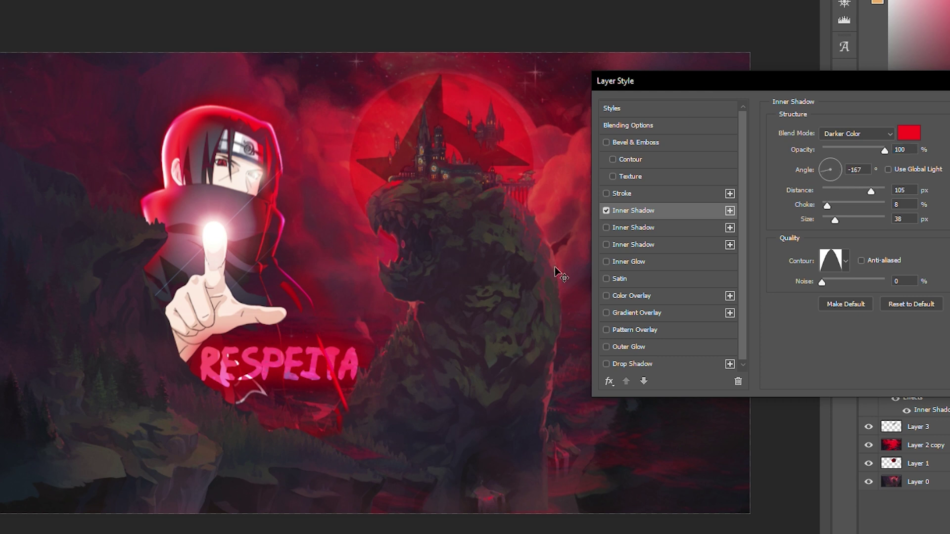
click(857, 134)
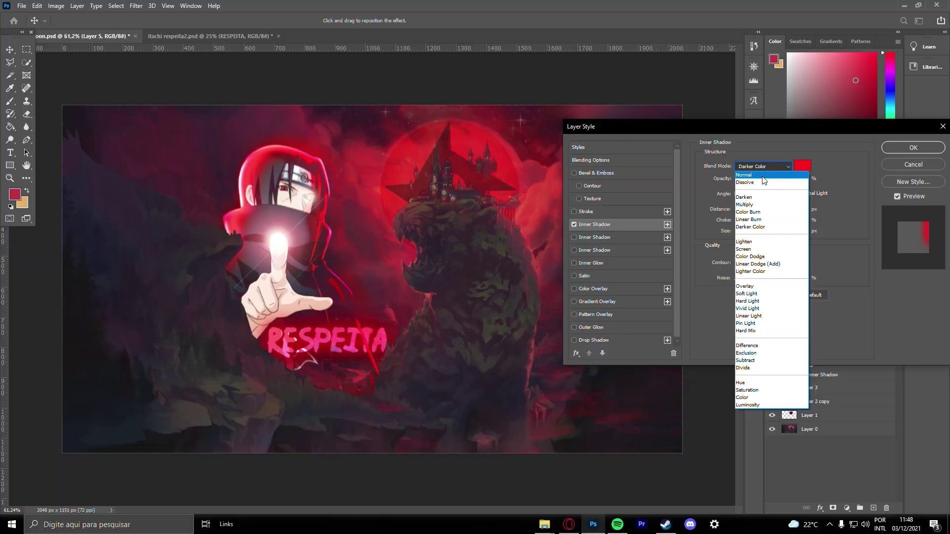
click(852, 144)
scroll(855, 133, down, 11)
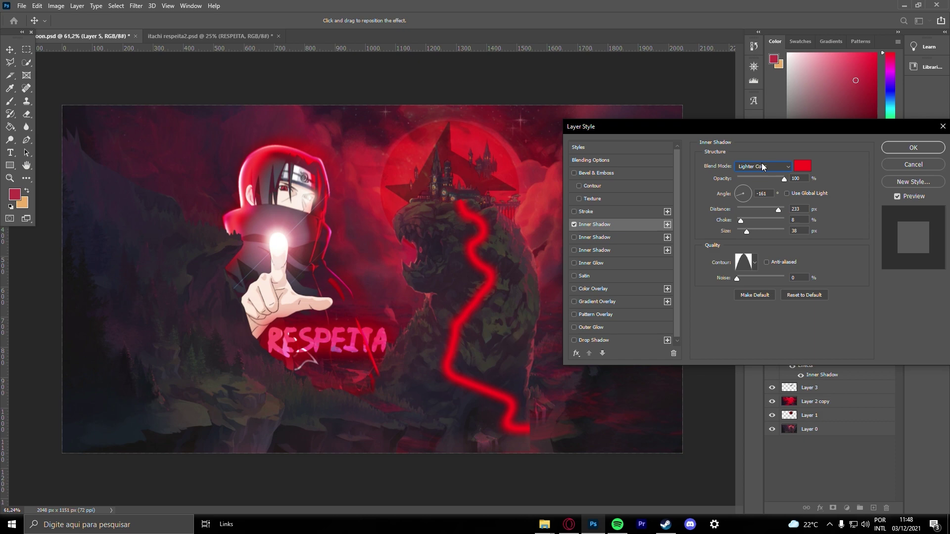
key(Up)
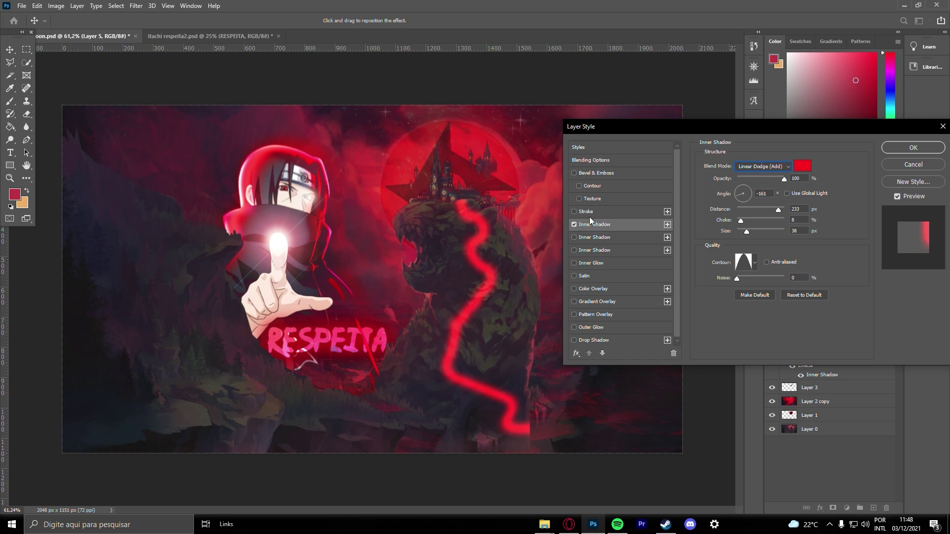
drag(499, 255, 402, 277)
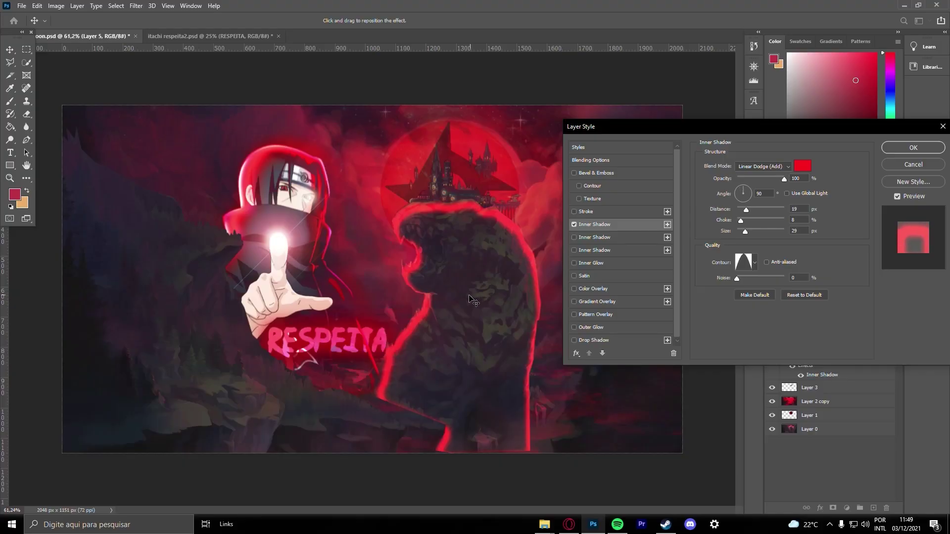
drag(471, 297, 472, 298)
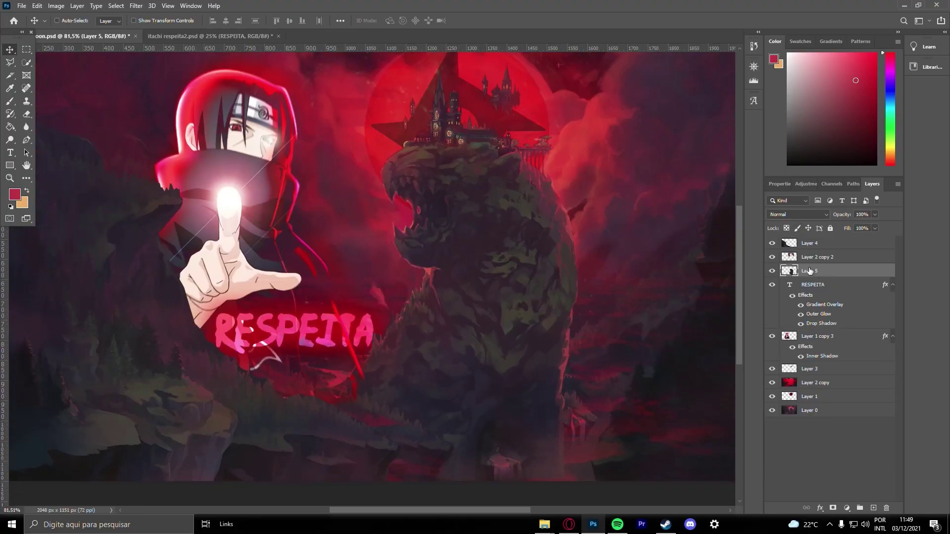
- Move Layer 0 to the front of the layer stack and switch to the Polygonal Lasso
drag(810, 410, 810, 240)
click(10, 62)
click(404, 311)
click(380, 344)
click(356, 371)
click(335, 399)
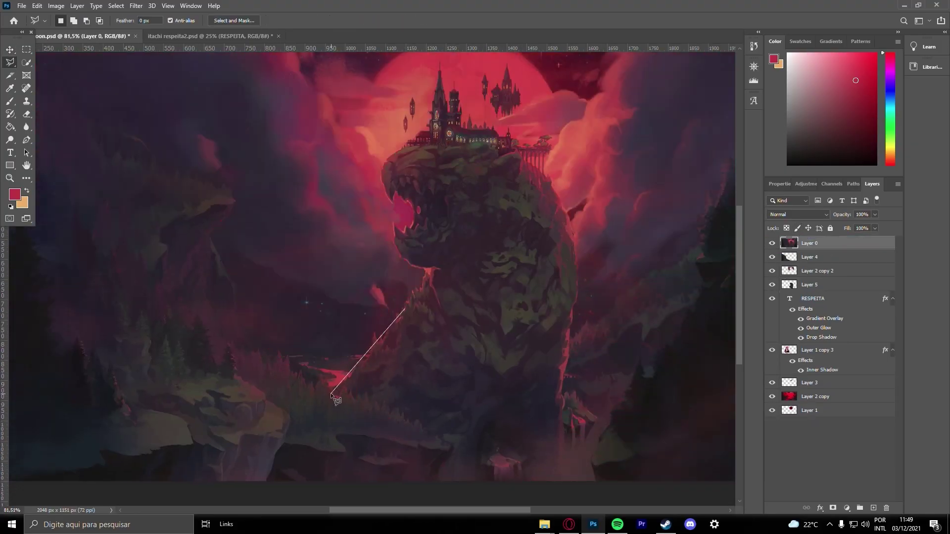
click(296, 484)
key(Escape)
- Select the area at the rock beast's base on Layer 0 with straight lasso segments and copy it to a new layer
click(336, 403)
click(359, 361)
click(563, 403)
click(573, 500)
click(340, 462)
click(336, 404)
key(ctrl+j)
- Place Layer 6 directly above Layer 5 and merge the two layers
drag(817, 244, 819, 299)
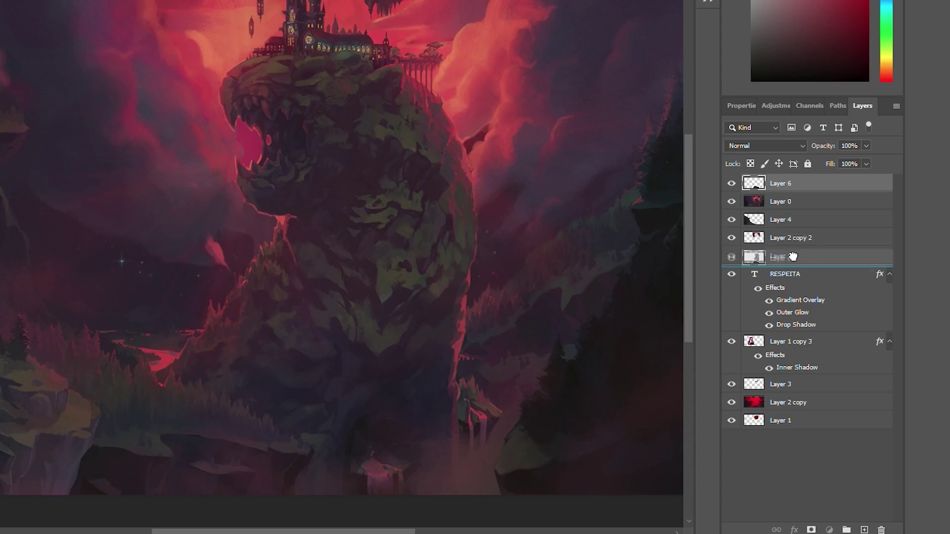
drag(793, 256, 793, 259)
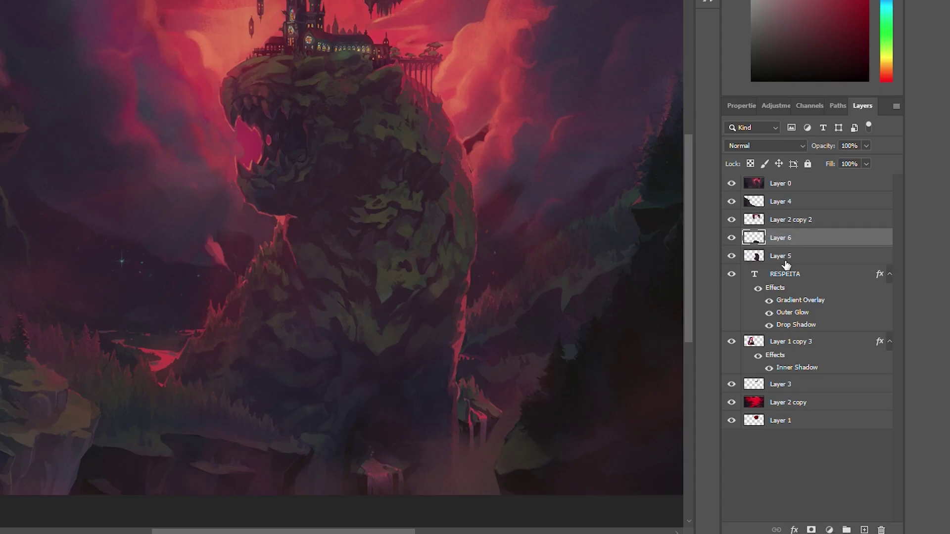
ctrl+click(786, 259)
right_click(791, 266)
click(664, 373)
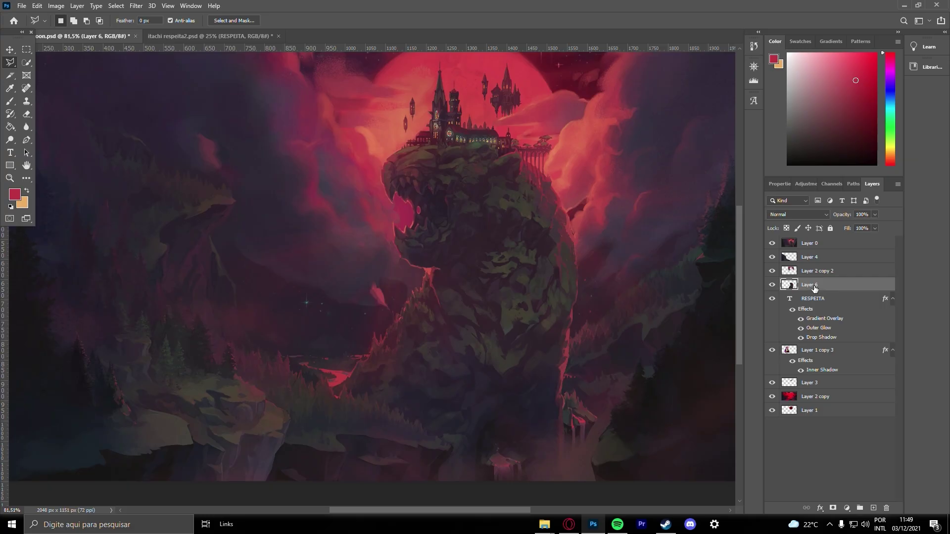
- Return Layer 0 to the back of the layer stack
drag(812, 243, 823, 397)
key(ctrl+0)
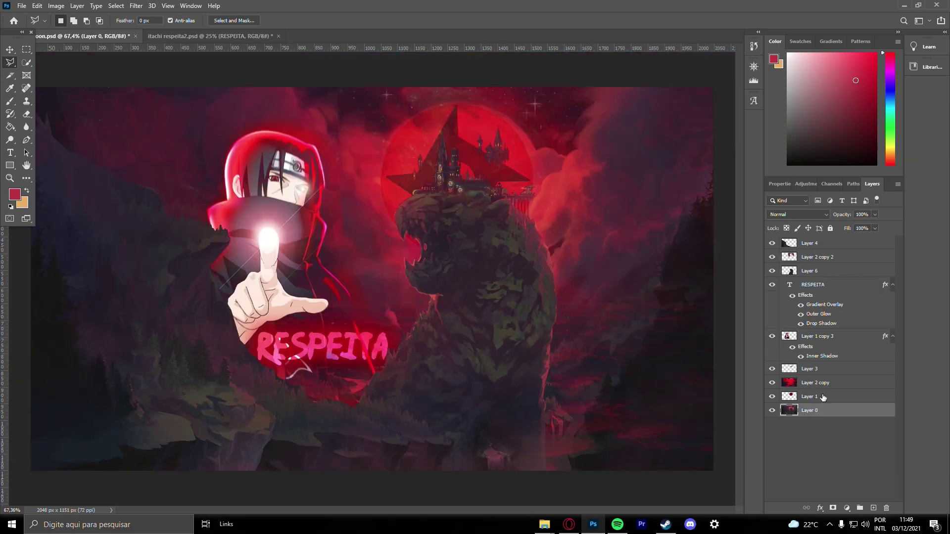
click(808, 337)
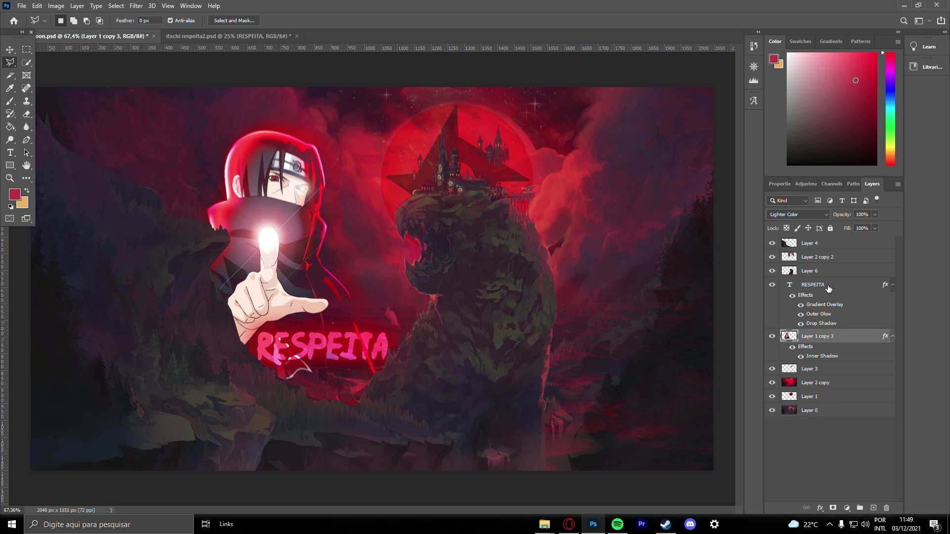
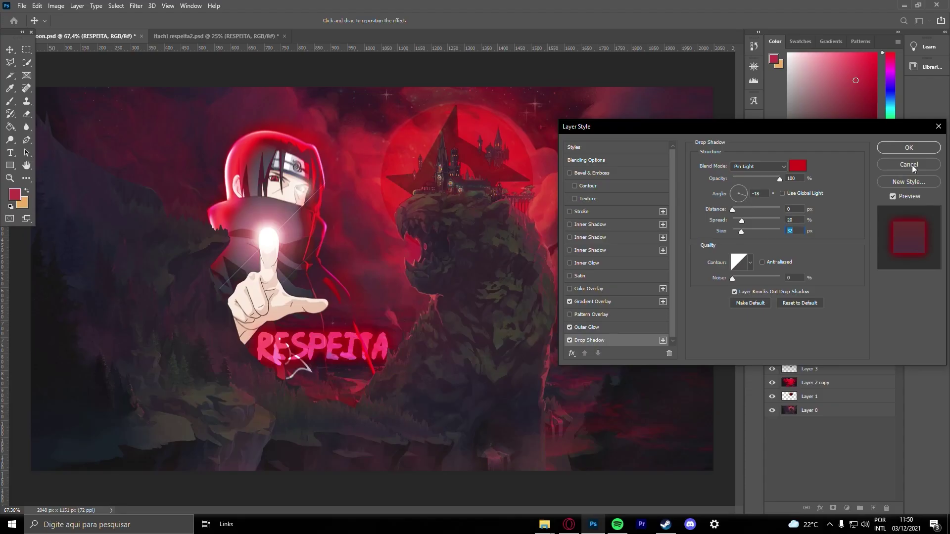
click(901, 163)
- Add a red Inner Shadow to Layer 6 with 30% opacity, an angle of -168°, 20 px distance and 106 px size
click(817, 508)
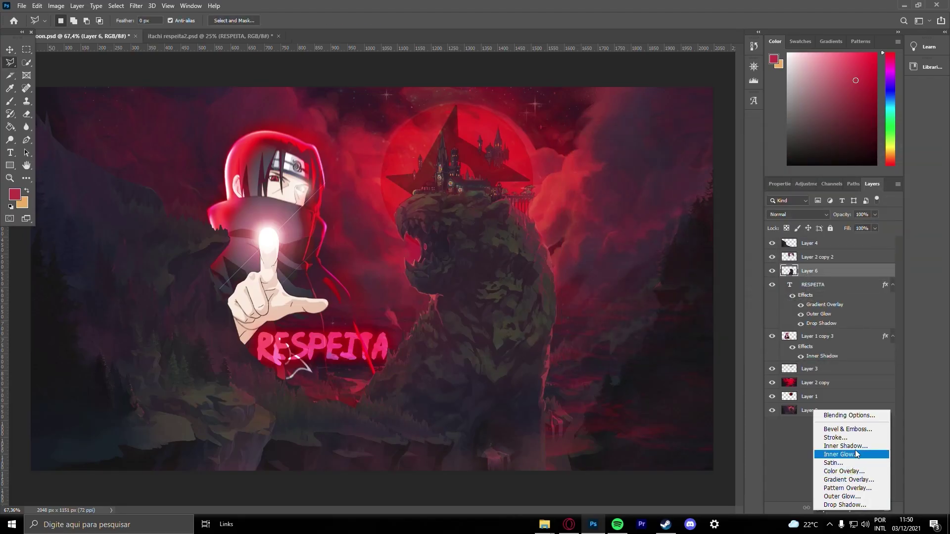
click(845, 446)
scroll(768, 168, down, 20)
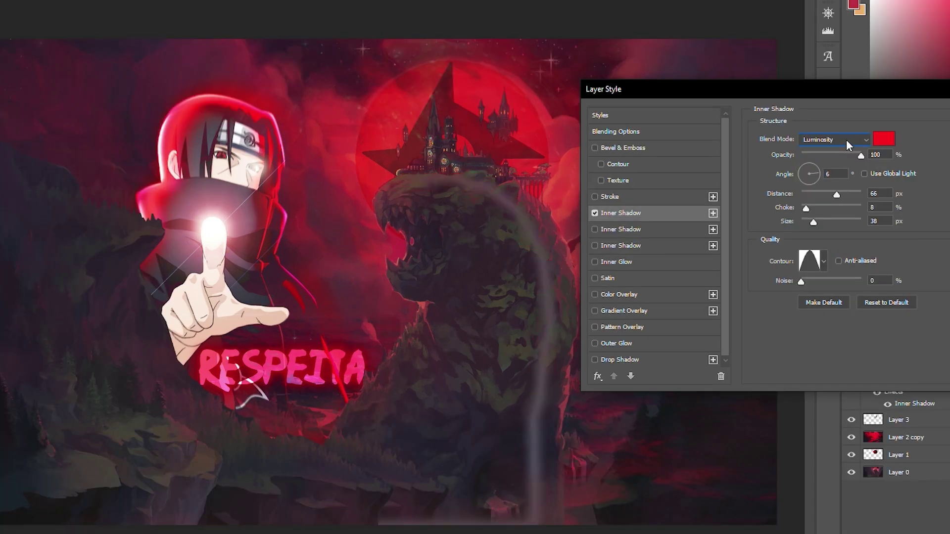
scroll(846, 141, up, 12)
drag(837, 195, 830, 222)
click(801, 180)
drag(861, 155, 835, 155)
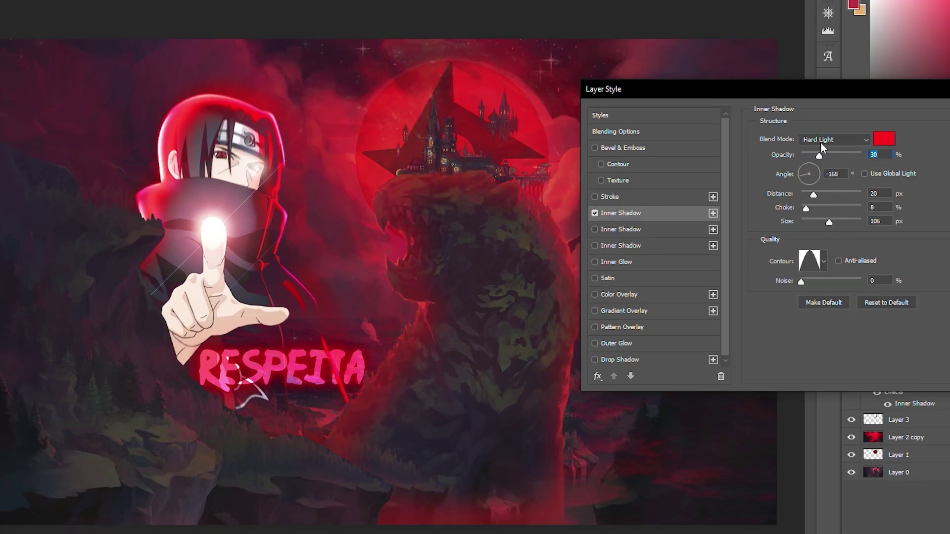
- Compare blend modes for Layer 6's inner shadow and settle on Hard Mix
scroll(820, 142, up, 11)
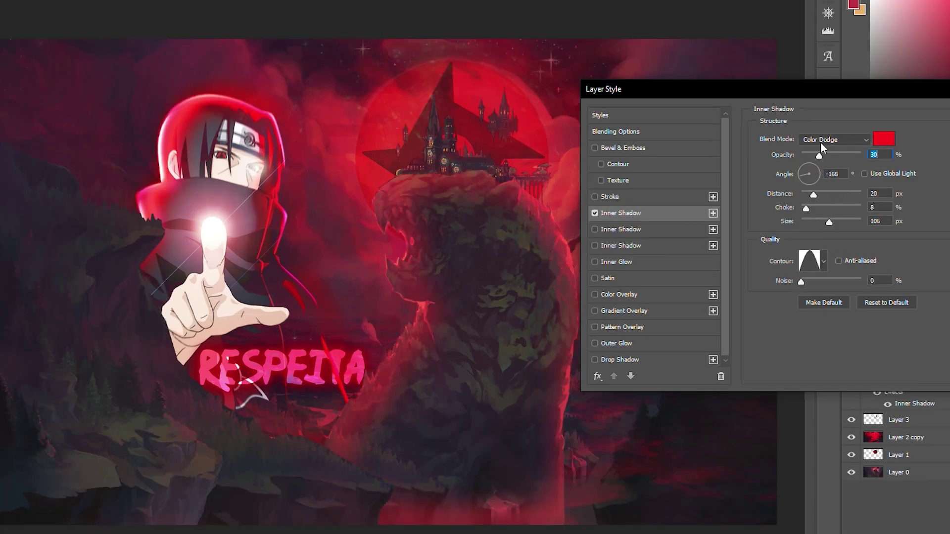
scroll(819, 139, down, 12)
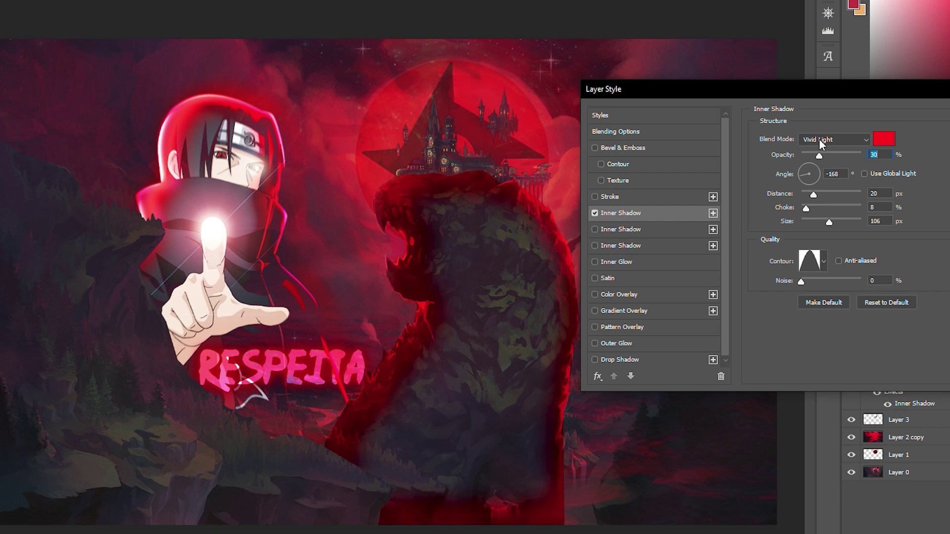
scroll(818, 140, down, 1)
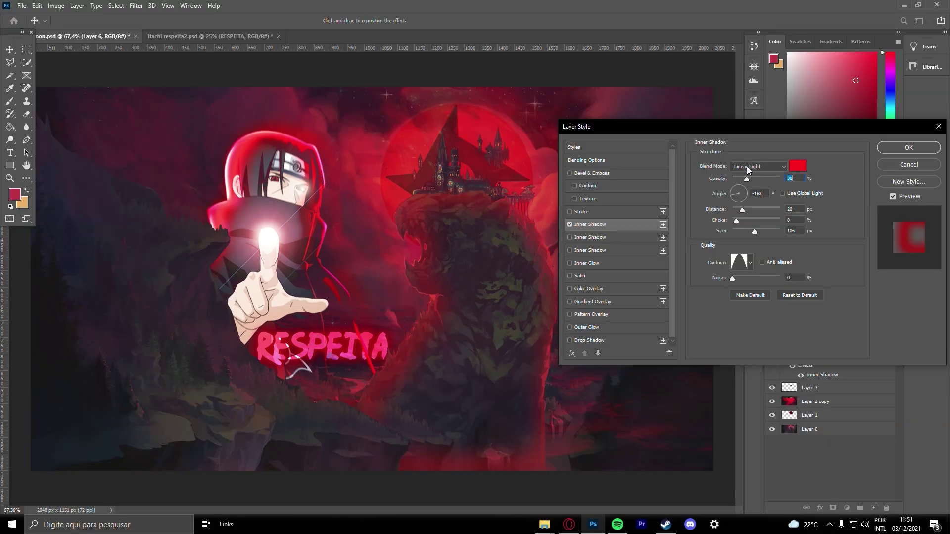
scroll(747, 166, up, 2)
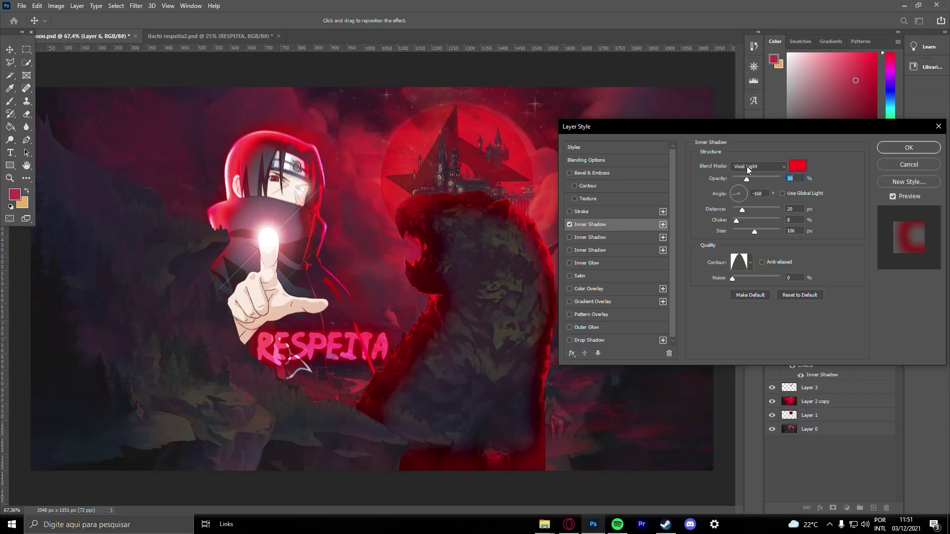
scroll(747, 166, down, 1)
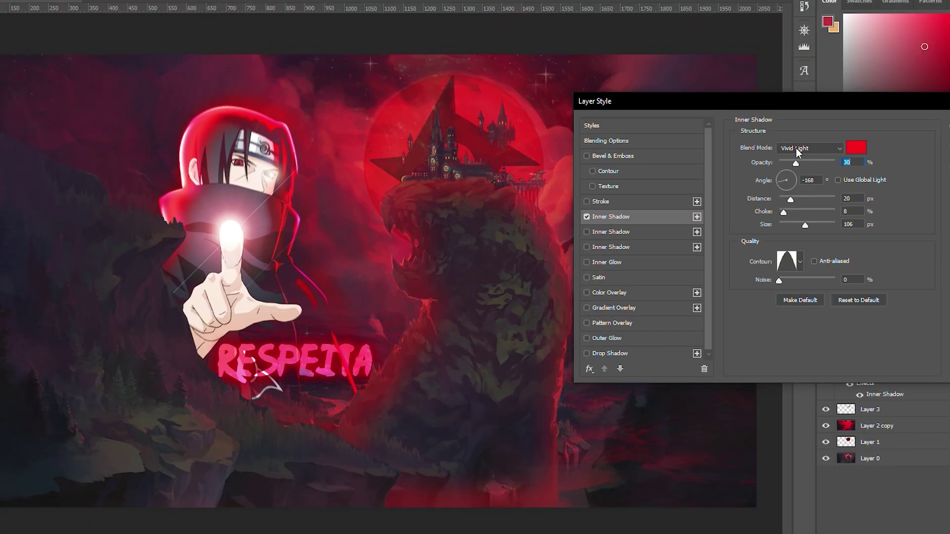
scroll(796, 148, down, 3)
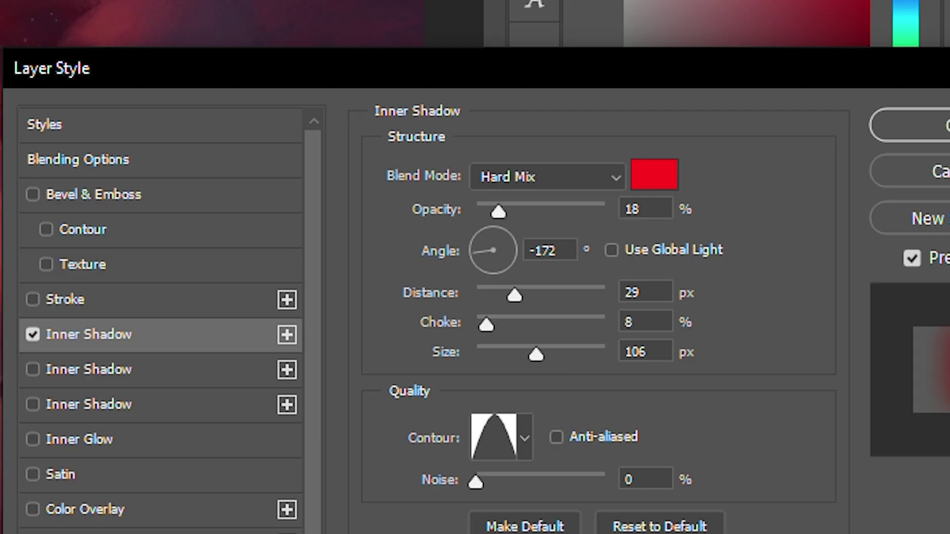
- Set the inner shadow's angle to -95°, distance to 0 px and opacity to 26%, reduce its size, and apply the style
drag(3, 359, 1, 353)
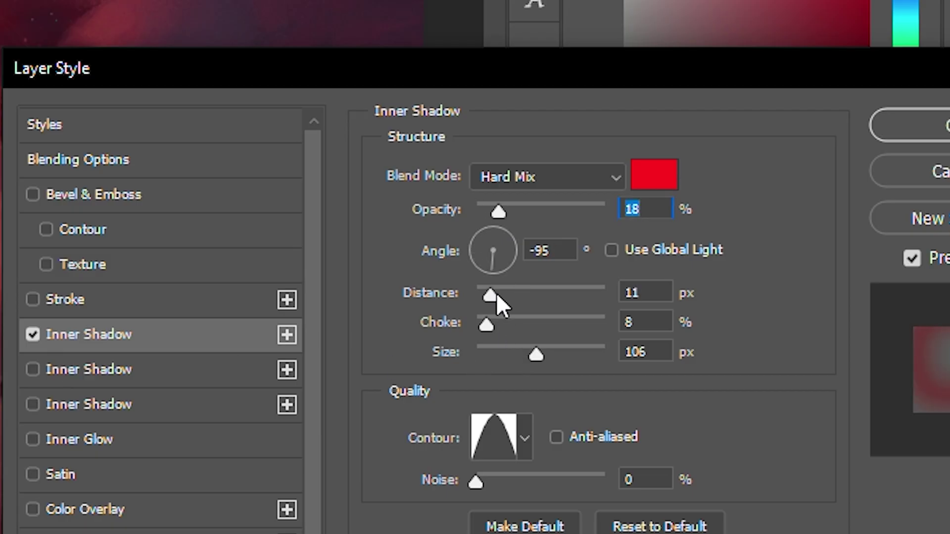
drag(497, 296, 547, 297)
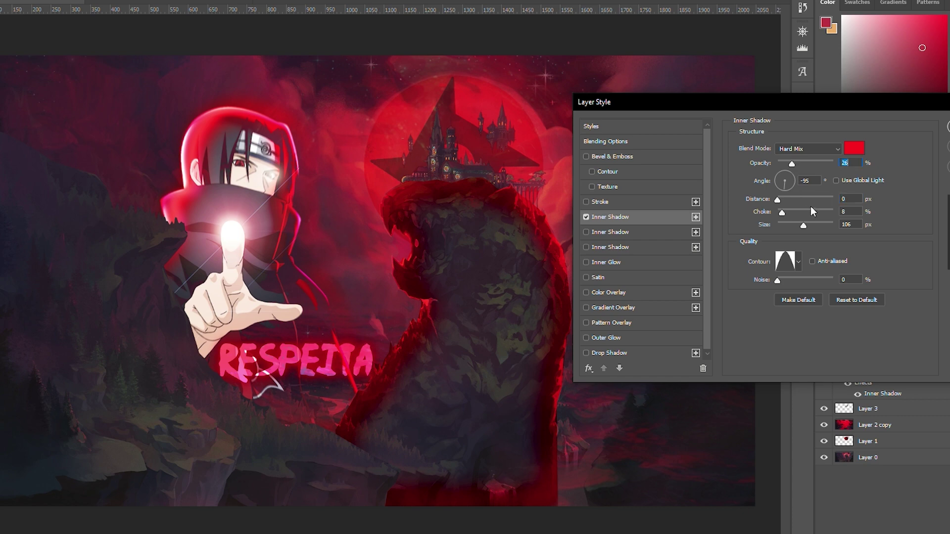
drag(823, 224, 793, 225)
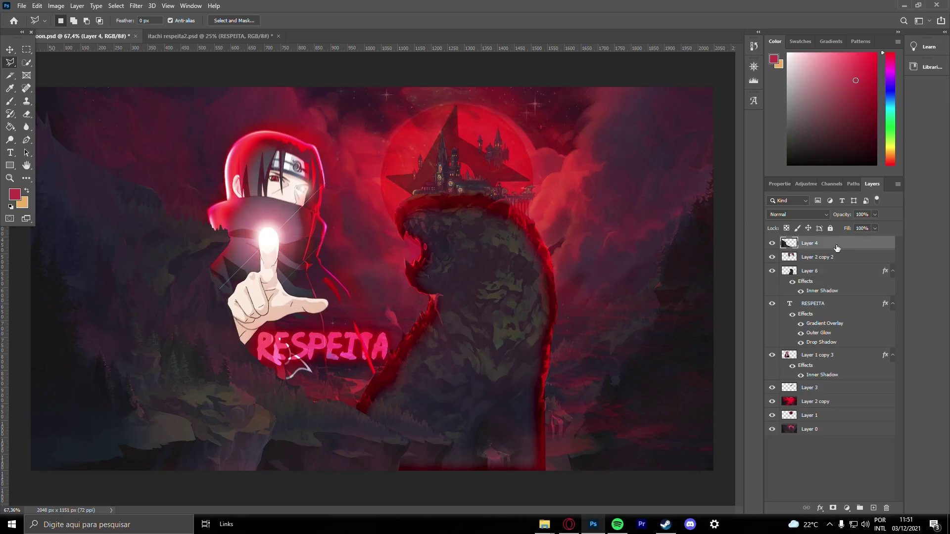
- Duplicate Layer 4 and move the copied mountain rightward until it overlaps the rock beast
drag(836, 245, 872, 508)
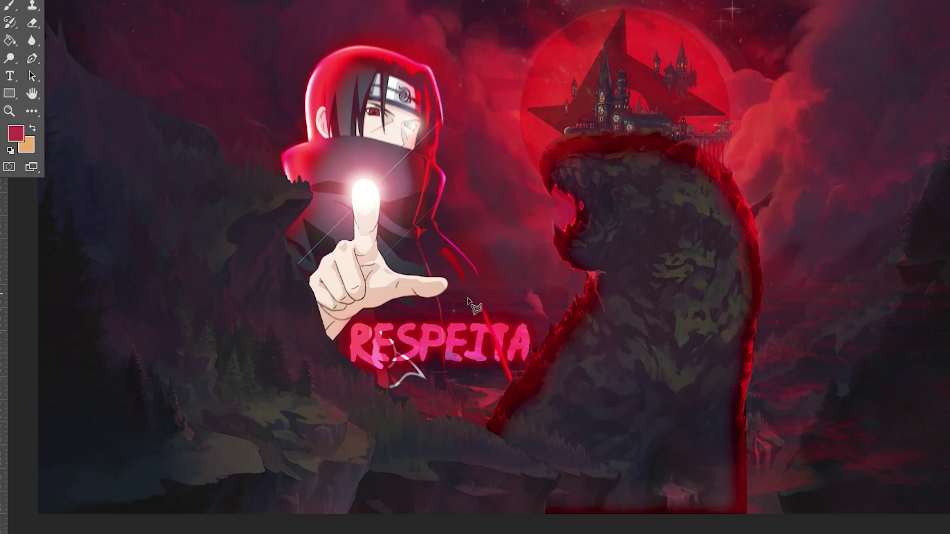
click(605, 305)
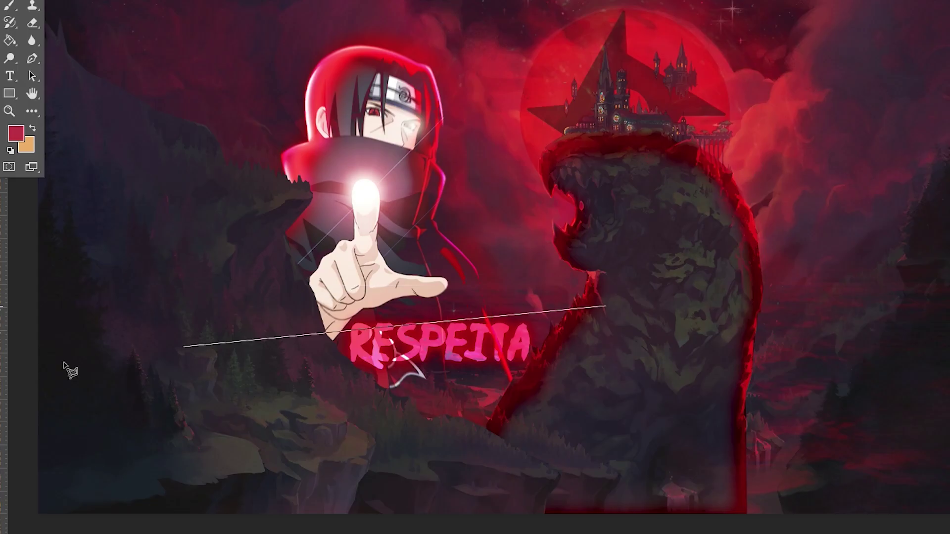
key(Escape)
click(10, 49)
drag(236, 373, 485, 395)
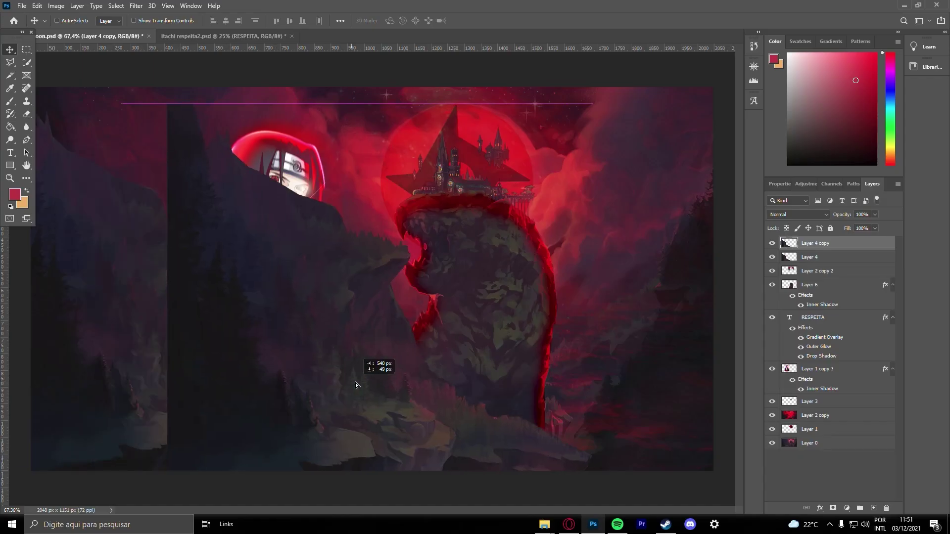
drag(355, 385, 377, 384)
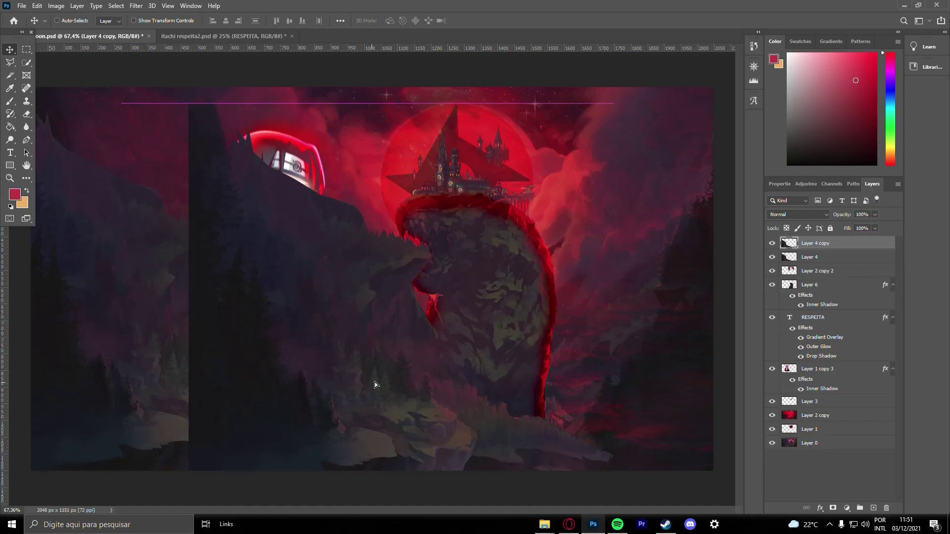
- Try flipping the whole canvas horizontally
click(56, 6)
mouse_move(75, 31)
mouse_move(74, 99)
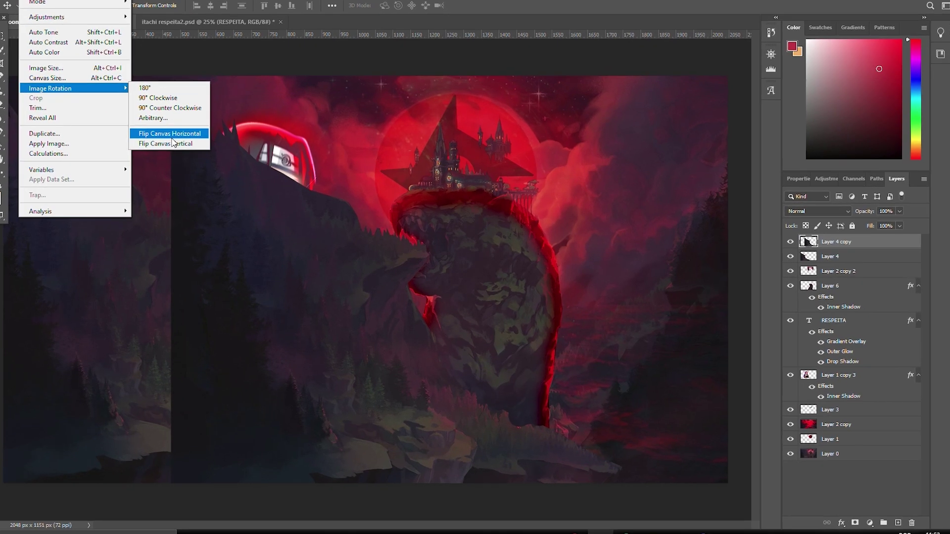
click(183, 142)
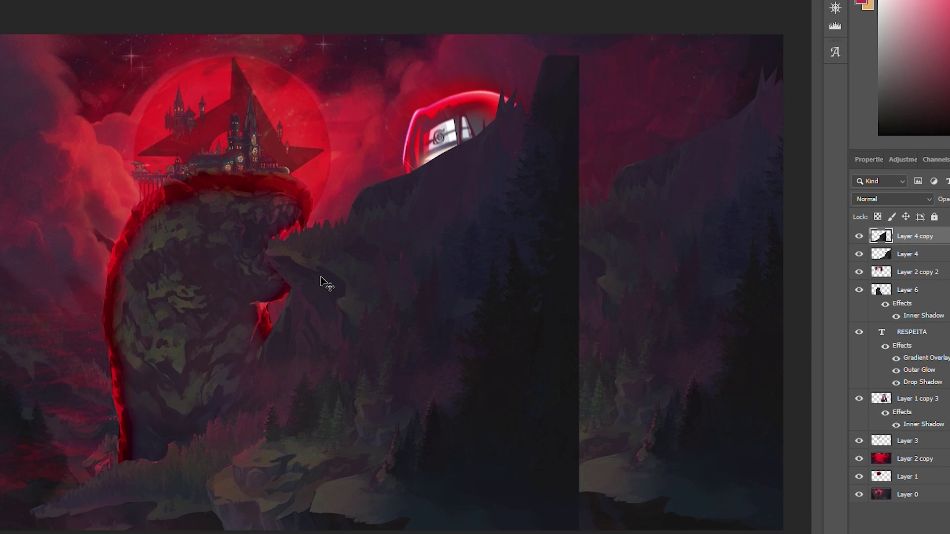
key(ctrl+z)
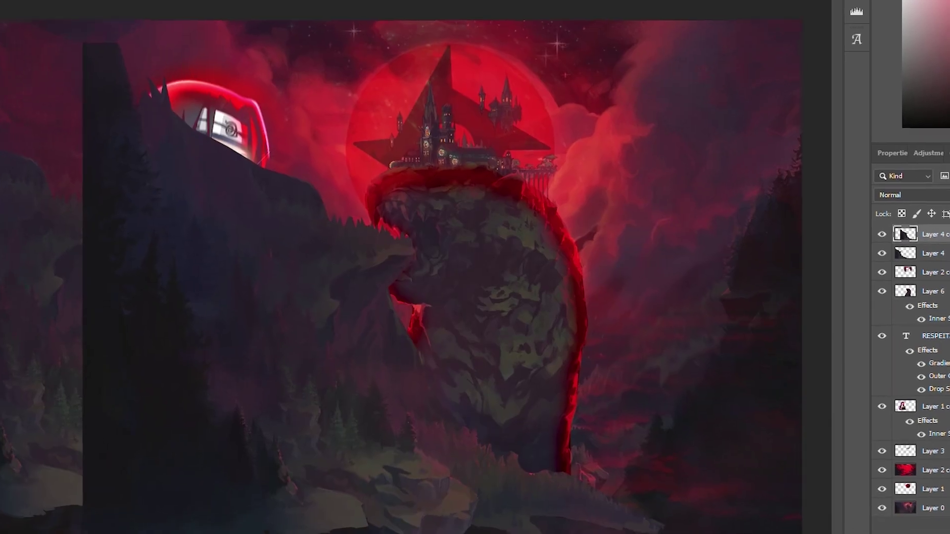
- Flip Layer 4 copy horizontally and move the mirrored mountain toward the image's right edge
click(37, 5)
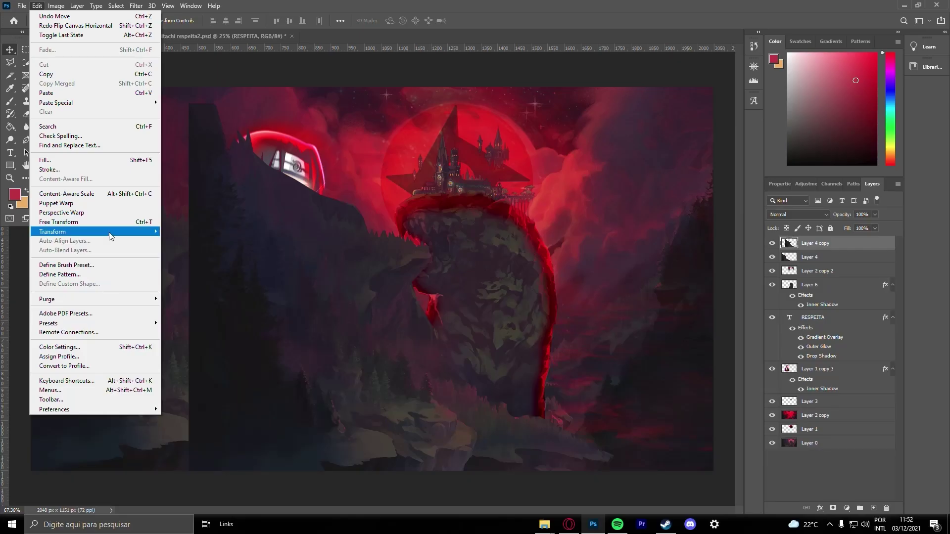
mouse_move(111, 232)
click(181, 386)
drag(423, 340, 524, 341)
- Resize Layer 4 copy with Free Transform and position it over the beast's lower body at the image's right edge
key(ctrl+t)
drag(713, 123, 740, 165)
drag(451, 251, 466, 288)
key(Return)
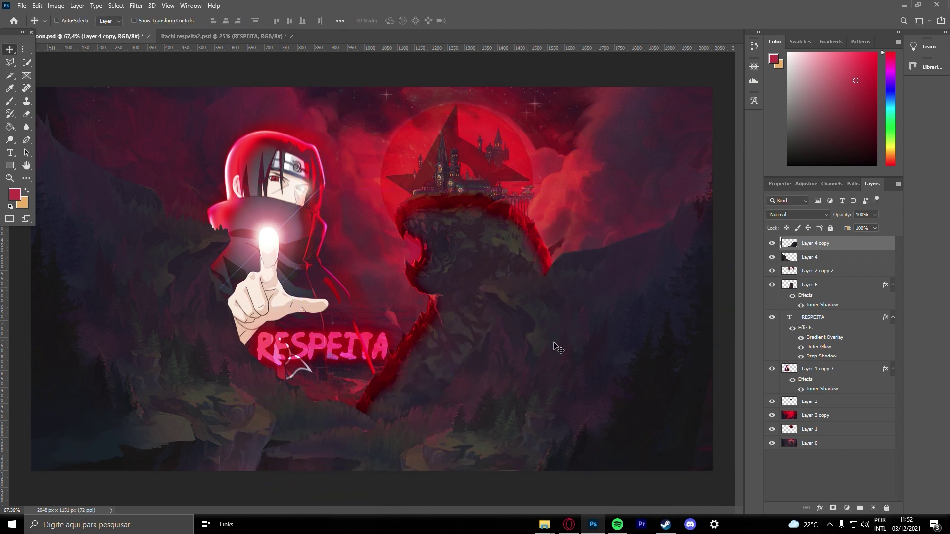
- Erase the mirrored mountain on Layer 4 copy from over the beast's body with a much larger soft eraser
click(27, 114)
click(72, 21)
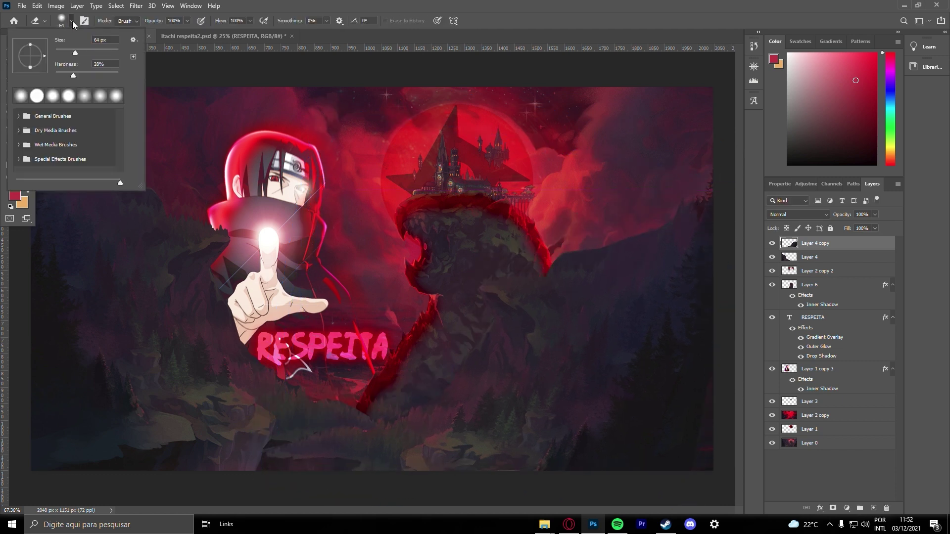
drag(77, 53, 87, 53)
mouse_move(583, 298)
mouse_down()
mouse_move(509, 331)
mouse_move(596, 341)
mouse_up()
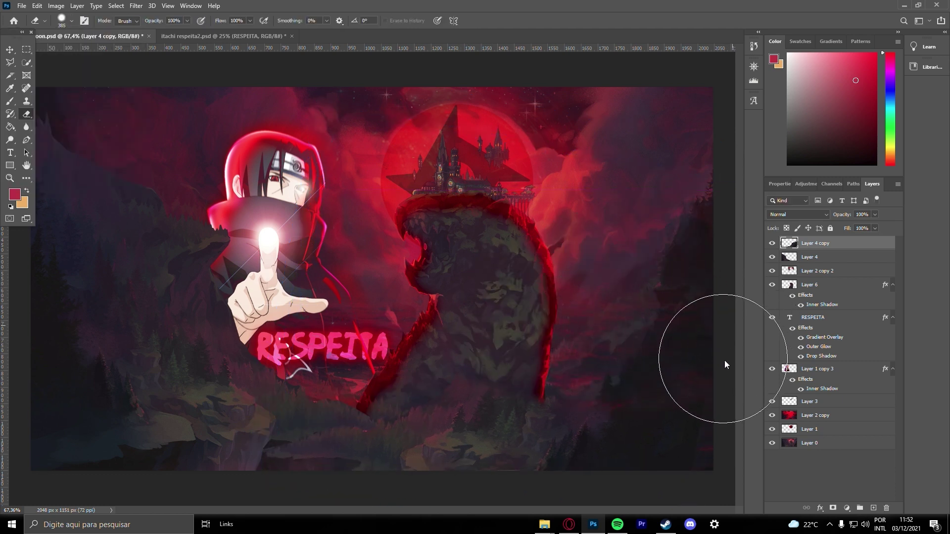
- Erase the hard straight forest edge of Layer 4 around the foot of the beast with a small 17 px eraser
scroll(376, 346, up, 3)
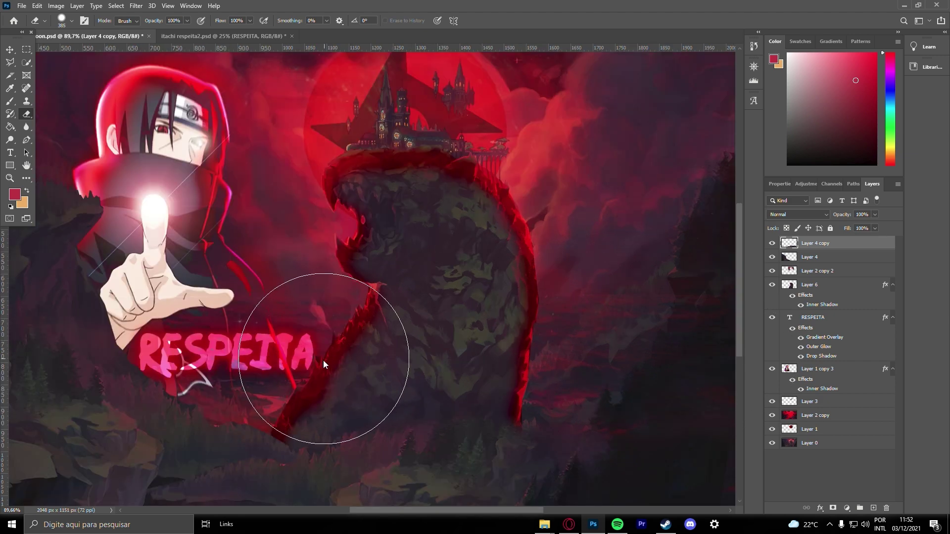
scroll(312, 375, up, 2)
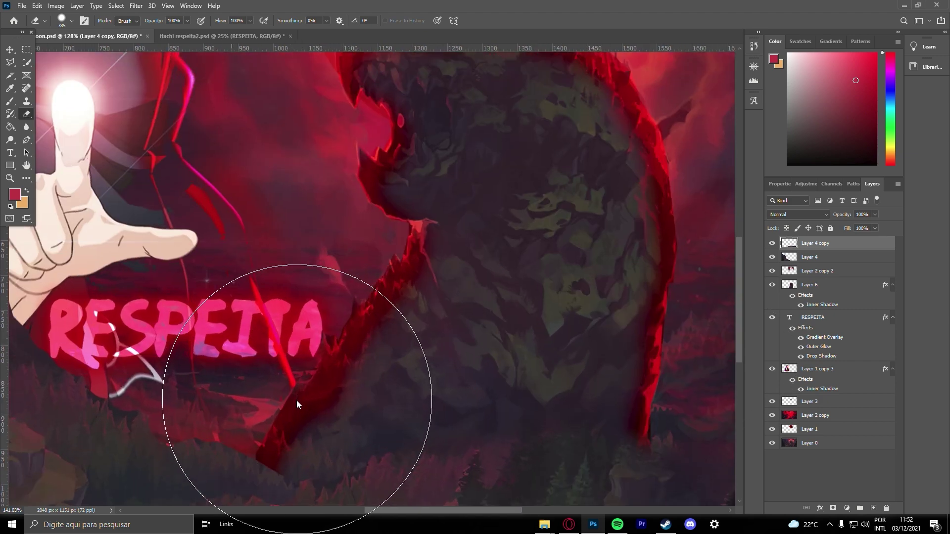
scroll(290, 407, down, 3)
scroll(318, 332, up, 3)
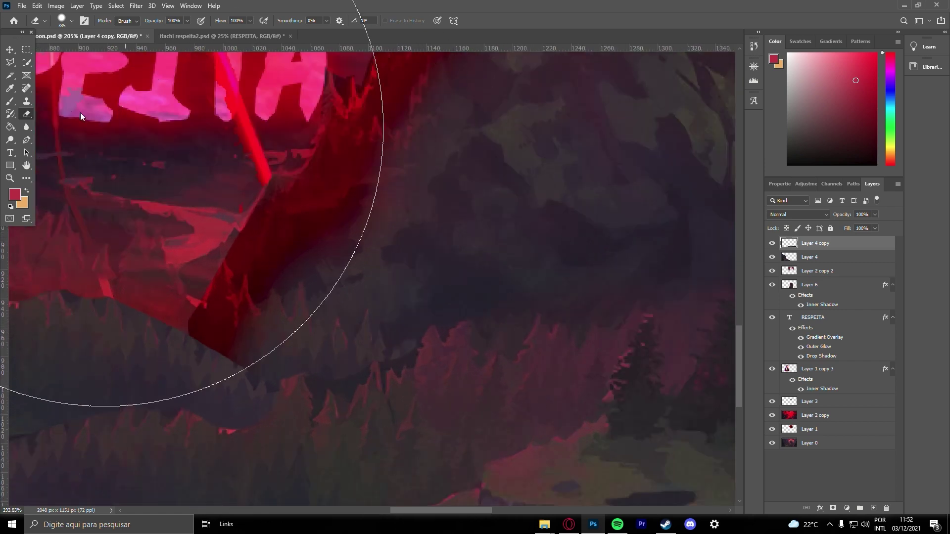
right_click(27, 113)
click(60, 134)
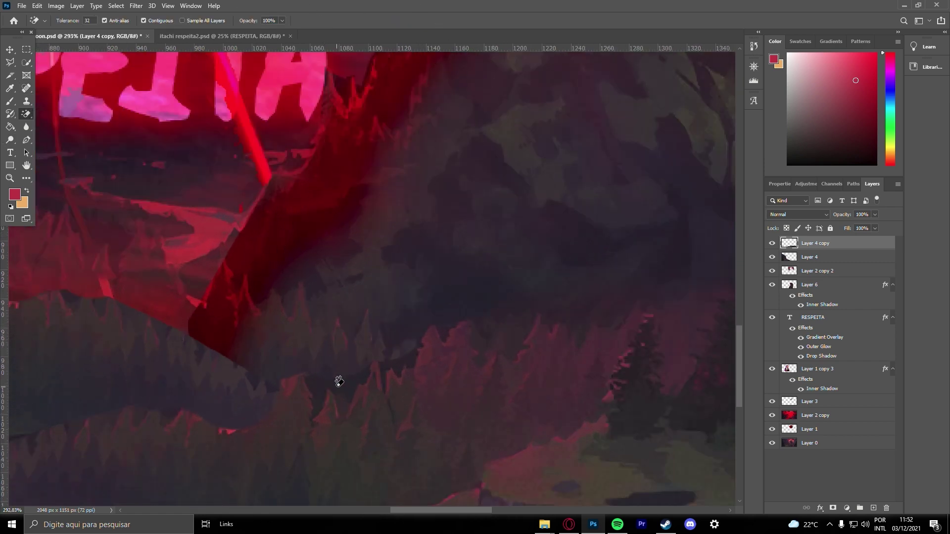
click(346, 391)
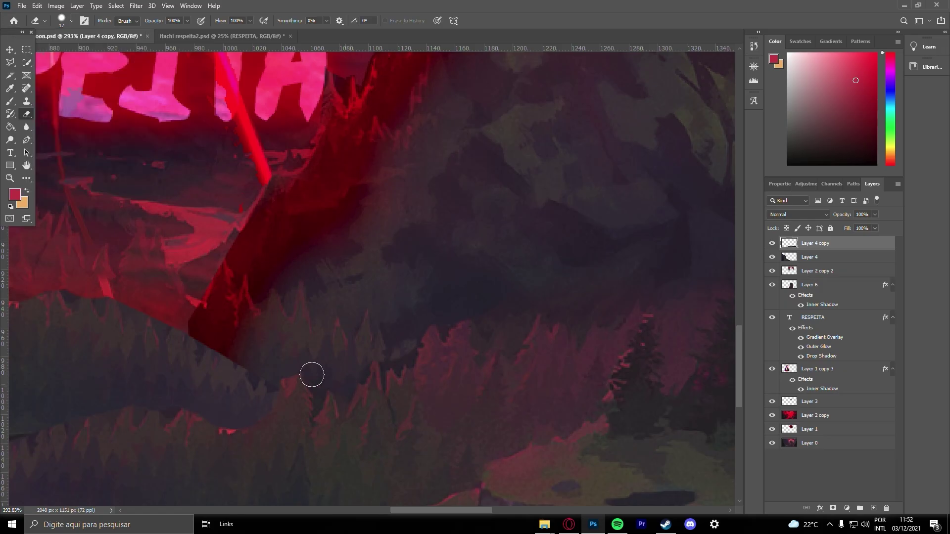
scroll(319, 370, up, 2)
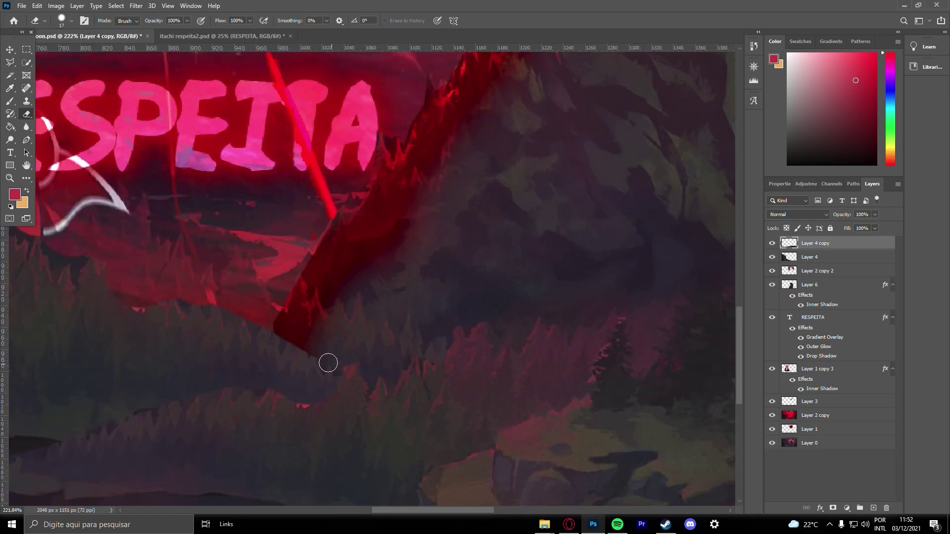
click(821, 257)
scroll(89, 267, down, 3)
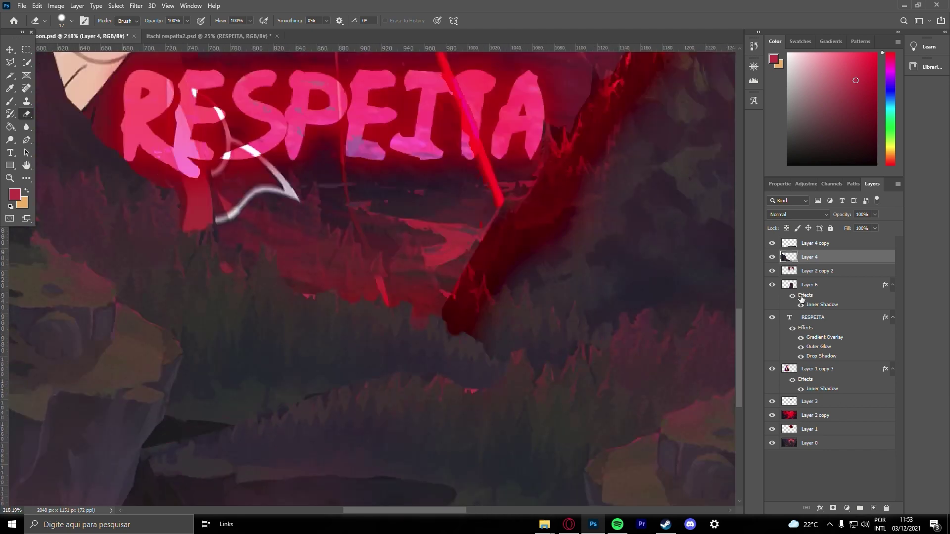
- Enlarge the eraser to 97 px and soften Layer 4 copy where its forest meets the beast's base
key(alt+bracketright)
click(71, 20)
click(70, 53)
click(248, 444)
scroll(443, 344, down, 5)
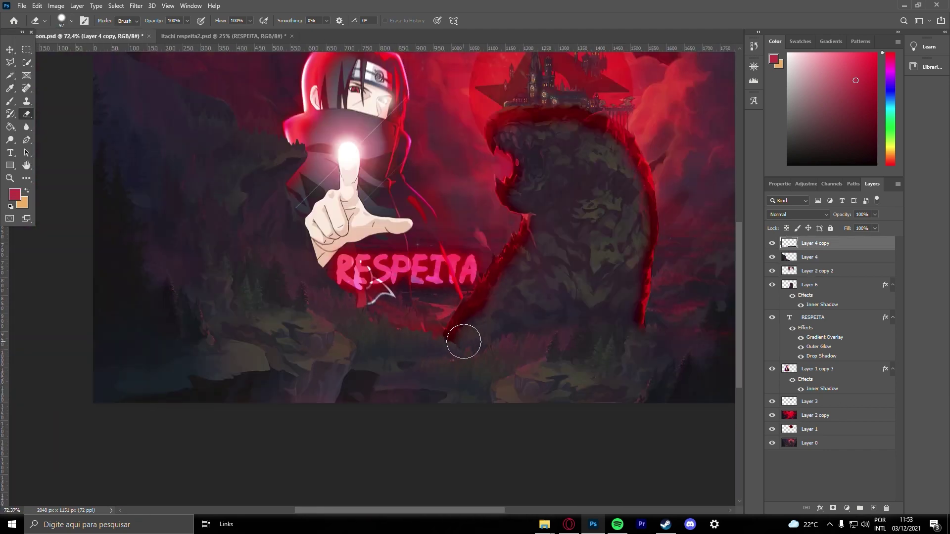
scroll(343, 407, up, 4)
scroll(314, 394, down, 5)
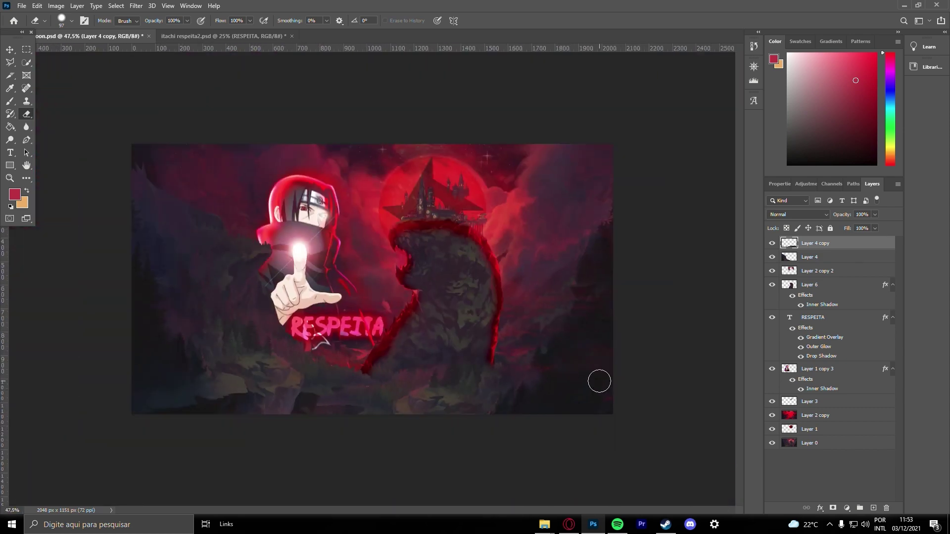
scroll(388, 421, up, 4)
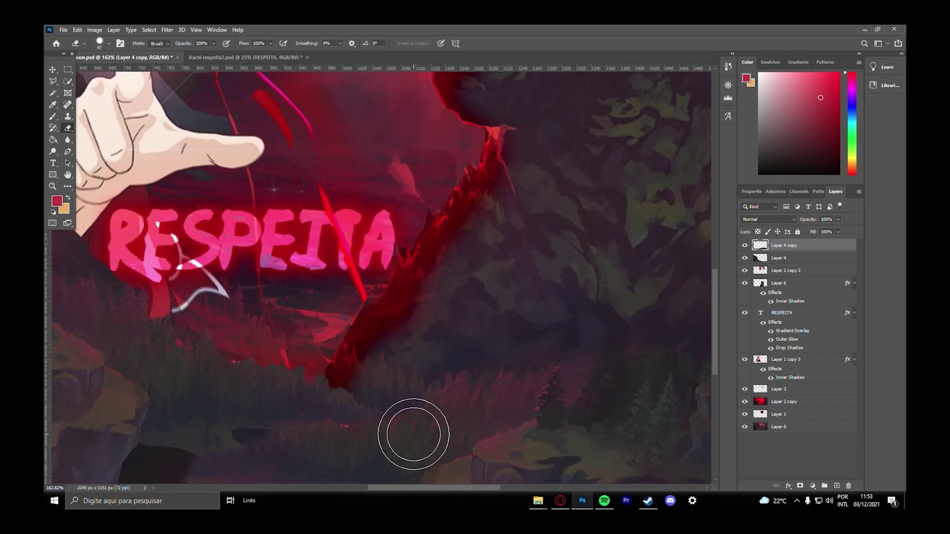
scroll(413, 435, down, 4)
- Lower the opacity of the red Hard Mix Inner Shadow on Layer 6 and check the beast's edges up close
key(v)
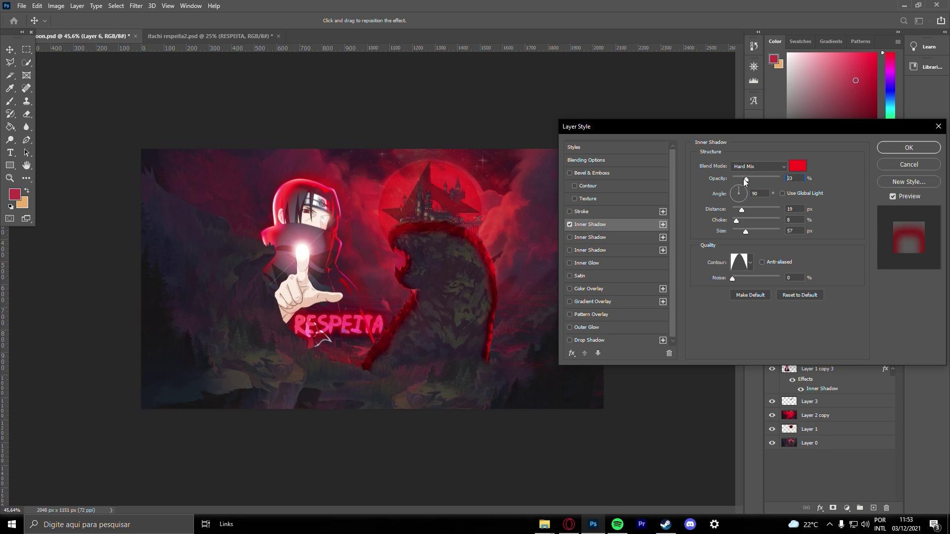
drag(745, 180, 740, 174)
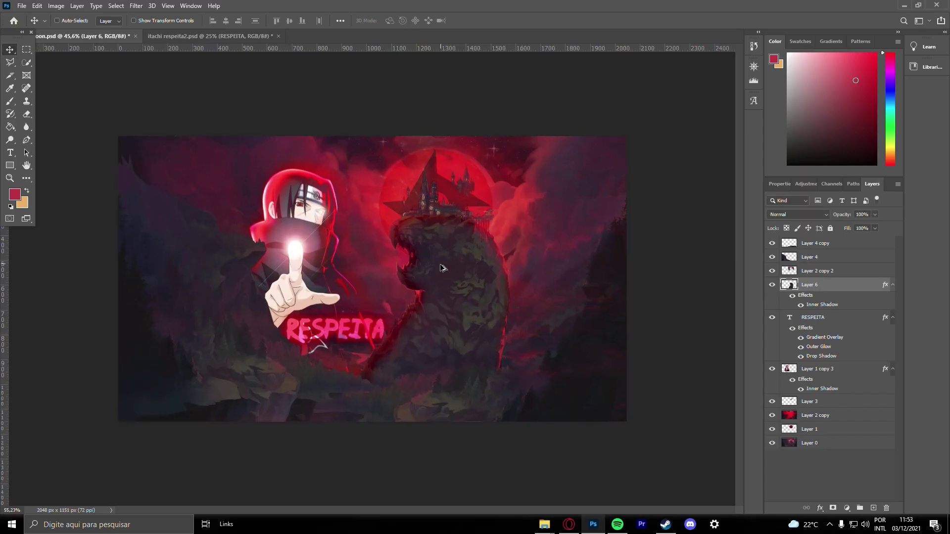
scroll(382, 272, up, 10)
scroll(443, 269, down, 2)
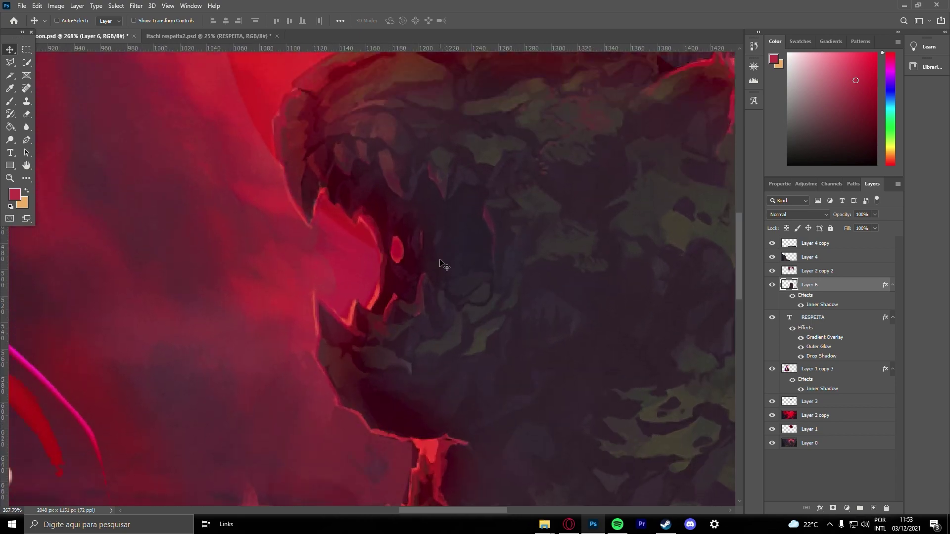
scroll(465, 247, up, 6)
scroll(461, 237, down, 6)
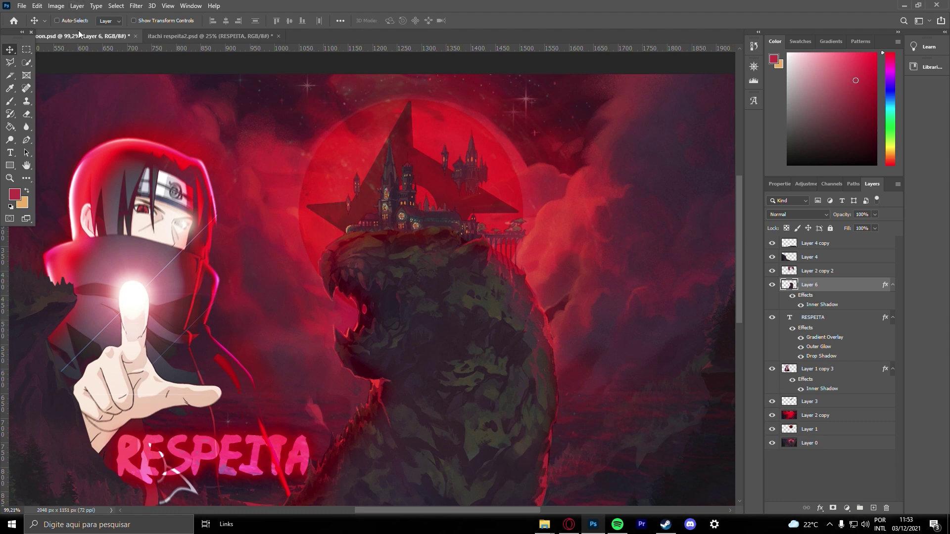
click(207, 36)
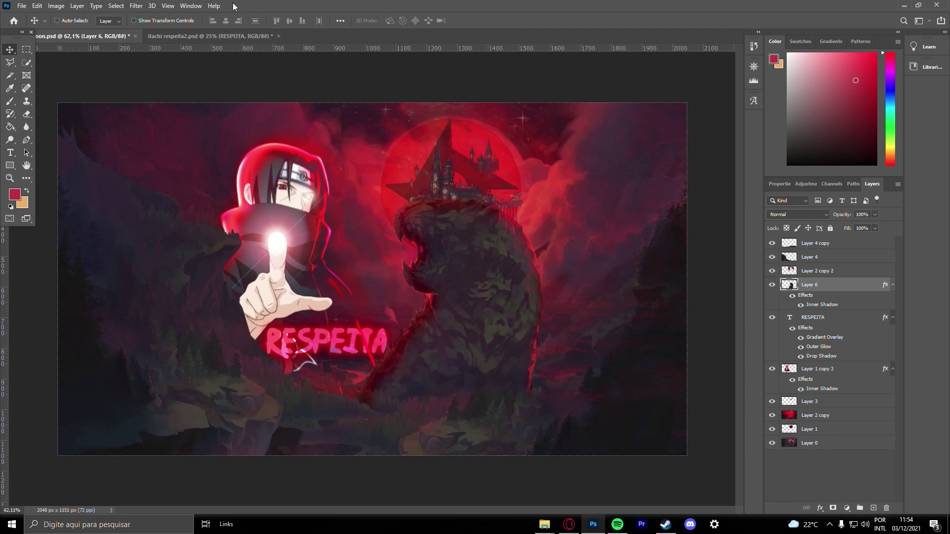
- Try a Movie Prime Lens Flare with reduced brightness on Layer 6, centred on the beast's head
click(135, 6)
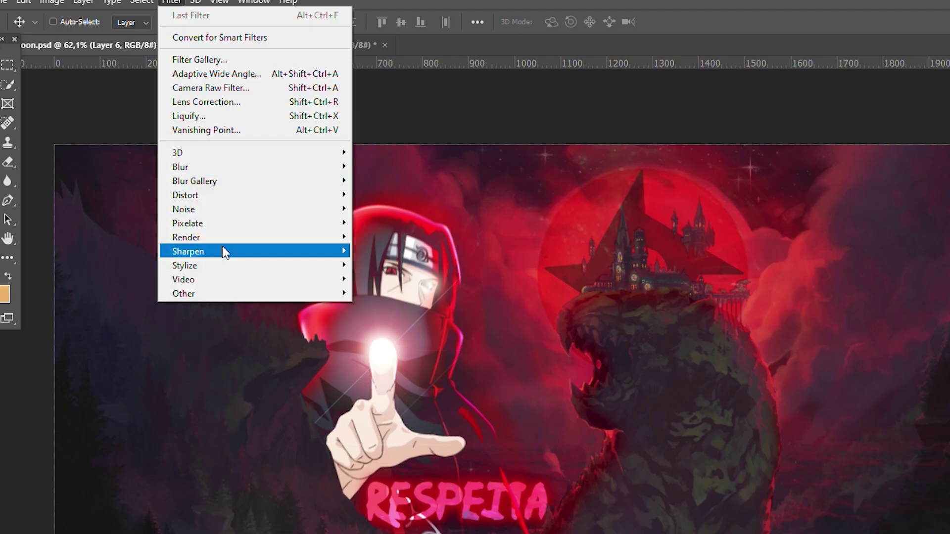
mouse_move(223, 240)
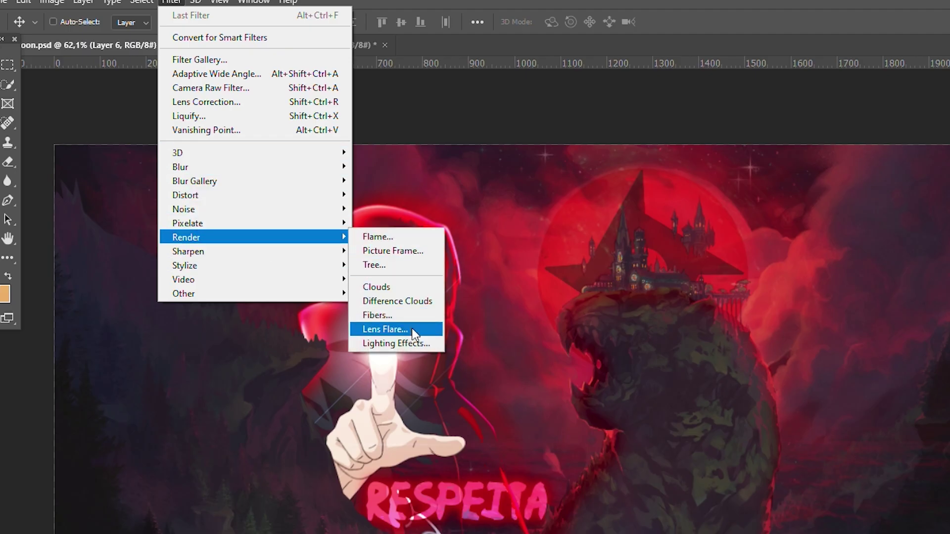
click(385, 329)
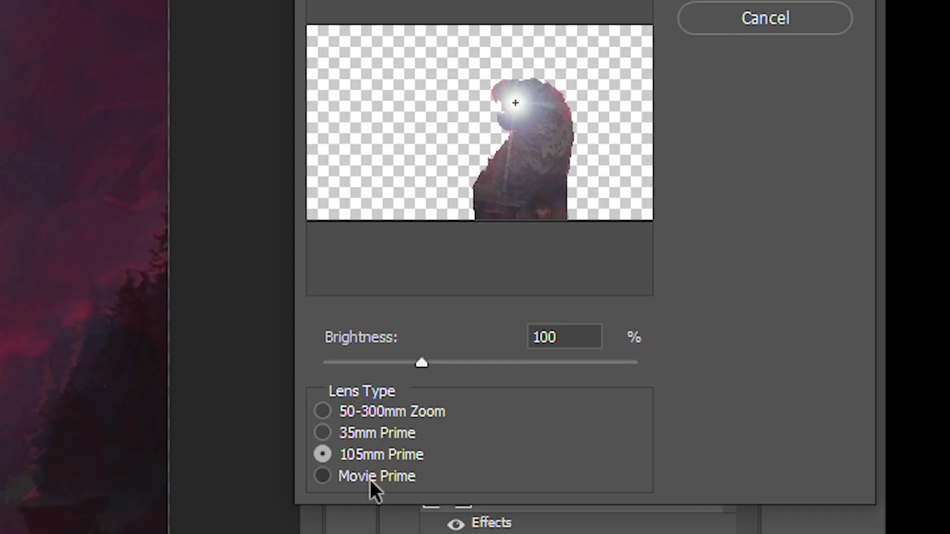
click(370, 478)
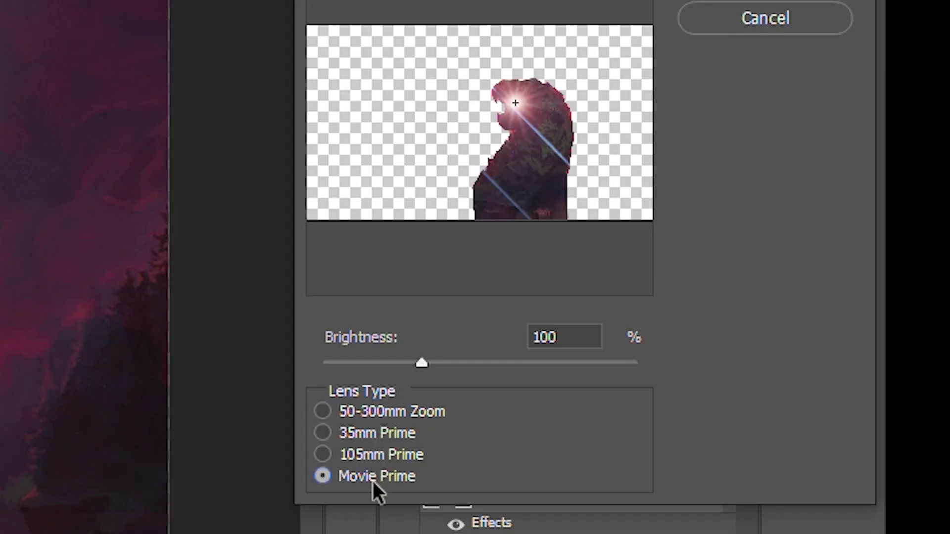
drag(579, 159, 525, 104)
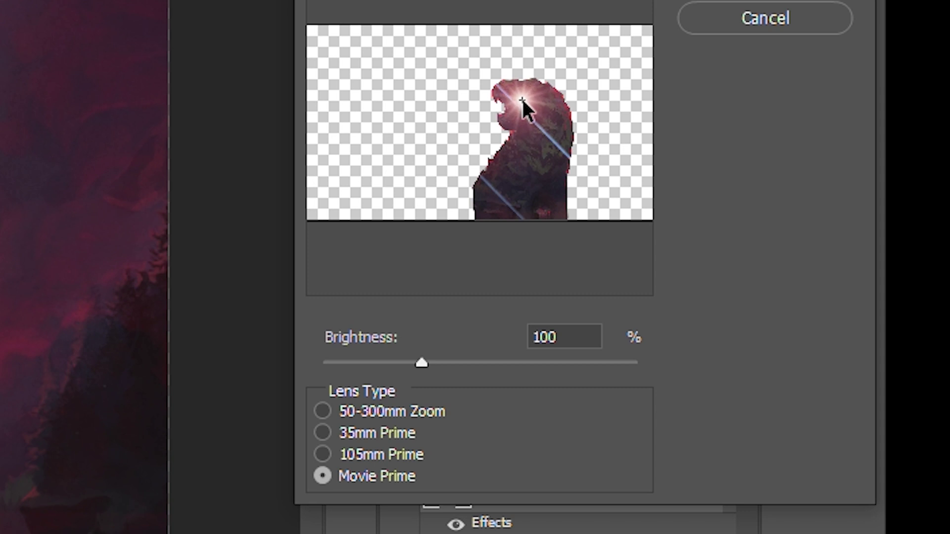
drag(421, 363, 356, 360)
click(778, 1)
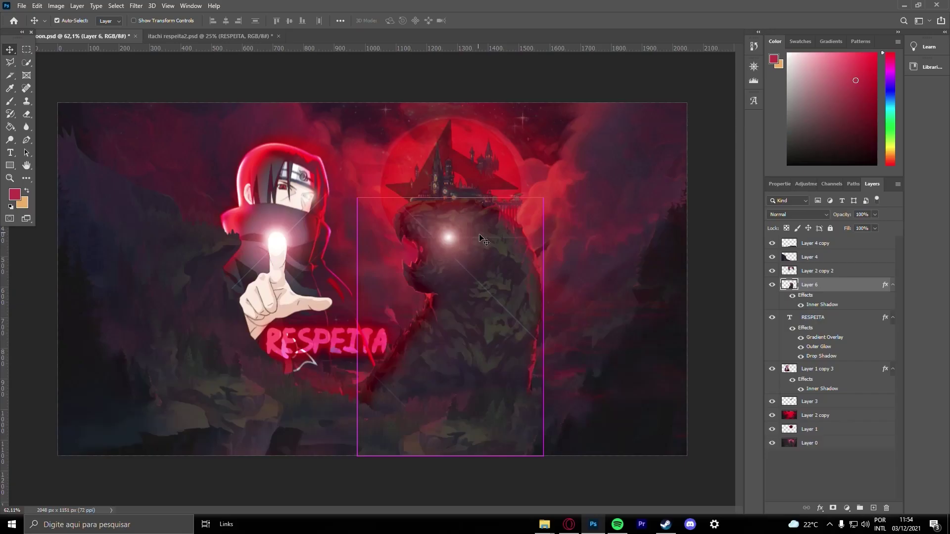
key(ctrl+z)
- Duplicate Layer 6 together with its Inner Shadow effect
drag(839, 286, 876, 507)
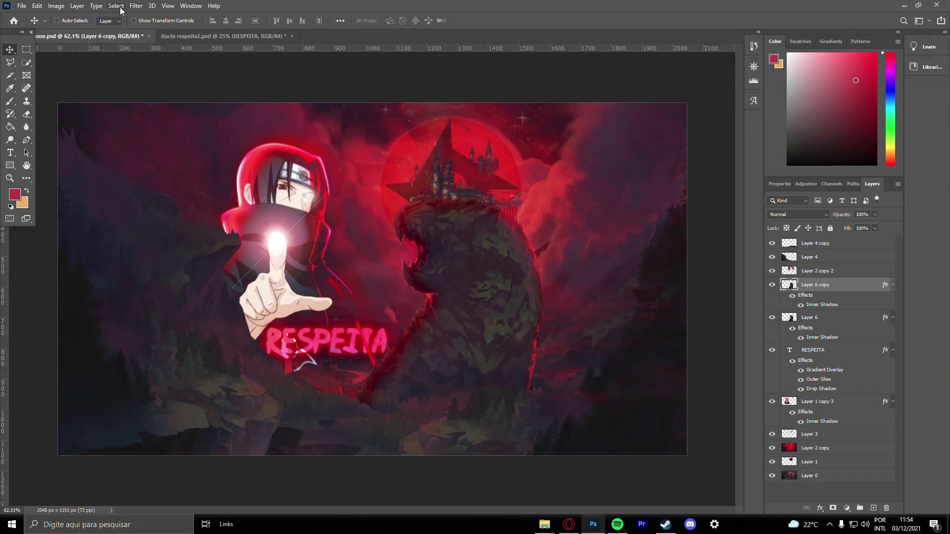
- Try a Lens Flare at 44% brightness on Layer 6 copy, placed at the beast's eye
click(117, 6)
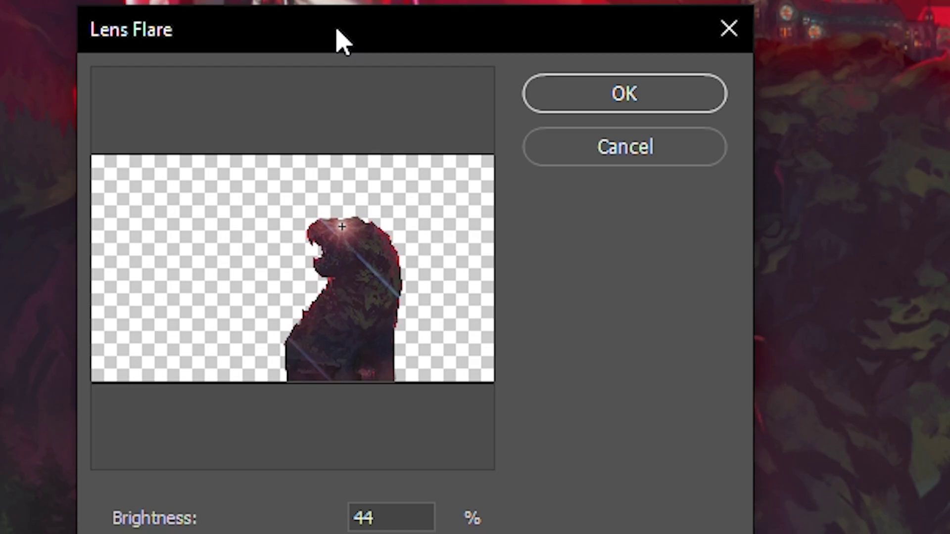
click(767, 151)
click(349, 231)
click(624, 93)
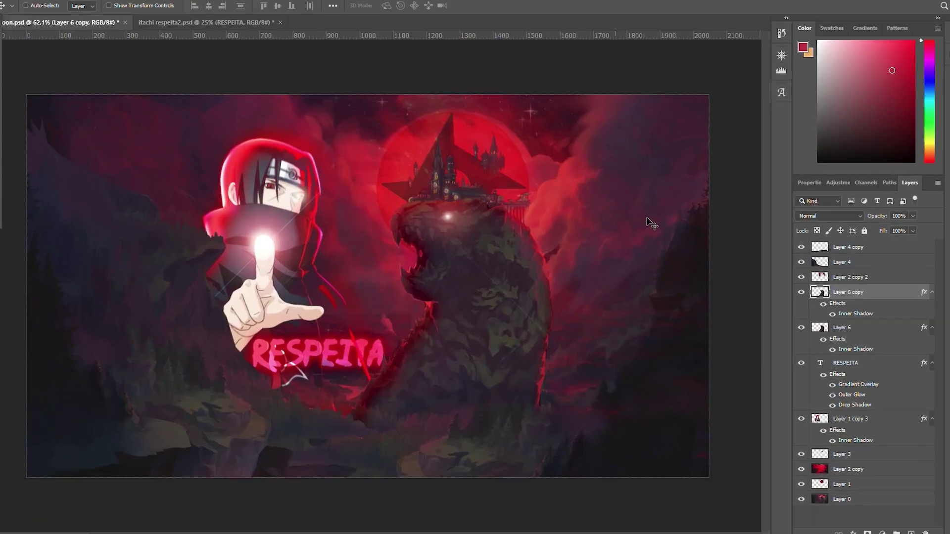
key(ctrl+z)
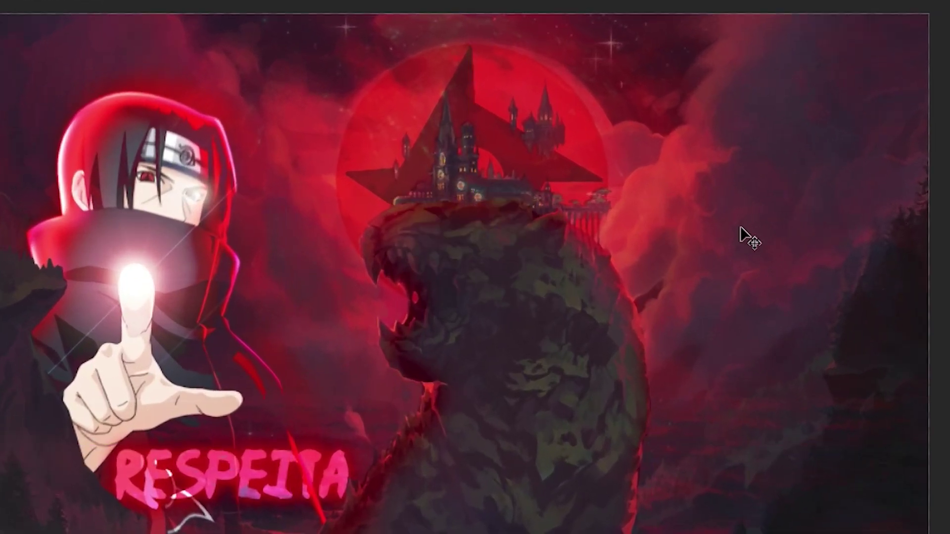
- Try a Movie Prime Lens Flare at 20% brightness on Layer 6 copy over the beast's eye
click(136, 5)
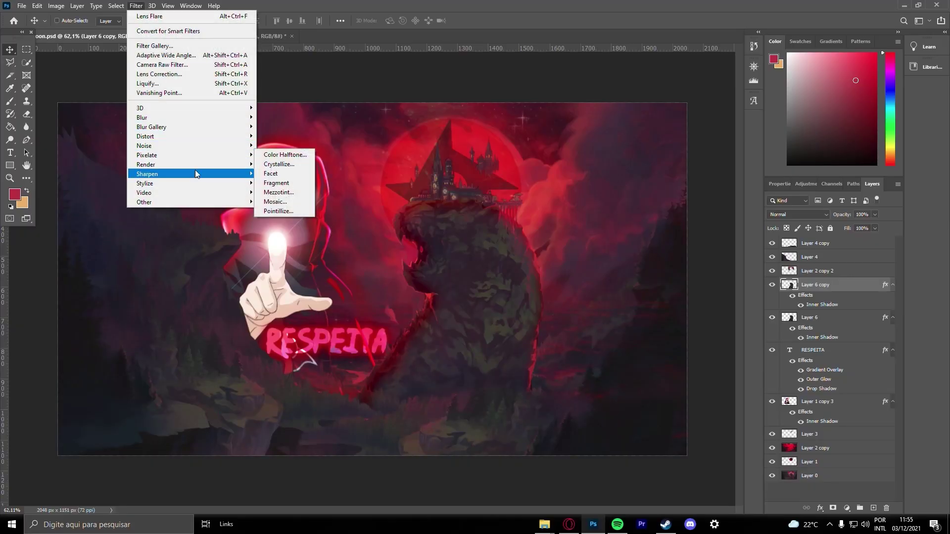
mouse_move(195, 164)
click(282, 227)
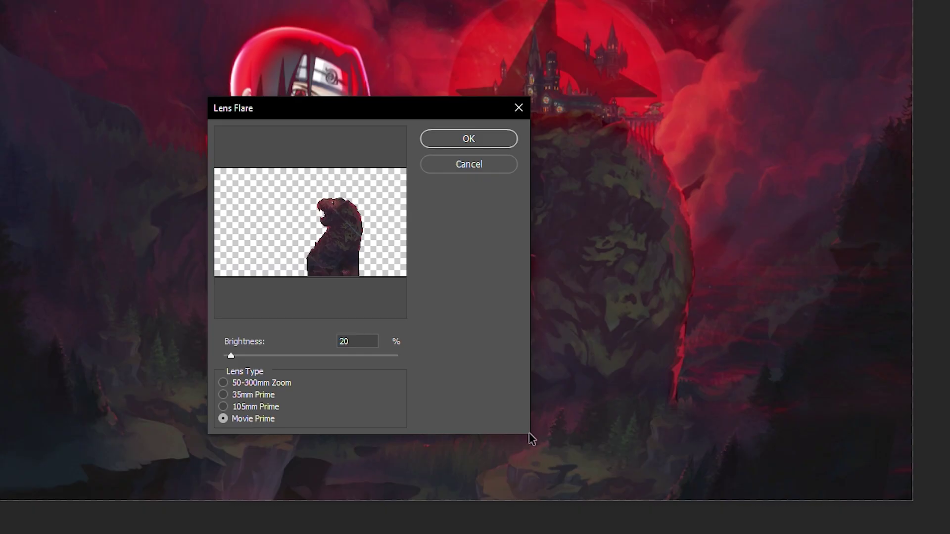
click(458, 145)
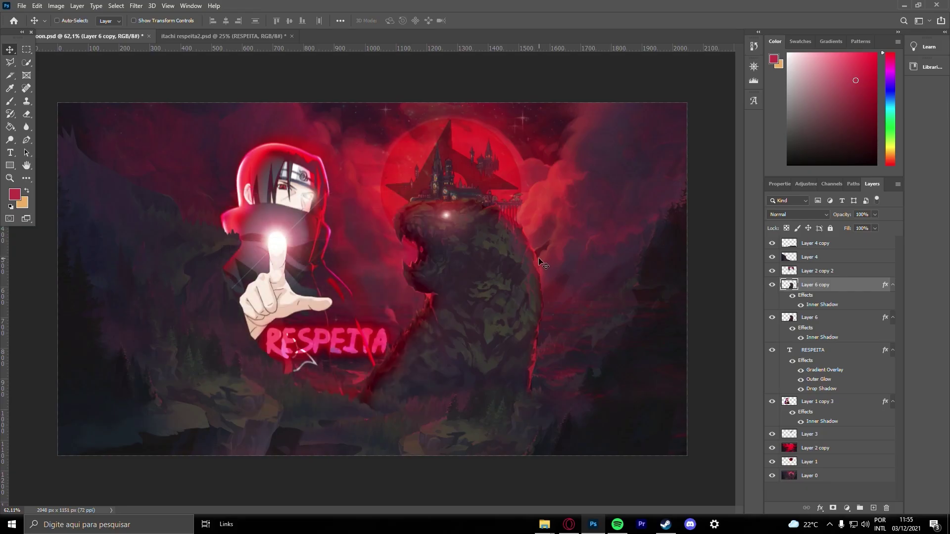
key(ctrl+z)
- Try the Lens Flare on an empty new layer, and undo the repeated flare on Layer 6 copy
click(281, 224)
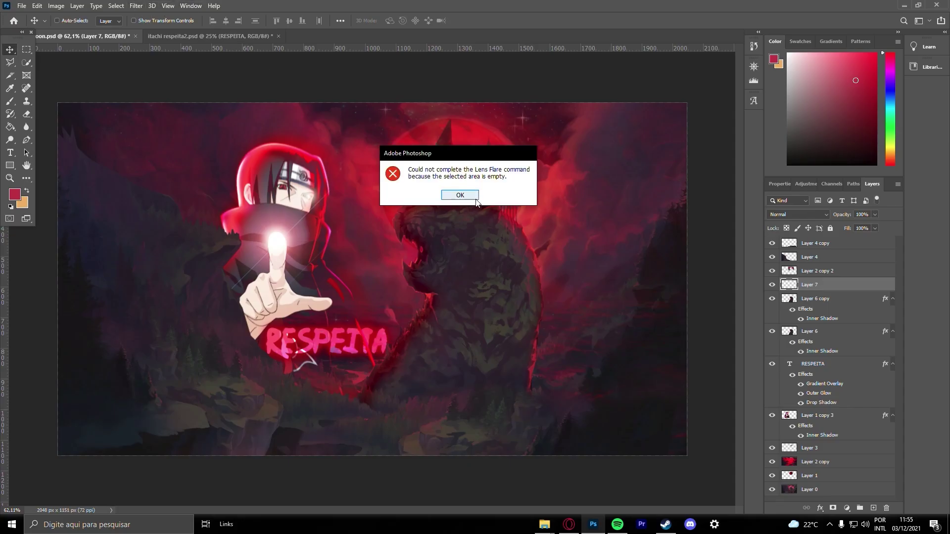
click(476, 197)
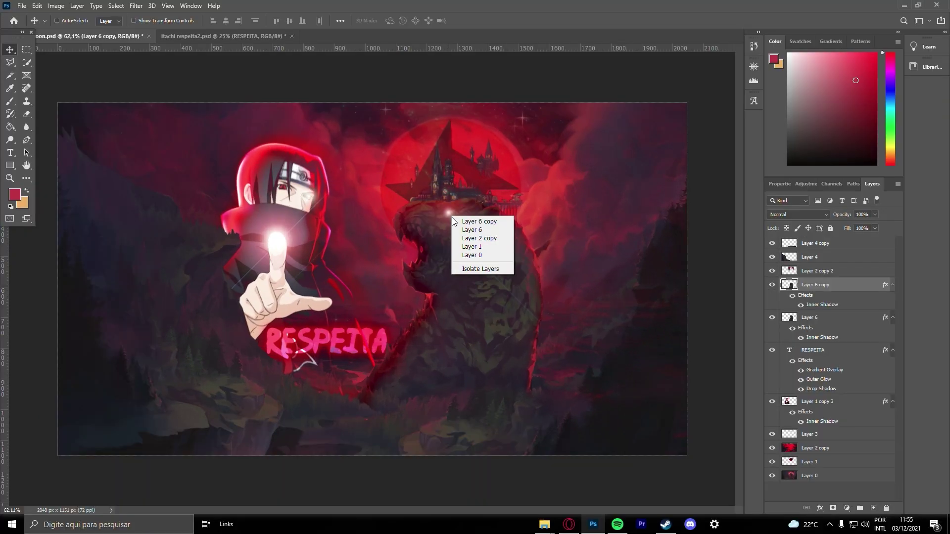
click(613, 228)
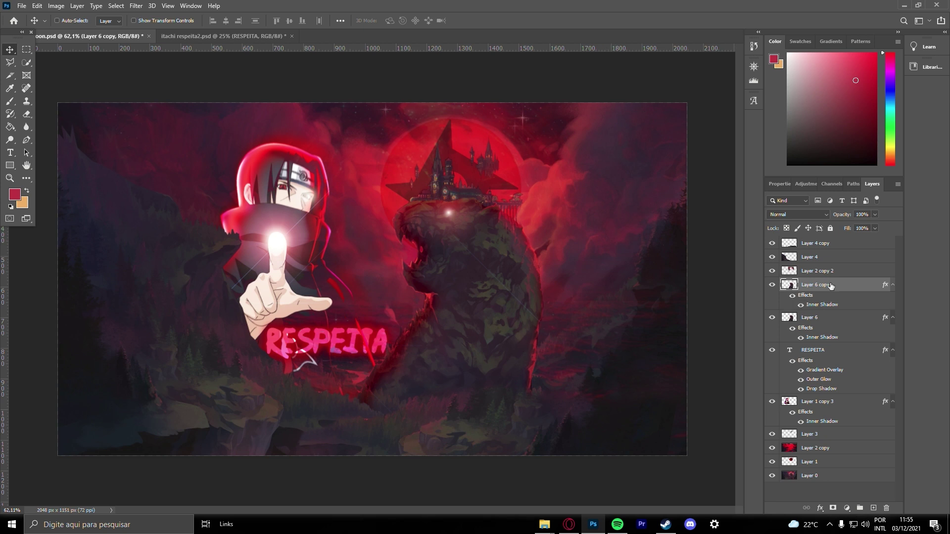
key(ctrl+z)
- Try the Lens Flare filter once more on Layer 6 copy
click(136, 6)
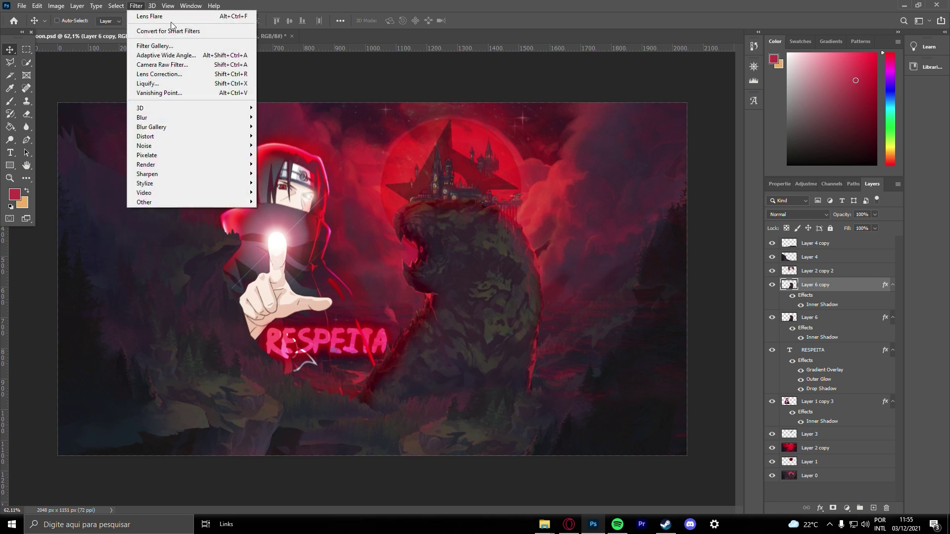
click(278, 221)
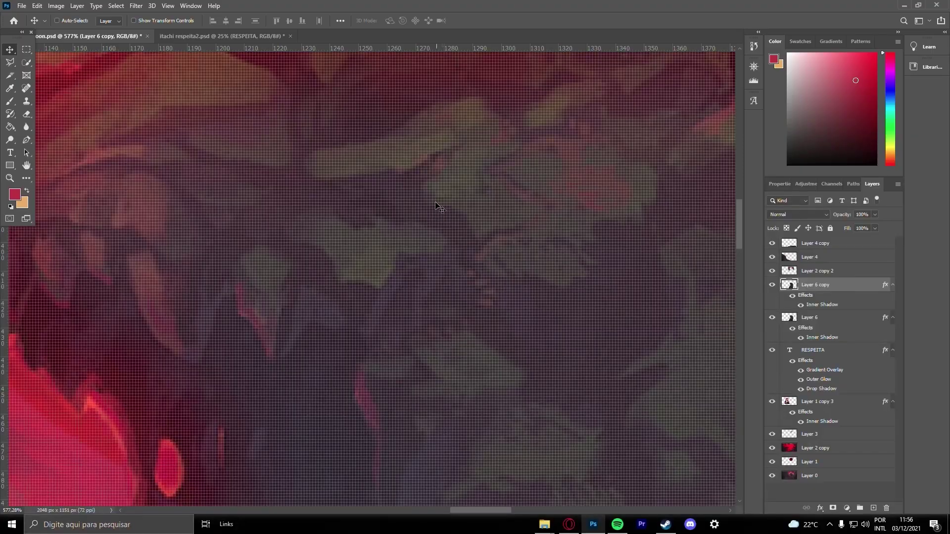
- Paint a solid white eye shape on the beast's head on a new layer above Layer 6 copy
key(ctrl+shift+alt+n)
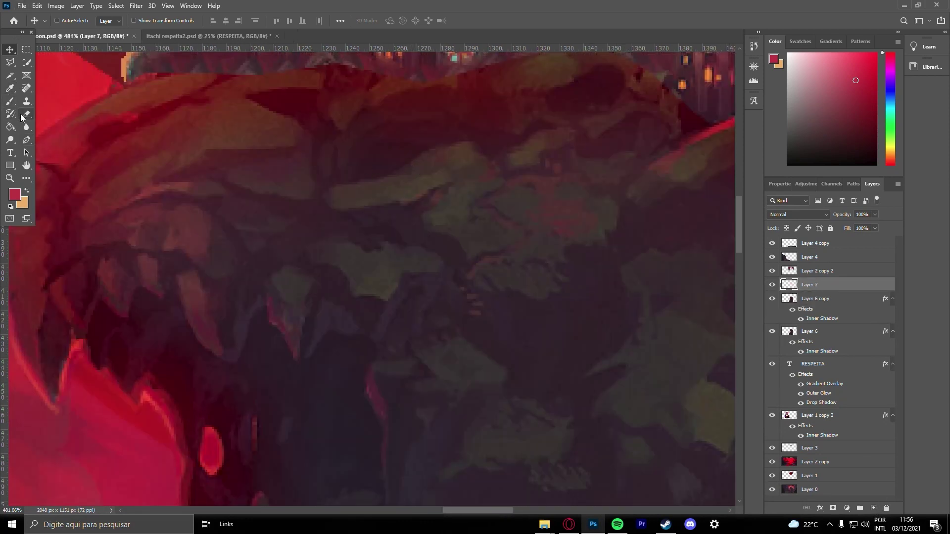
key(b)
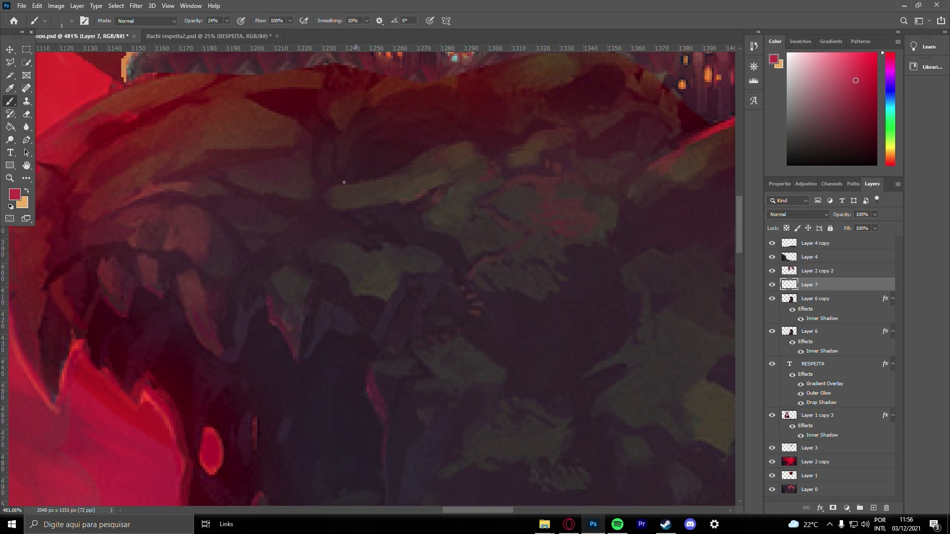
mouse_move(344, 182)
mouse_down()
mouse_move(416, 146)
mouse_move(380, 149)
mouse_move(353, 176)
mouse_move(398, 156)
mouse_up()
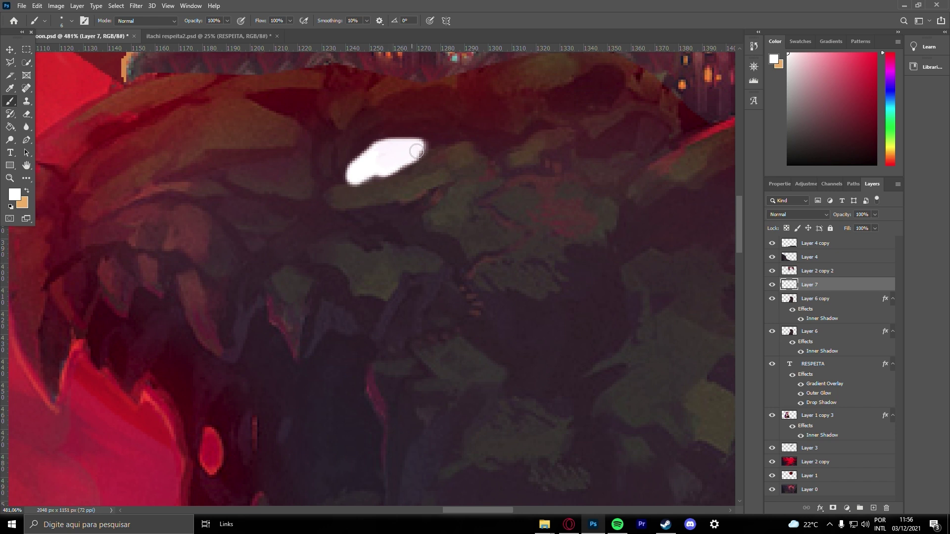
- Try an offset red Pin Light Drop Shadow on the white eye layer
click(820, 507)
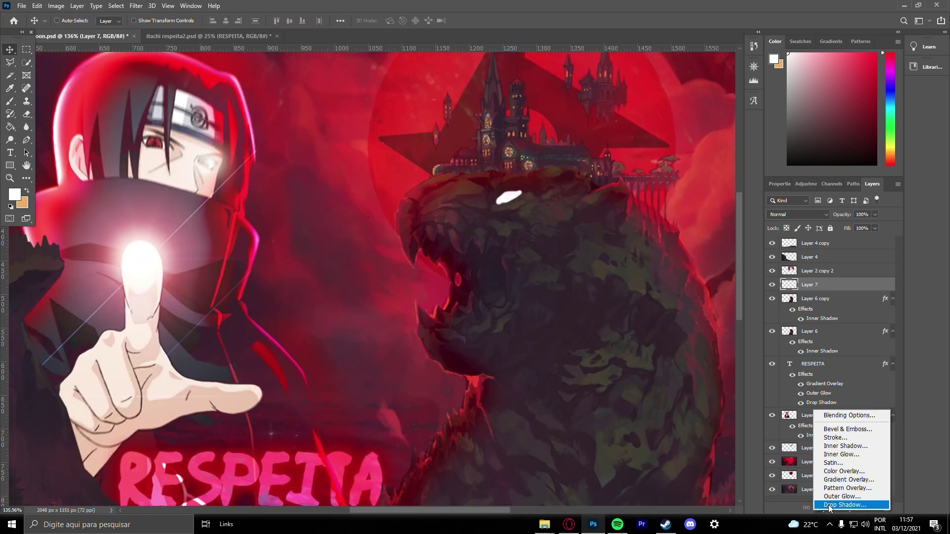
click(830, 506)
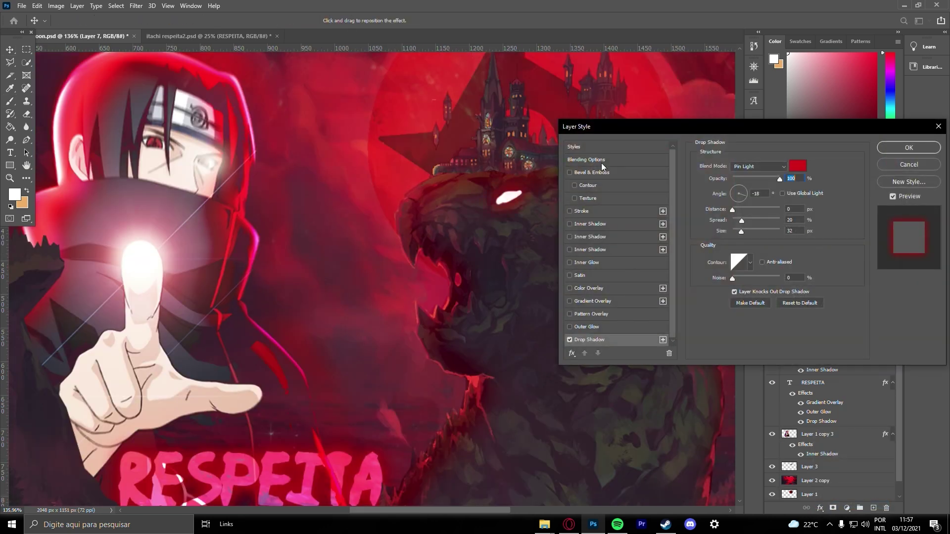
drag(633, 129, 565, 92)
drag(687, 171, 675, 171)
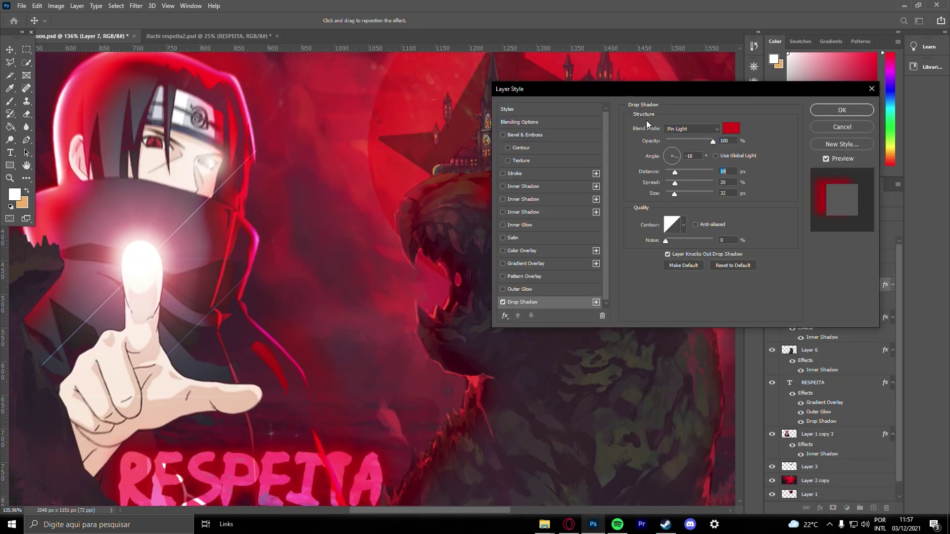
drag(618, 92, 701, 84)
click(599, 292)
- Add an Outer Glow to the painted eye and make its colour white
click(598, 279)
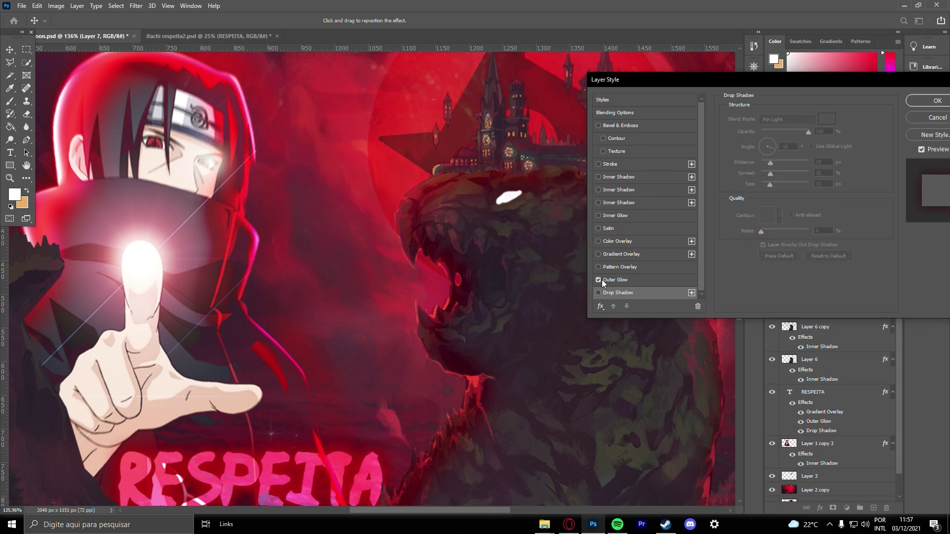
click(625, 280)
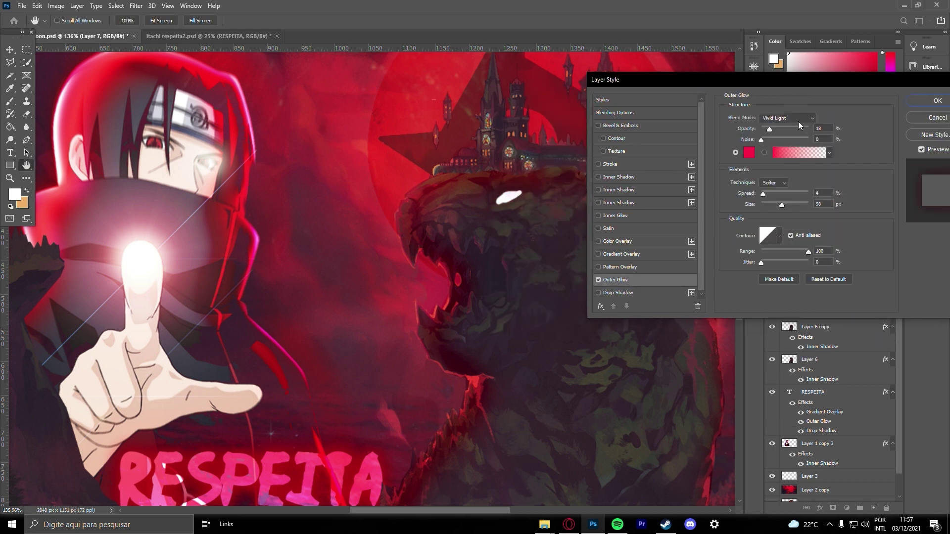
click(749, 153)
click(695, 220)
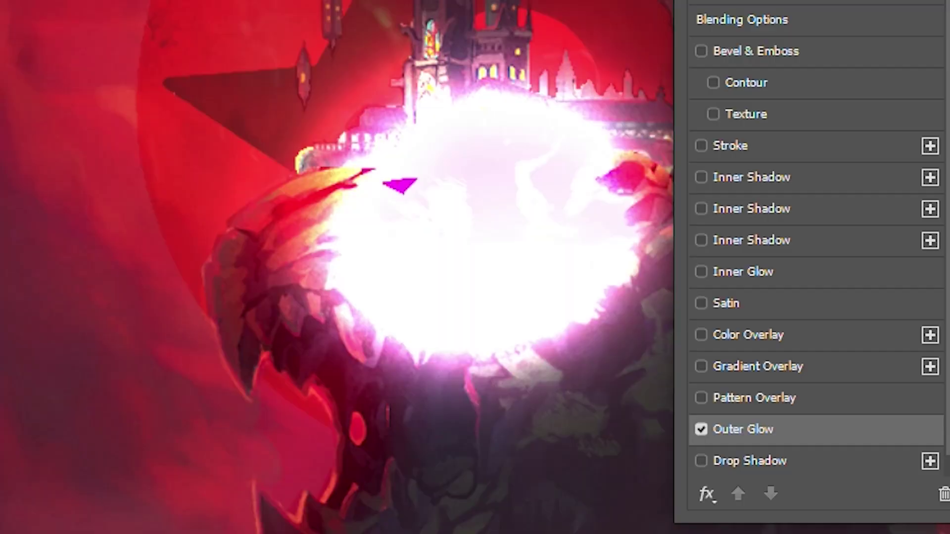
- Tune the eye's Outer Glow to 77% opacity, 0% noise, 51% spread and 101 px size, using the Color Dodge blend mode
drag(841, 110, 827, 111)
drag(823, 201, 812, 200)
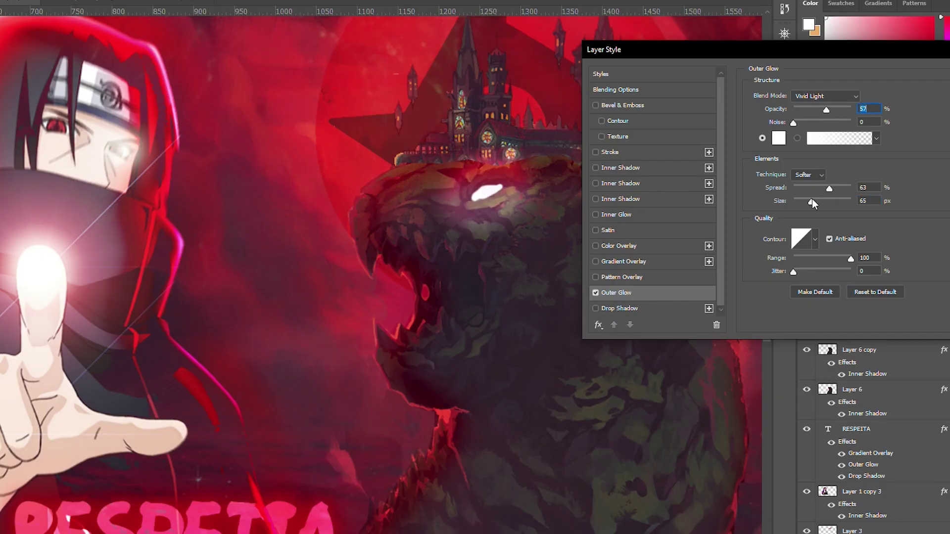
drag(819, 123, 793, 123)
mouse_move(829, 189)
mouse_down()
mouse_move(844, 190)
mouse_move(823, 189)
mouse_up()
drag(811, 201, 819, 202)
drag(826, 110, 838, 109)
scroll(812, 96, down, 11)
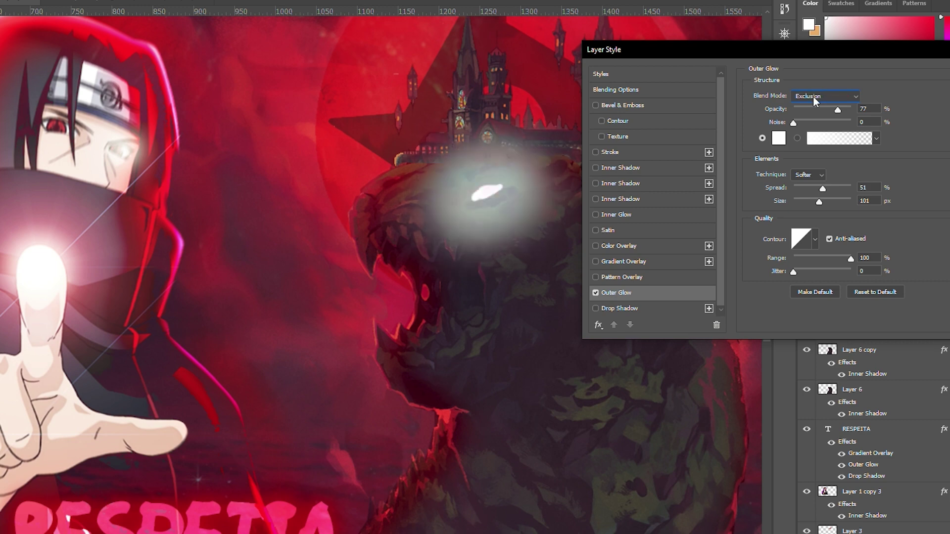
scroll(813, 96, up, 15)
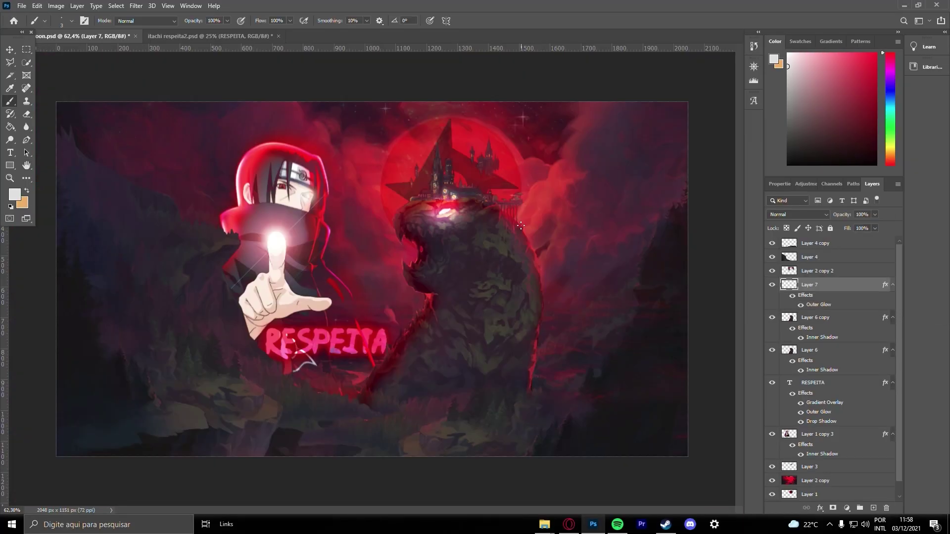
- Apply a slight Brightness/Contrast adjustment to the foreground mountain on Layer 4
click(827, 257)
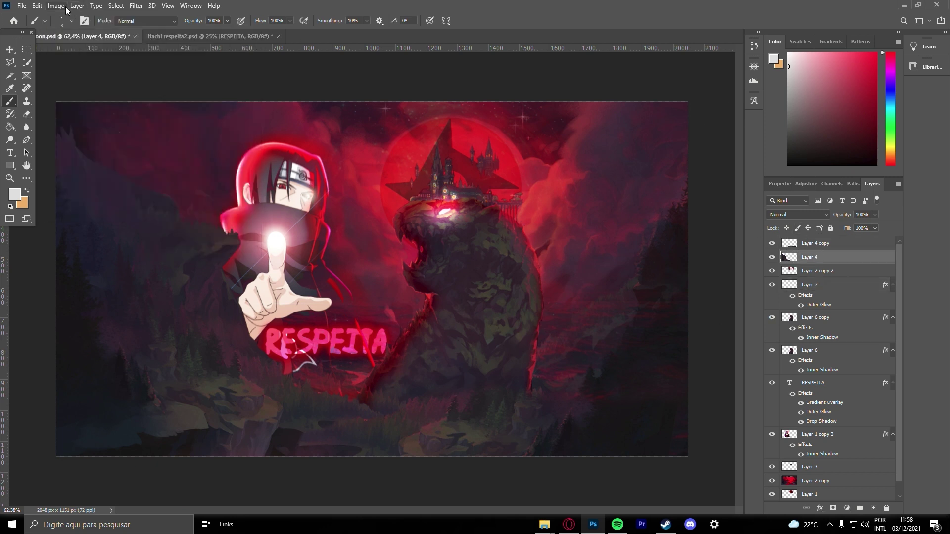
click(56, 5)
mouse_move(75, 30)
click(195, 29)
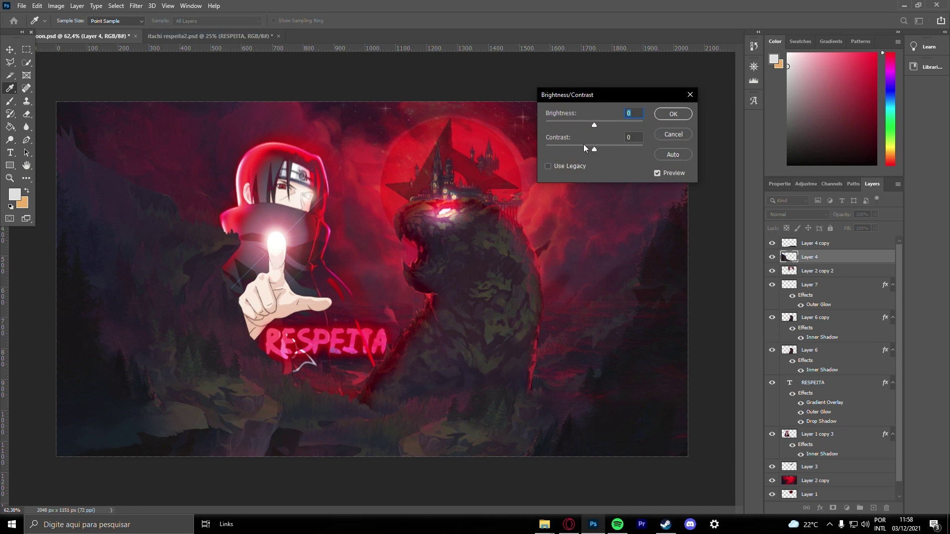
drag(591, 124, 605, 129)
click(673, 116)
key(b)
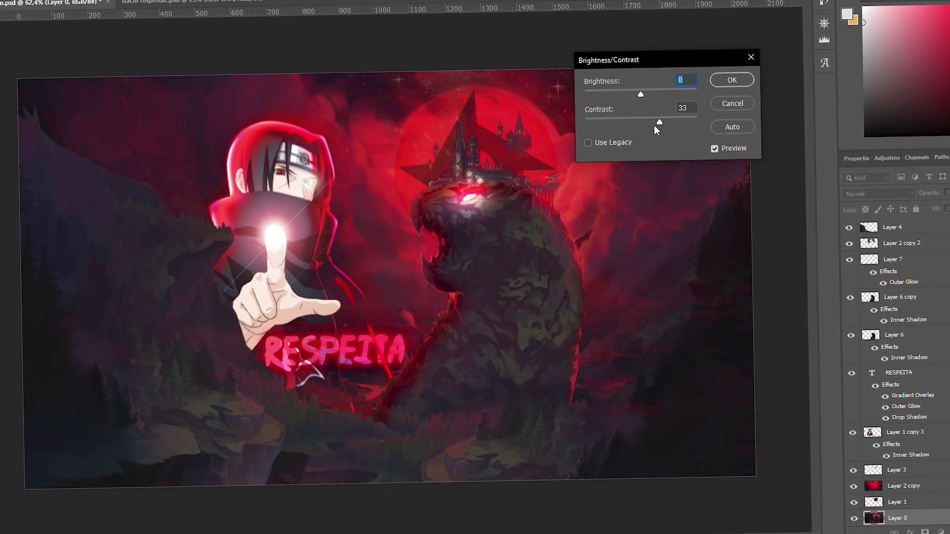
- Set the contrast of the background on Layer 0 to 33
mouse_move(631, 123)
mouse_down()
mouse_move(667, 121)
mouse_move(649, 117)
mouse_up()
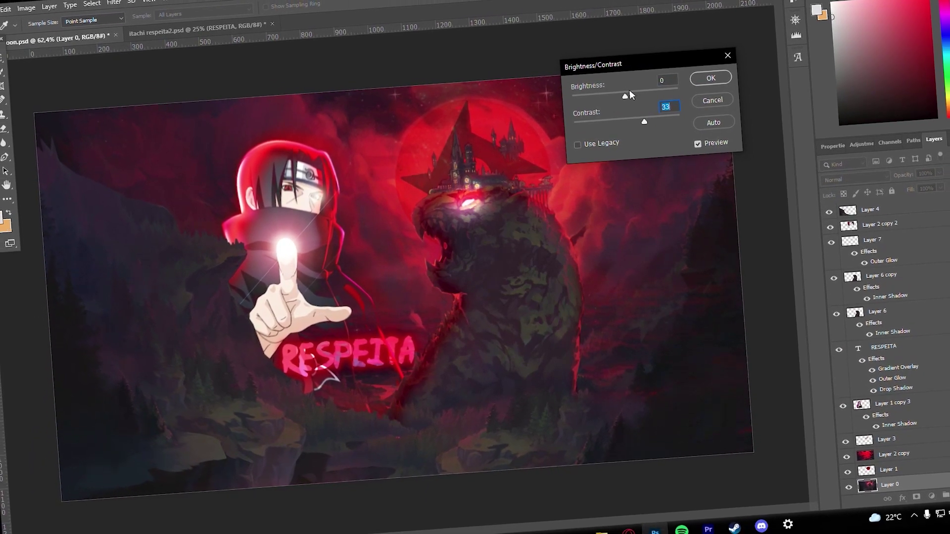
click(708, 78)
- Try Shadows/Highlights on Layer 4 with shadows at 34% and highlights at 100%
click(867, 207)
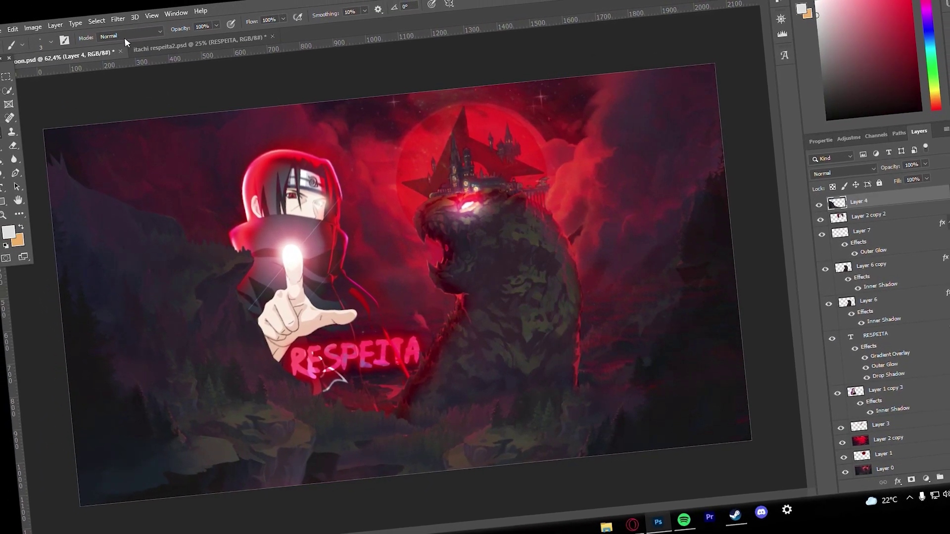
click(51, 11)
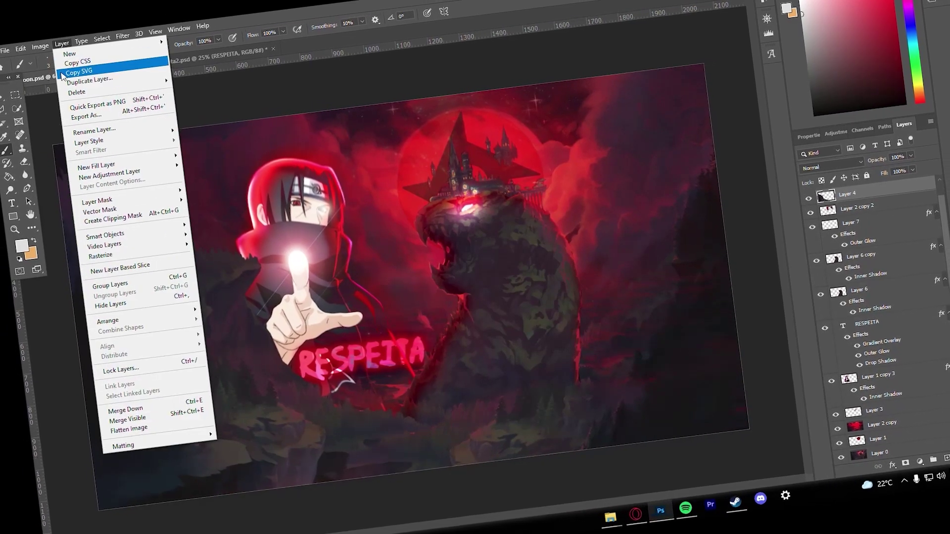
mouse_move(34, 32)
mouse_move(51, 73)
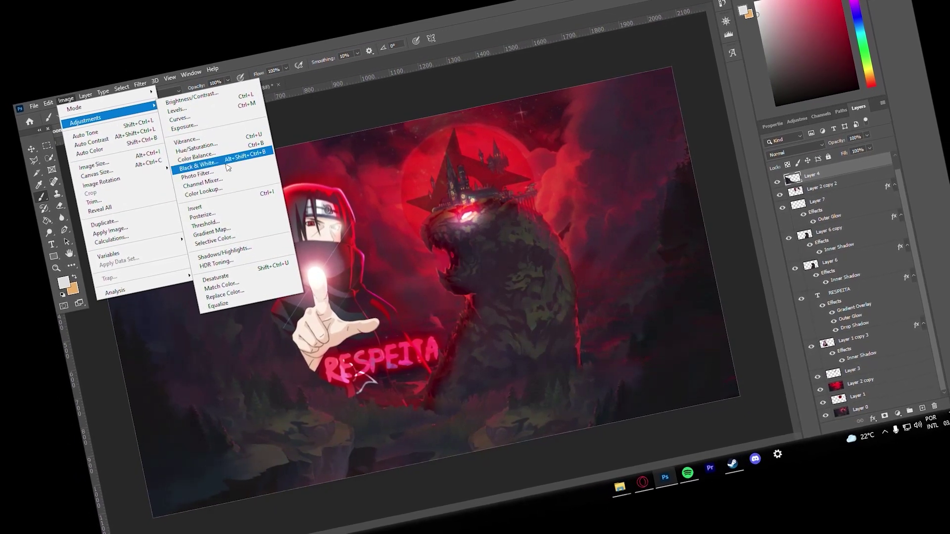
click(224, 250)
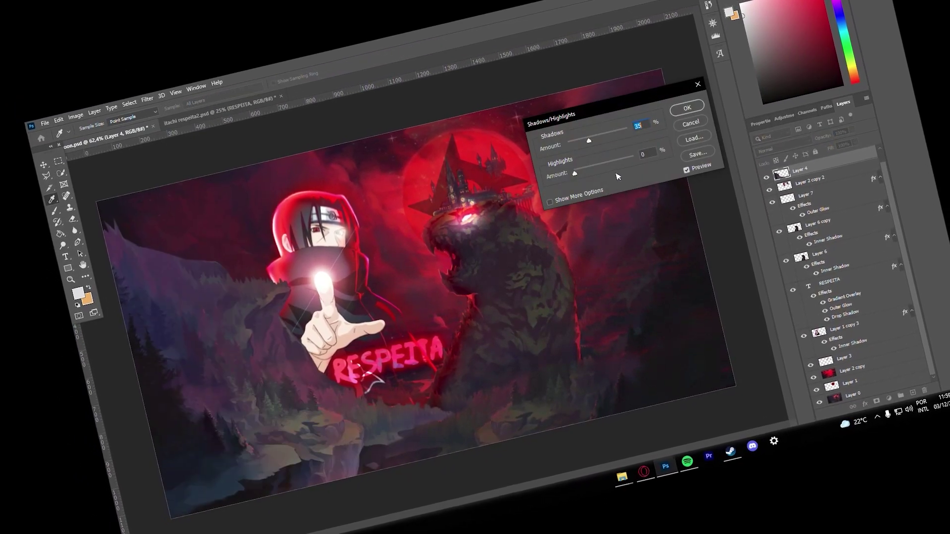
drag(588, 140, 613, 158)
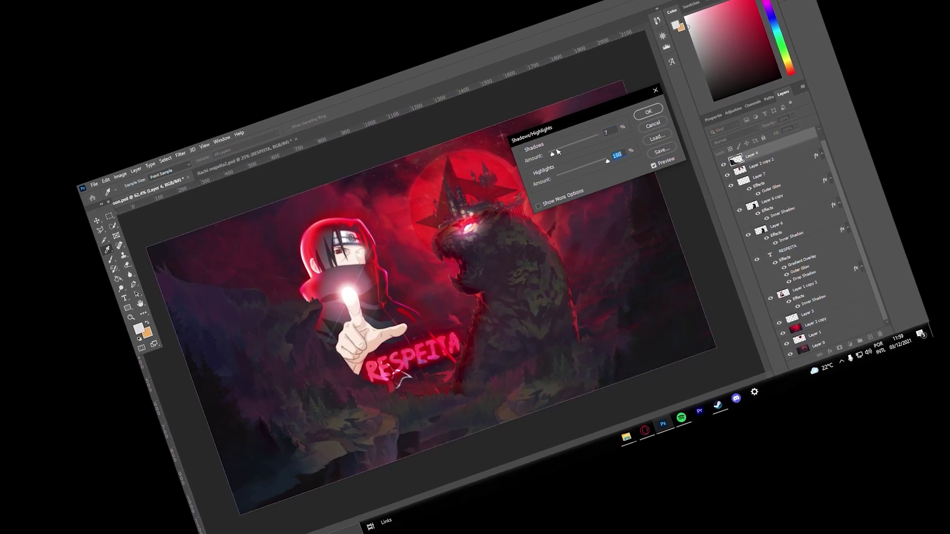
drag(553, 153, 565, 149)
click(651, 111)
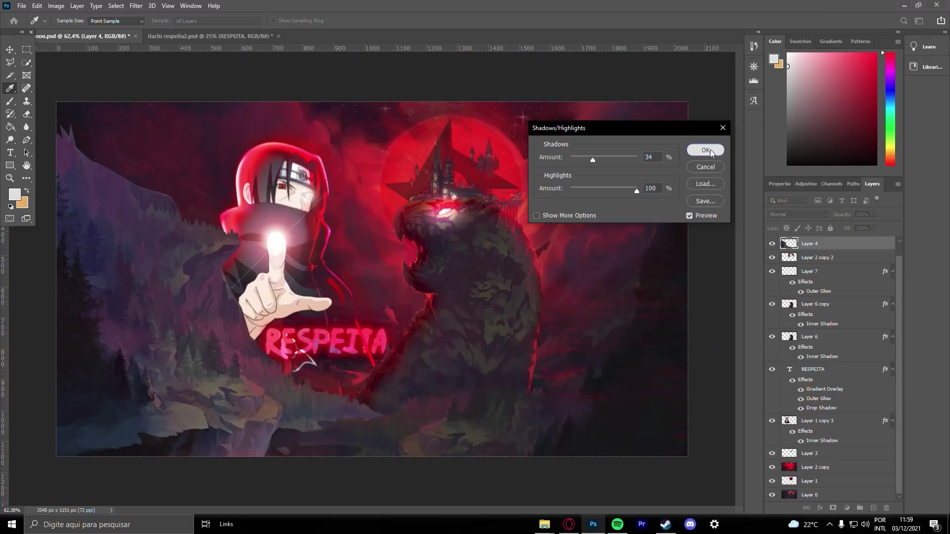
click(709, 151)
- Try a red Photo Filter on Layer 4, testing densities up to 100% and the darker red #ce0b0b
click(56, 5)
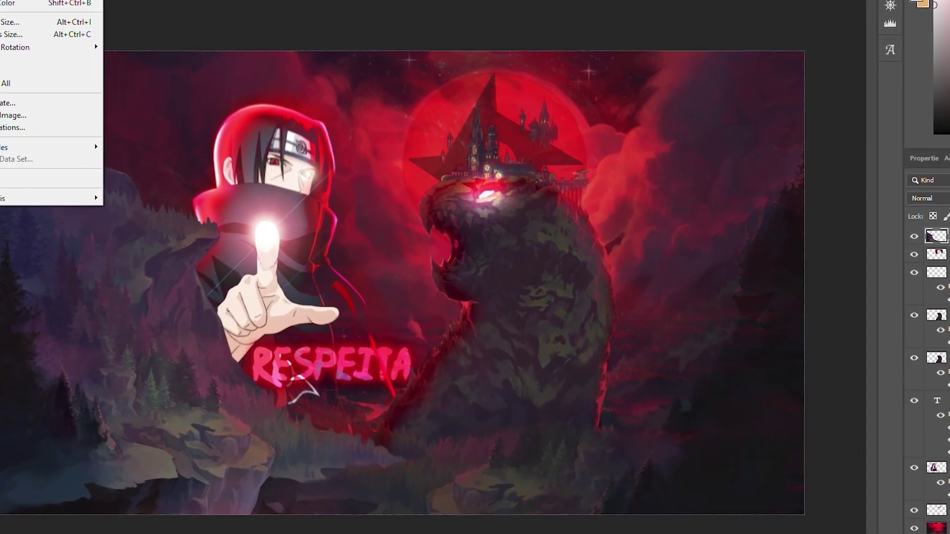
mouse_move(72, 31)
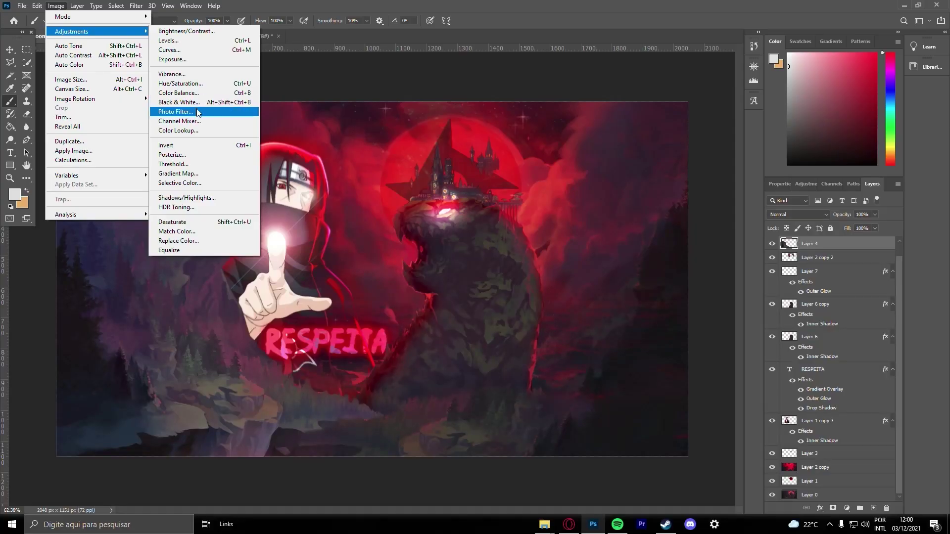
click(175, 112)
click(763, 171)
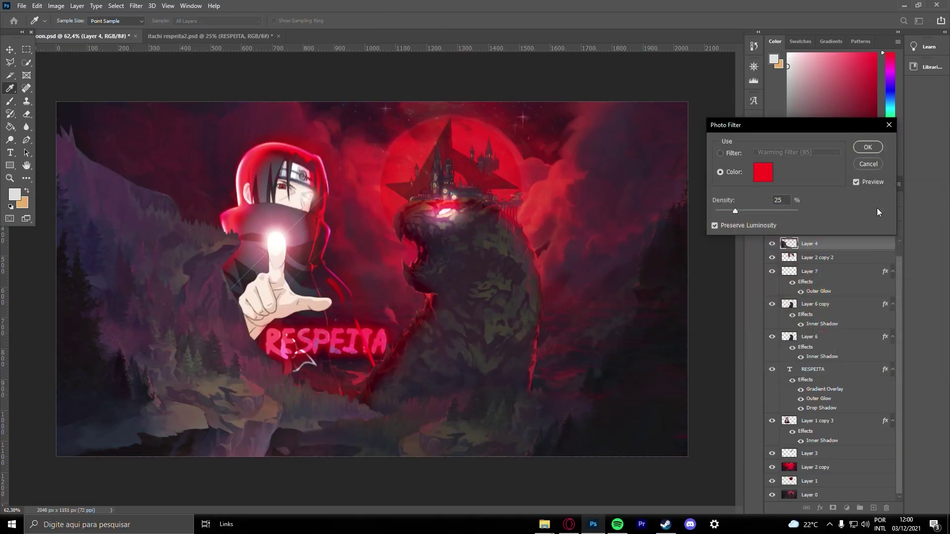
drag(794, 210, 754, 212)
click(763, 176)
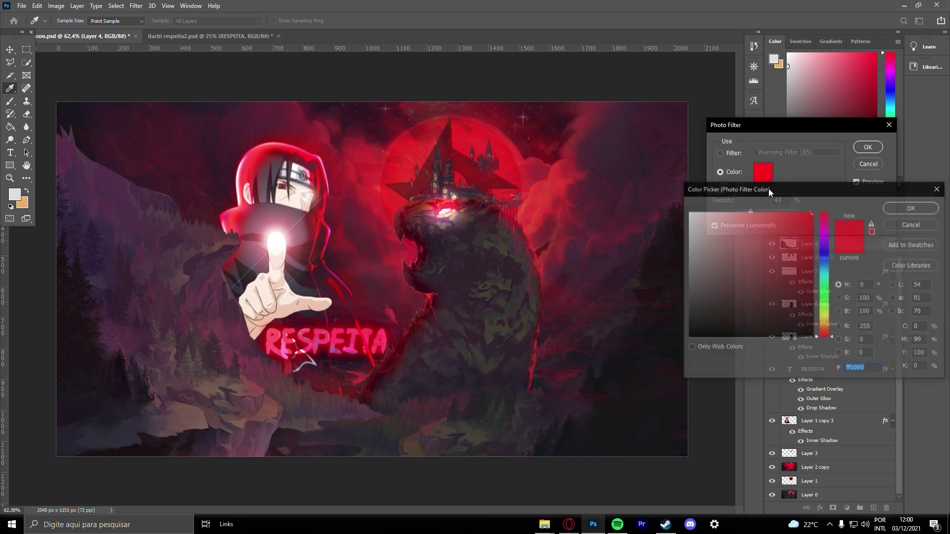
click(809, 254)
key(Return)
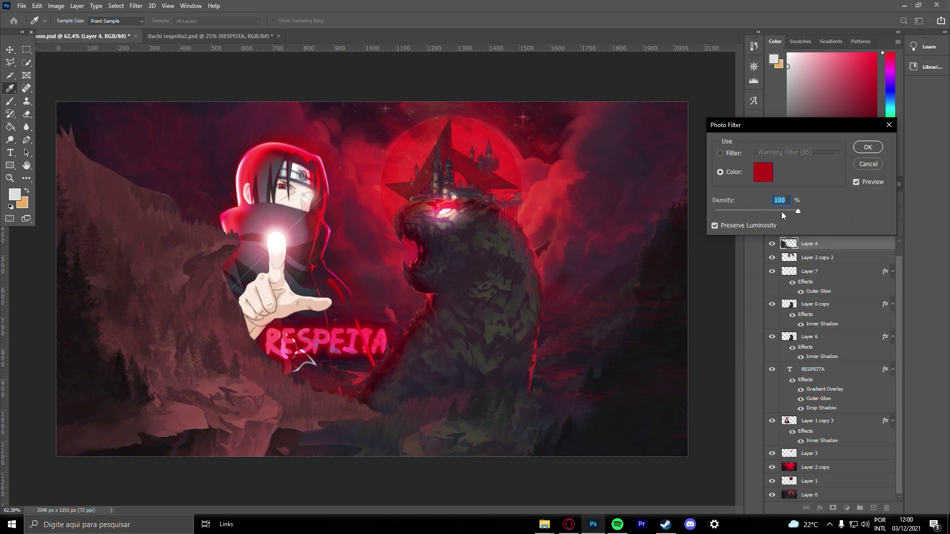
click(763, 172)
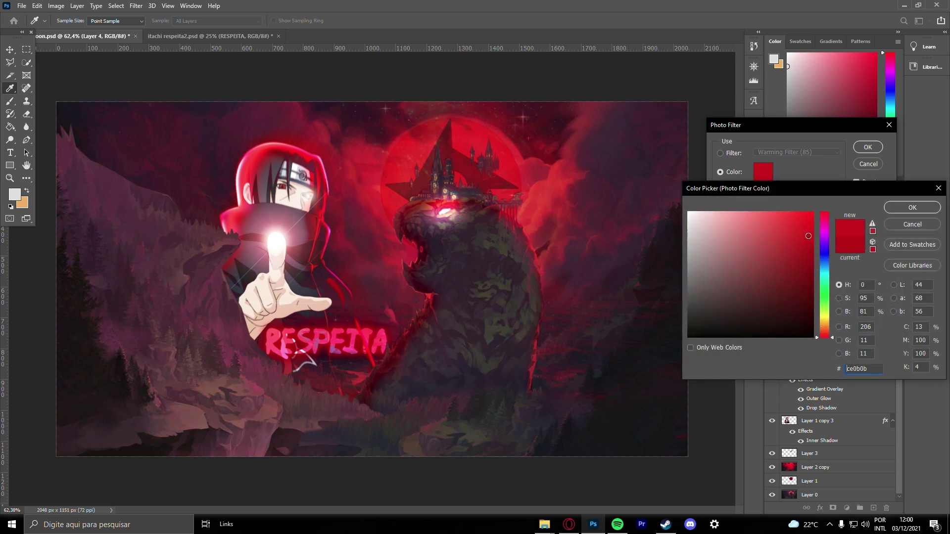
click(905, 207)
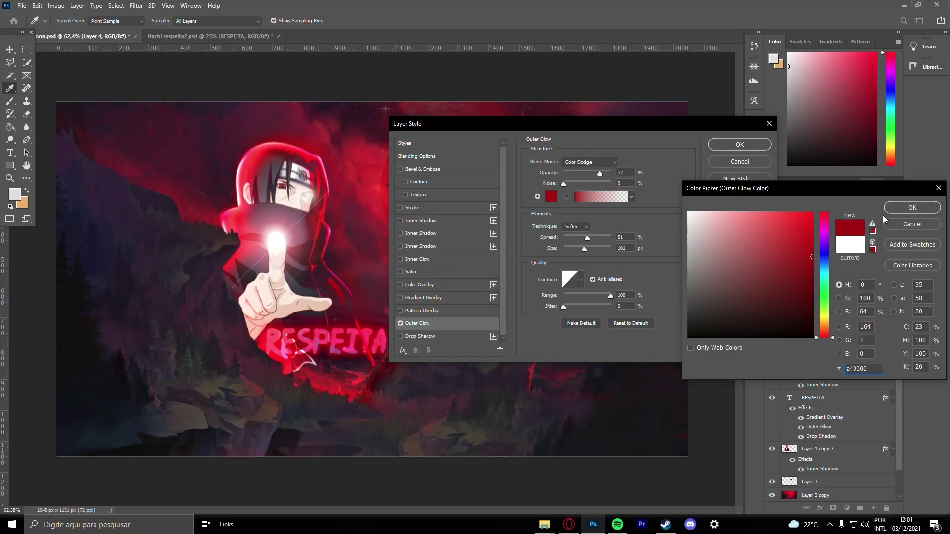
- Set Layer 4's Outer Glow colour to #a40000 and add a dark red Inner Glow from the edge in Normal mode
click(893, 210)
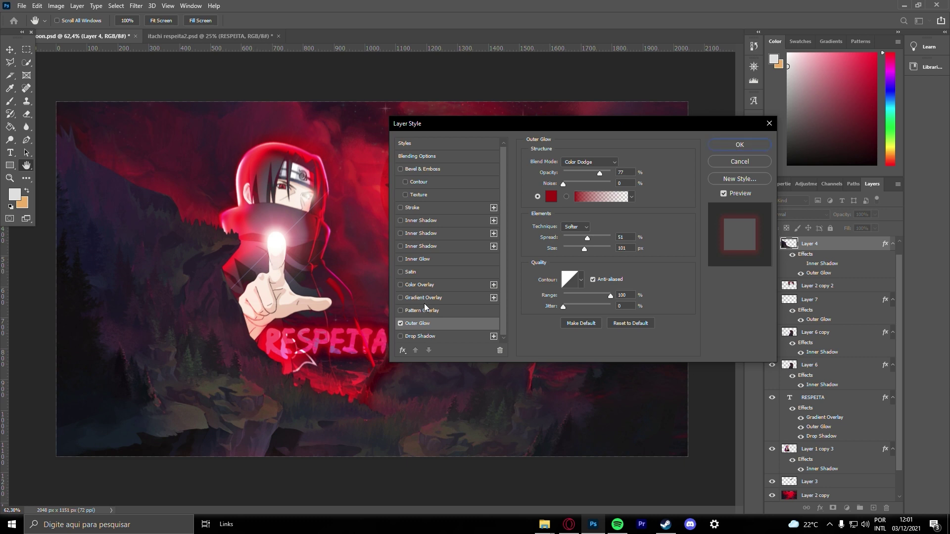
click(434, 259)
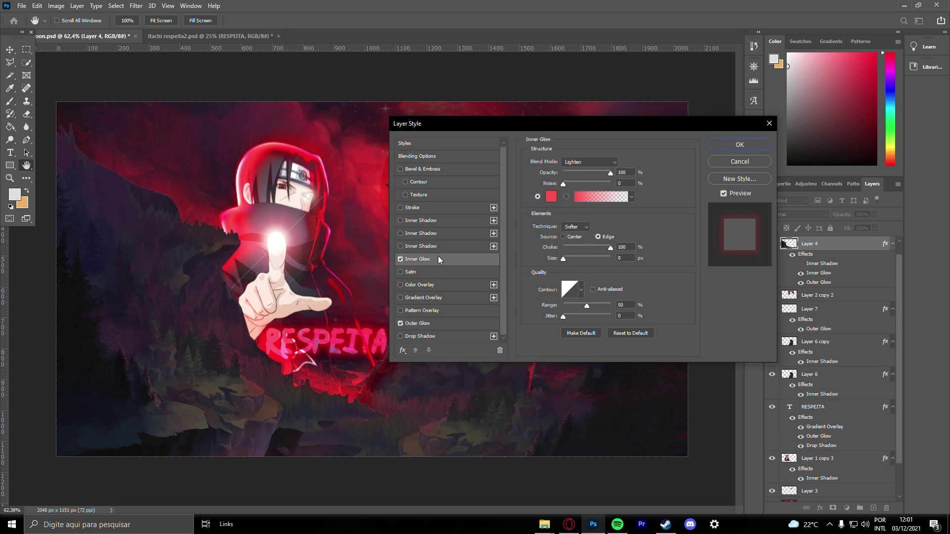
click(549, 197)
click(905, 210)
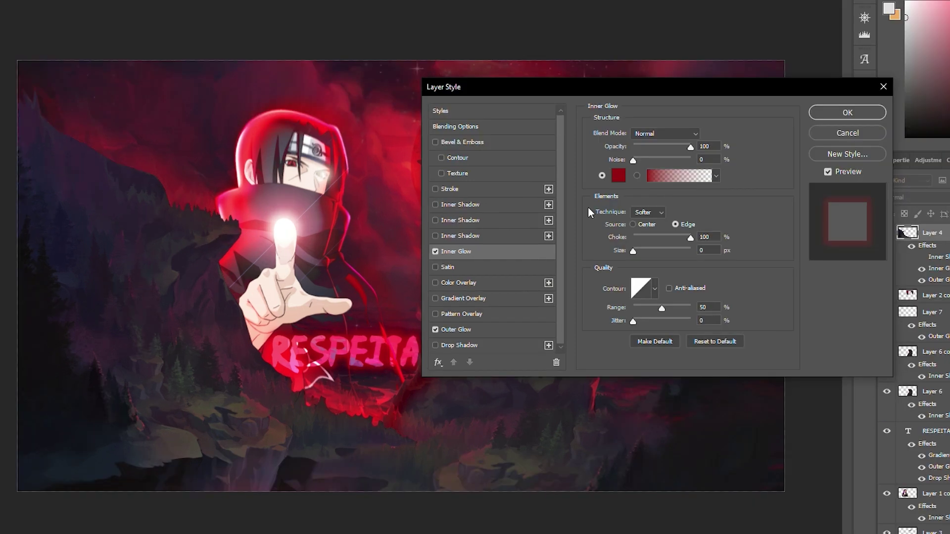
drag(563, 259, 571, 259)
- Set Layer 4's Inner Glow to Color Dodge with colour #820000, 63% choke, 40 px size and 100% range
click(448, 323)
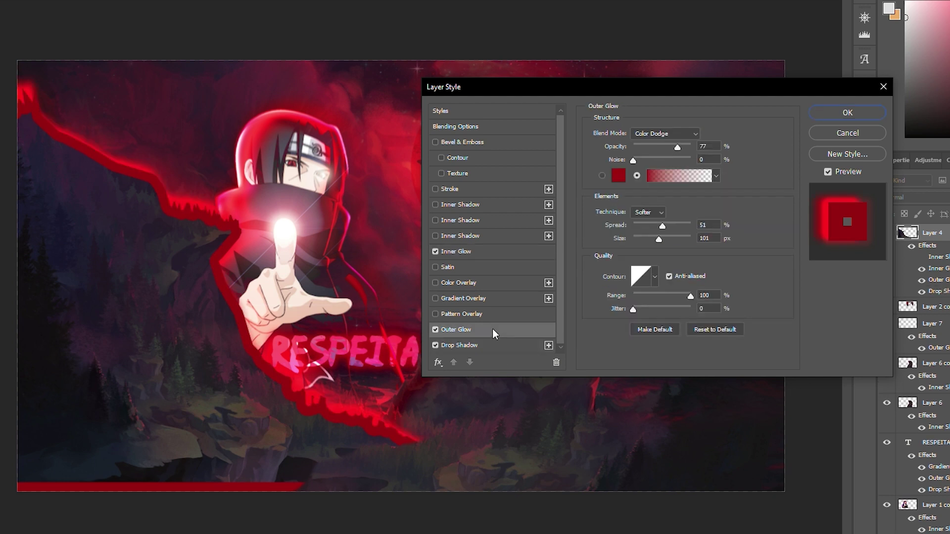
click(666, 134)
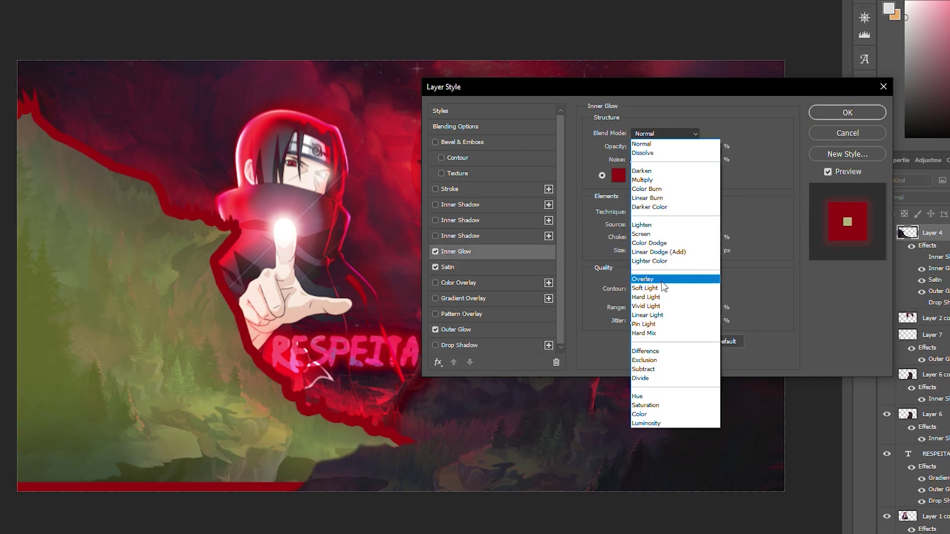
click(653, 237)
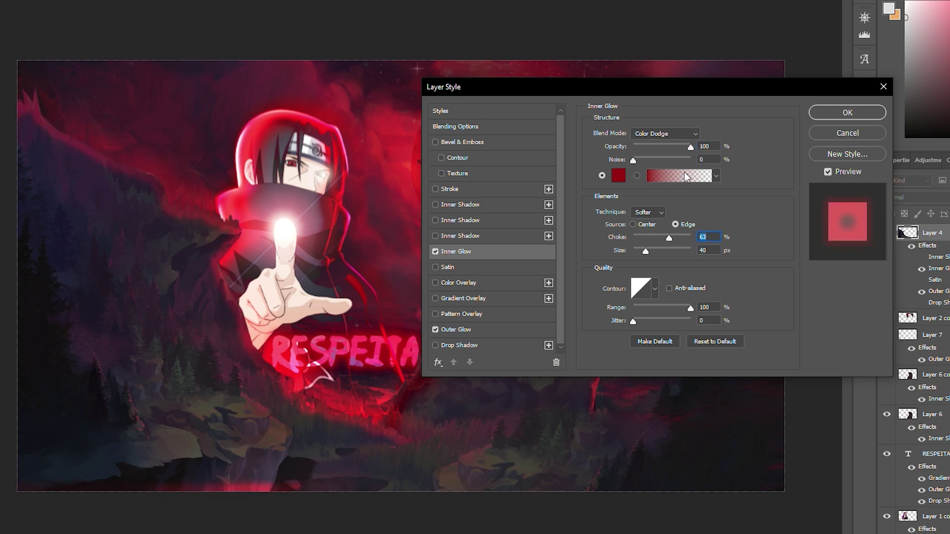
click(618, 176)
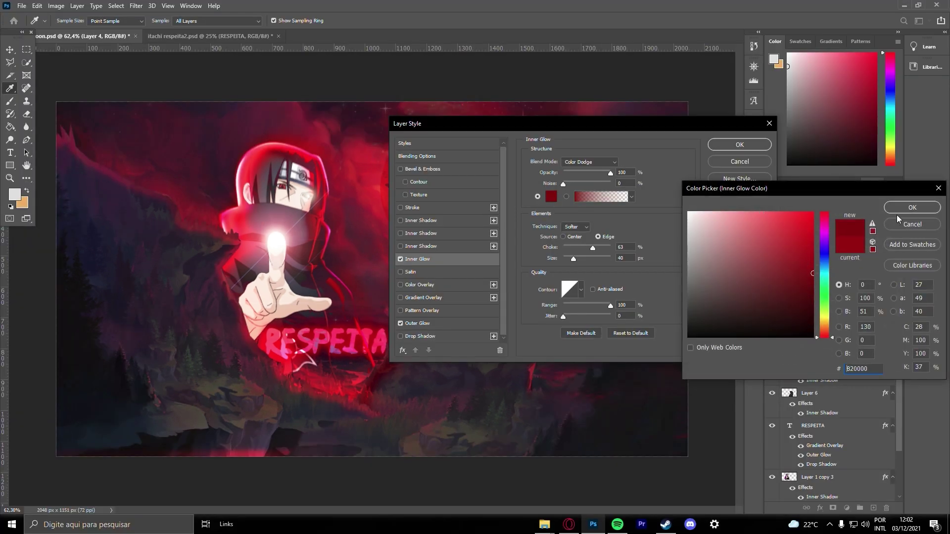
click(898, 211)
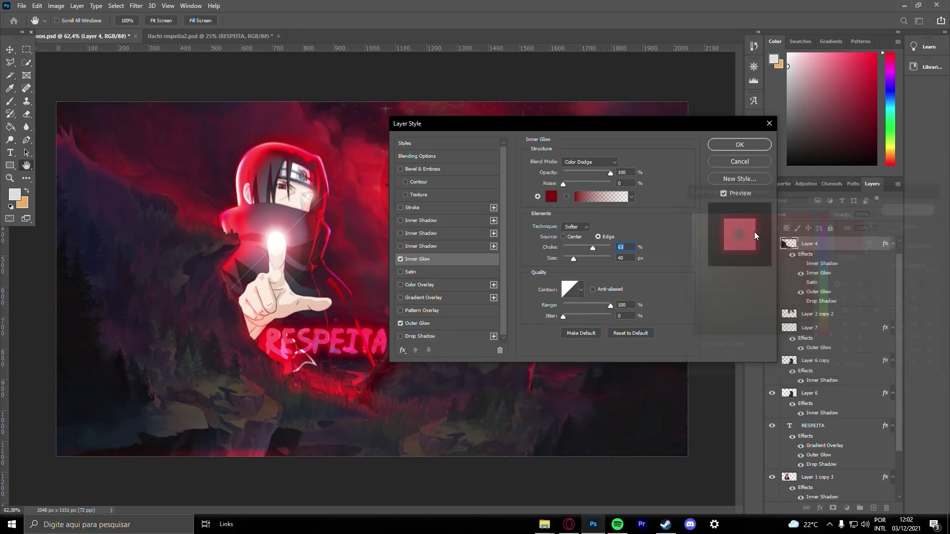
- Try other blend modes for Layer 4's Inner Glow, including Dissolve, Lighter Color and Multiply
click(583, 165)
click(584, 161)
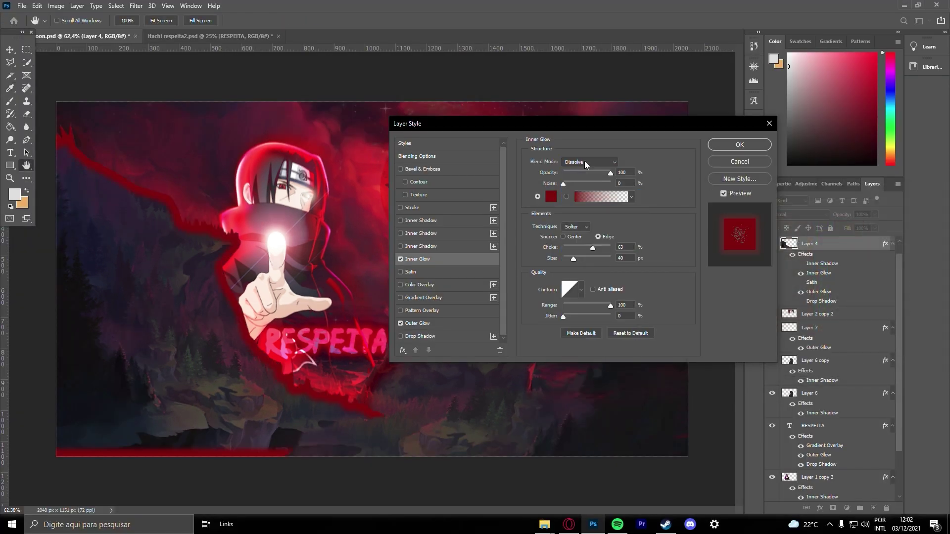
scroll(584, 161, down, 3)
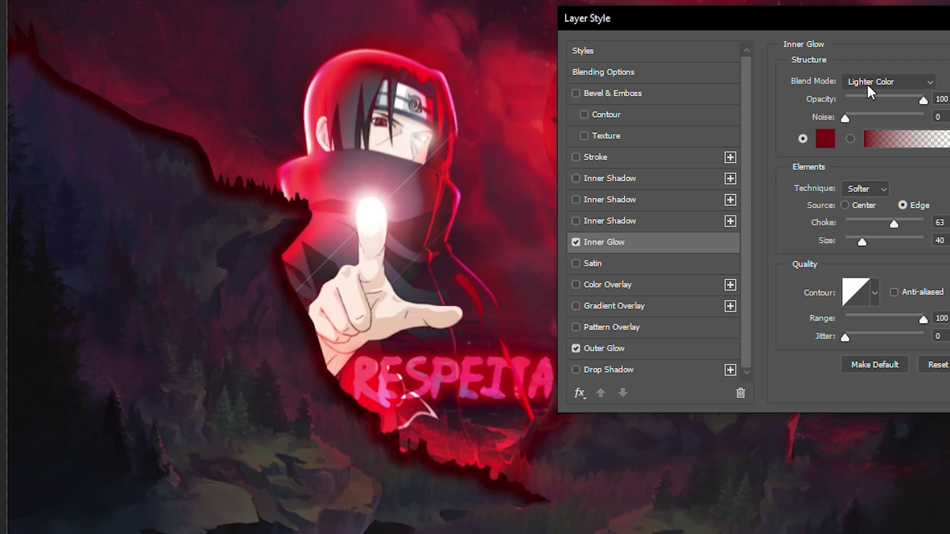
scroll(867, 84, up, 1)
click(867, 84)
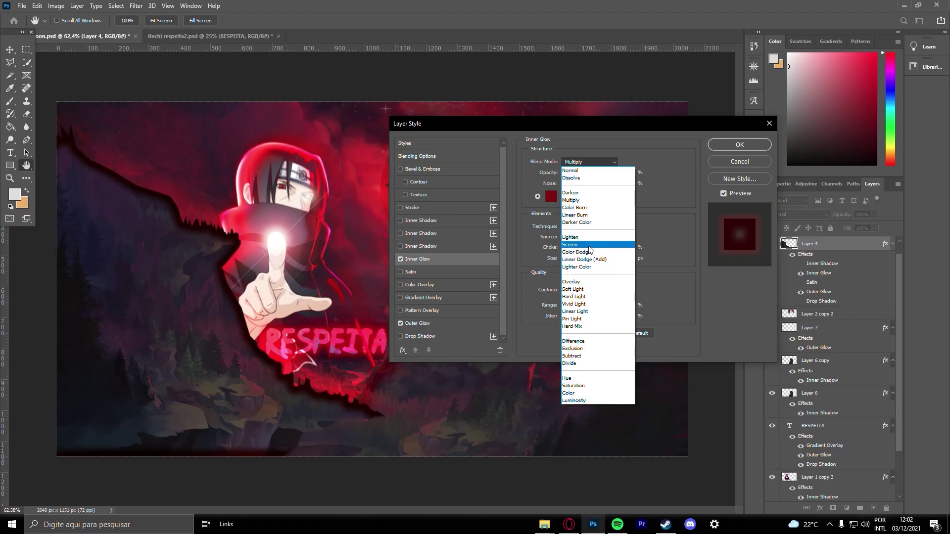
click(588, 219)
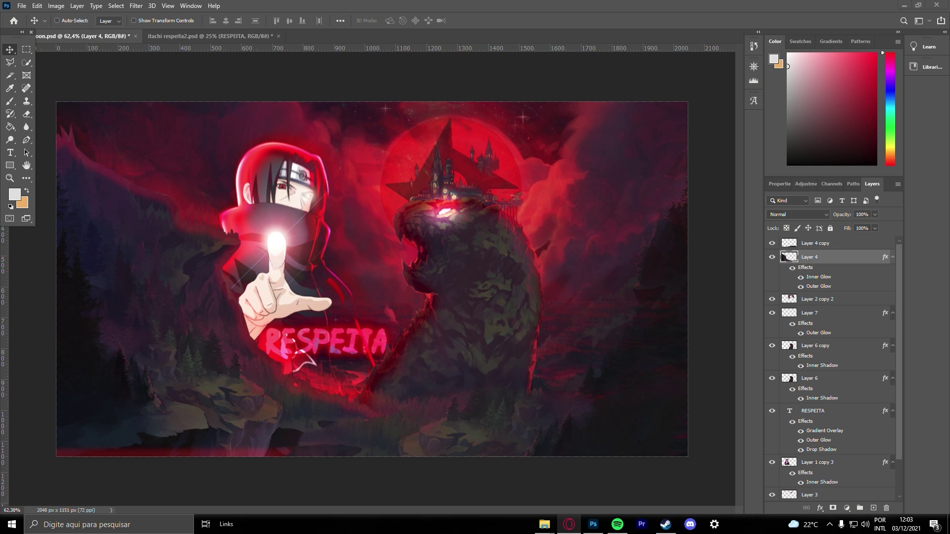
- Switch to the Opera browser, browse the transparent image results for "clouds" and preview the dark cloud from PNGMart
drag(509, 111, 408, 0)
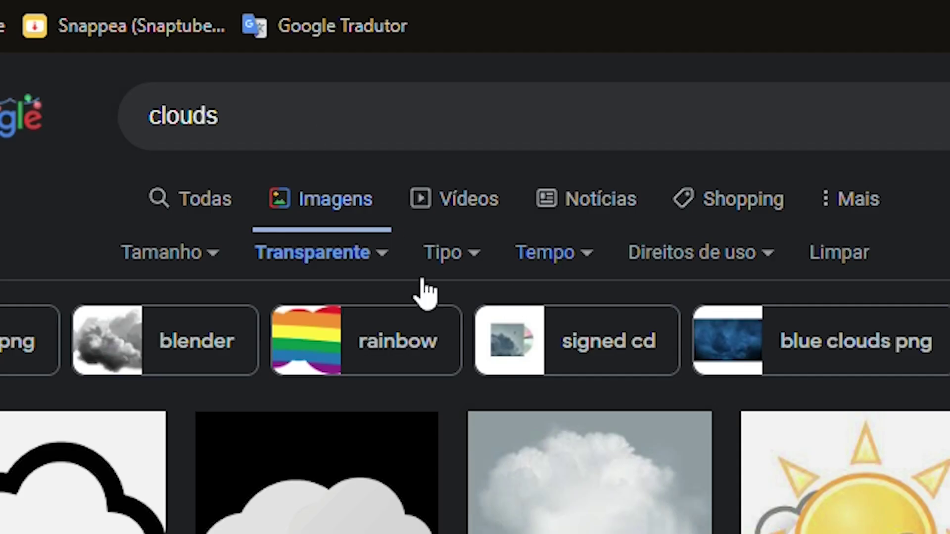
scroll(574, 525, down, 10)
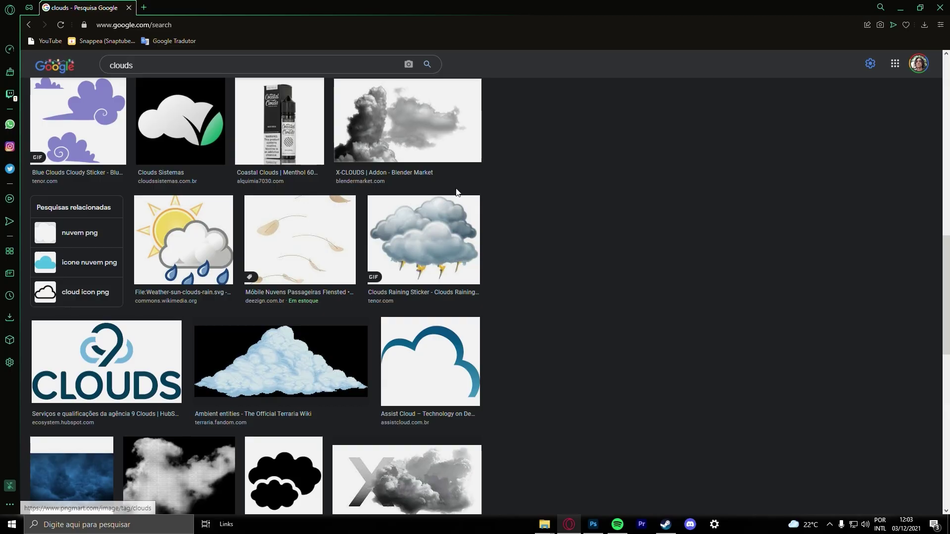
scroll(418, 198, up, 3)
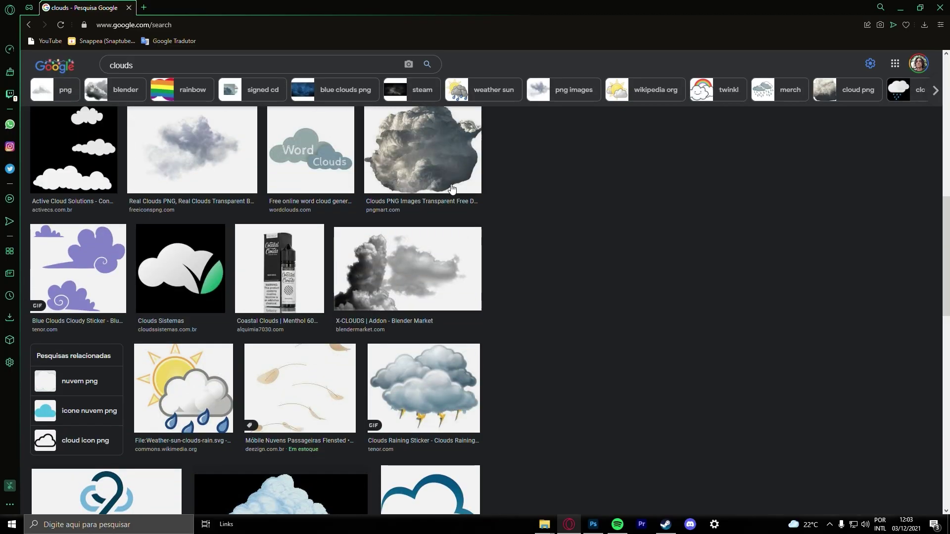
click(418, 144)
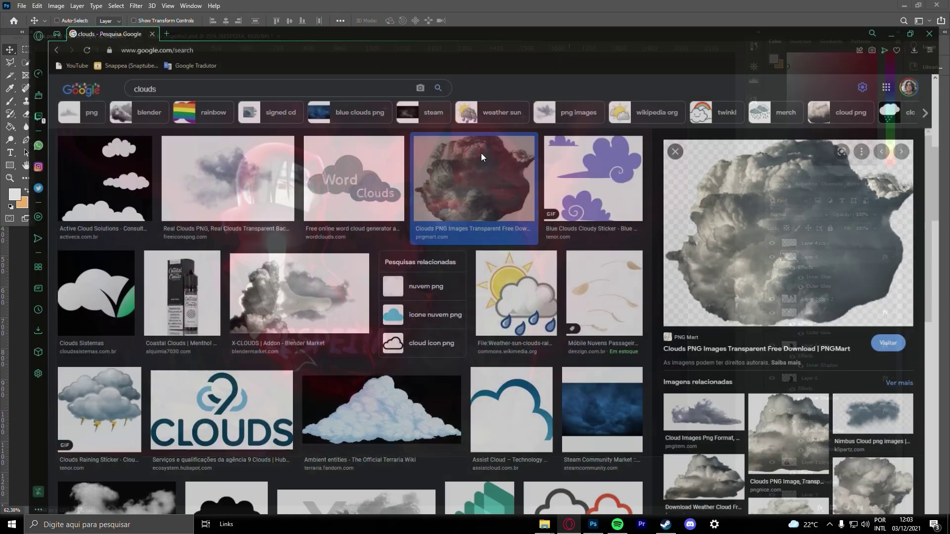
scroll(223, 67, up, 8)
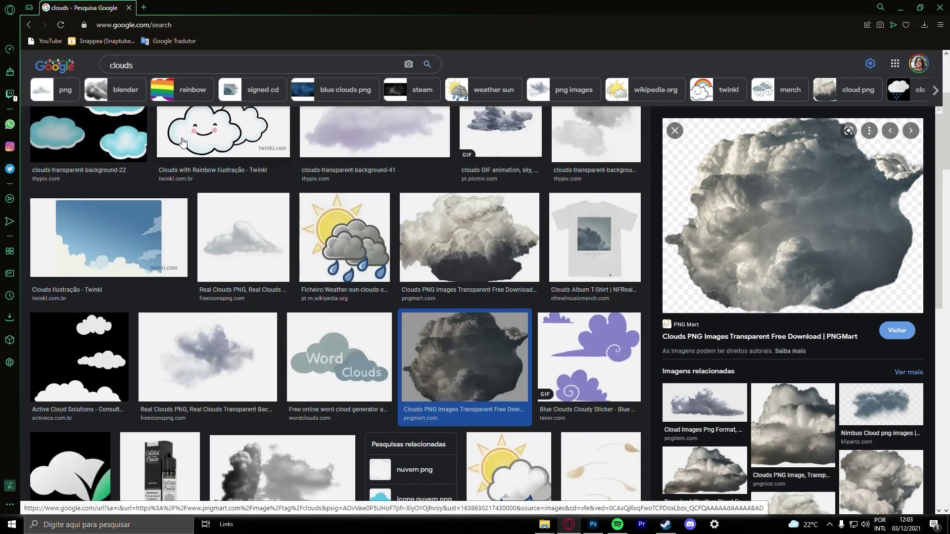
- Search Google Images for "akatsuki clouds" and look through the results
click(107, 69)
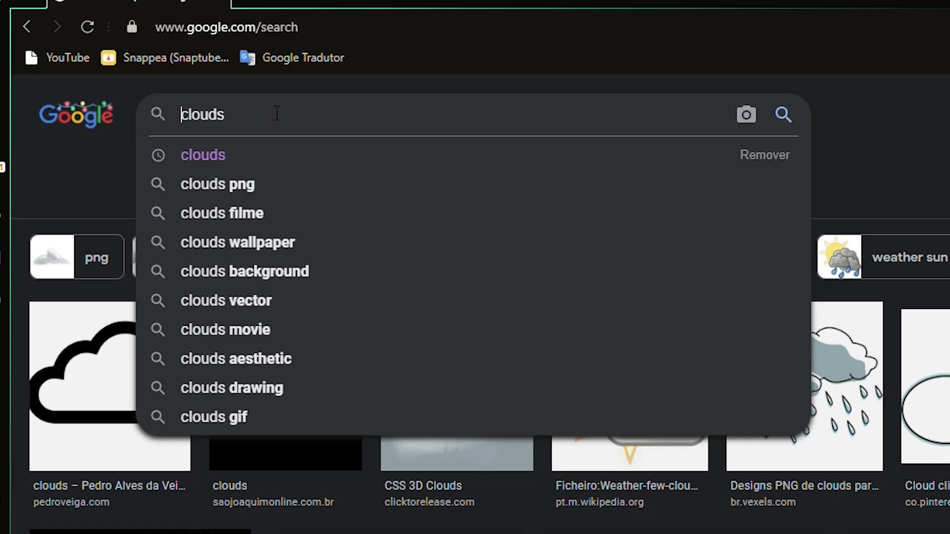
text(akatsuki)
key(Return)
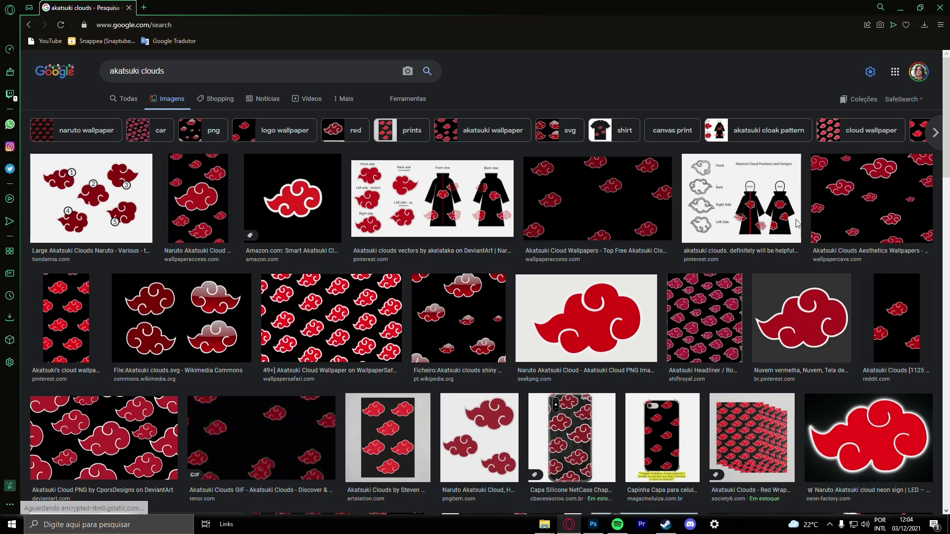
scroll(797, 222, down, 8)
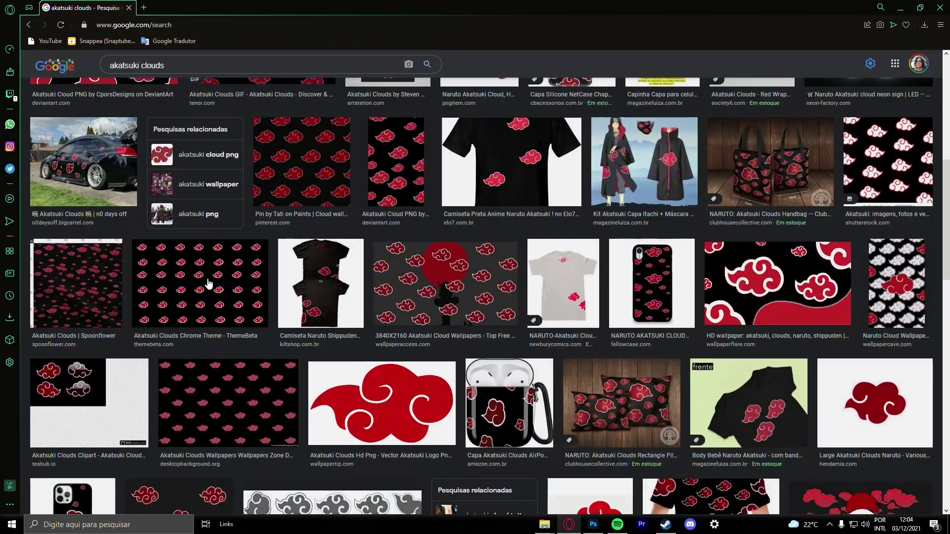
scroll(208, 284, down, 4)
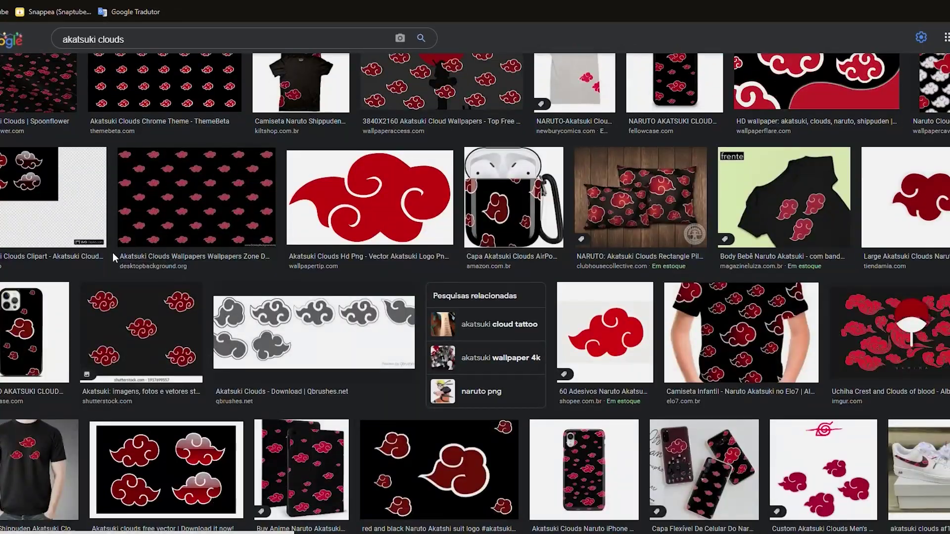
- Refine the image search to "realistic akatsuki clouds" and look through the results for a usable cloud
scroll(111, 252, up, 10)
click(174, 36)
key(Home)
text(real)
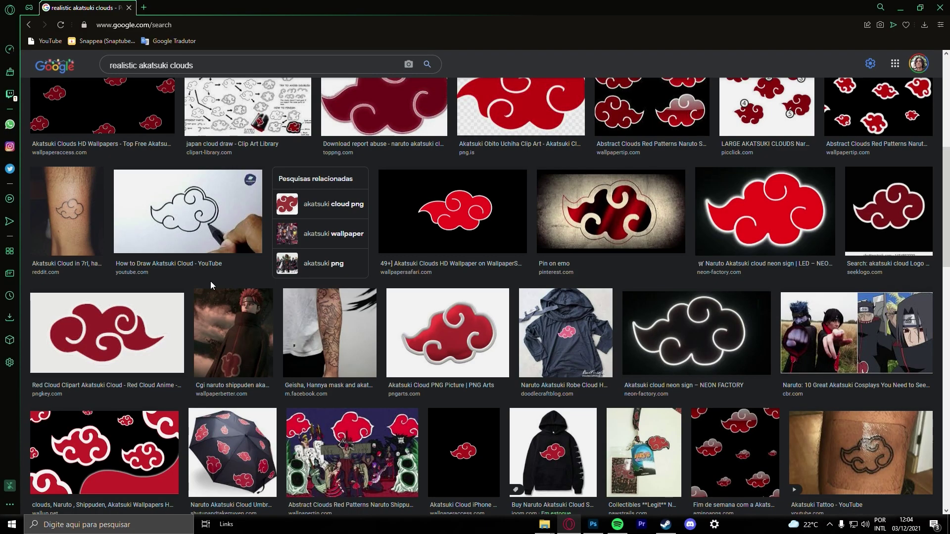
scroll(209, 281, down, 10)
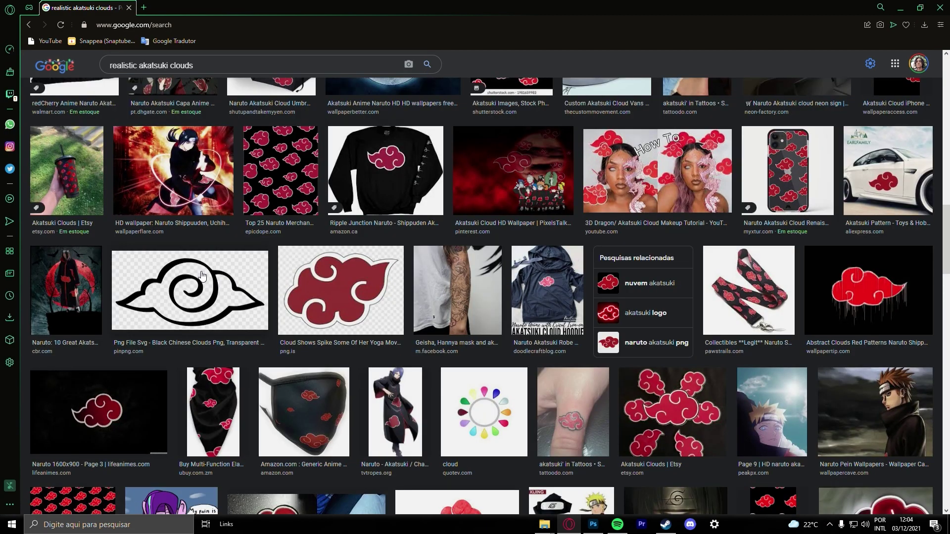
scroll(203, 275, down, 3)
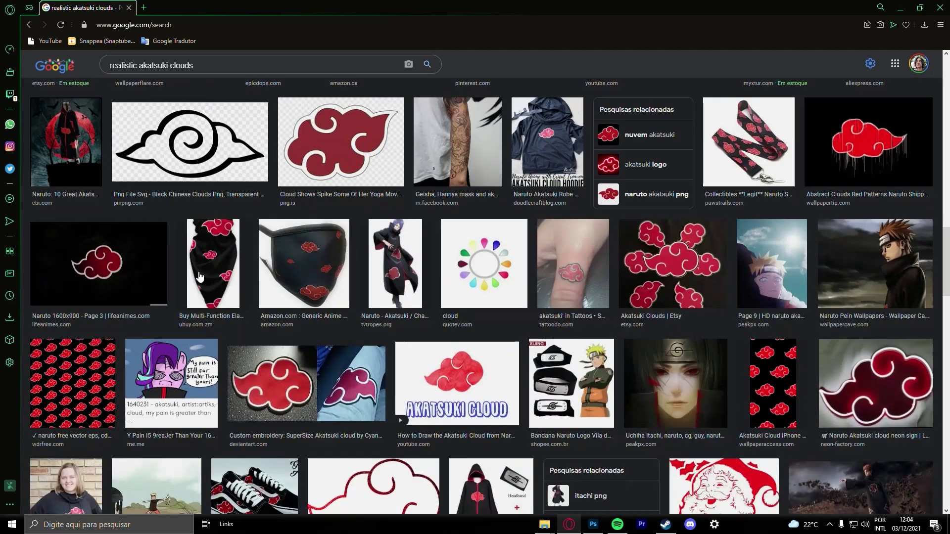
scroll(200, 276, down, 7)
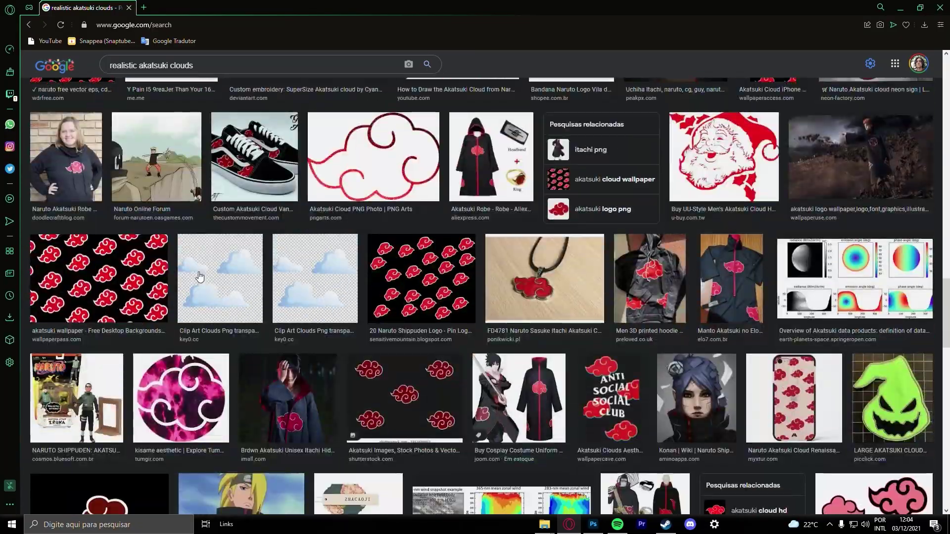
scroll(200, 276, down, 10)
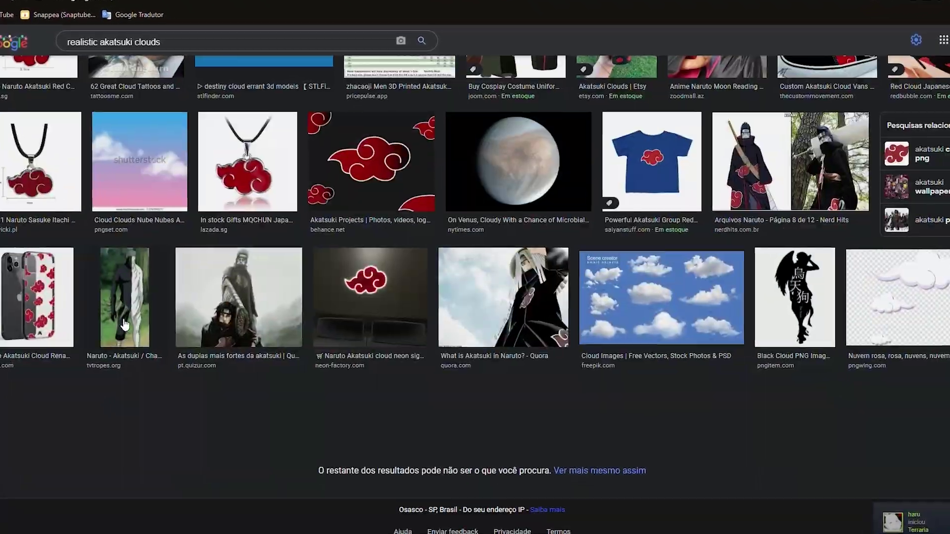
scroll(125, 325, up, 15)
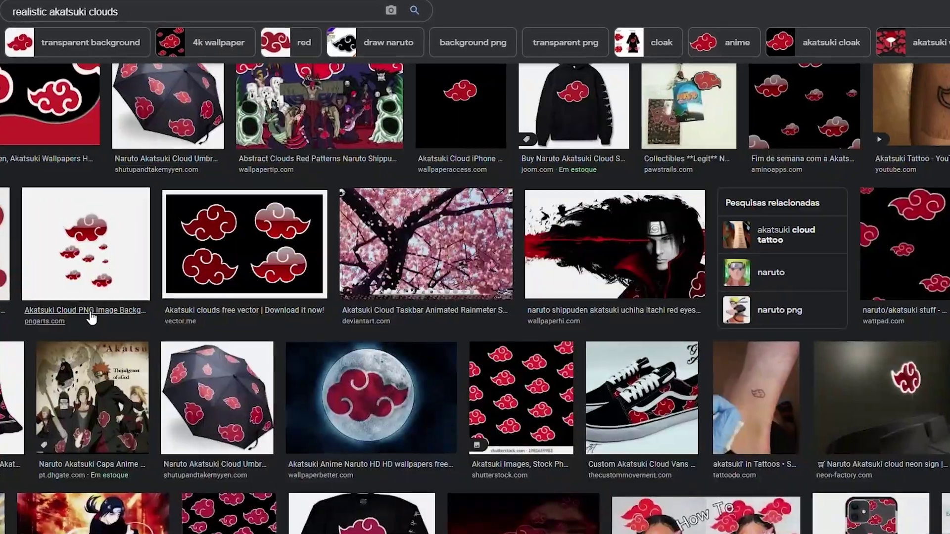
scroll(91, 318, up, 5)
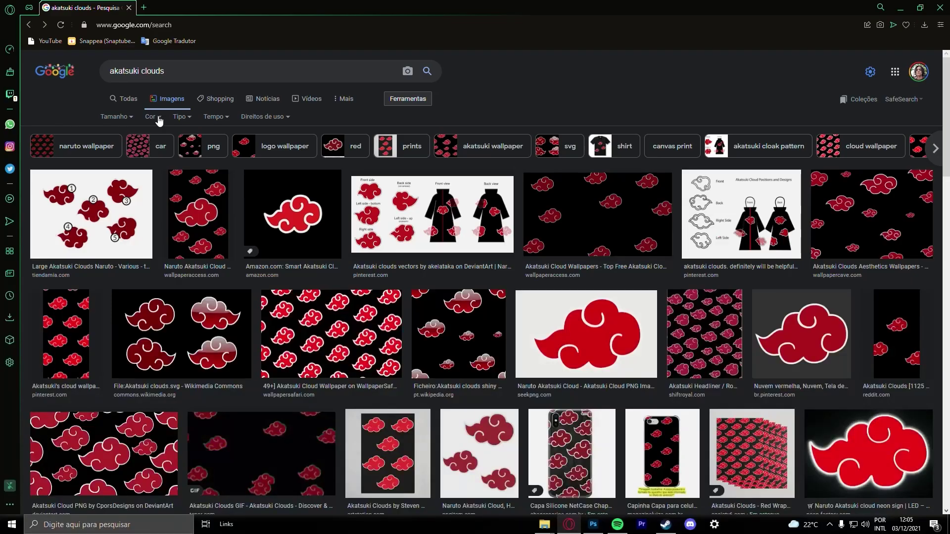
- Filter the "akatsuki clouds" results by transparent colour and save the dark red cloud image from TopPNG
click(148, 117)
click(168, 153)
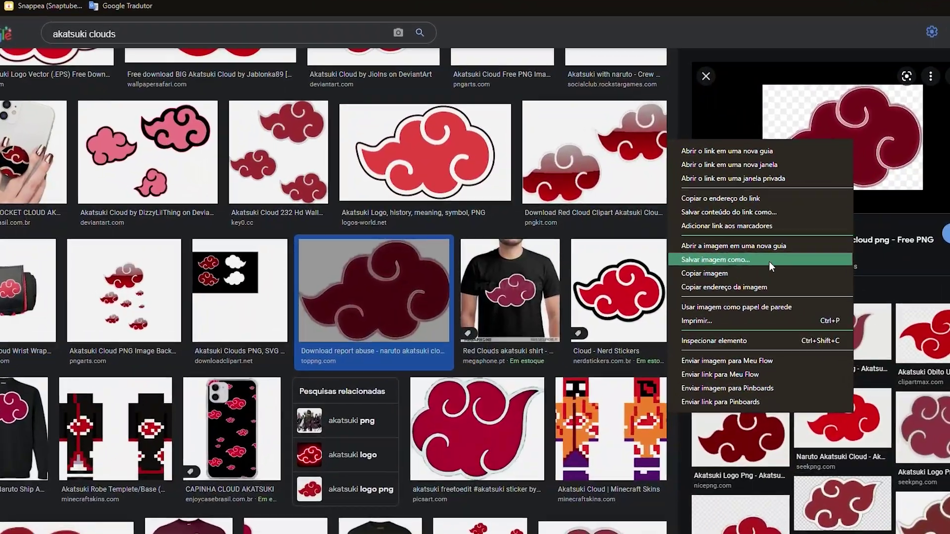
click(743, 273)
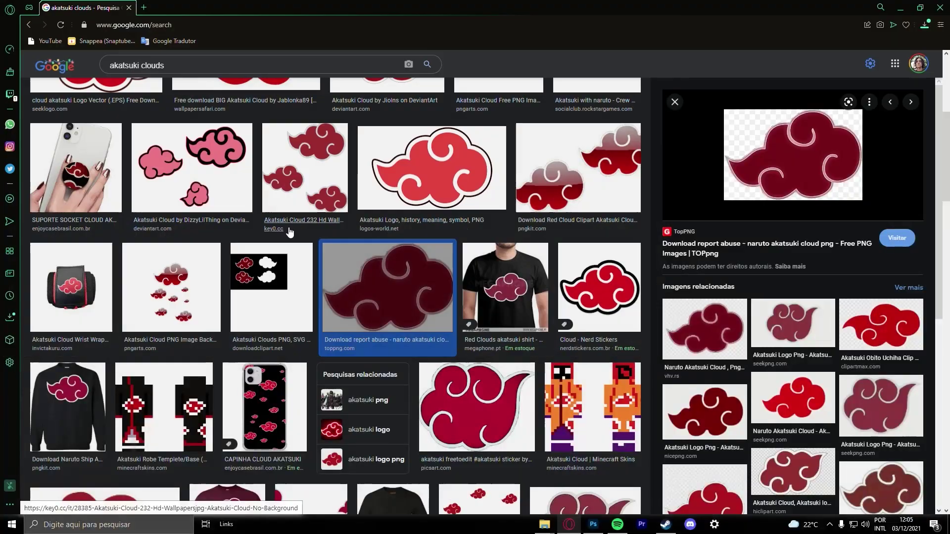
- Return to the "clouds" results, save the brown smoke cloud PNG from NicePNG and open the white PNGMart cloud
scroll(289, 232, up, 5)
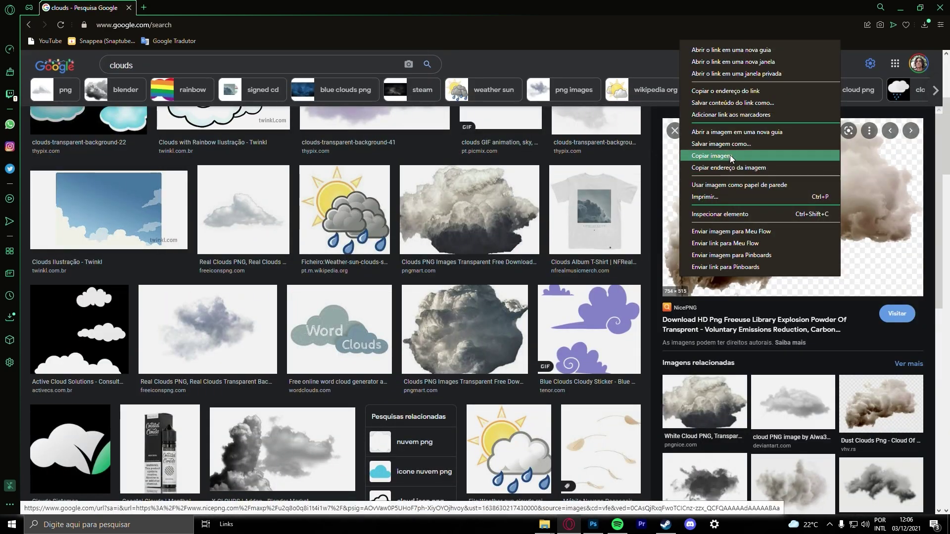
click(721, 143)
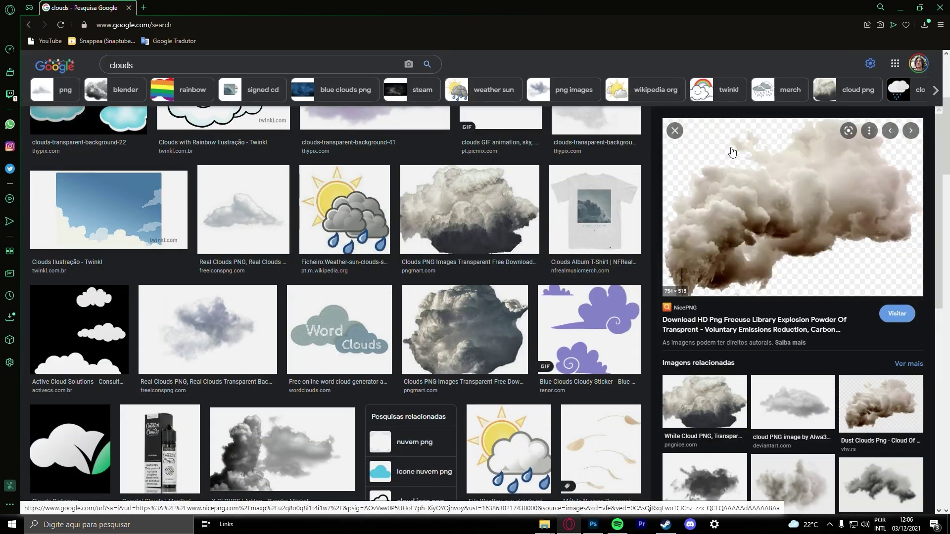
key(Return)
scroll(446, 301, up, 1)
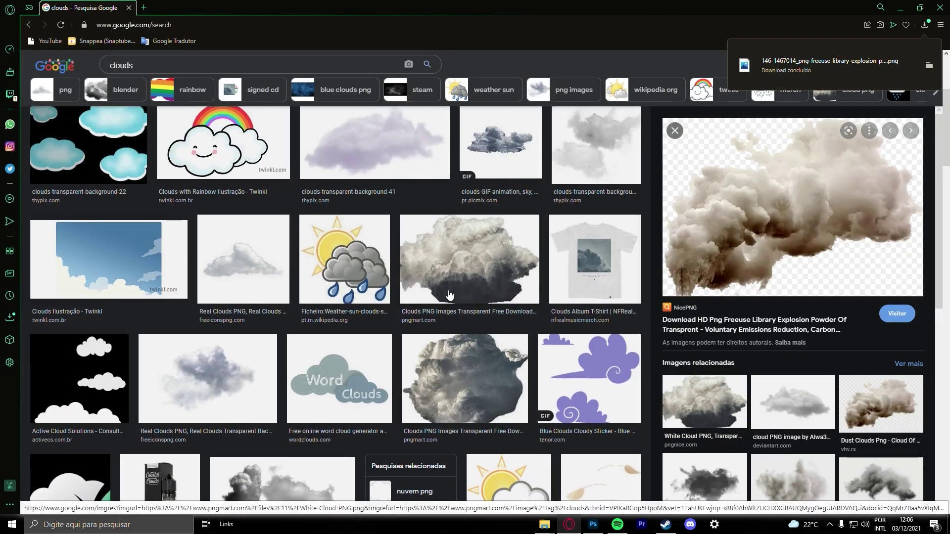
click(448, 293)
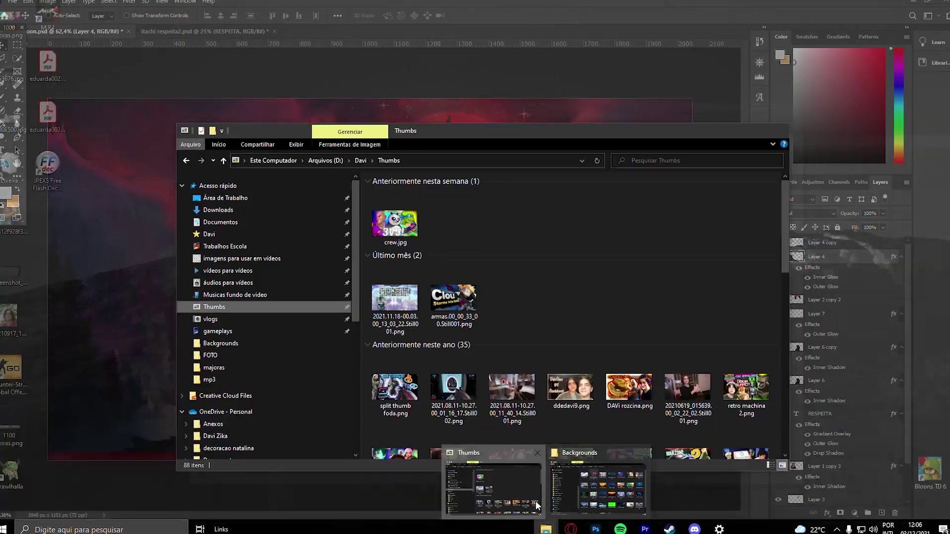
- Place the downloaded white cloud, brown smoke and dark red Akatsuki cloud images from the "imagens para usar em vídeos" folder into the banner
click(536, 503)
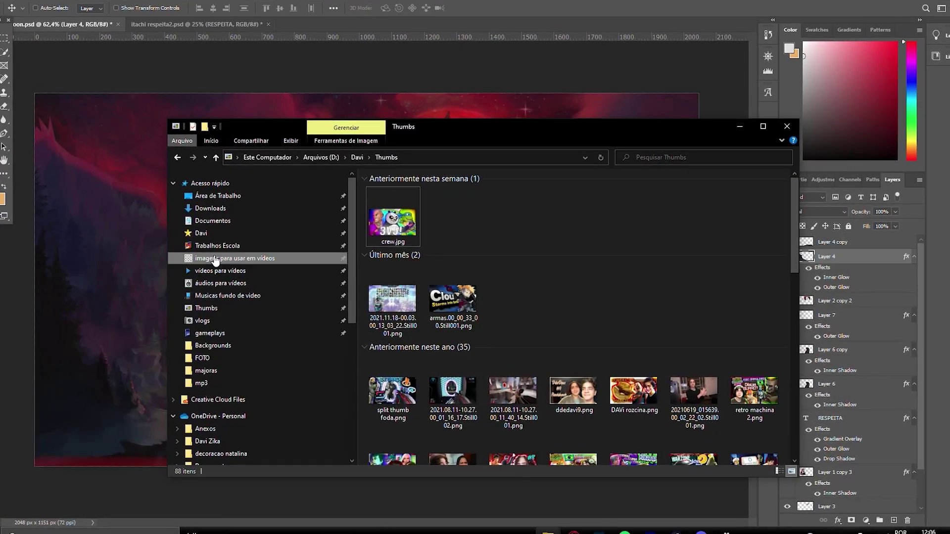
click(215, 259)
click(470, 210)
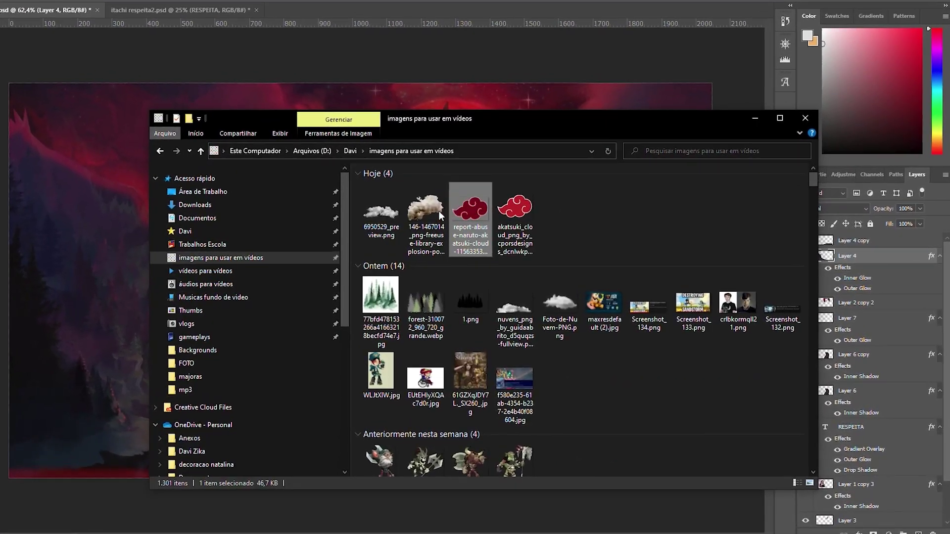
shift+click(384, 215)
drag(384, 216, 396, 92)
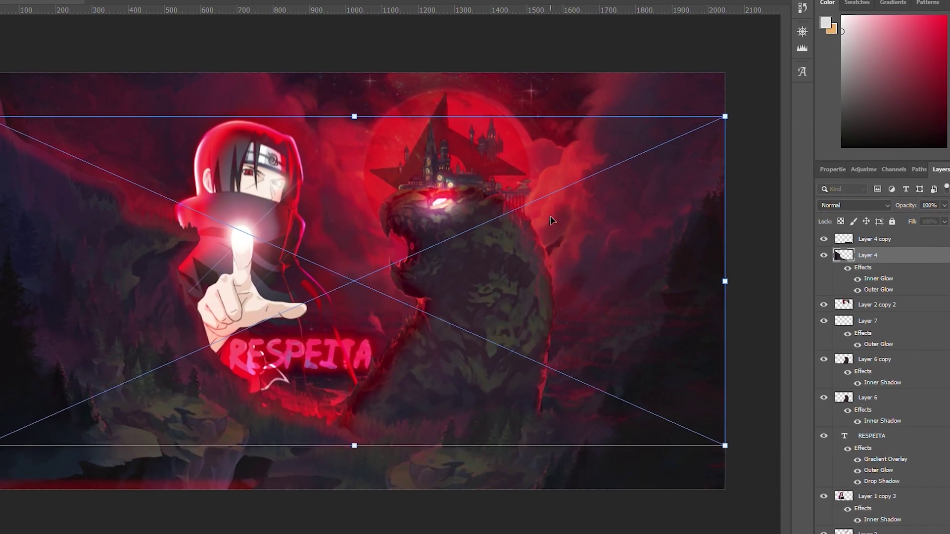
key(Return)
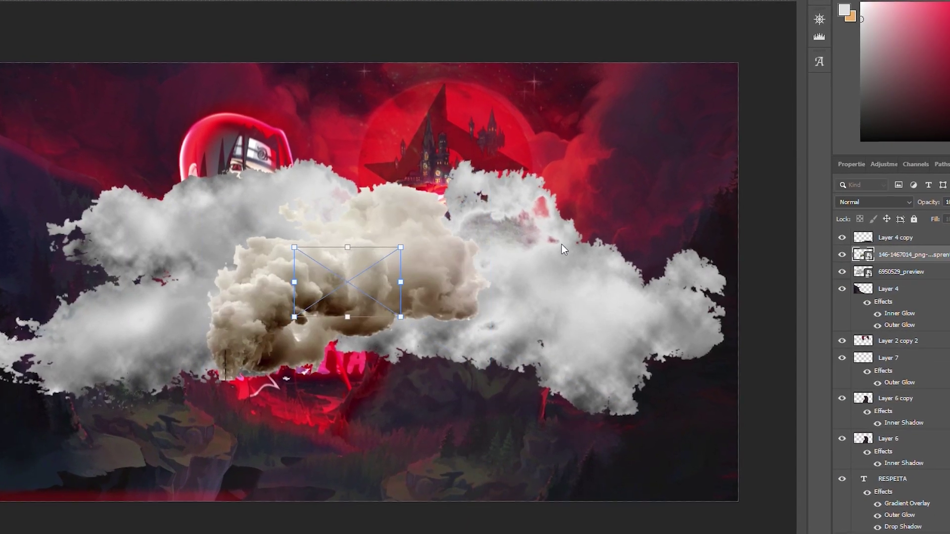
key(Return)
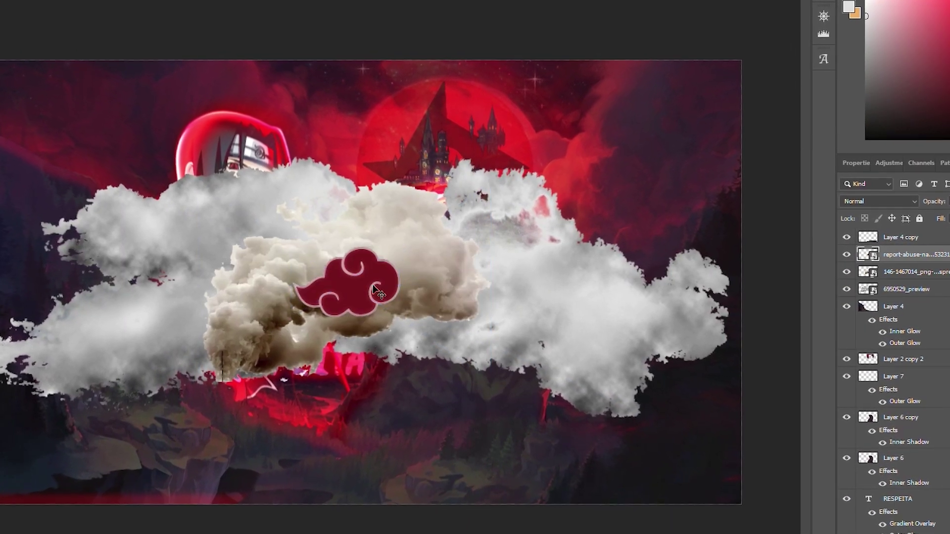
- Move the three placed image layers above Layer 4 copy and hide the white cloud and brown smoke layers
click(904, 269)
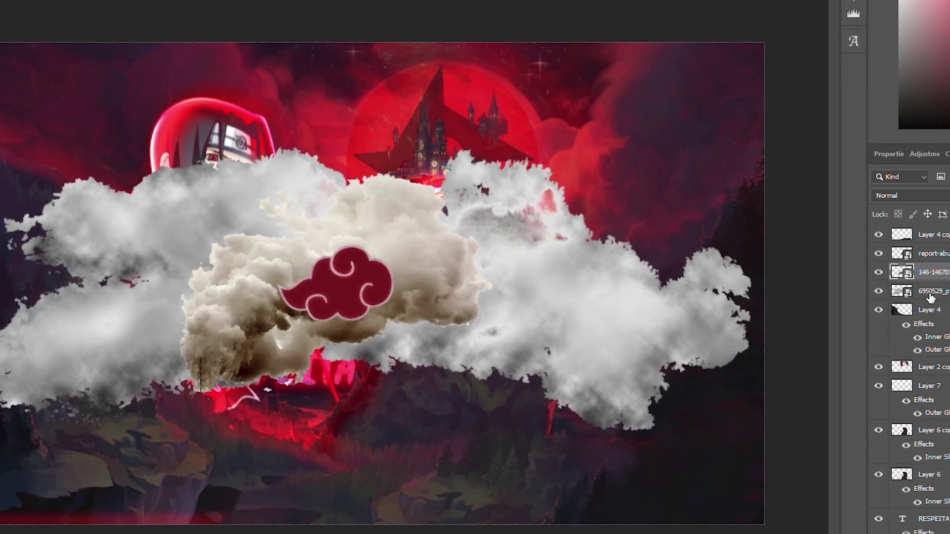
click(929, 293)
shift+click(933, 254)
drag(933, 270, 931, 226)
- Try several blend modes on the Akatsuki cloud layer, settling on Vivid Light at 39% opacity
click(926, 195)
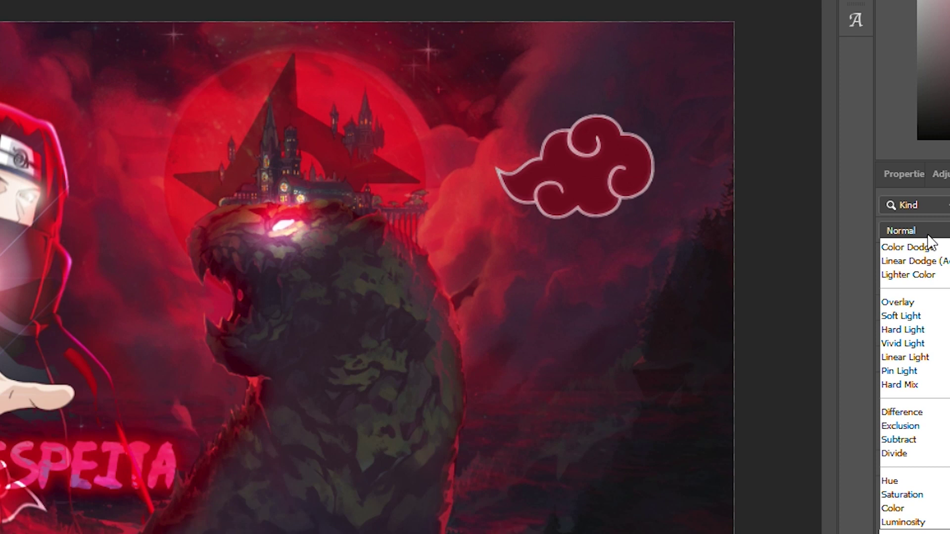
click(933, 200)
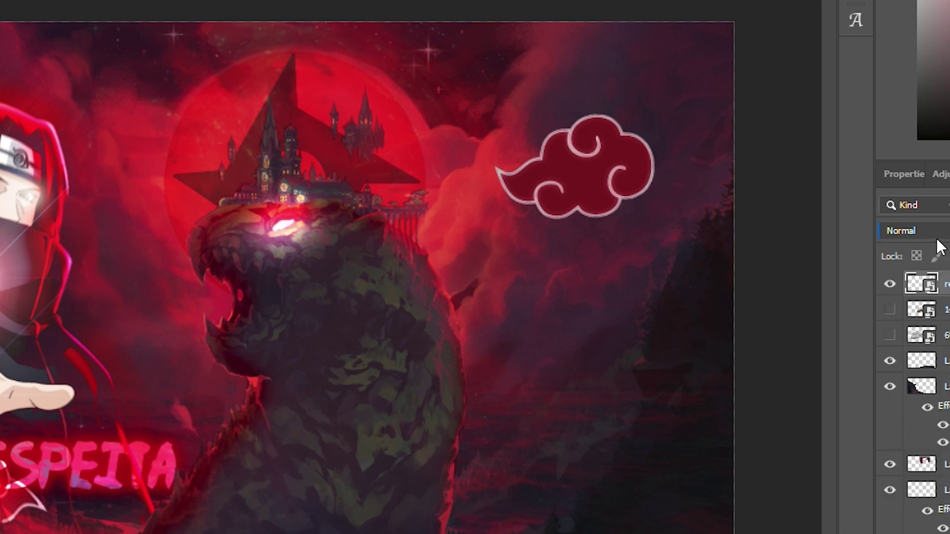
scroll(936, 236, down, 18)
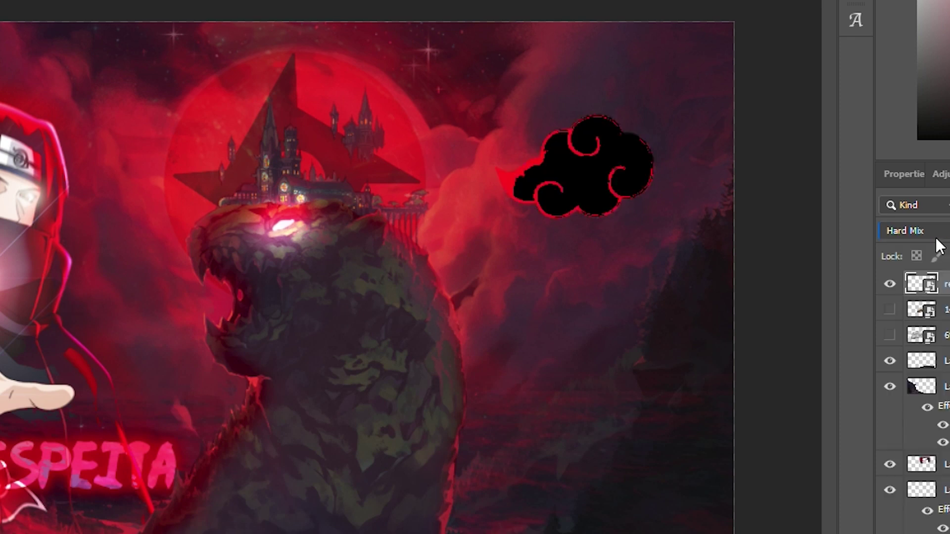
scroll(938, 243, down, 6)
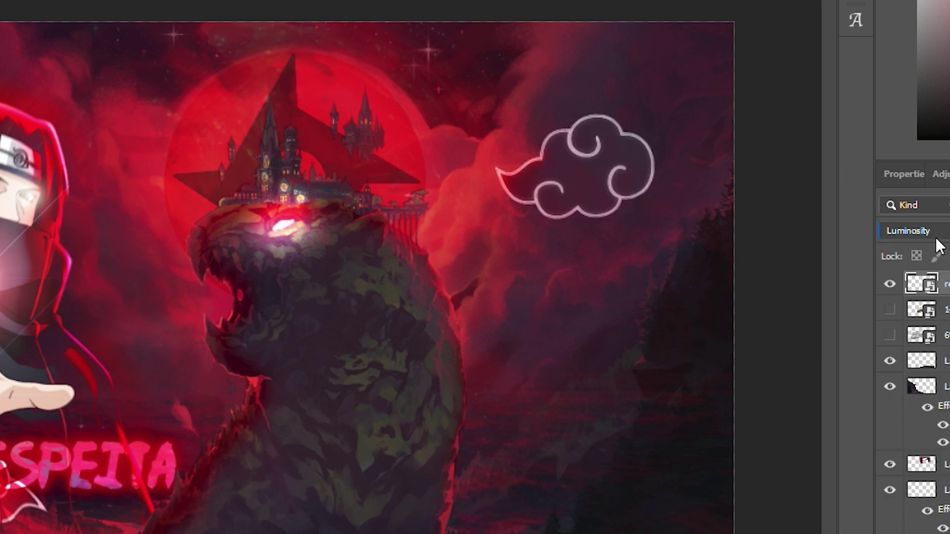
scroll(940, 247, up, 11)
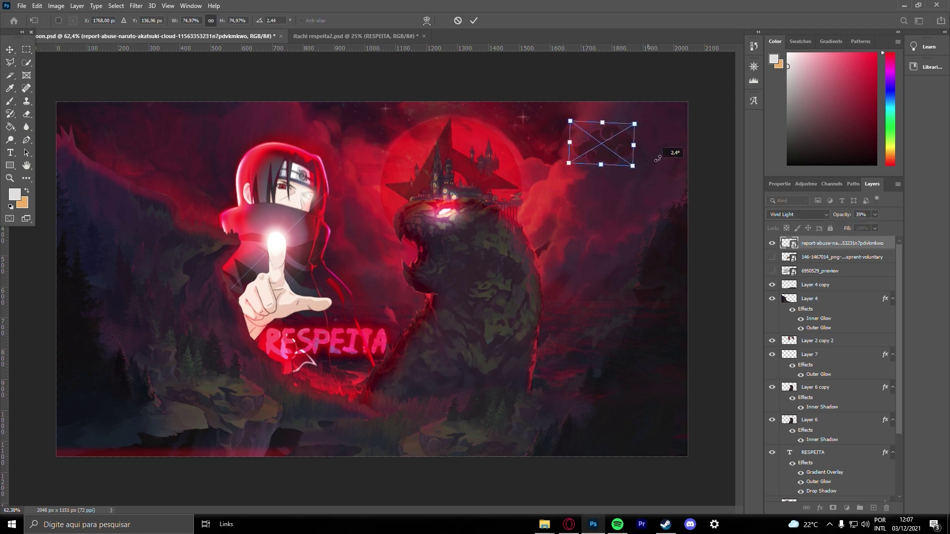
- Scale the Akatsuki cloud to about 75%, rotate it slightly and place it just beside the red moon
drag(658, 158, 659, 151)
drag(626, 139, 590, 130)
key(Return)
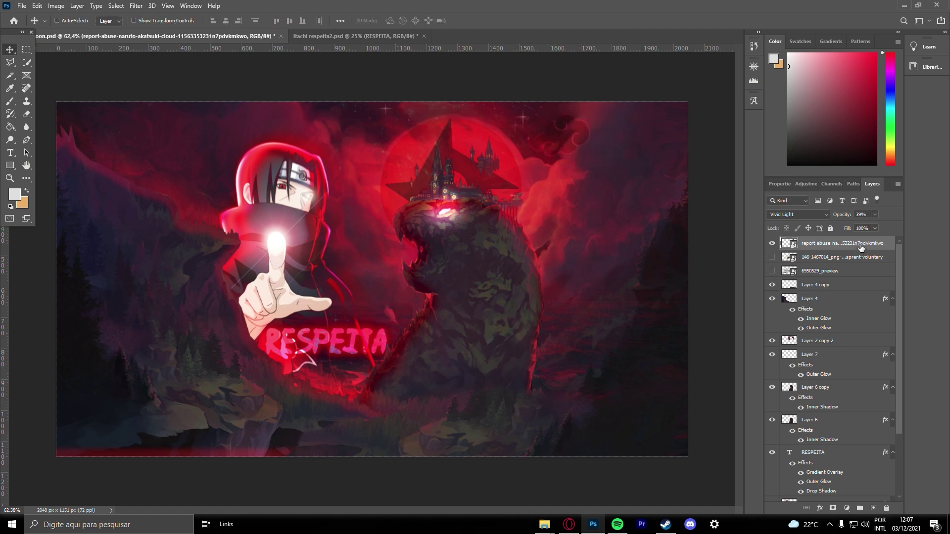
- Duplicate the Akatsuki cloud layer and place the copy low behind the monster's back
drag(861, 247, 871, 508)
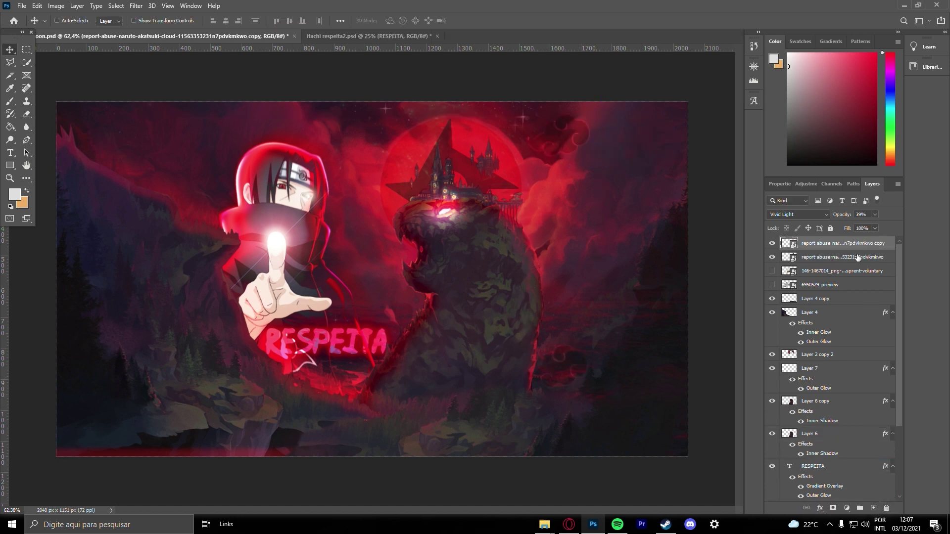
drag(866, 344, 872, 508)
key(ctrl+z)
key(ctrl+z)
drag(614, 178, 647, 182)
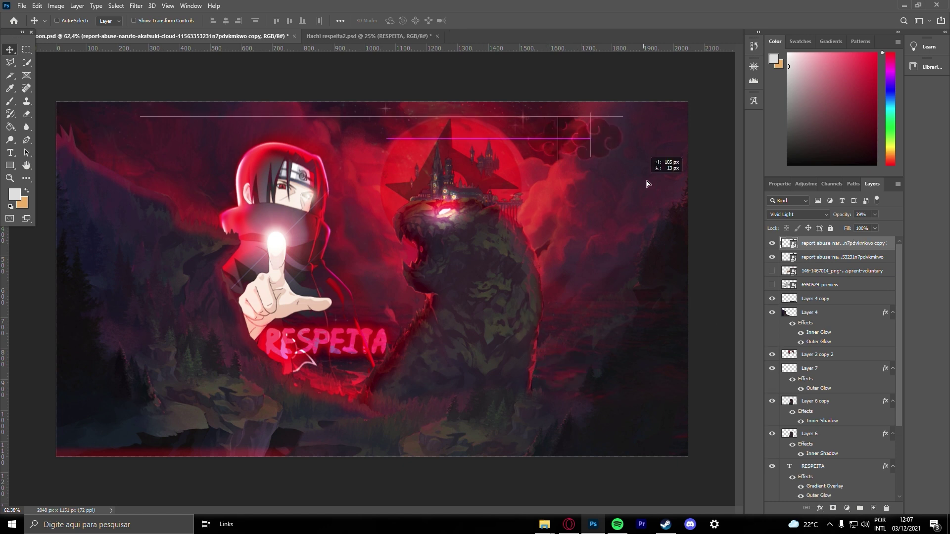
- Place a second Akatsuki cloud copy near the banner's outer edge, scaled to about 85% and rotated about -5°
drag(578, 405, 648, 276)
key(ctrl+t)
drag(613, 345, 589, 343)
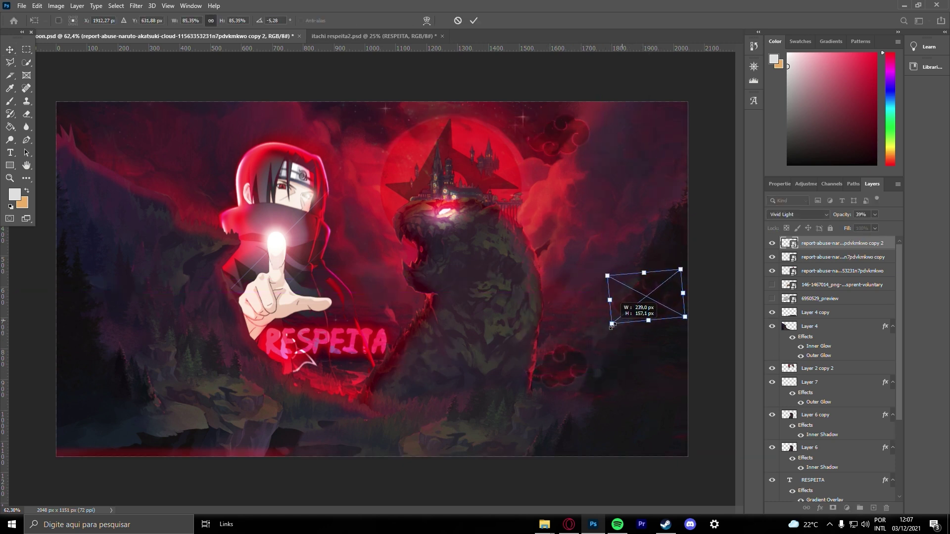
key(Return)
- Duplicate the Akatsuki cloud again, move the copy up into the dark sky beyond the moon and flip it horizontally
drag(828, 245, 873, 508)
drag(589, 278, 609, 204)
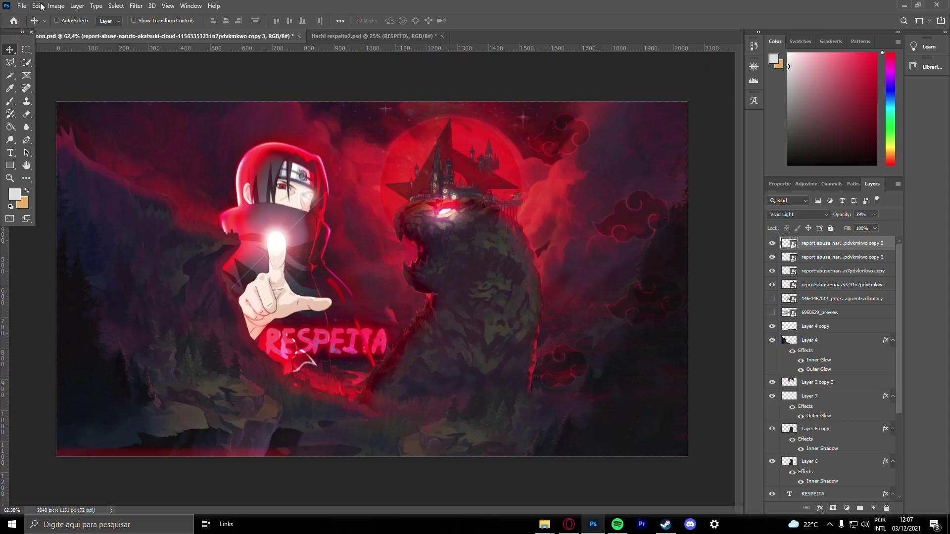
click(27, 1)
mouse_move(46, 231)
click(202, 386)
- Add two more flipped Akatsuki cloud copies beside and over the monster's back, making the last one smaller
drag(693, 229, 639, 246)
drag(590, 263, 610, 320)
key(ctrl+j)
key(ctrl+t)
drag(649, 284, 634, 291)
drag(595, 325, 598, 324)
key(Return)
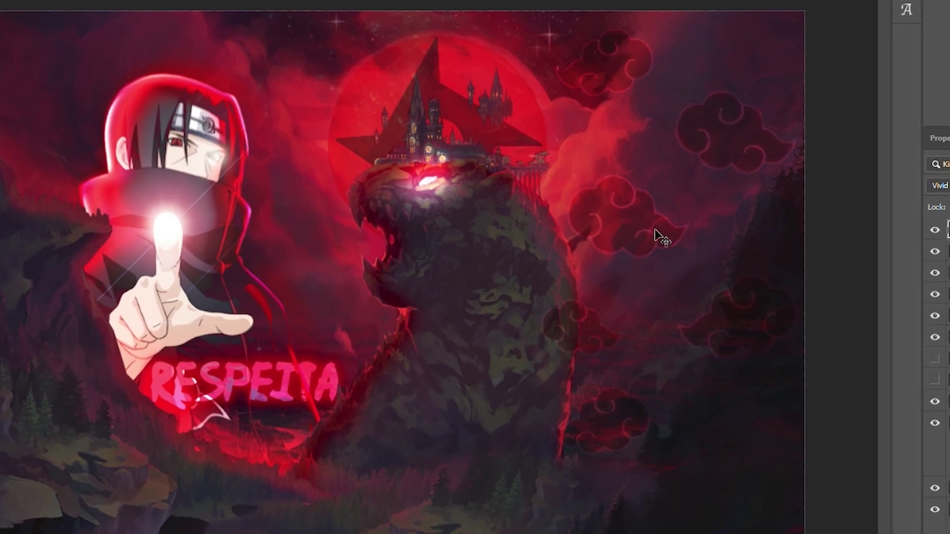
- Group all six Akatsuki cloud layers into one folder and collapse it
scroll(693, 262, down, 2)
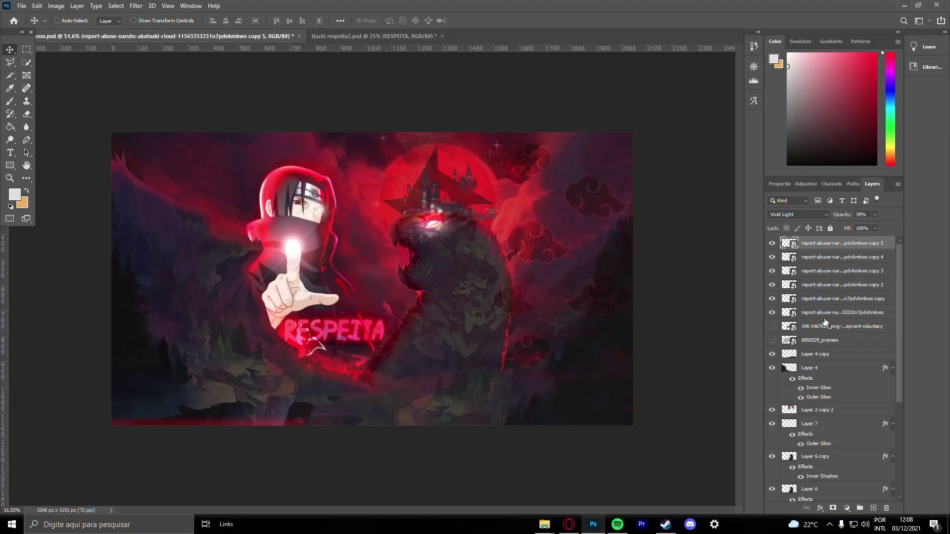
shift+click(824, 316)
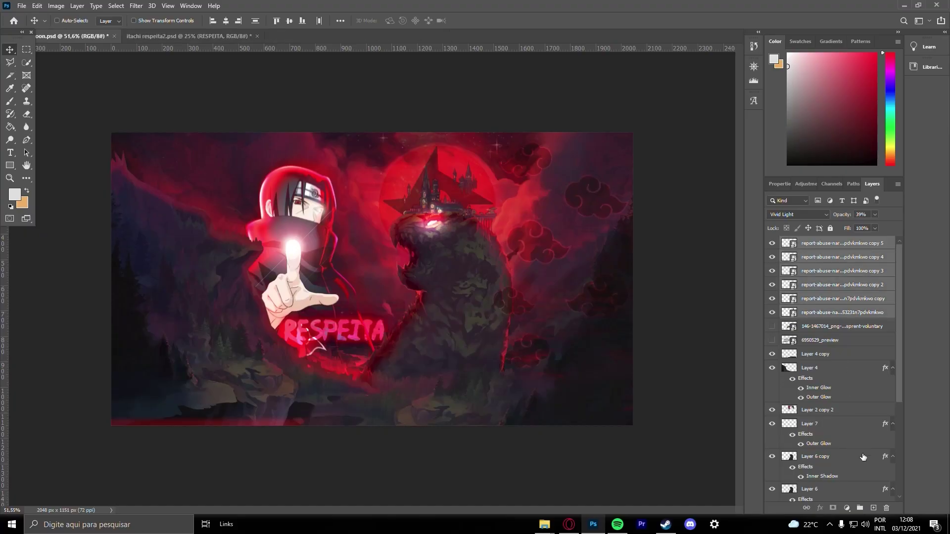
click(860, 509)
click(783, 242)
click(783, 242)
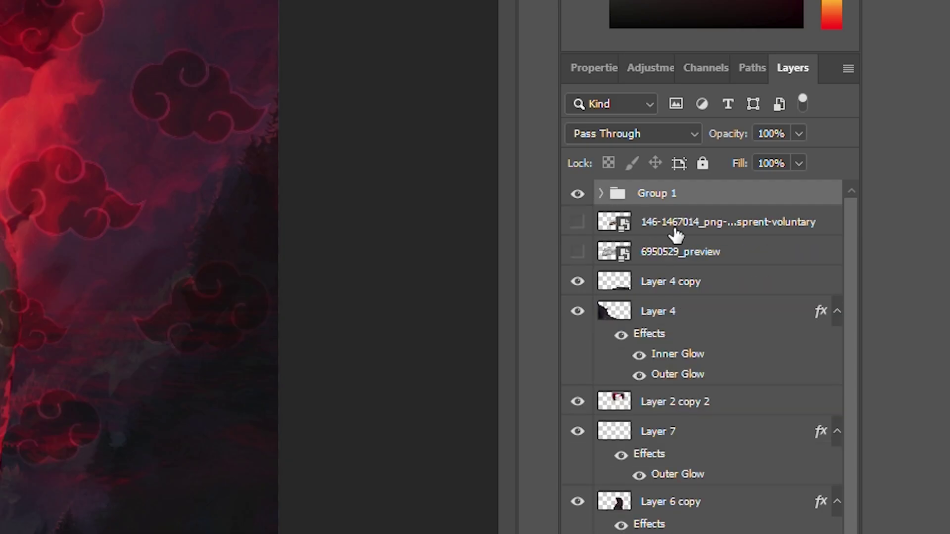
- Show the white cloud and brown smoke layers, move the brown smoke down over the RESPEITA text and select the white cloud layer
click(771, 256)
click(577, 255)
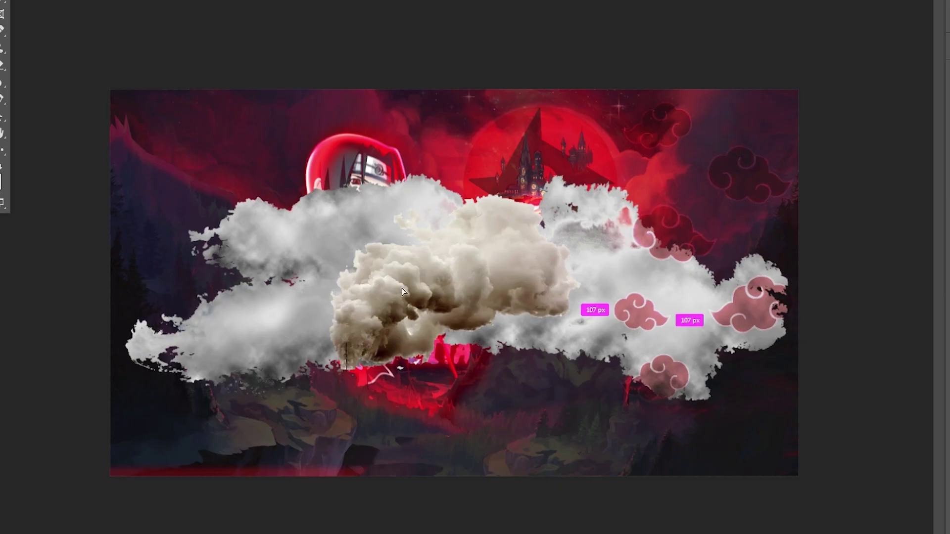
drag(402, 292, 401, 378)
right_click(434, 270)
click(465, 275)
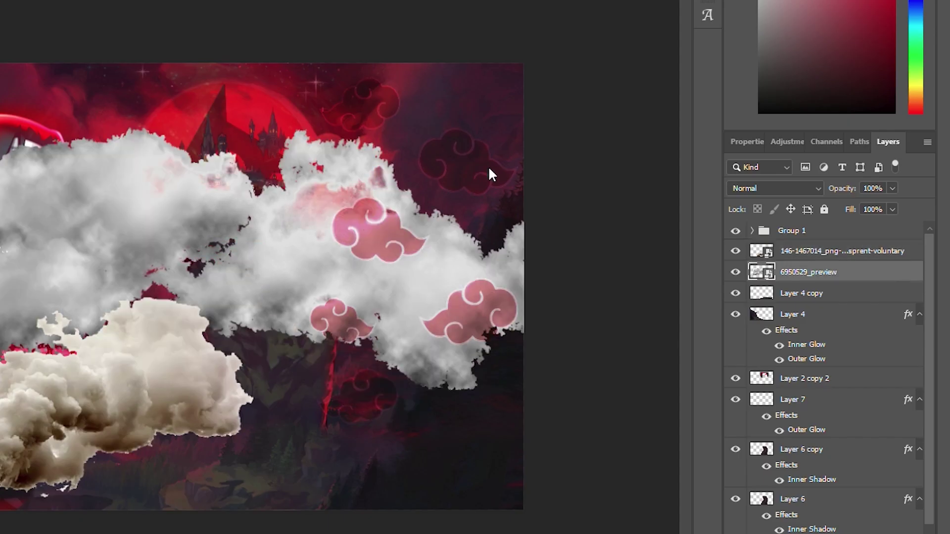
- Bring the white cloud layer to the front, then shrink, rotate and place it in the sky between the moon and the Akatsuki clouds
key(ctrl+t)
drag(579, 76, 471, 39)
key(Return)
key(ctrl+shift+bracketright)
key(ctrl+t)
drag(559, 35, 346, 124)
drag(322, 173, 497, 202)
drag(532, 252, 501, 264)
drag(494, 251, 465, 229)
drag(452, 193, 454, 208)
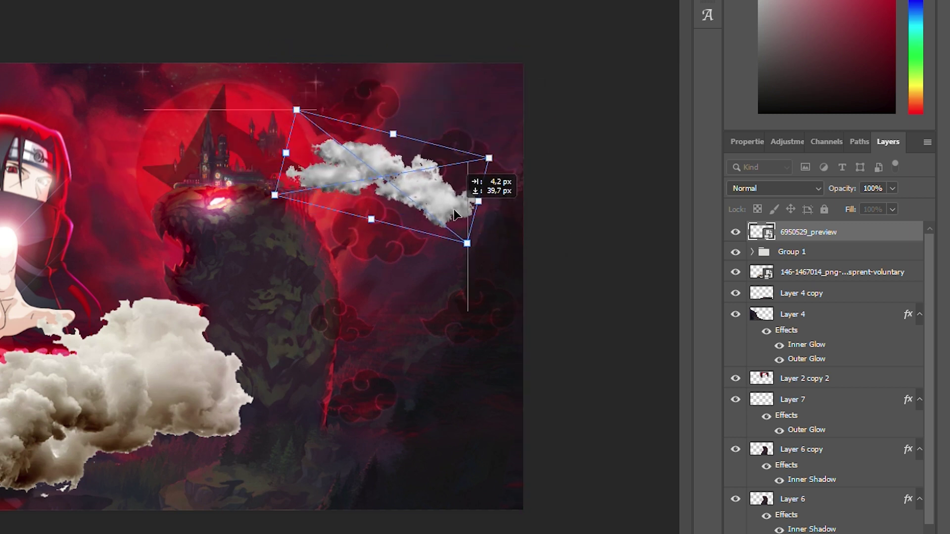
key(Return)
- Try different blend modes on the white cloud layer, including Difference, Vivid Light, Darker Color, Color Dodge, Soft Light and Pin Light
scroll(789, 189, down, 19)
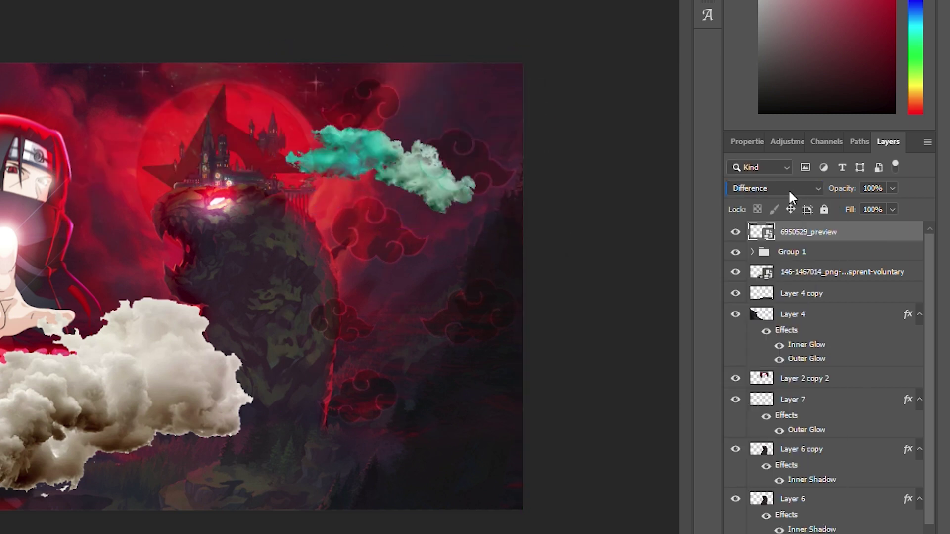
scroll(788, 189, down, 7)
scroll(789, 189, up, 11)
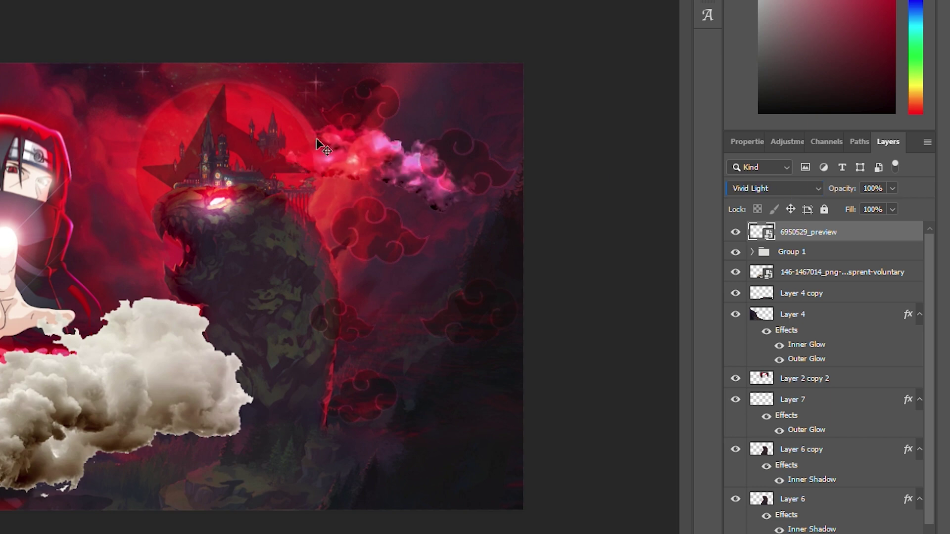
drag(316, 139, 335, 142)
click(773, 189)
click(770, 189)
scroll(770, 189, up, 10)
scroll(770, 189, down, 1)
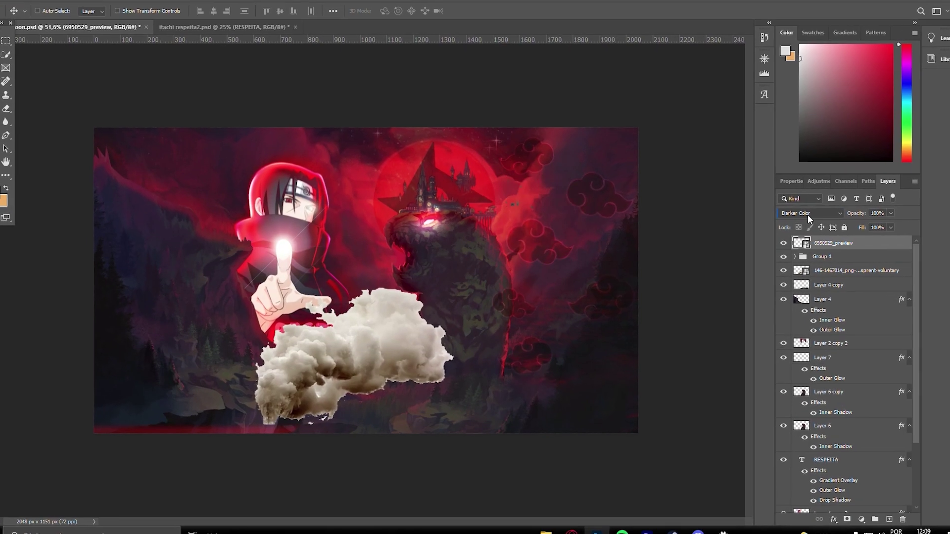
scroll(808, 215, down, 3)
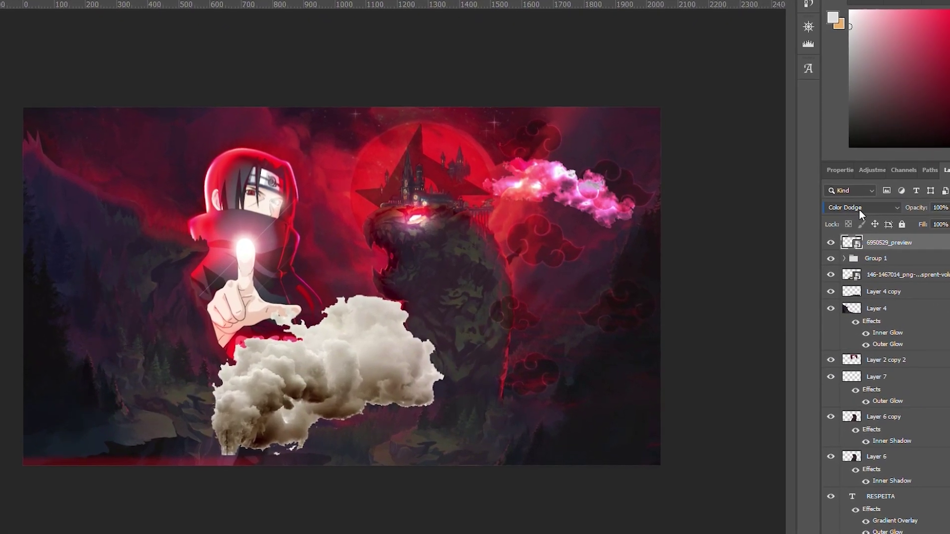
scroll(859, 210, down, 4)
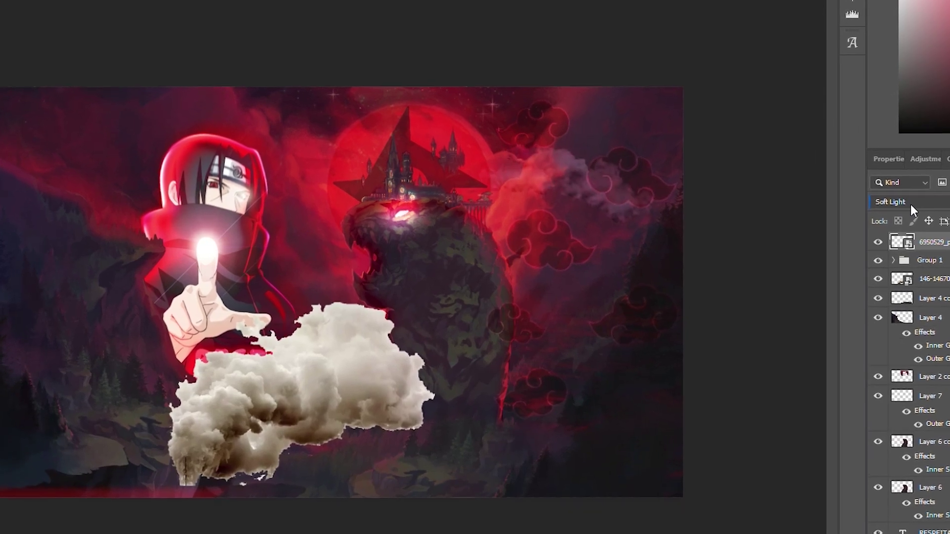
scroll(911, 204, down, 4)
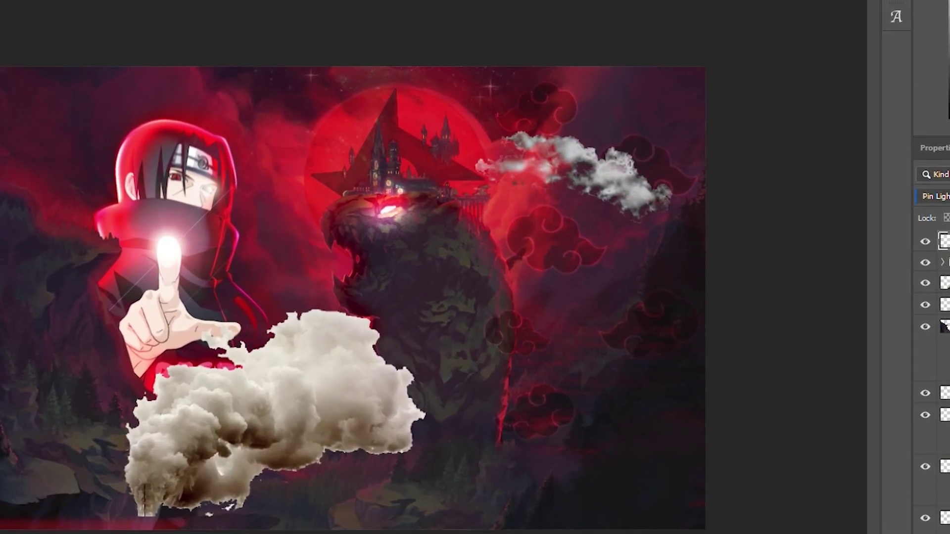
scroll(935, 196, down, 4)
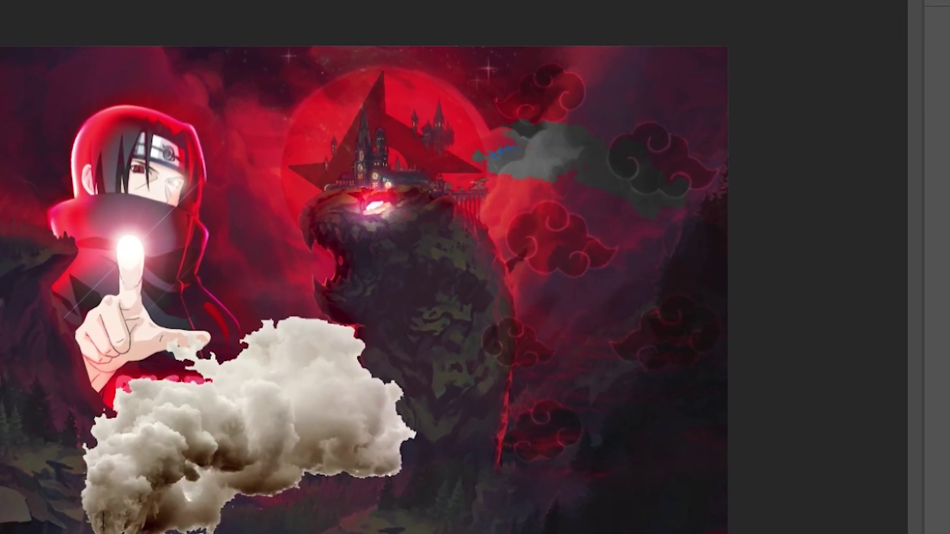
scroll(940, 194, down, 3)
- Recolour the white cloud layer with Hue/Saturation, setting Hue to -180, Saturation to -100 and Lightness to -45
key(ctrl+u)
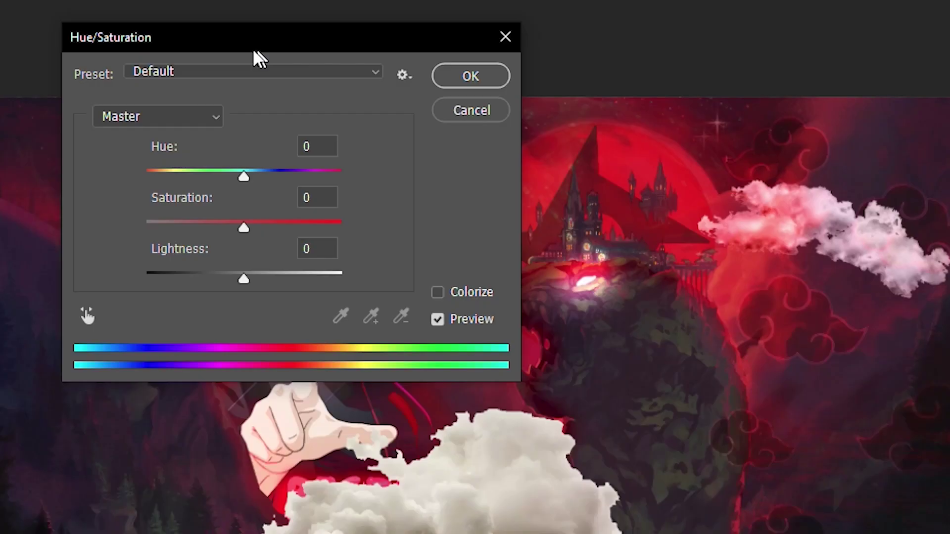
drag(254, 49, 240, 47)
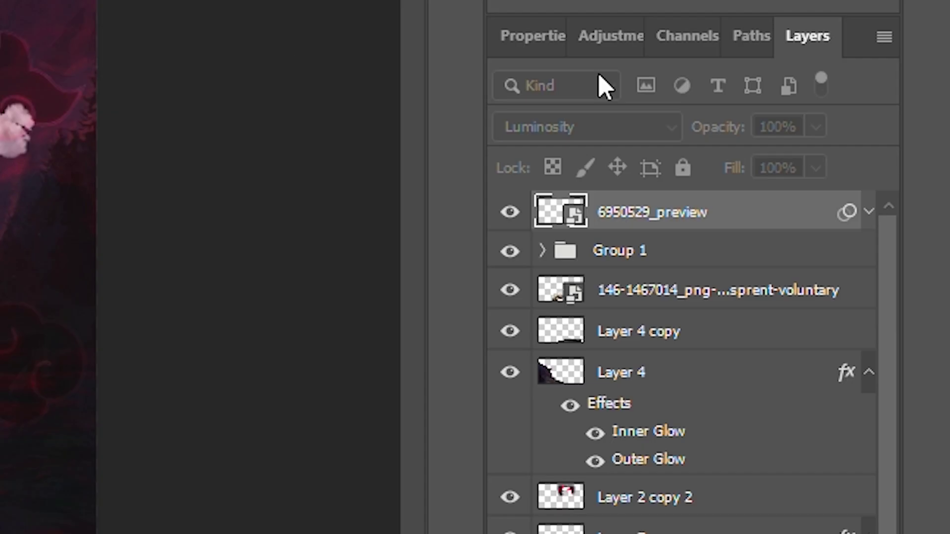
click(559, 126)
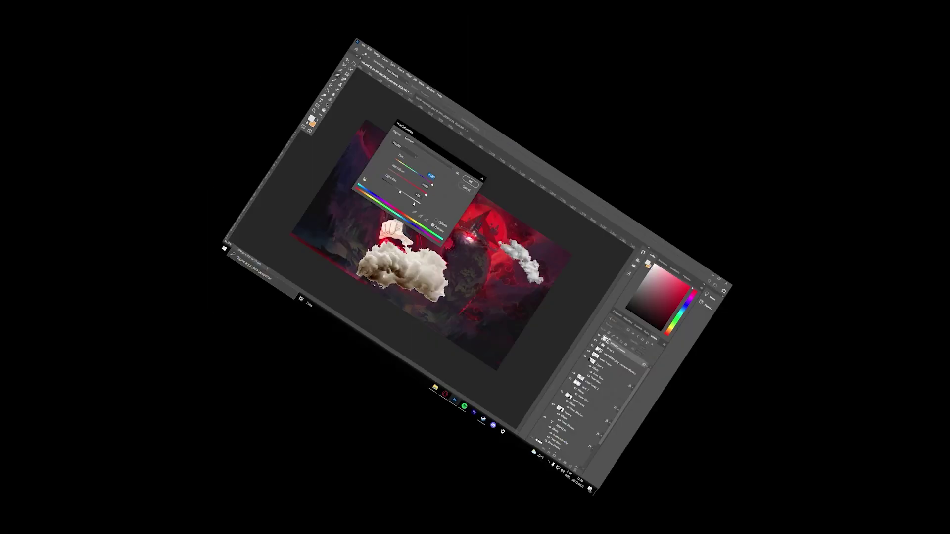
drag(256, 222, 235, 226)
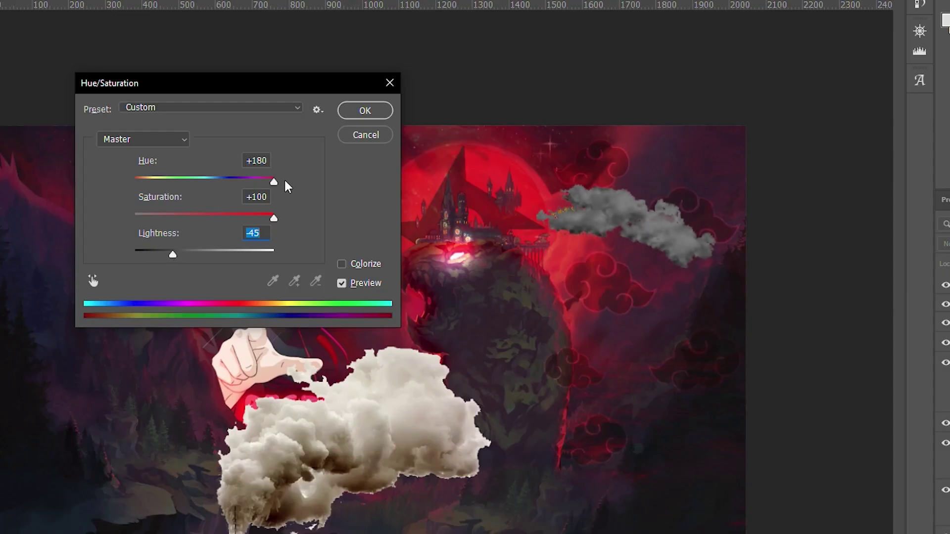
drag(273, 182, 208, 186)
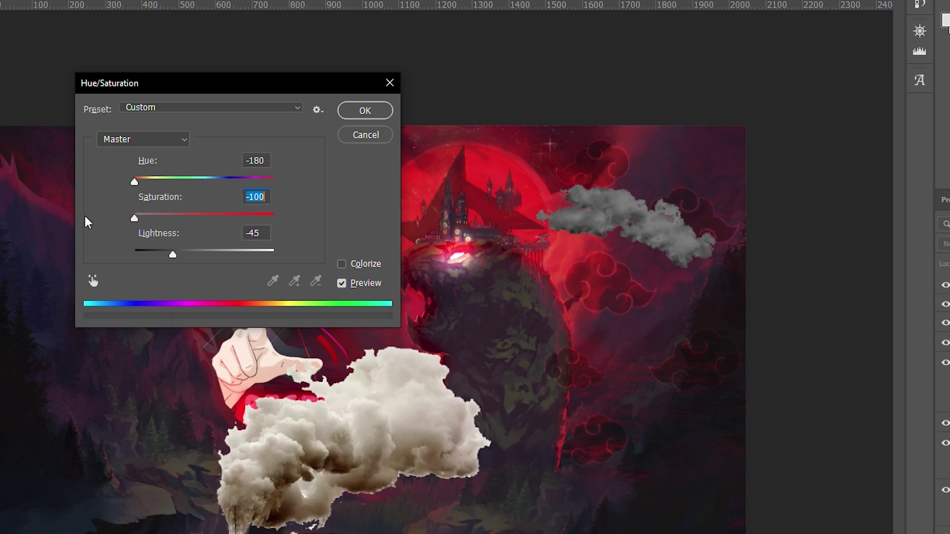
click(352, 112)
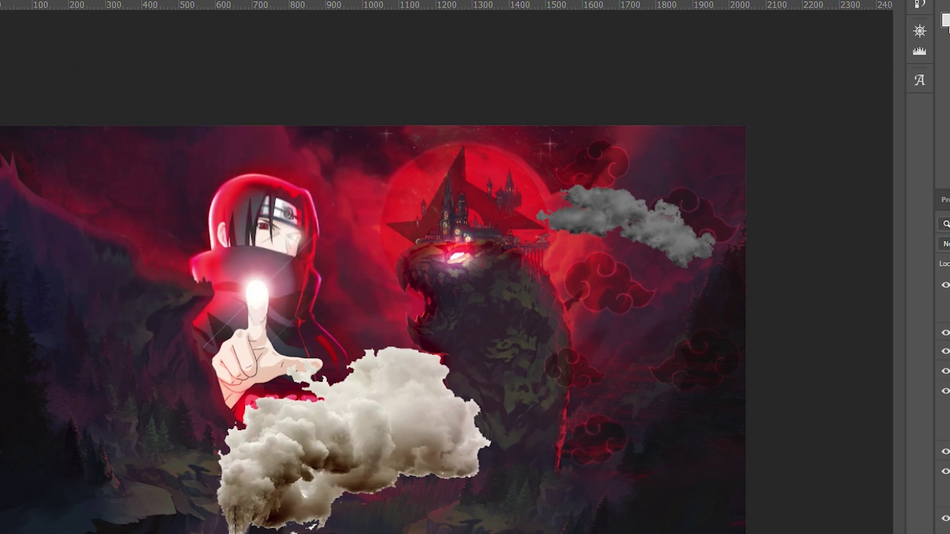
- Cycle the greyed cloud layer through blend modes such as Lighten, Hard Light and Pin Light to blend it into the red sky
click(797, 215)
click(794, 217)
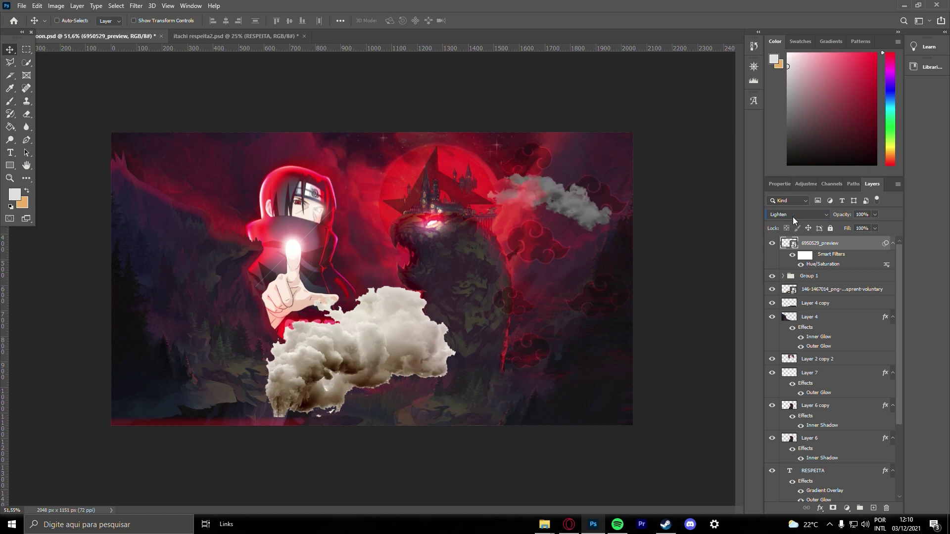
scroll(793, 217, down, 5)
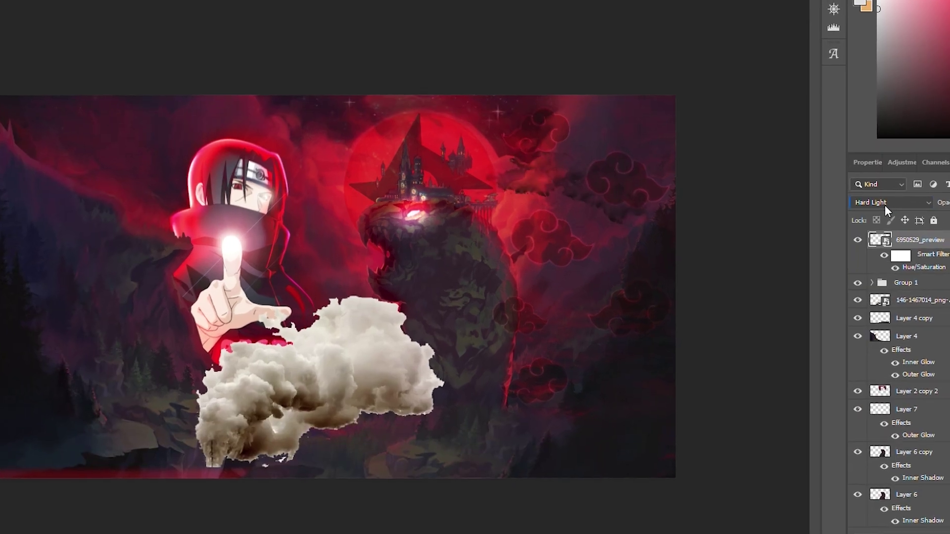
scroll(916, 207, down, 2)
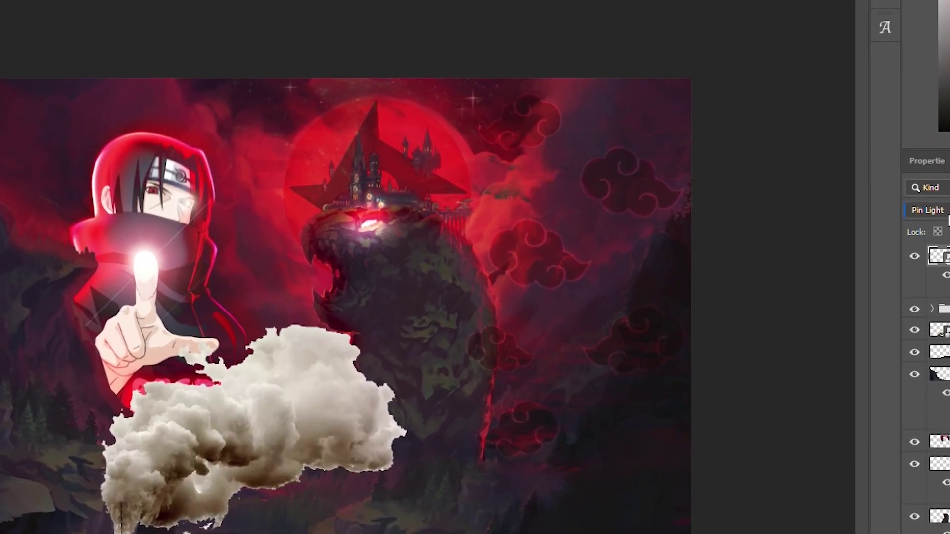
drag(602, 235, 631, 198)
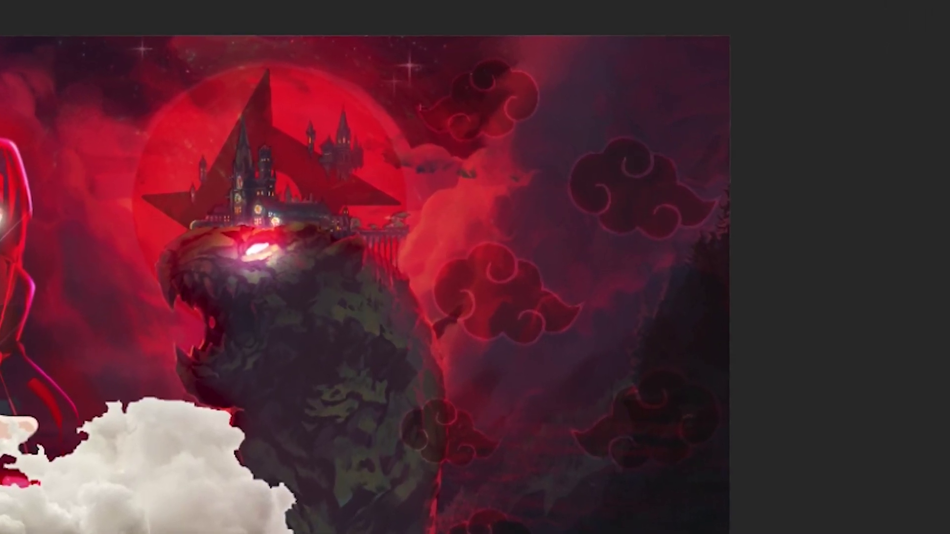
scroll(915, 207, down, 3)
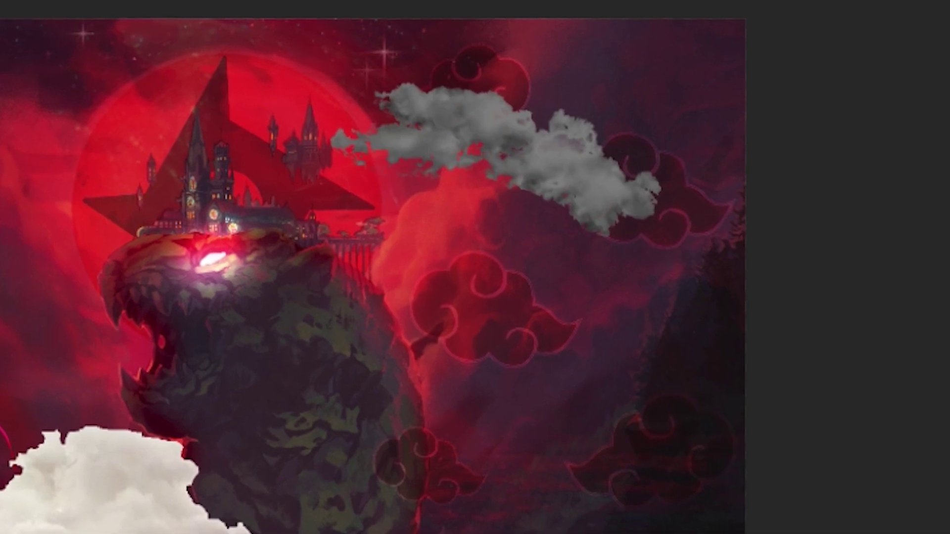
key(shift+plus)
key(shift+plus)
key(shift+plus)
key(shift+plus)
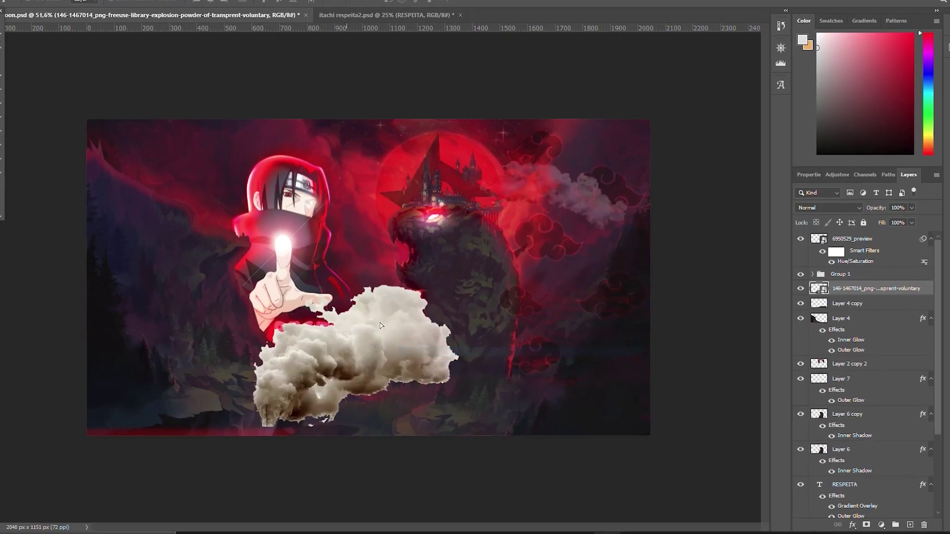
- Select the brown smoke layer, shrink it and place it beside the monster's back over the Akatsuki clouds
drag(371, 396, 417, 295)
key(ctrl+t)
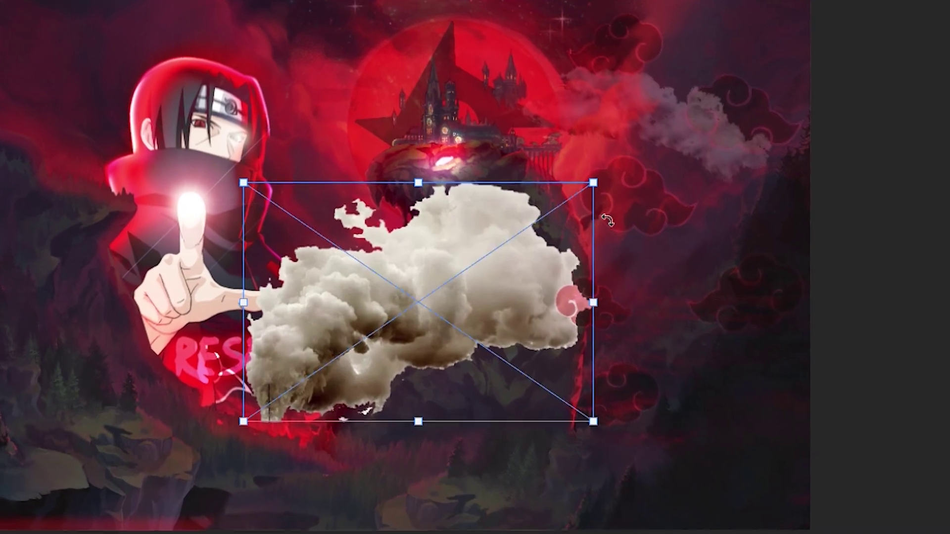
drag(558, 207, 778, 258)
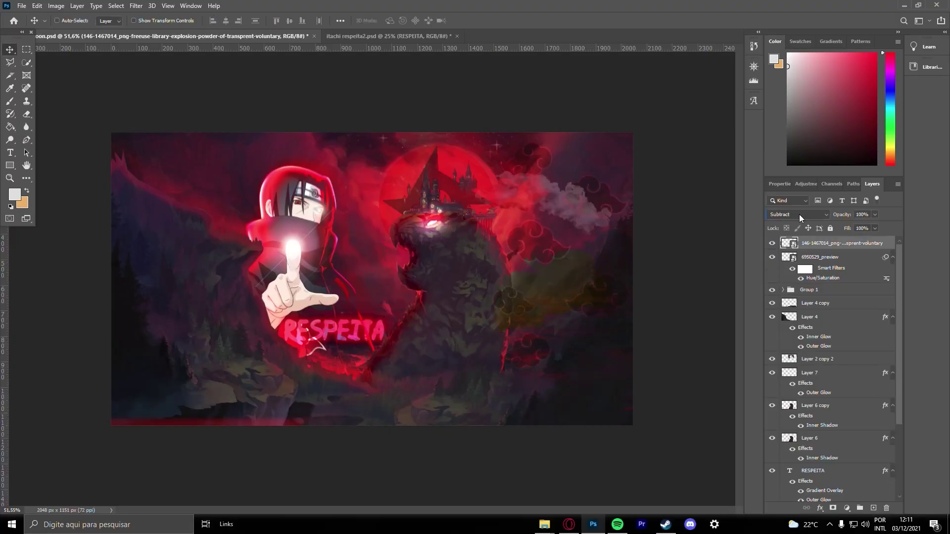
- Try different blend modes on the brown smoke layer, including Dissolve, Normal, Color Dodge and Soft Light
scroll(799, 215, up, 20)
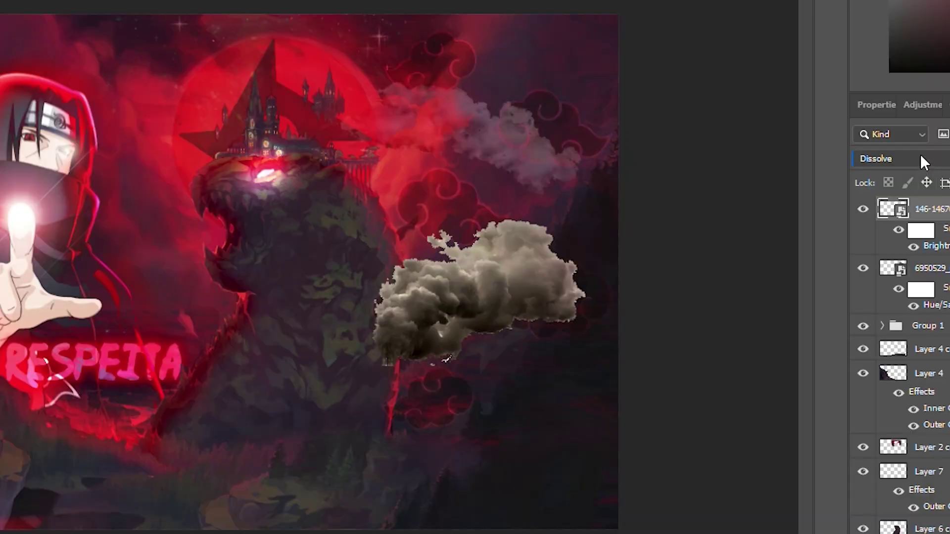
click(804, 212)
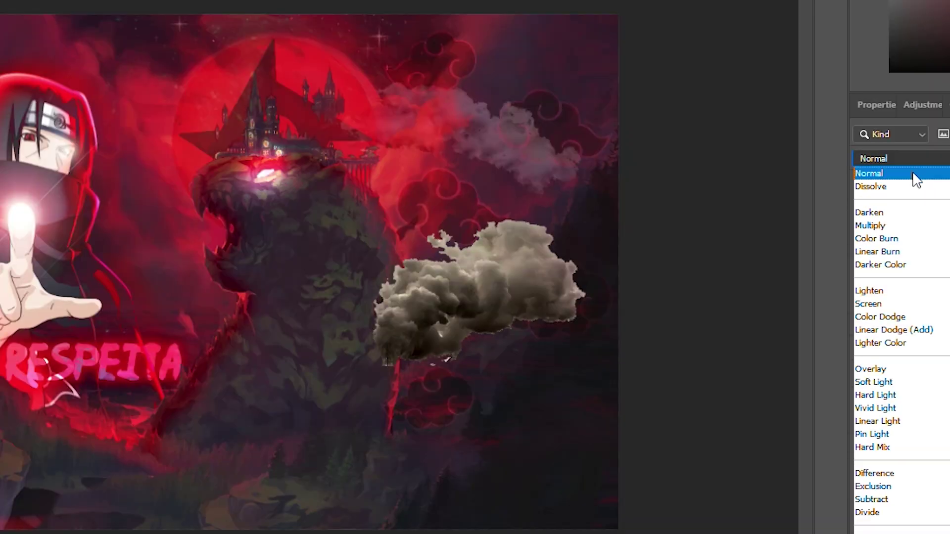
click(800, 224)
scroll(801, 217, down, 3)
scroll(915, 162, down, 6)
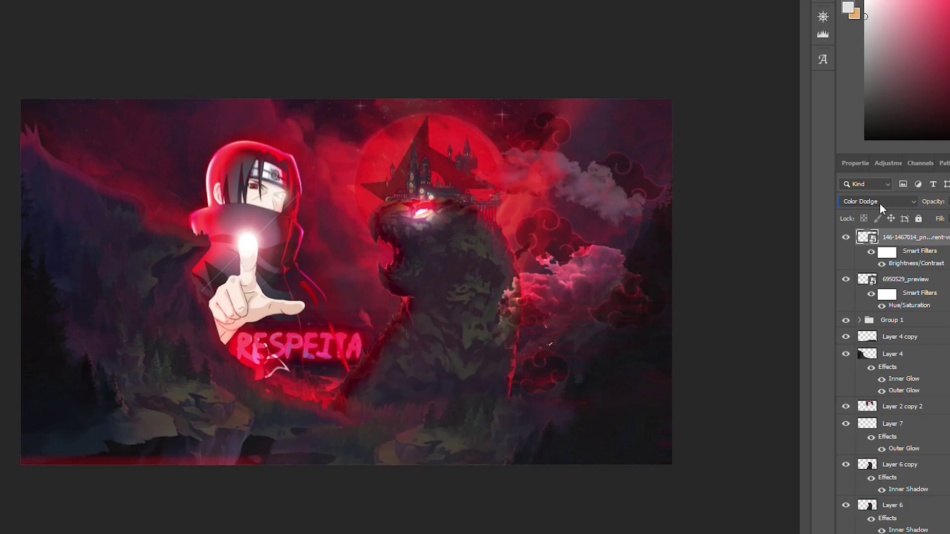
scroll(880, 203, down, 4)
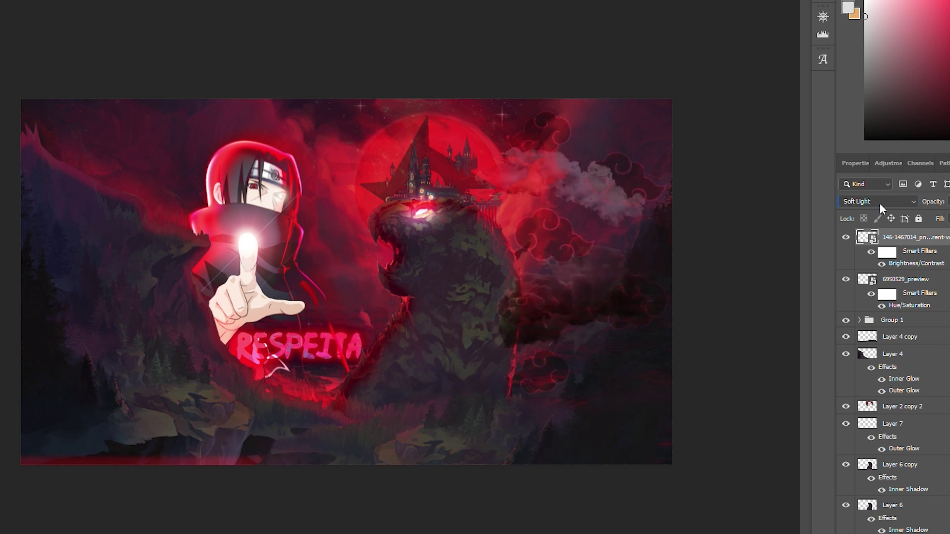
- Widen, rotate and place the brown smoke low across the monster's back, blending it with Pin Light at 76% opacity
key(ctrl+t)
click(613, 289)
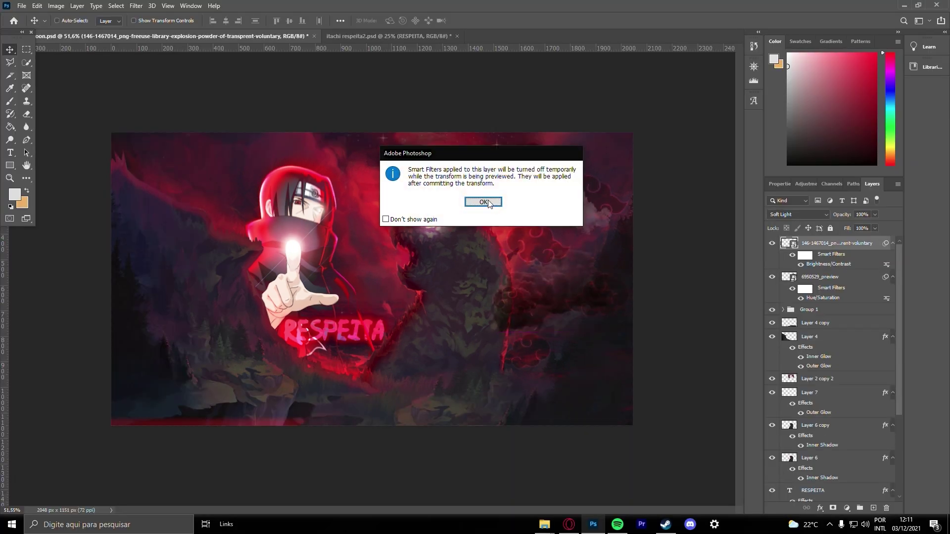
key(Return)
drag(613, 290, 682, 266)
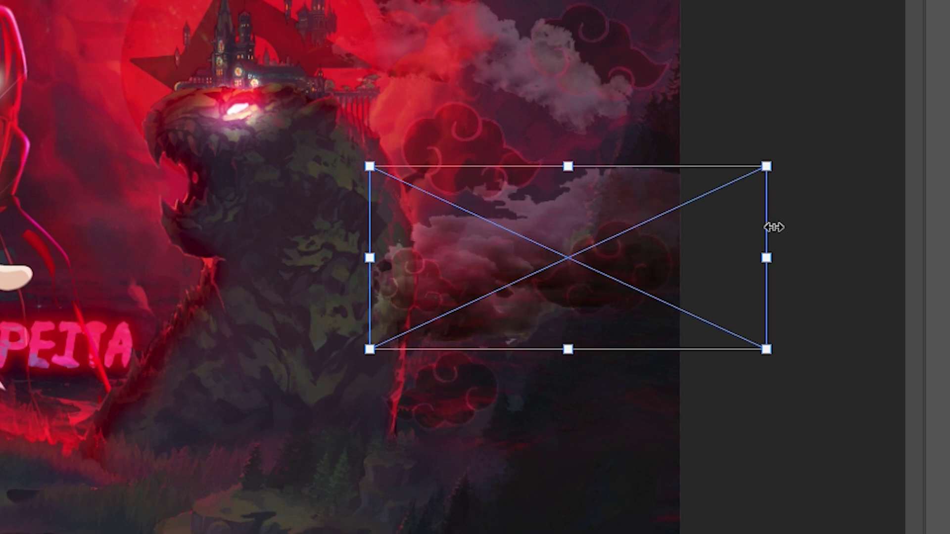
drag(791, 204, 747, 111)
drag(587, 211, 564, 242)
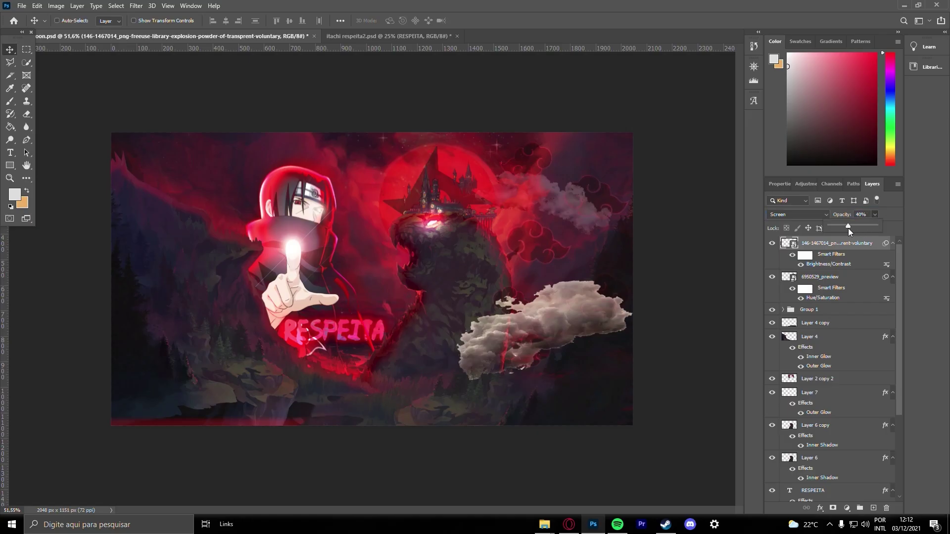
drag(848, 228, 850, 227)
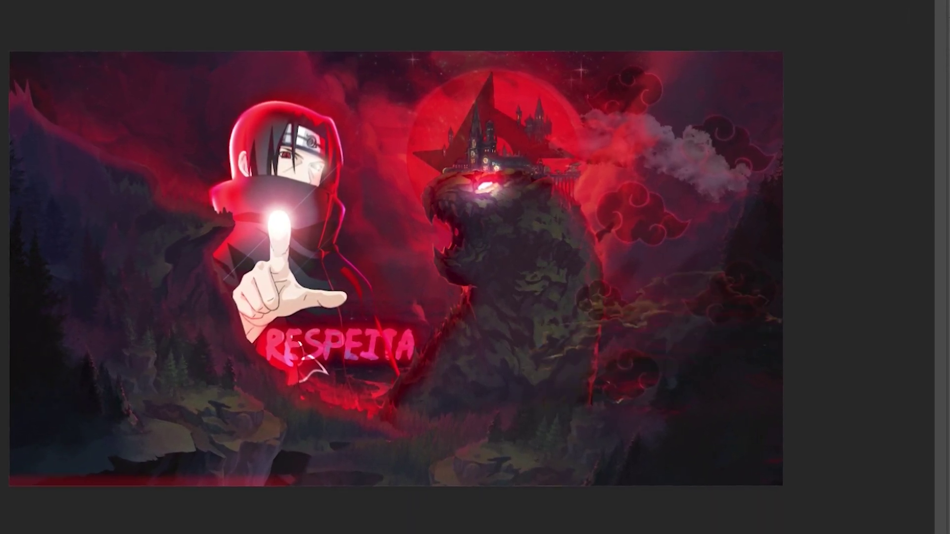
drag(708, 340, 716, 321)
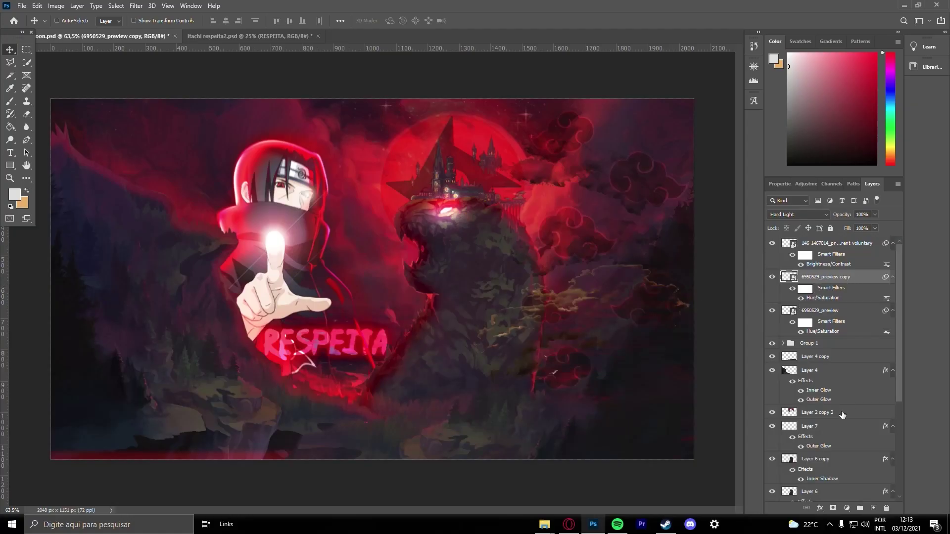
- Bring the background Layer 0 to the top of the stack and copy its right-hand forest and cliff area to a new layer
scroll(831, 419, down, 6)
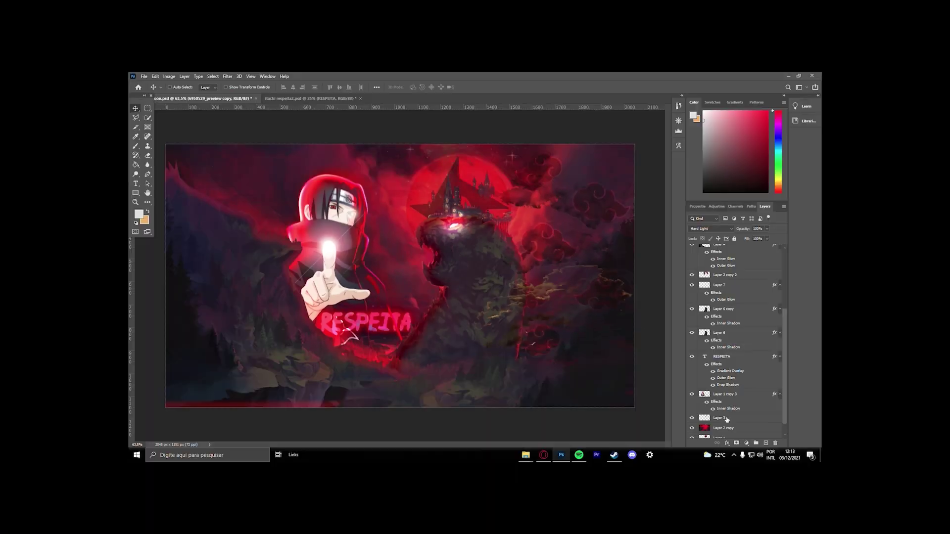
drag(727, 432, 719, 377)
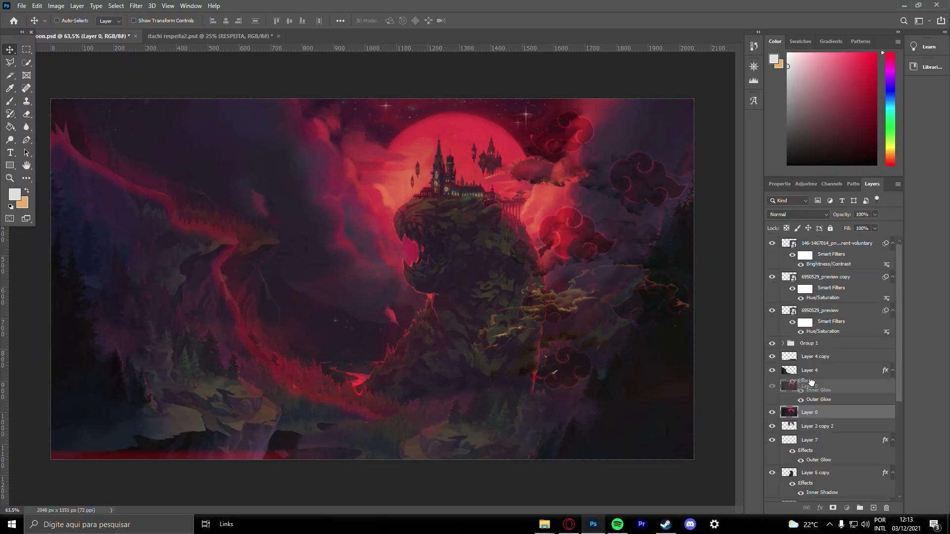
drag(820, 232, 820, 239)
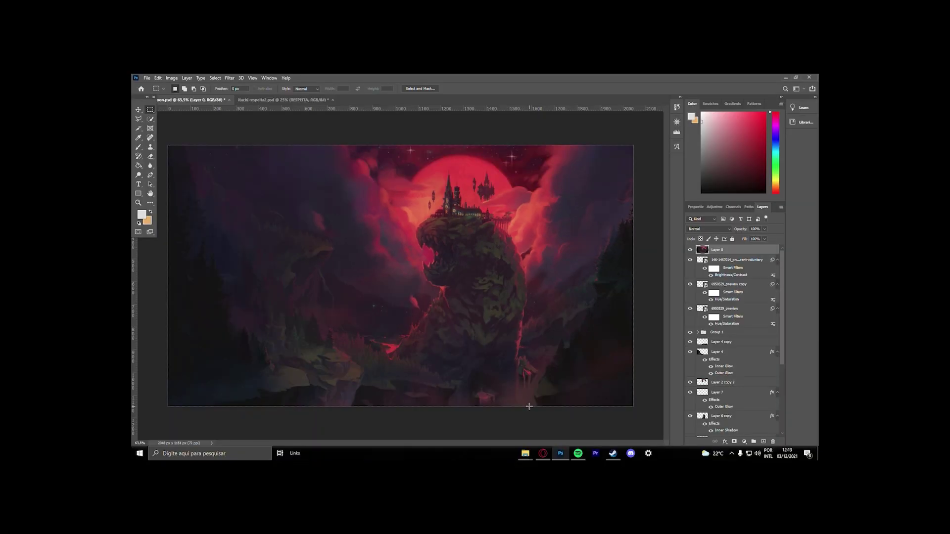
drag(529, 406, 646, 197)
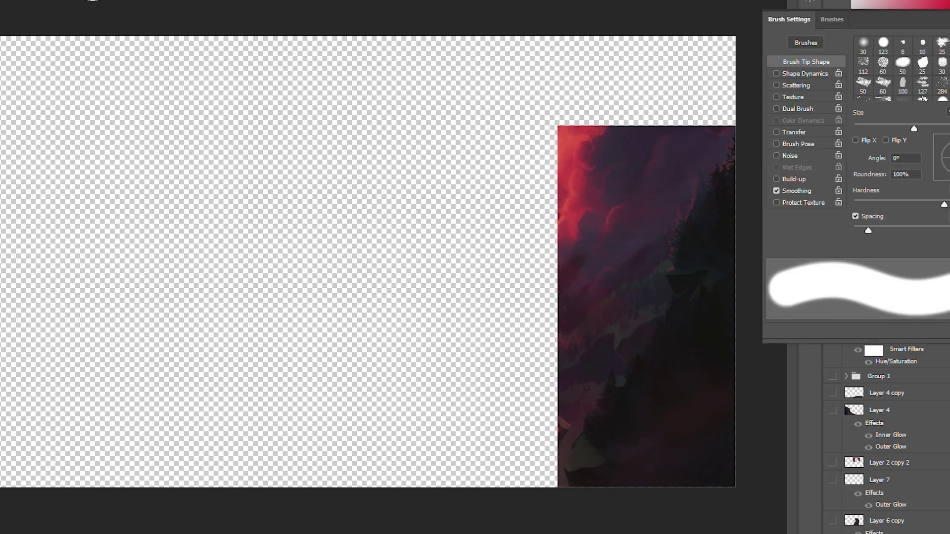
- Erase the sky and clouds from the copied forest piece along the mountain slope, checking the edge against Layer 0
key(F5)
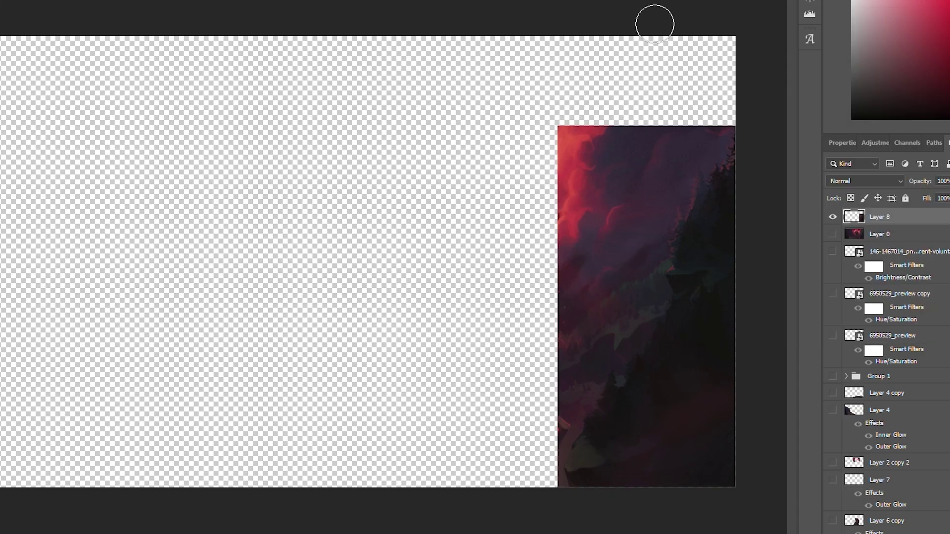
click(0, 0)
click(650, 110)
key(ctrl+z)
click(608, 151)
click(525, 219)
click(497, 388)
mouse_move(493, 417)
mouse_down()
mouse_move(516, 340)
mouse_move(587, 230)
mouse_move(634, 117)
mouse_move(578, 283)
mouse_up()
click(833, 234)
click(832, 234)
- Make the hidden layers visible again and return Layer 0 to the bottom of the stack
scroll(852, 291, down, 5)
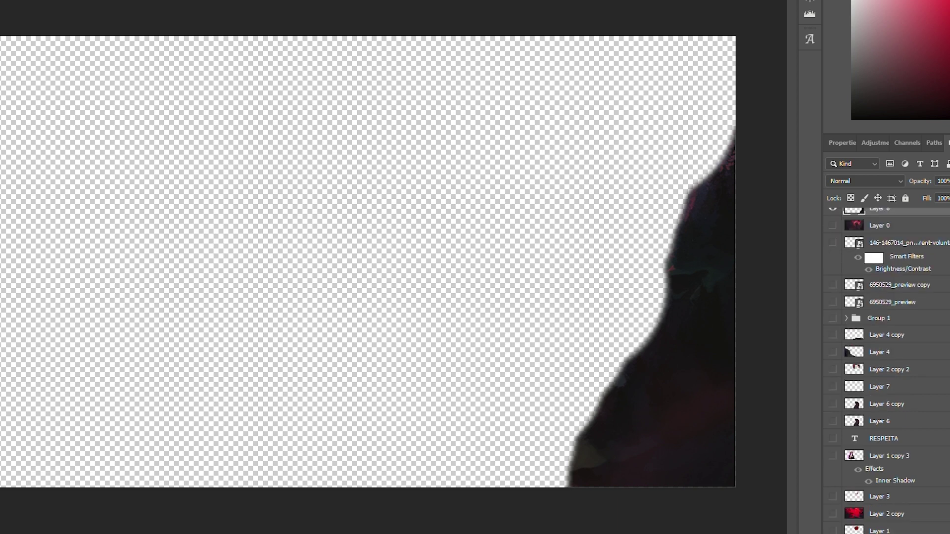
drag(833, 234, 833, 298)
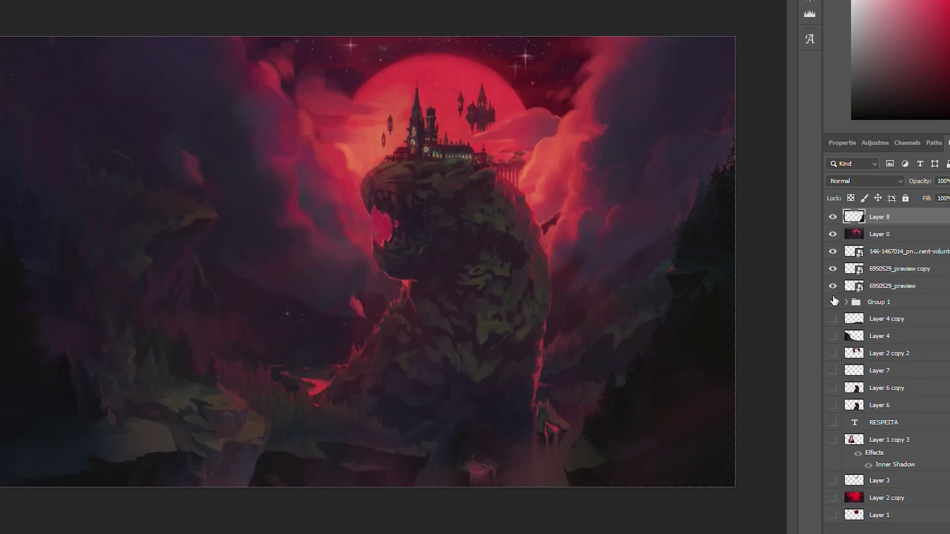
drag(887, 238, 886, 524)
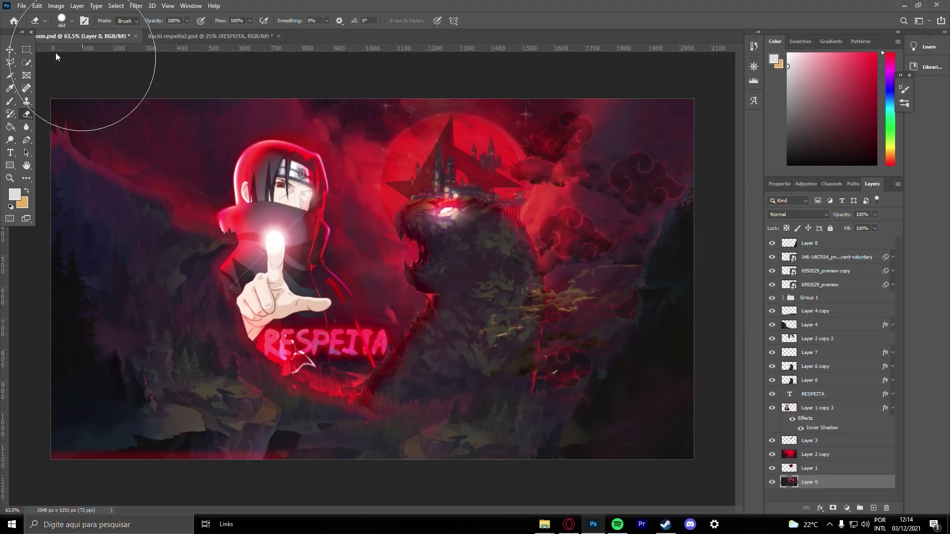
- Enlarge Layer 8, the dark forest slope on the banner's right side, to about 106%
click(812, 245)
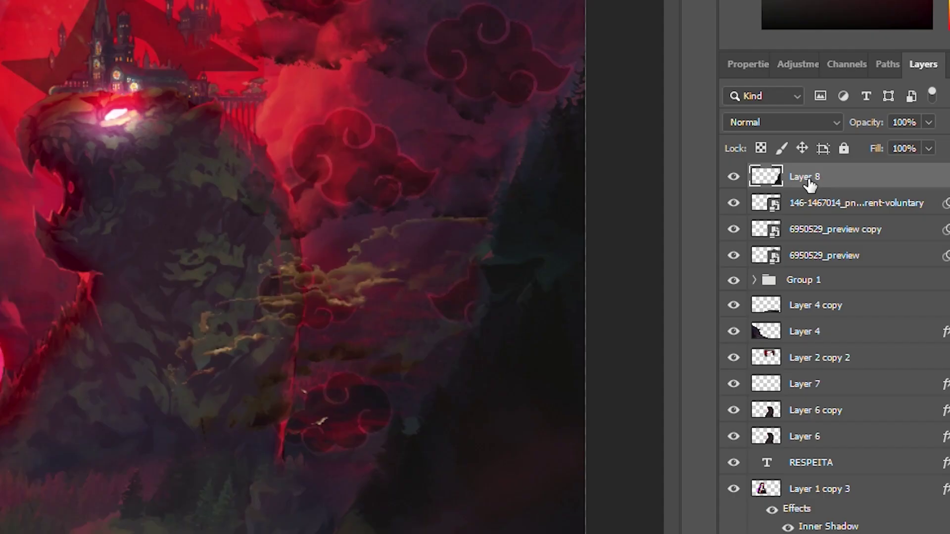
mouse_move(810, 185)
mouse_down()
mouse_move(817, 256)
mouse_move(814, 180)
mouse_up()
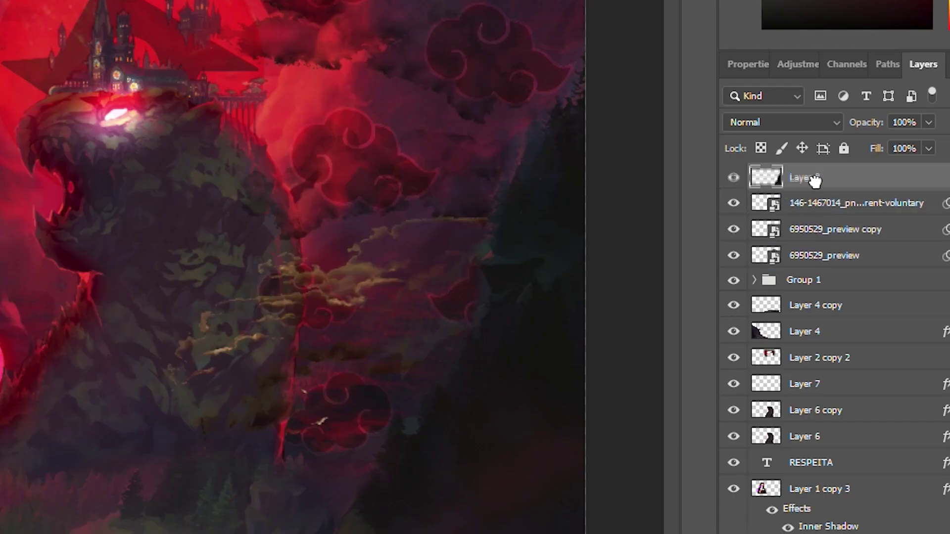
click(773, 201)
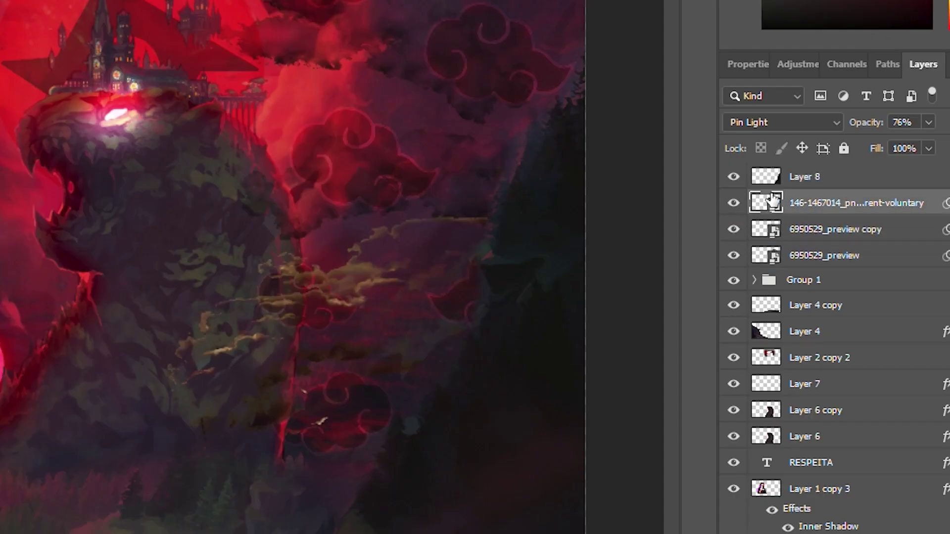
click(815, 178)
key(ctrl+t)
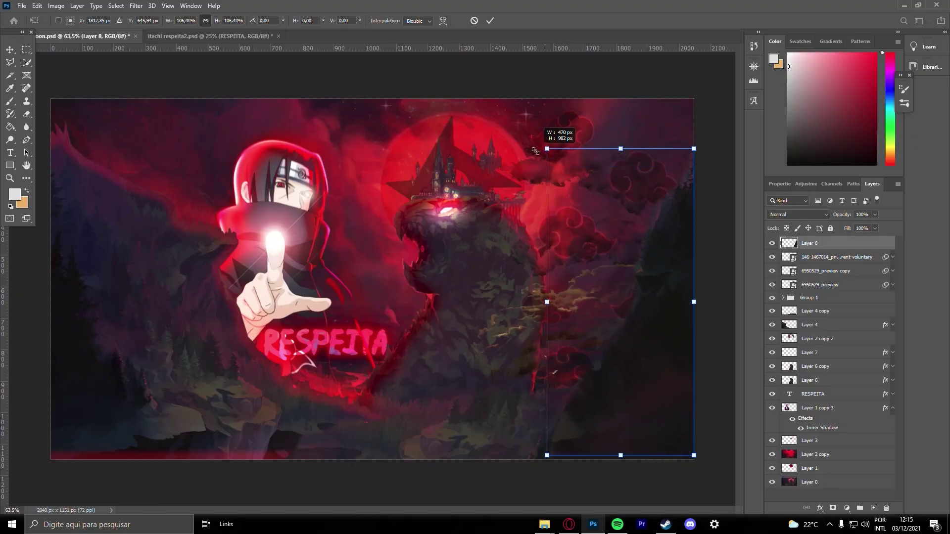
- Group the three cloud smoke layers lying between Layer 8 and Group 1
click(817, 256)
shift+click(819, 287)
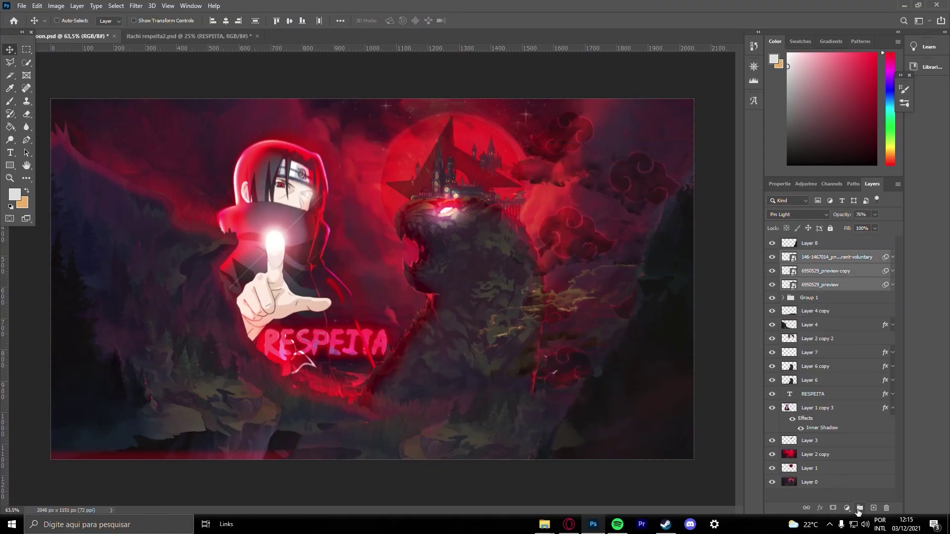
click(860, 508)
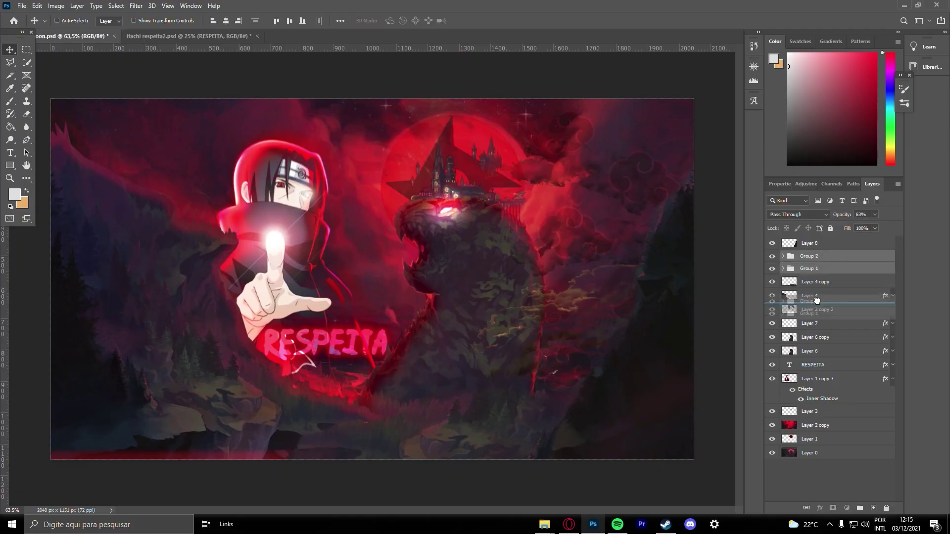
- Move Group 2 and Group 1 directly below Layer 2 copy and set their opacity to 92%
drag(816, 301, 820, 432)
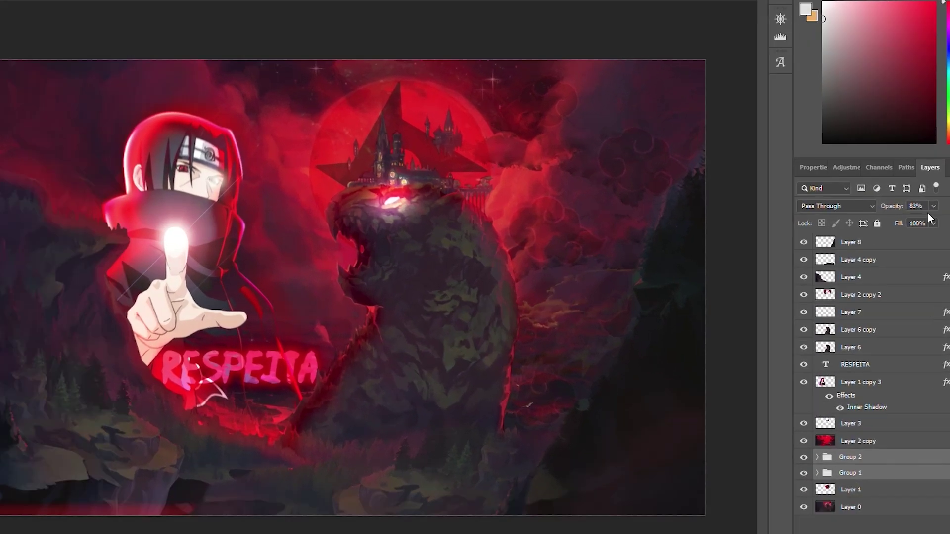
click(896, 212)
drag(889, 223, 892, 223)
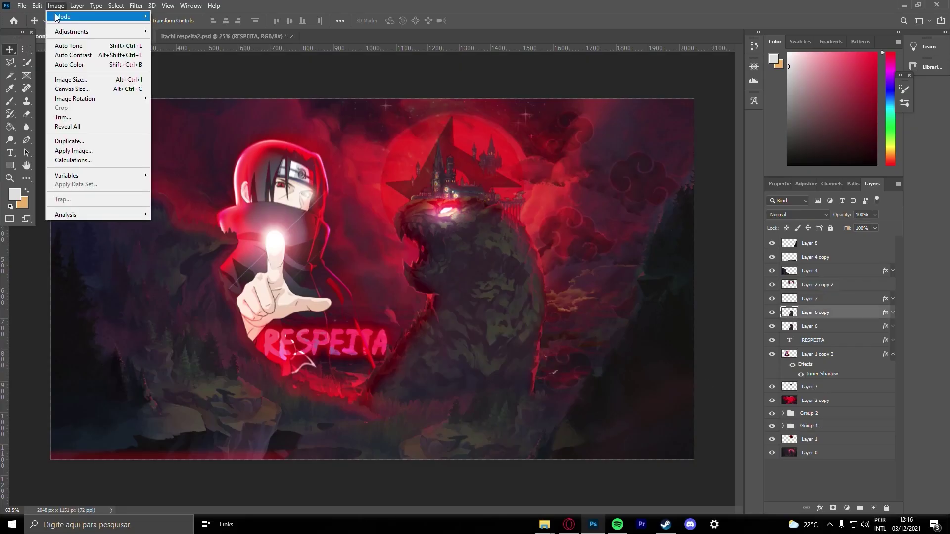
- Raise the contrast of Layer 4, the left forest slope, with a Brightness/Contrast adjustment
mouse_move(56, 16)
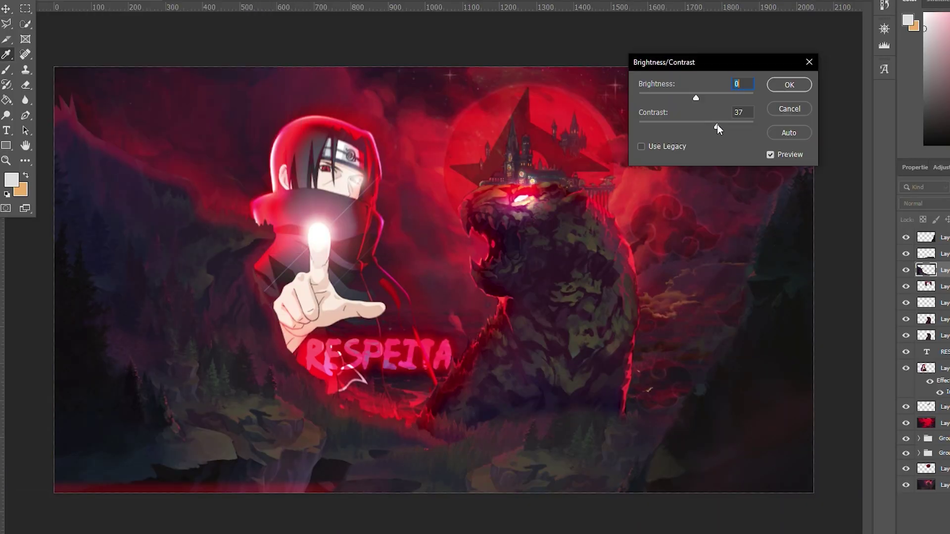
drag(696, 97, 709, 127)
click(788, 95)
- Apply Brightness/Contrast to Layer 4 copy, the foreground terrain, with brightness -20 and contrast 26
right_click(342, 271)
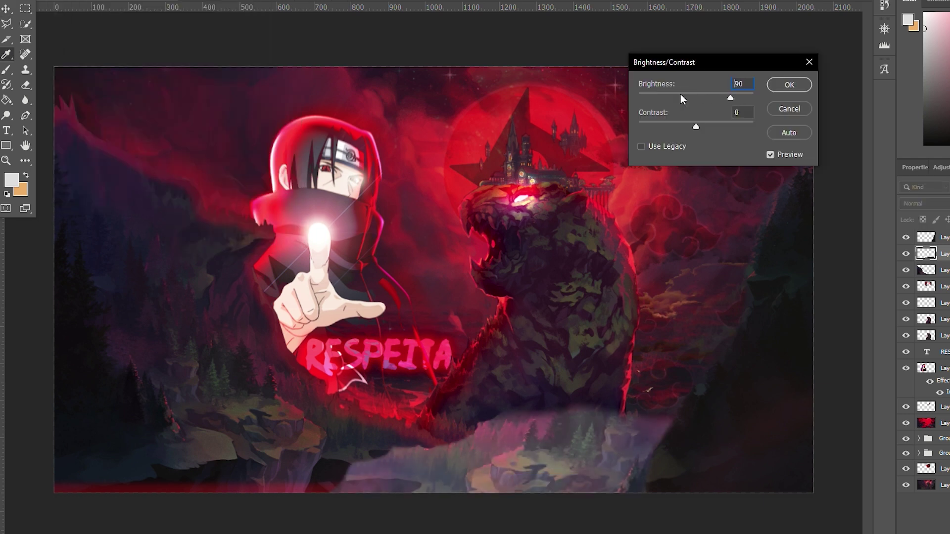
drag(693, 97, 688, 97)
drag(707, 126, 712, 126)
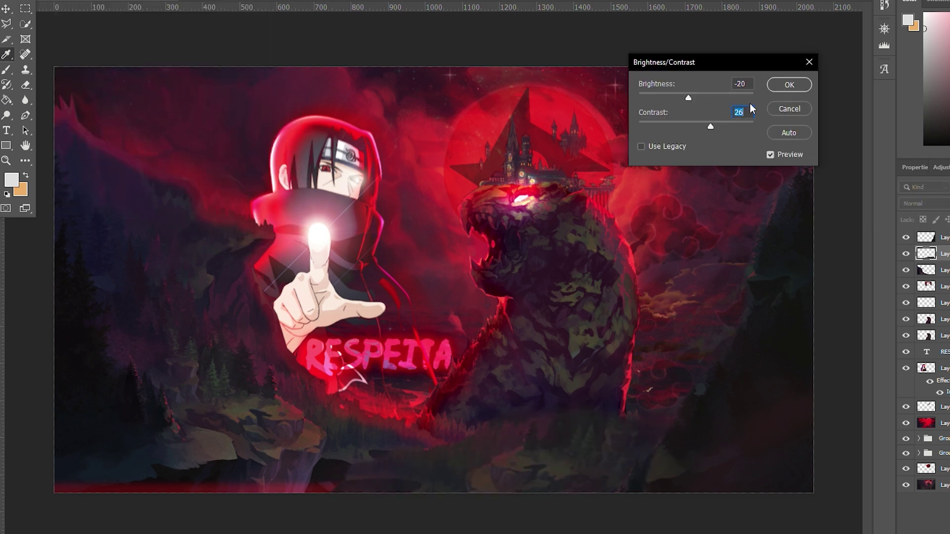
click(788, 89)
drag(632, 147, 682, 267)
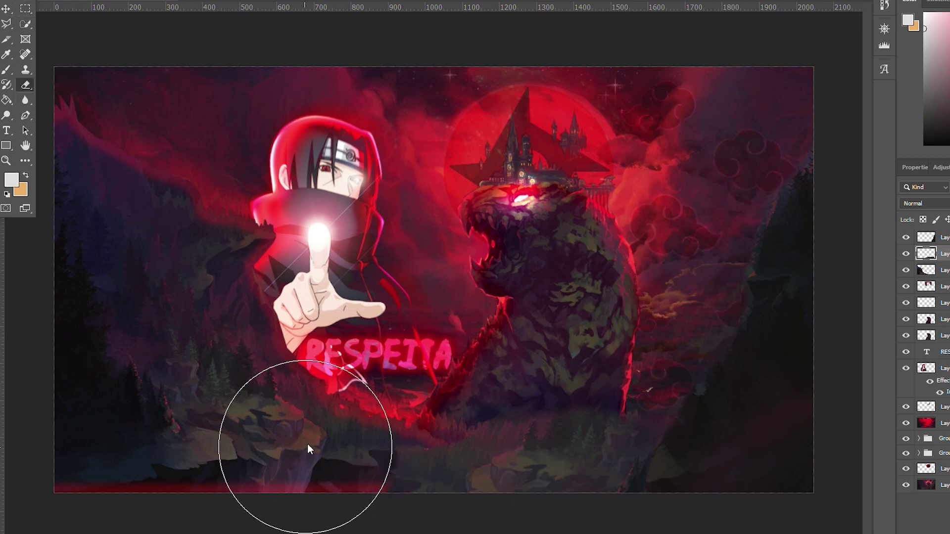
scroll(411, 396, up, 3)
scroll(401, 412, down, 2)
click(90, 6)
click(298, 460)
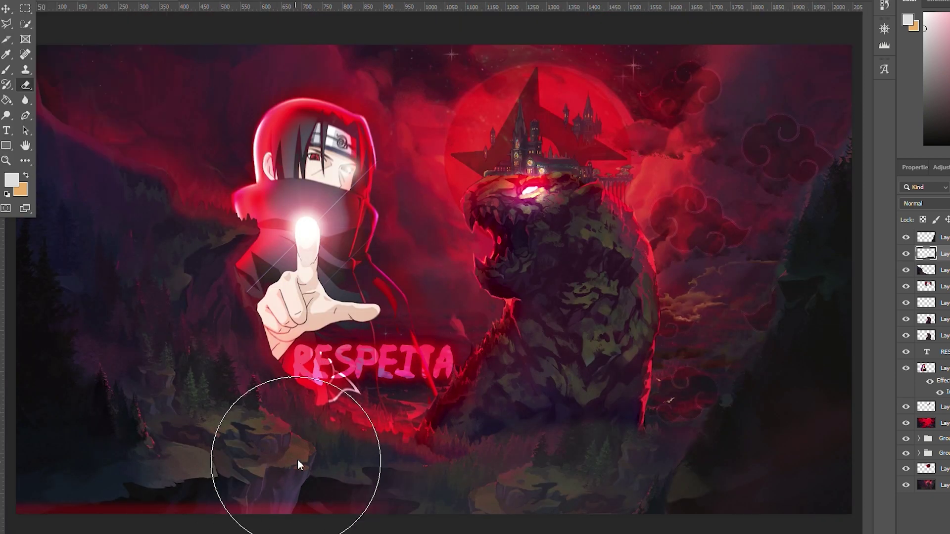
scroll(645, 337, down, 2)
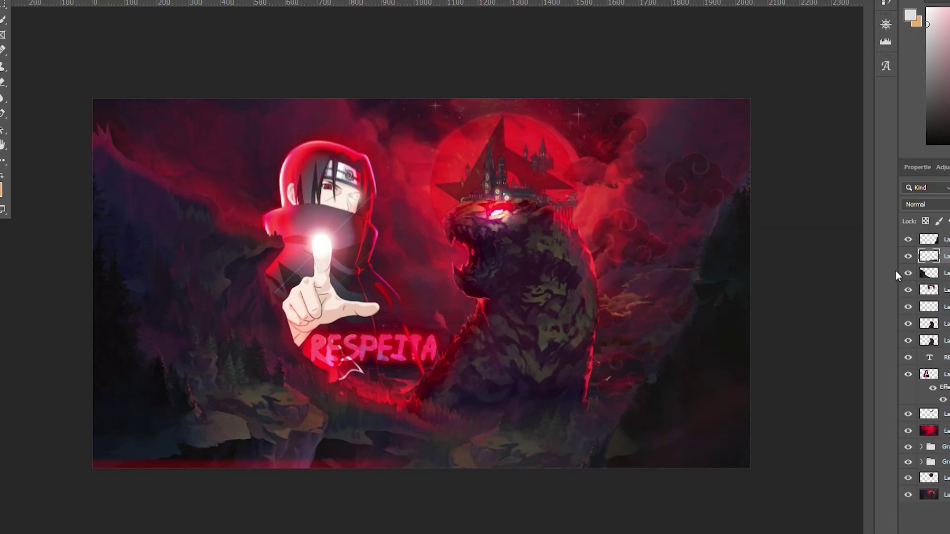
- Duplicate the smoke Group 2 and reposition the copy toward the upper left, behind the hooded figure
click(933, 447)
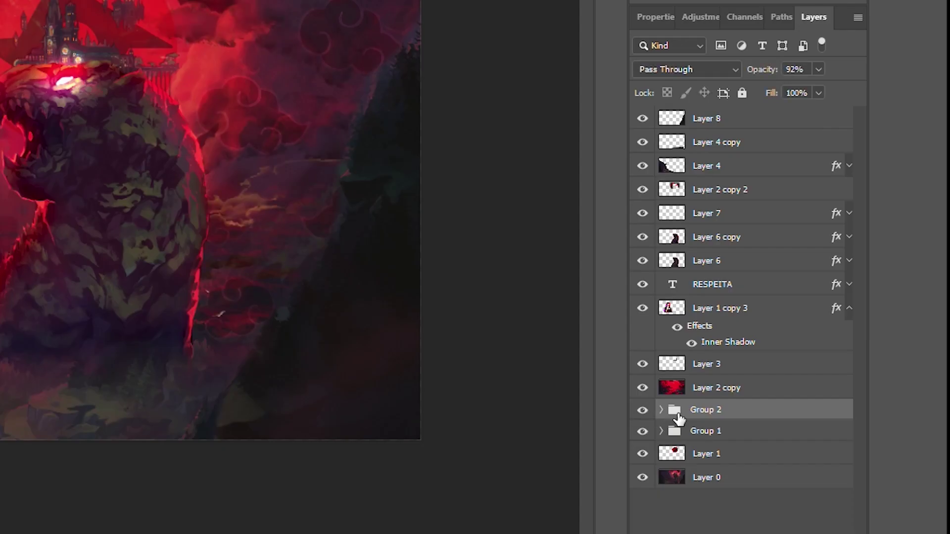
key(ctrl+j)
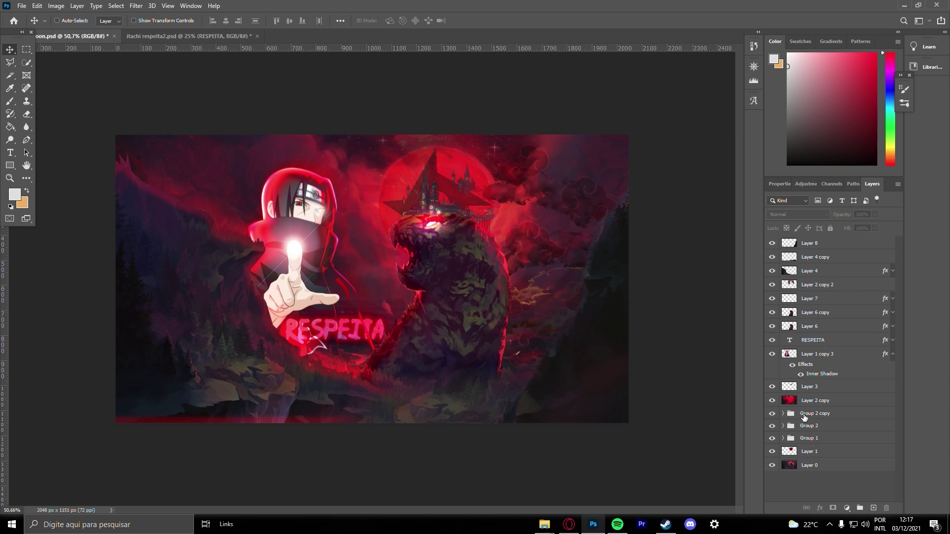
click(803, 415)
drag(622, 295, 309, 246)
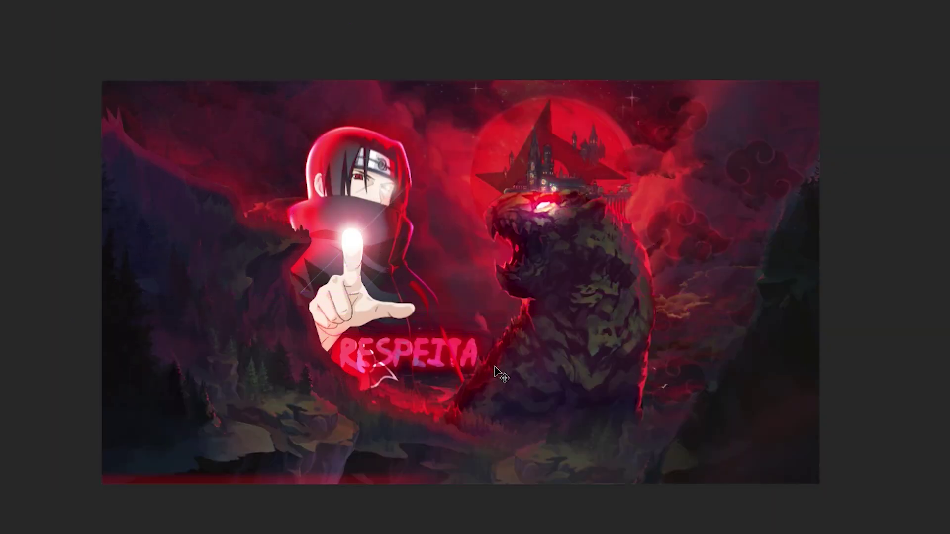
key(ctrl+t)
click(628, 176)
drag(388, 210, 325, 182)
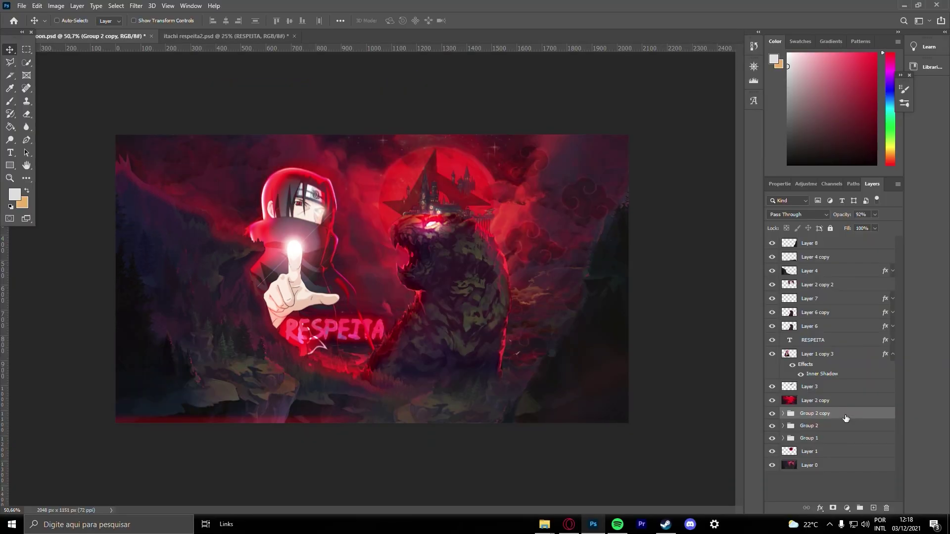
- Add another copy of the smoke group behind the hooded figure and rotate it about -139°
drag(254, 226, 307, 222)
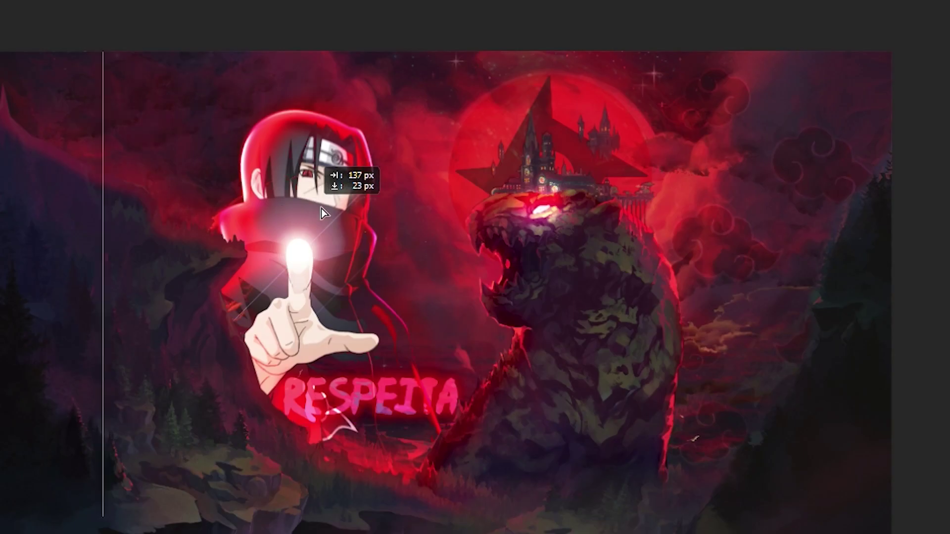
key(ctrl+t)
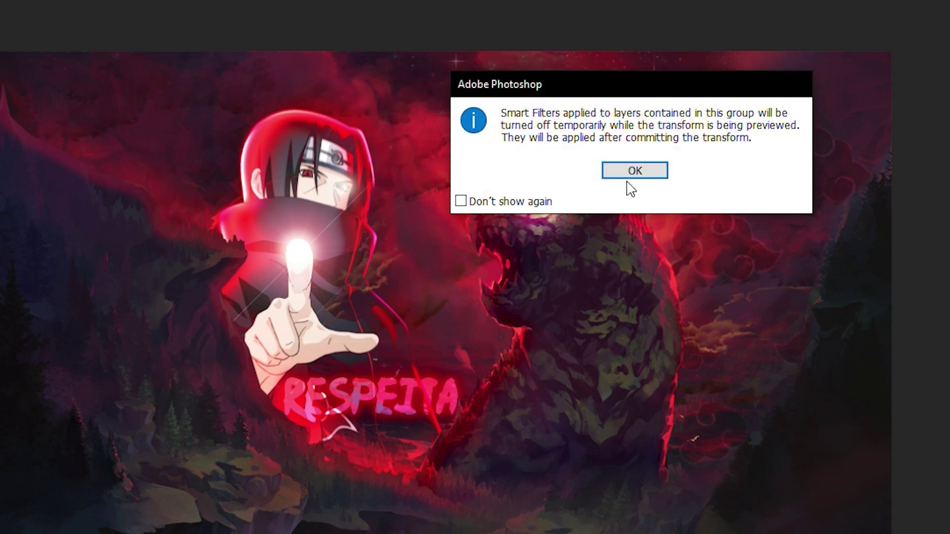
click(632, 169)
drag(544, 59, 100, 246)
drag(404, 210, 412, 137)
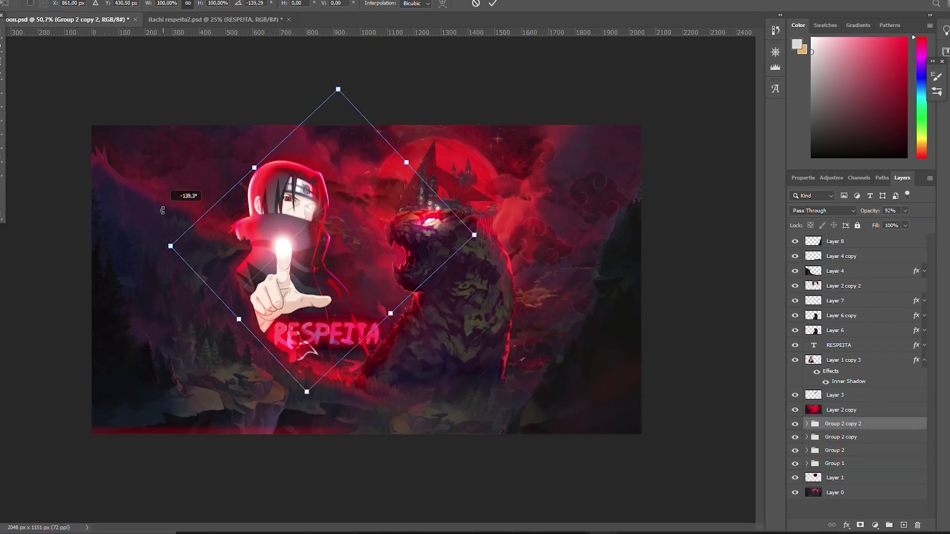
key(Return)
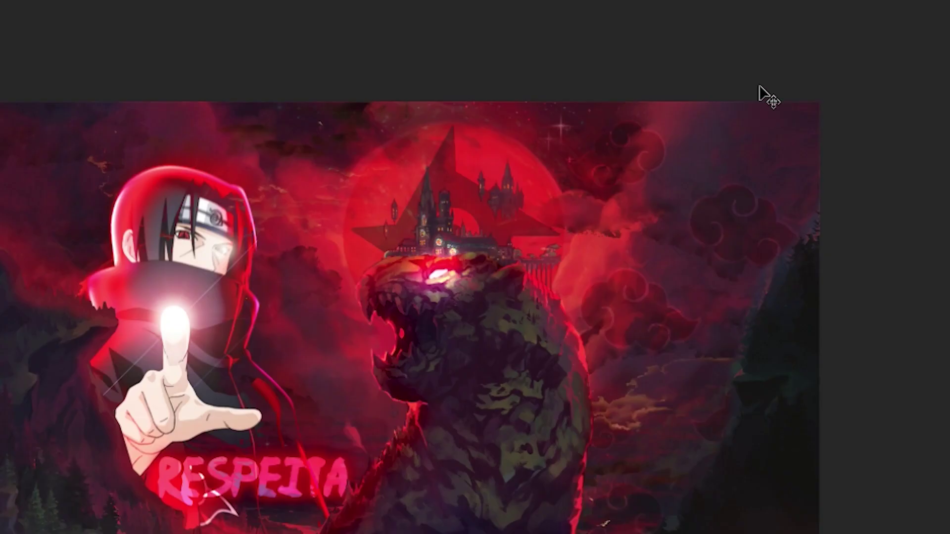
- Switch to File Explorer, copy BG_BloodMoon.jpg into Brawlhalla's mapArt Backgrounds folder, and close the leftover browser window
key(ctrl)
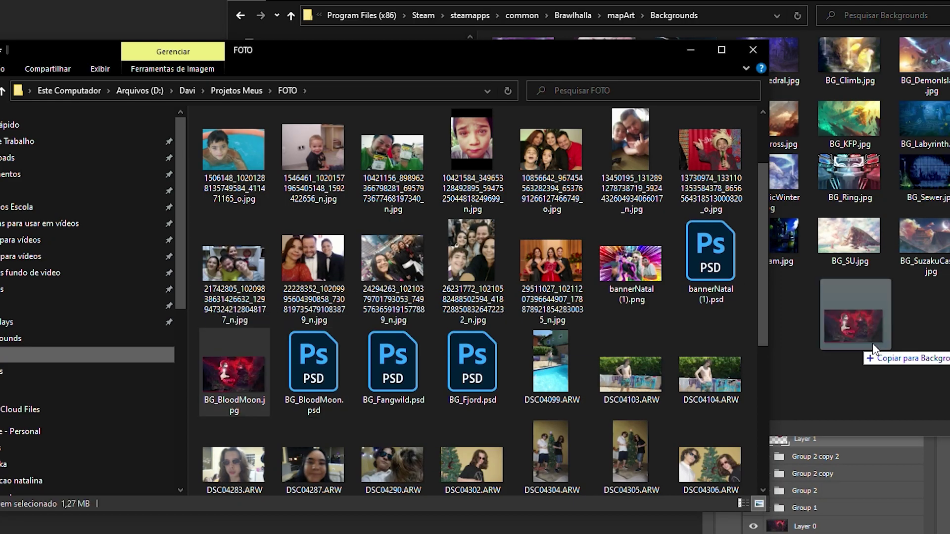
drag(872, 343, 872, 344)
click(640, 2)
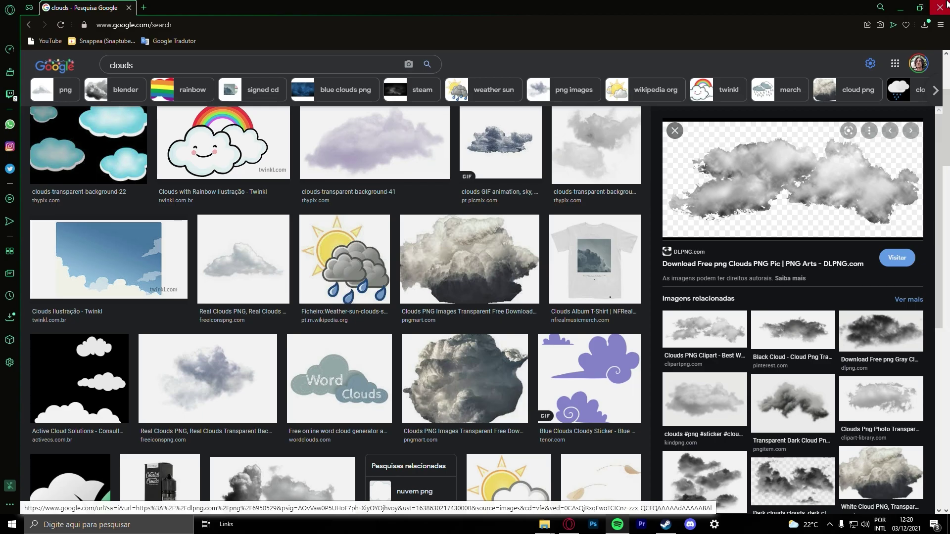
click(946, 4)
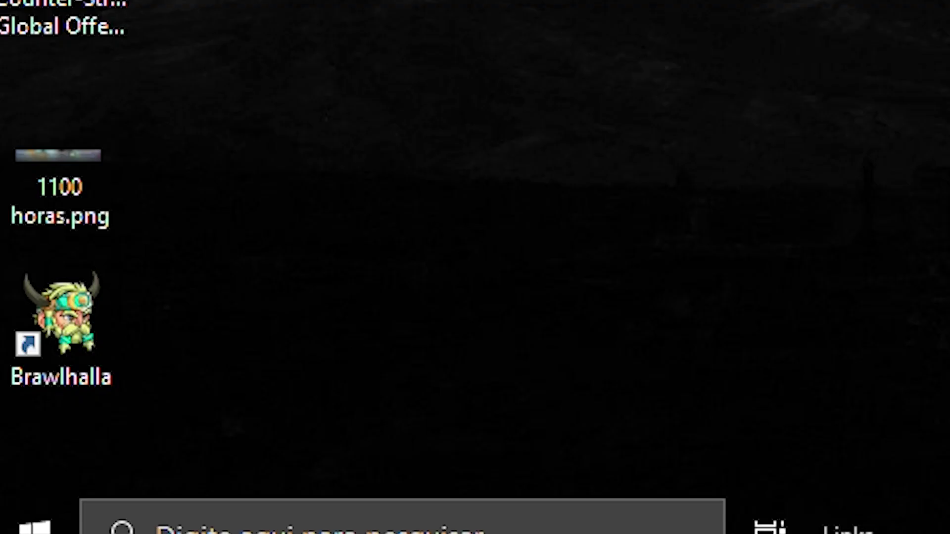
- Switch to Steam, launch Brawlhalla and start an offline training match to check the new background
click(664, 524)
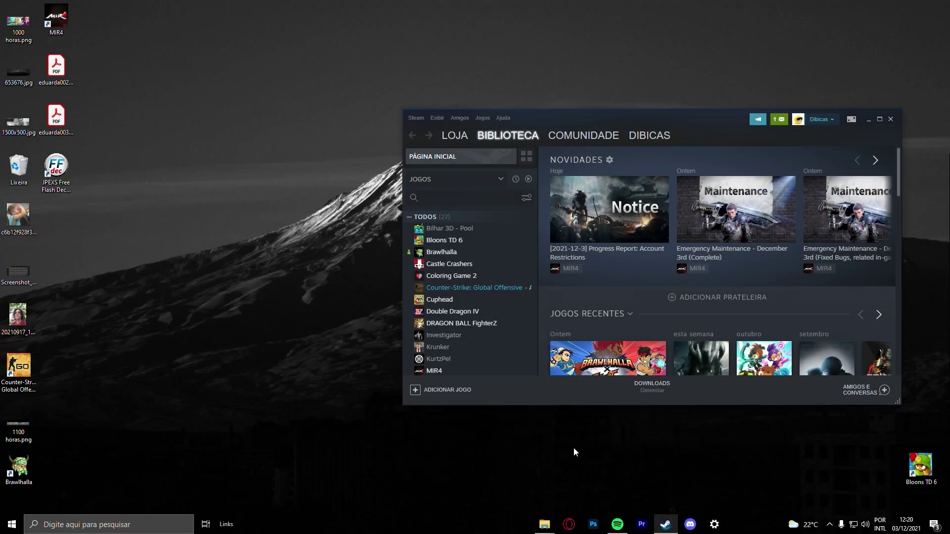
key(alt+r)
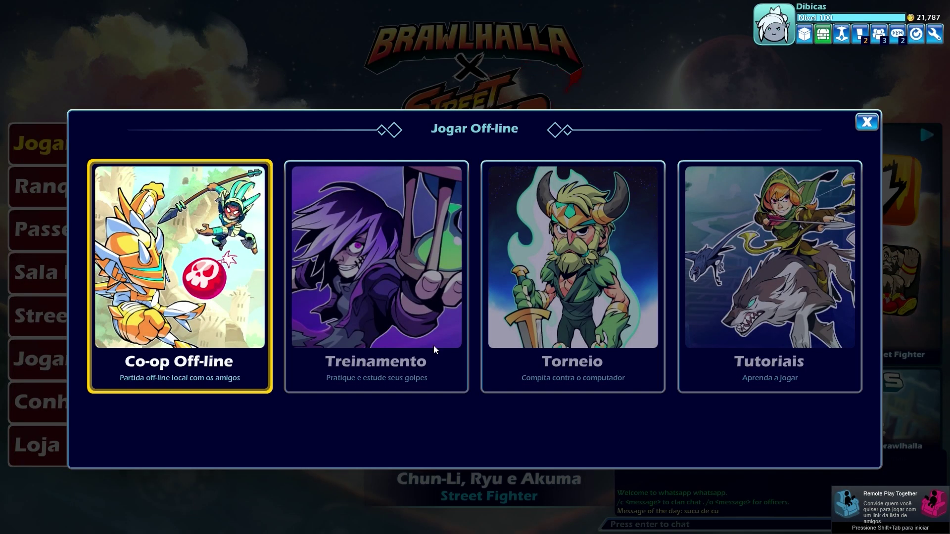
click(421, 242)
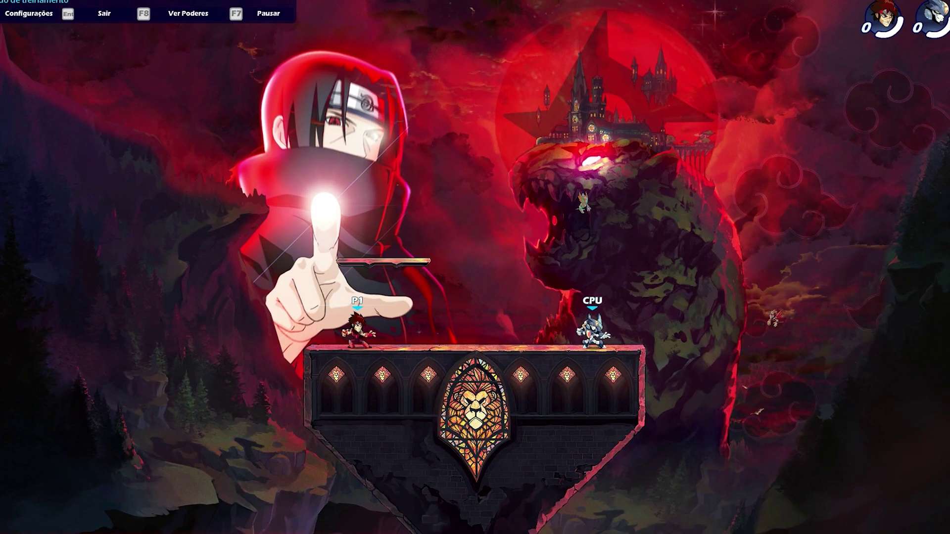
key(d)
key(j)
key(space)
key(a)
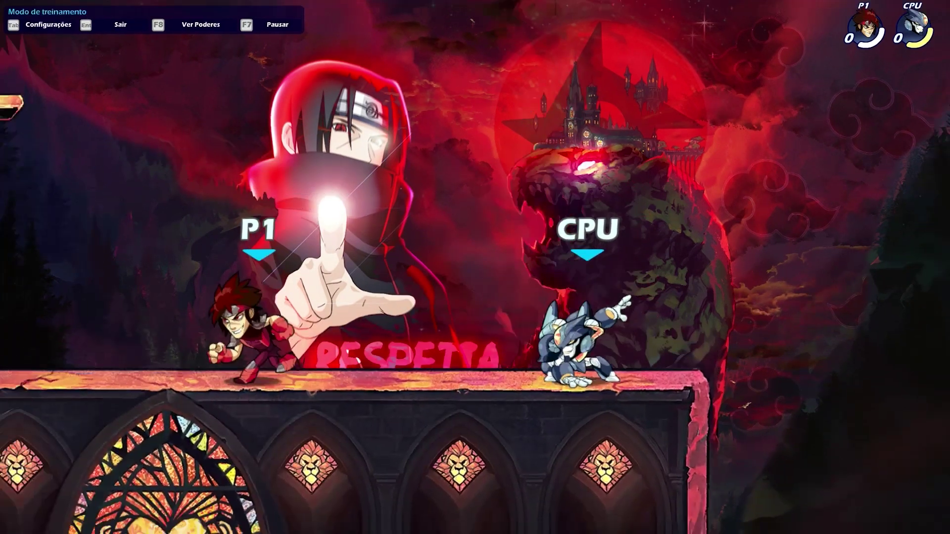
key(space)
key(d)
key(space)
key(space)
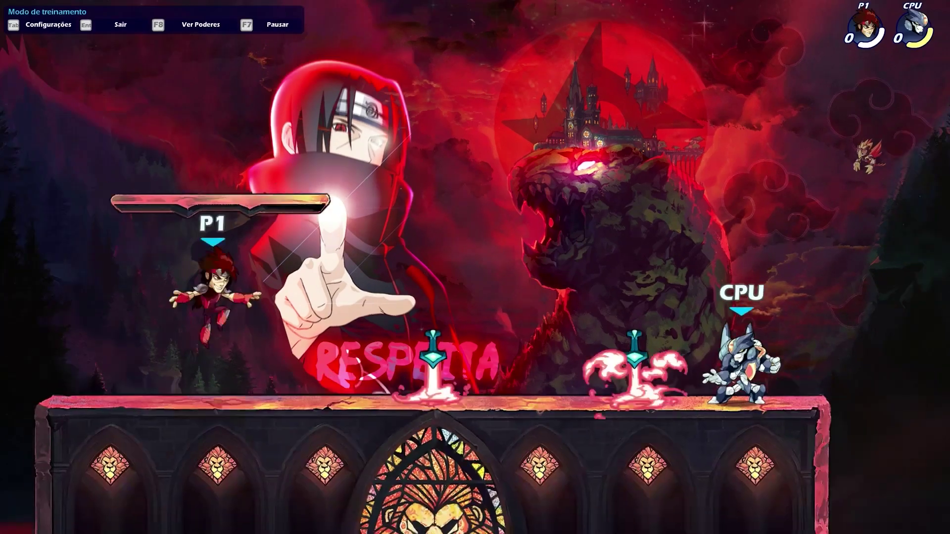
key(d)
key(a)
key(l)
key(d)
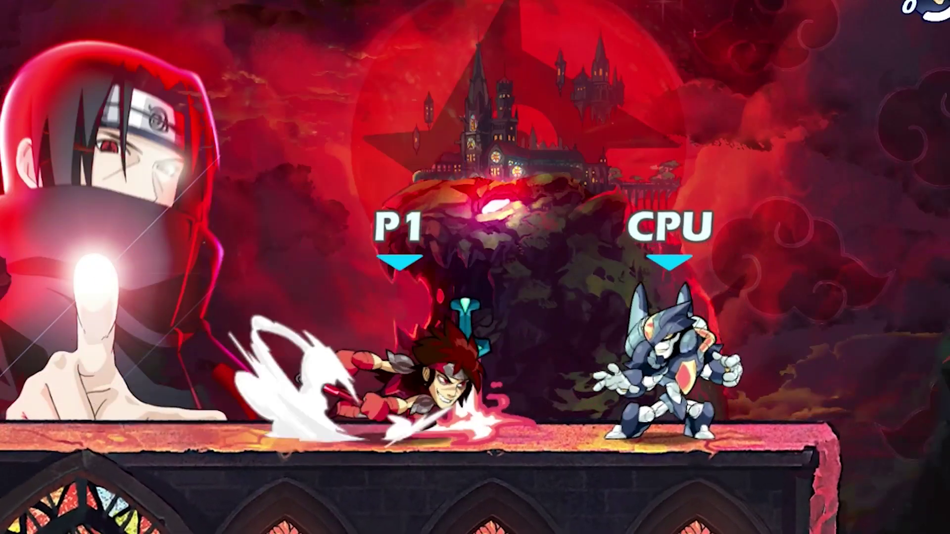
key(space)
key(j)
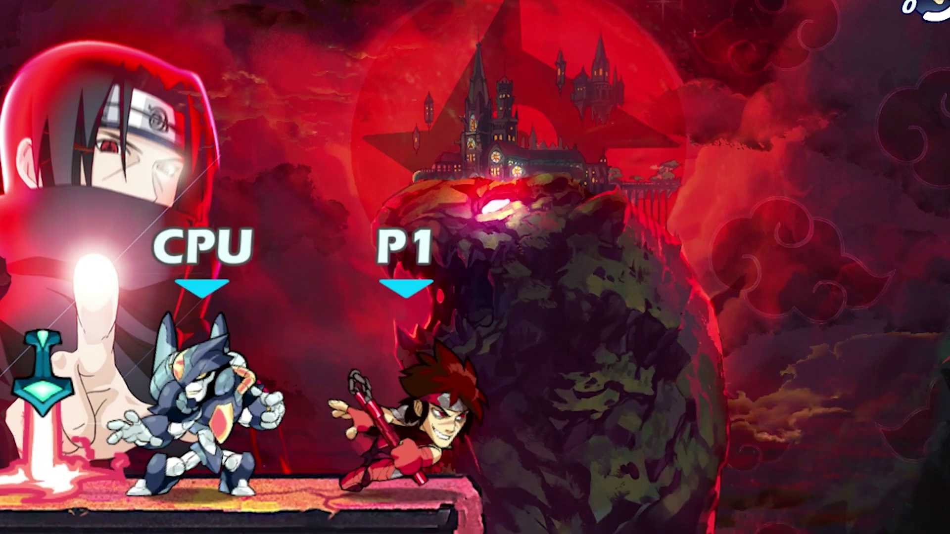
key(a)
key(space)
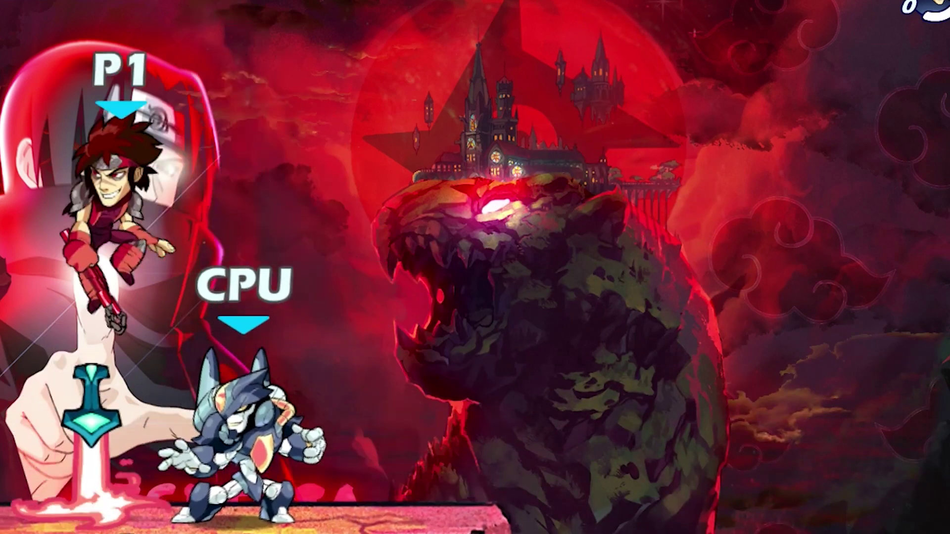
key(j)
key(d)
key(space)
key(s)
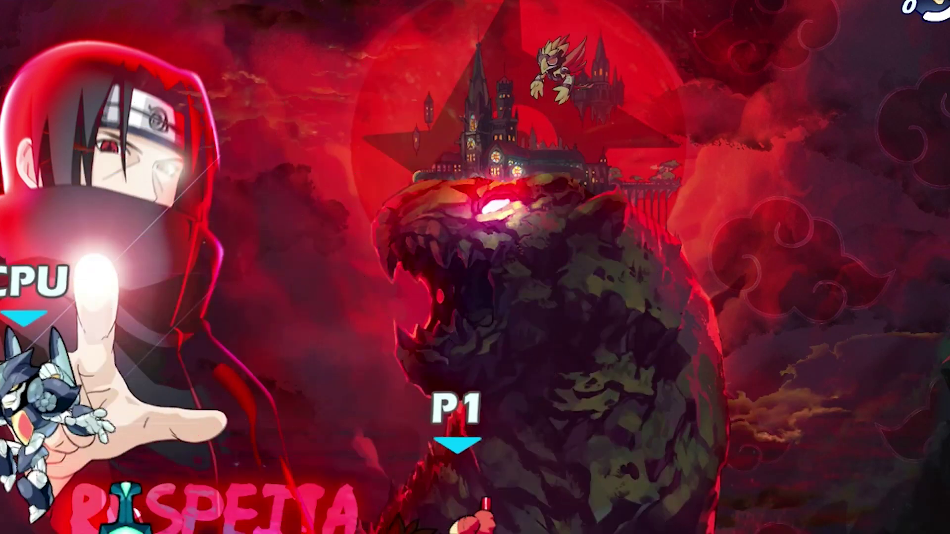
key(a)
key(j)
key(space)
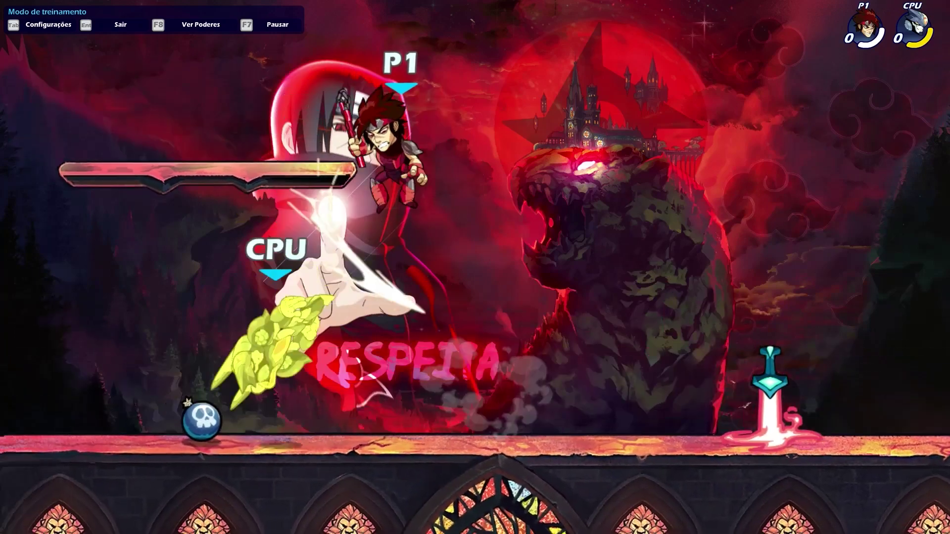
- Move and fight the CPU across the training stage, examining the new blood-moon background behind the platforms from different camera positions
key(s)
key(j)
key(d)
key(a)
key(j)
key(space)
key(j)
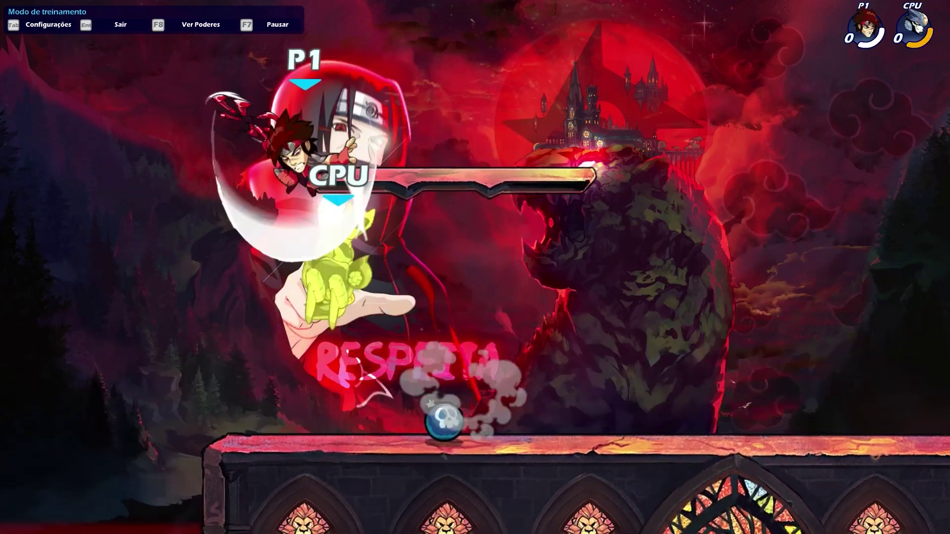
key(s)
key(d)
key(a)
key(space)
key(j)
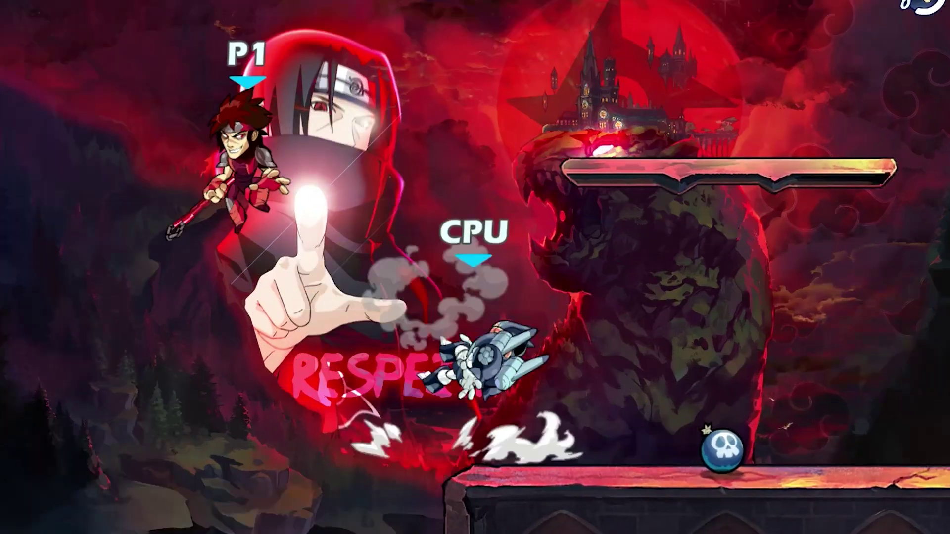
key(s)
key(d)
key(a)
key(j)
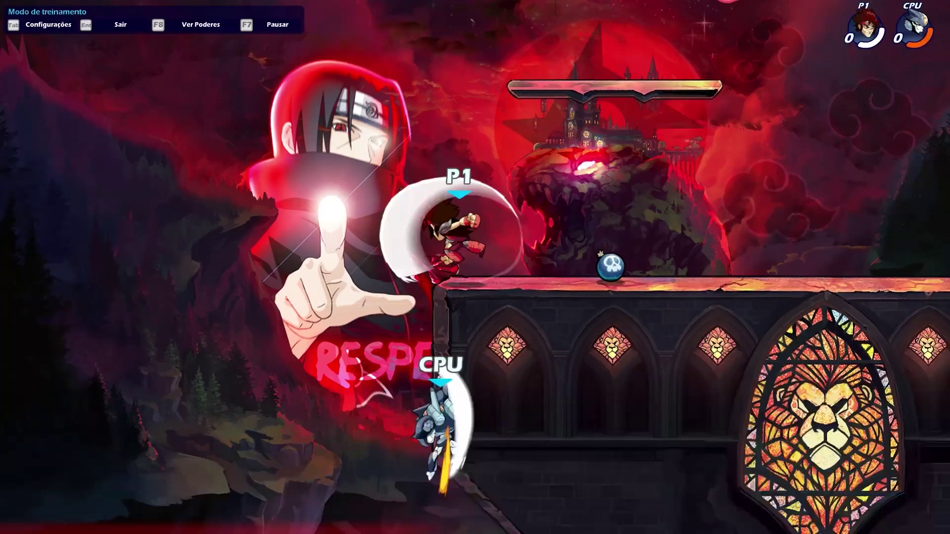
key(space)
key(d)
key(s)
key(a)
key(j)
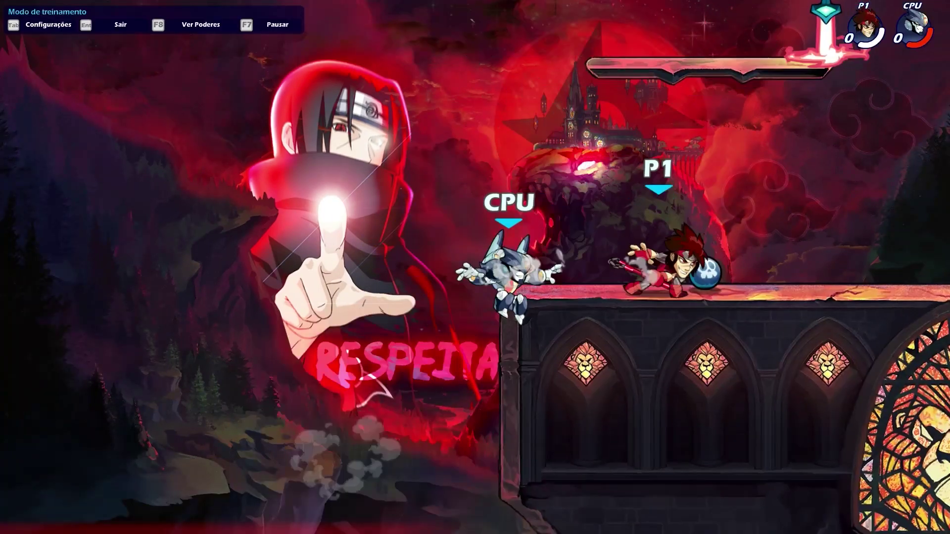
key(d)
key(j)
key(d)
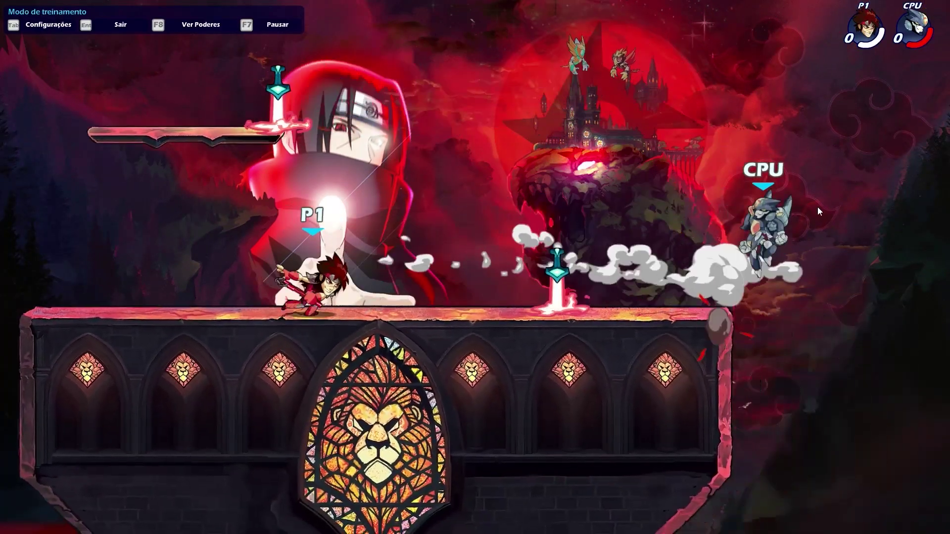
key(space)
key(j)
key(a)
key(space)
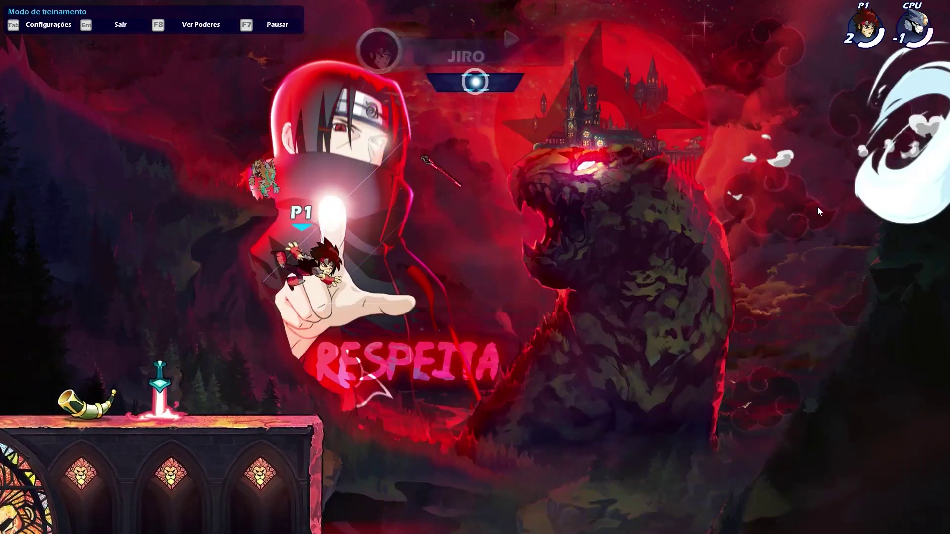
key(h)
key(a)
key(j)
key(d)
key(space)
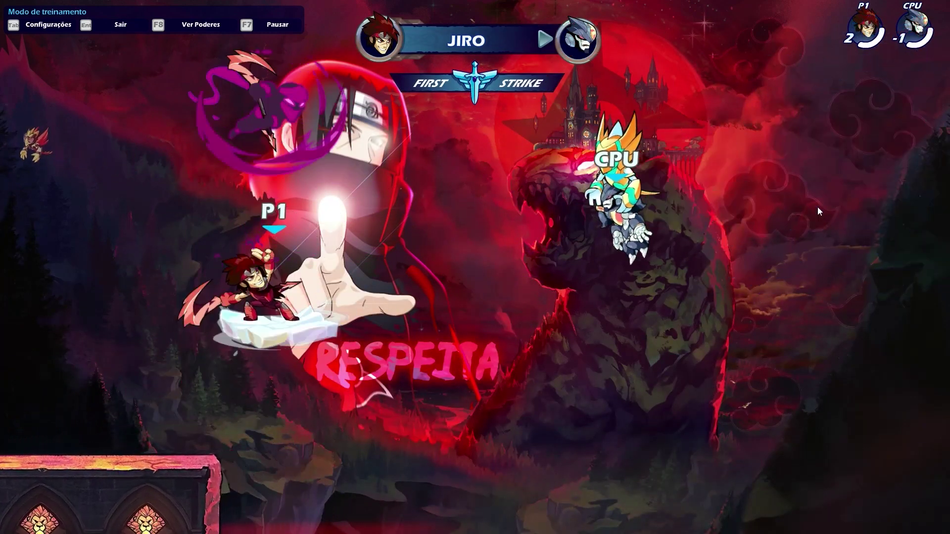
key(a)
key(space)
key(j)
key(d)
key(l)
key(space)
key(a)
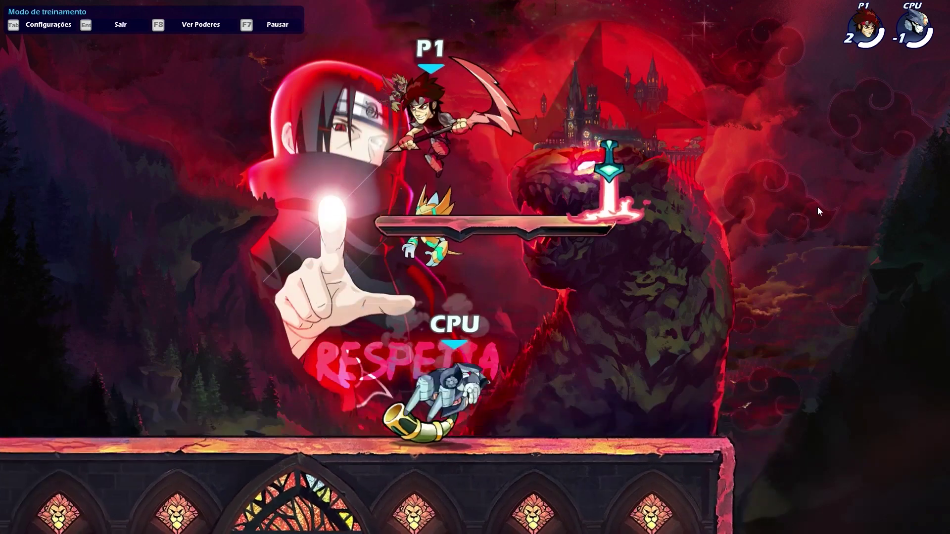
key(d)
key(d)
key(s)
key(j)
key(j)
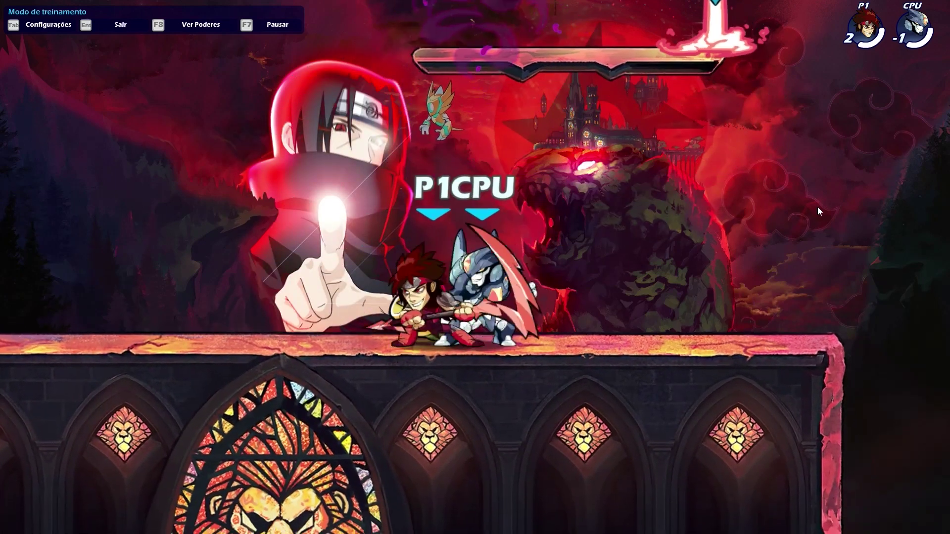
key(j)
key(d)
key(j)
key(d)
key(space)
key(a)
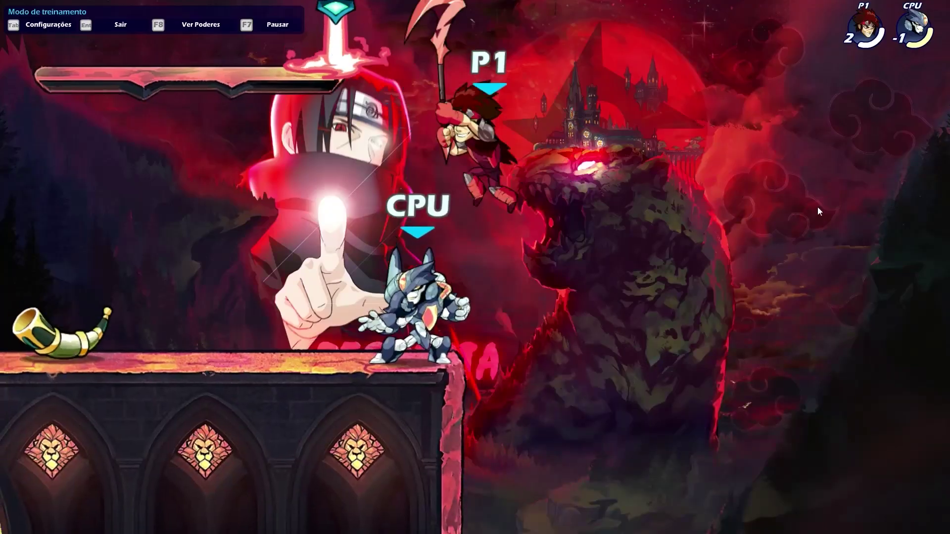
key(s)
key(l)
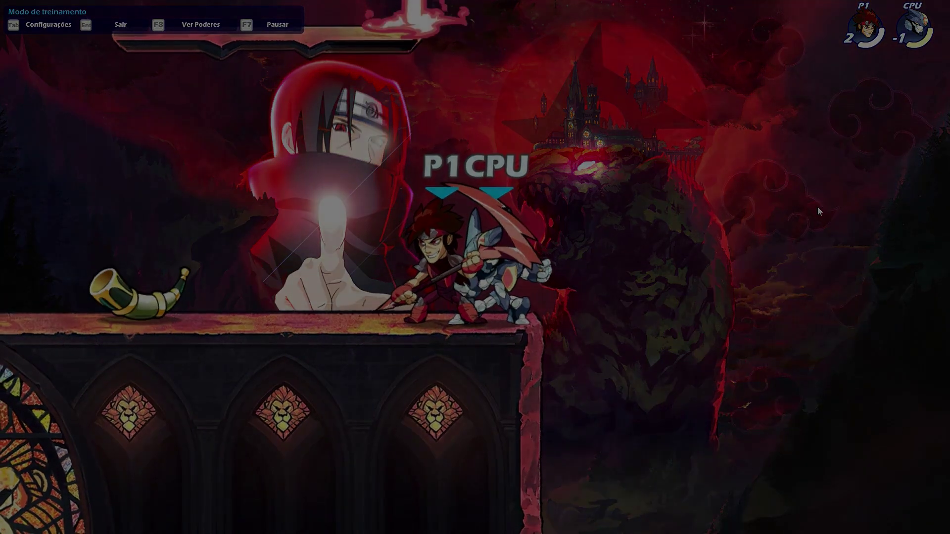